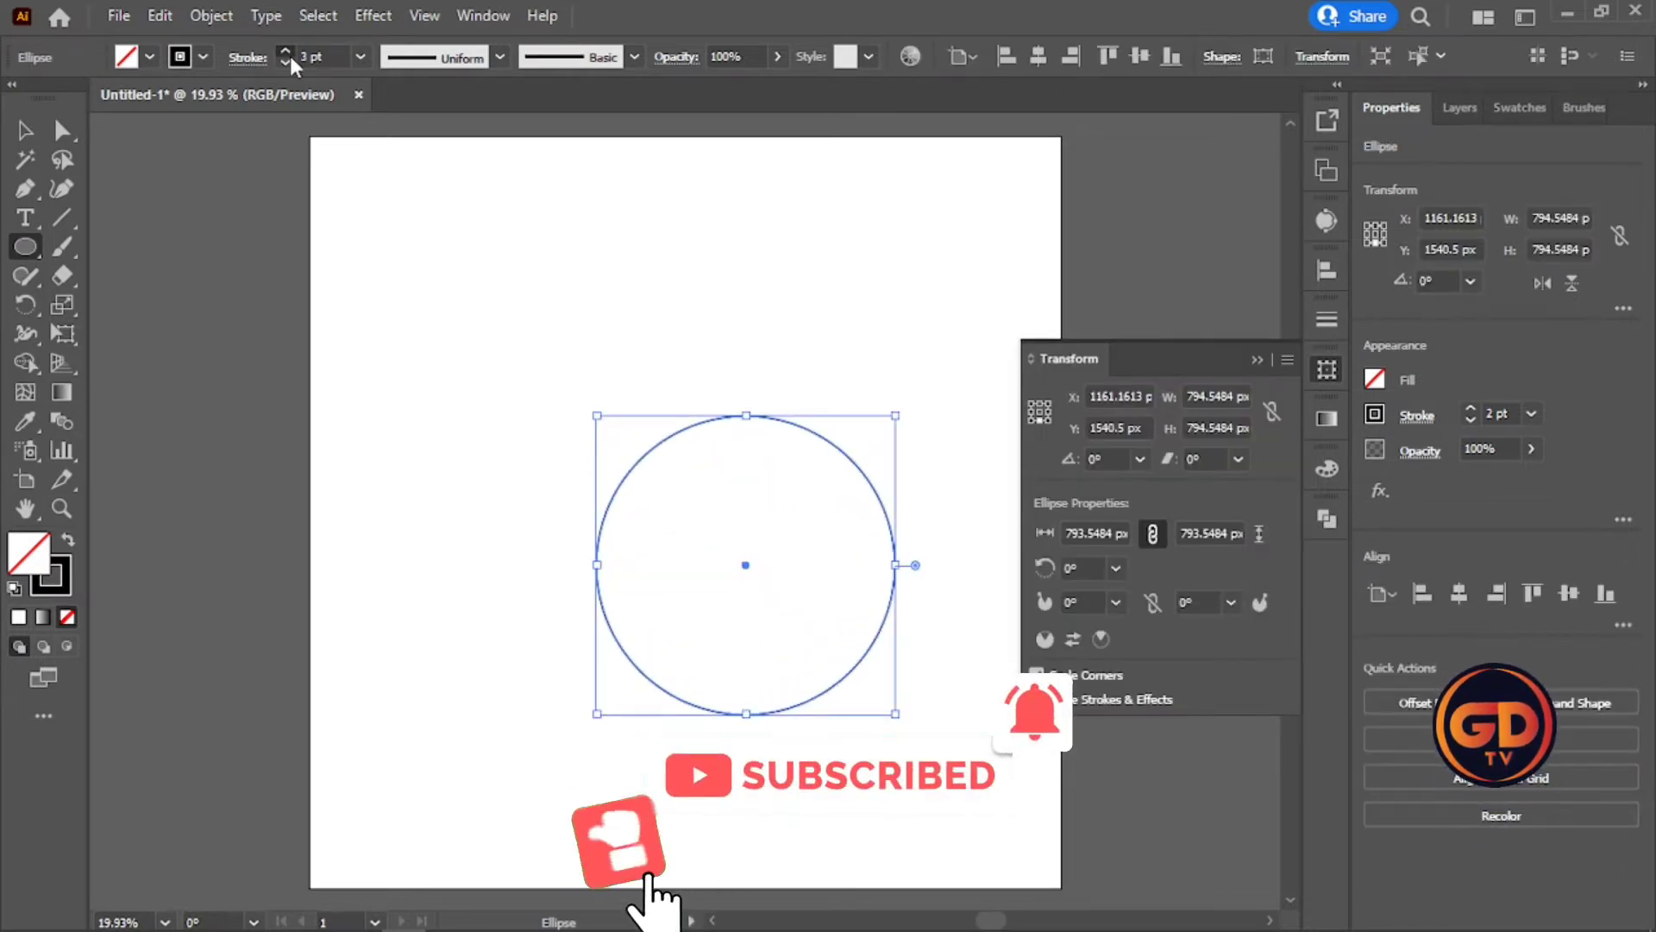
Set the circle's stroke weight to 112 pt.
click(286, 50)
drag(288, 53, 288, 54)
click(1256, 359)
Move the thick ring toward the middle and align it to the artboard's horizontal and vertical centre.
key(v)
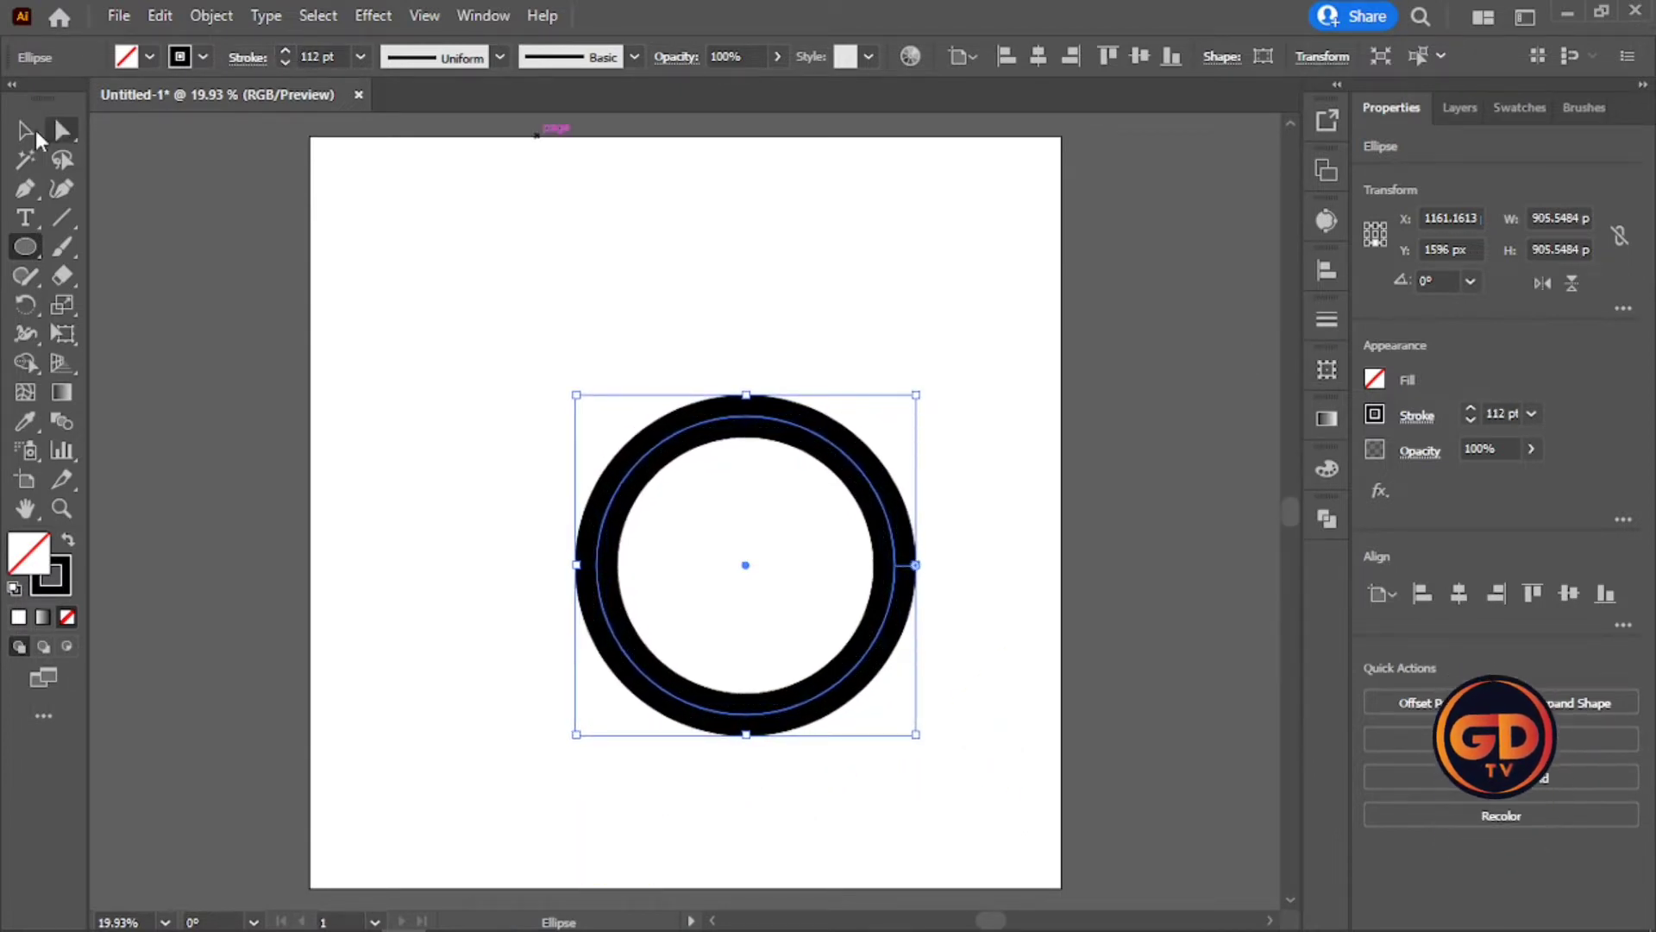
click(742, 387)
drag(793, 429, 742, 366)
click(1458, 595)
click(1571, 593)
click(1066, 517)
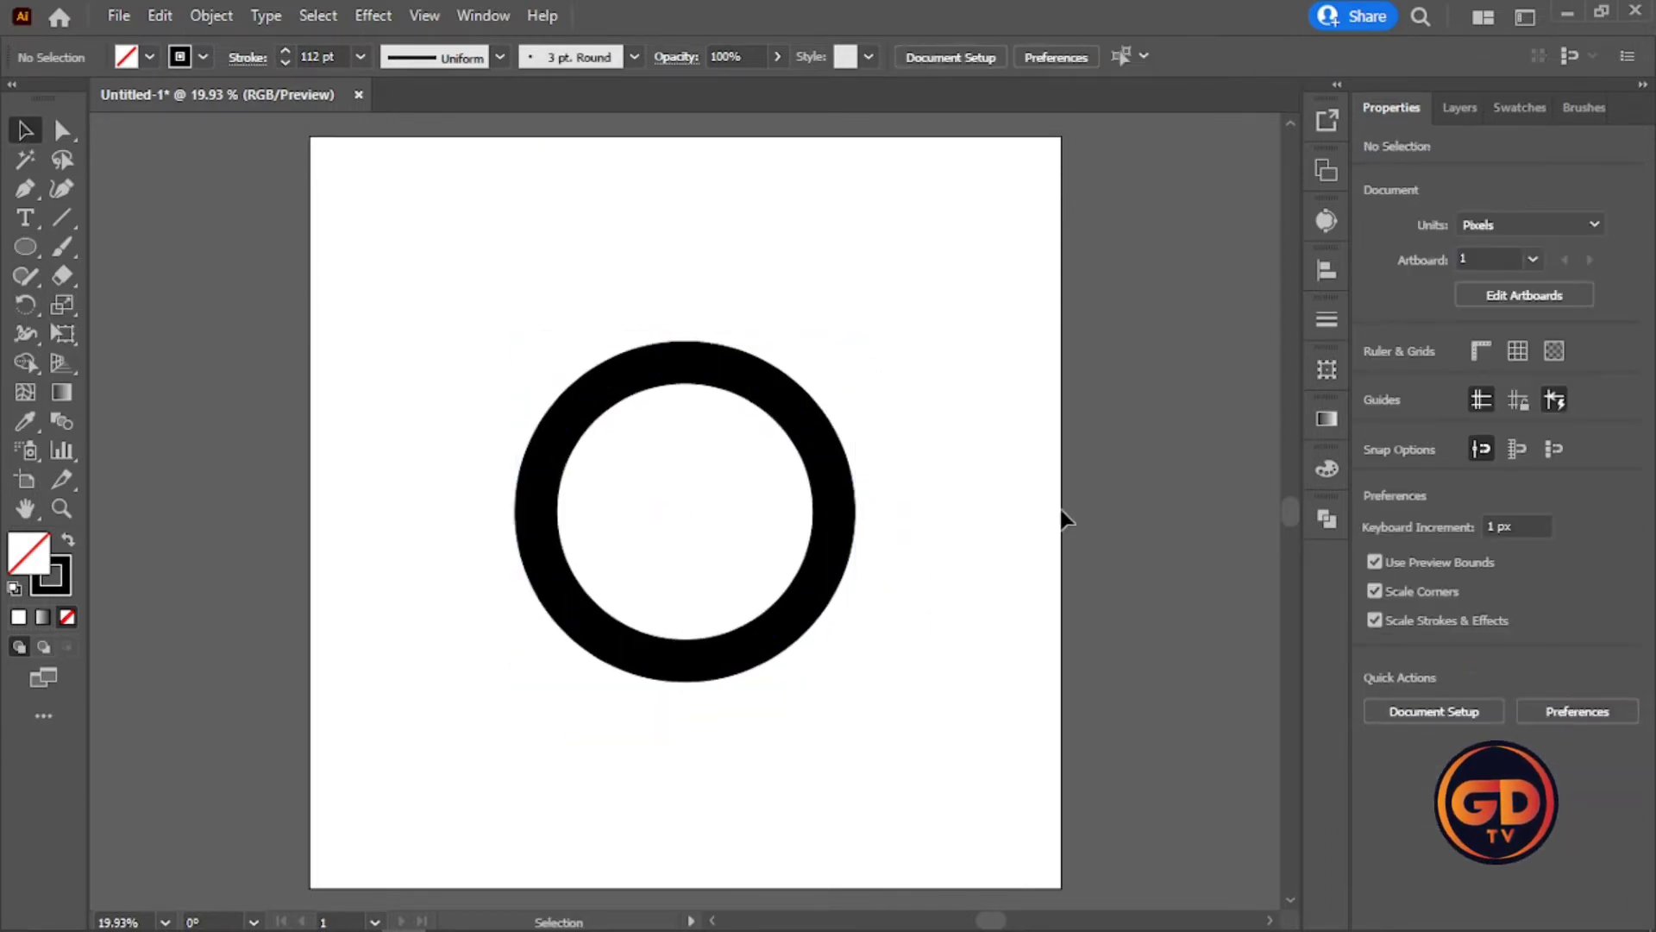
Turn the ring's stroke into a dashed line with a first dash of 369 pt.
click(643, 360)
click(248, 57)
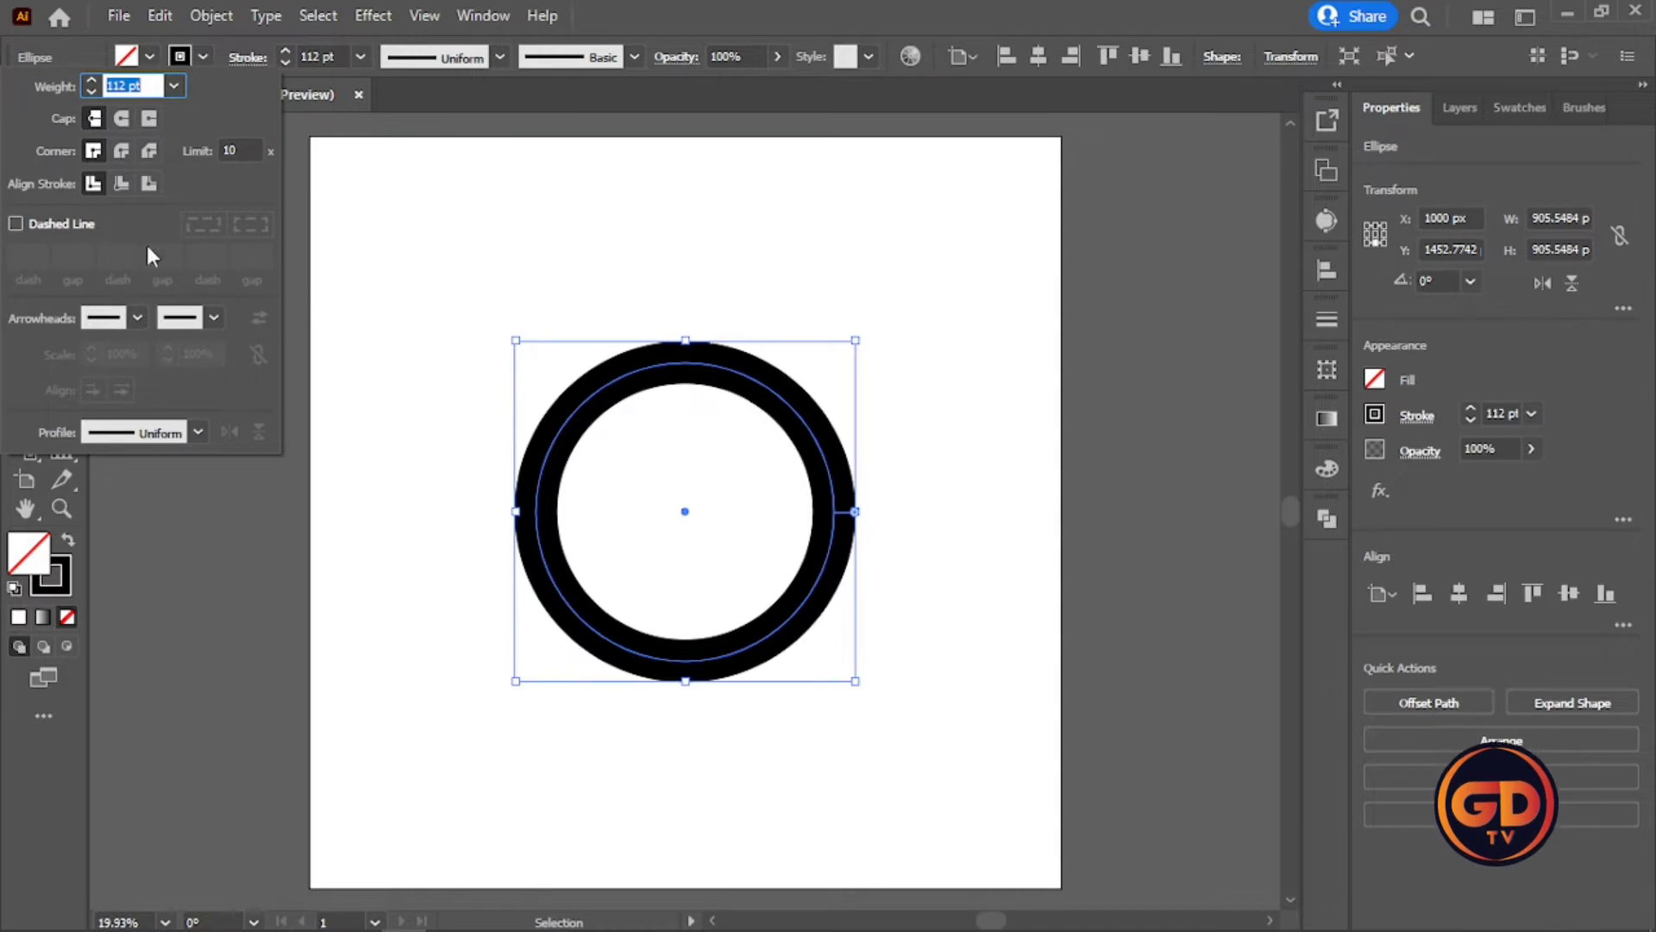
click(15, 224)
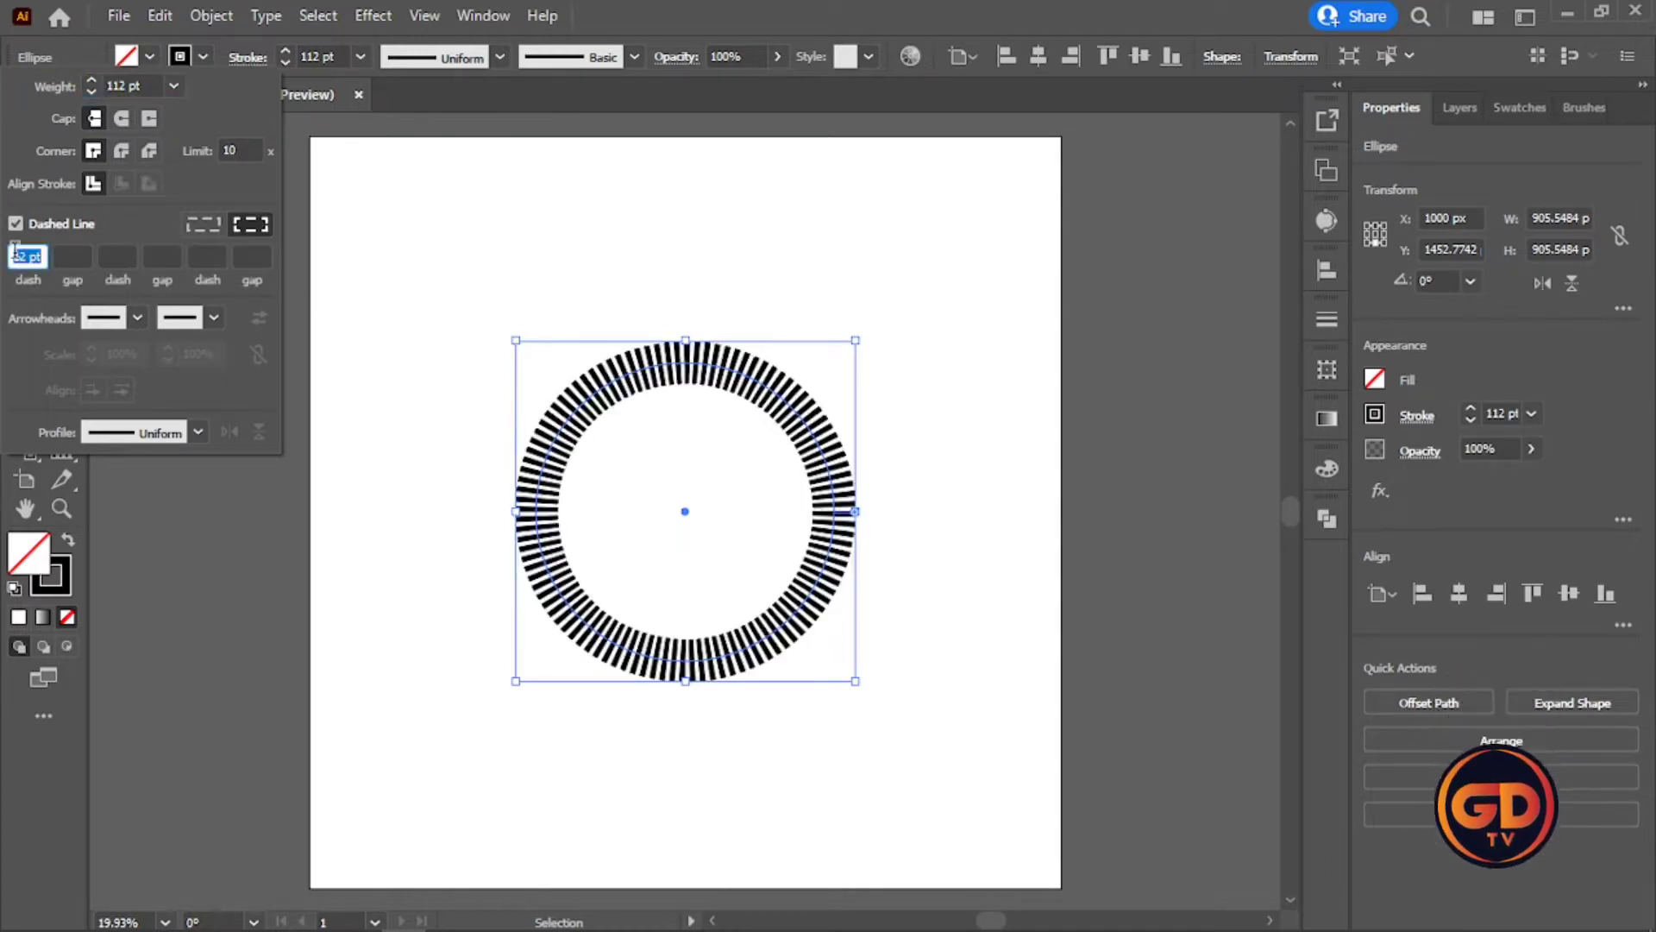
scroll(15, 250, up, 20)
scroll(15, 250, up, 20)
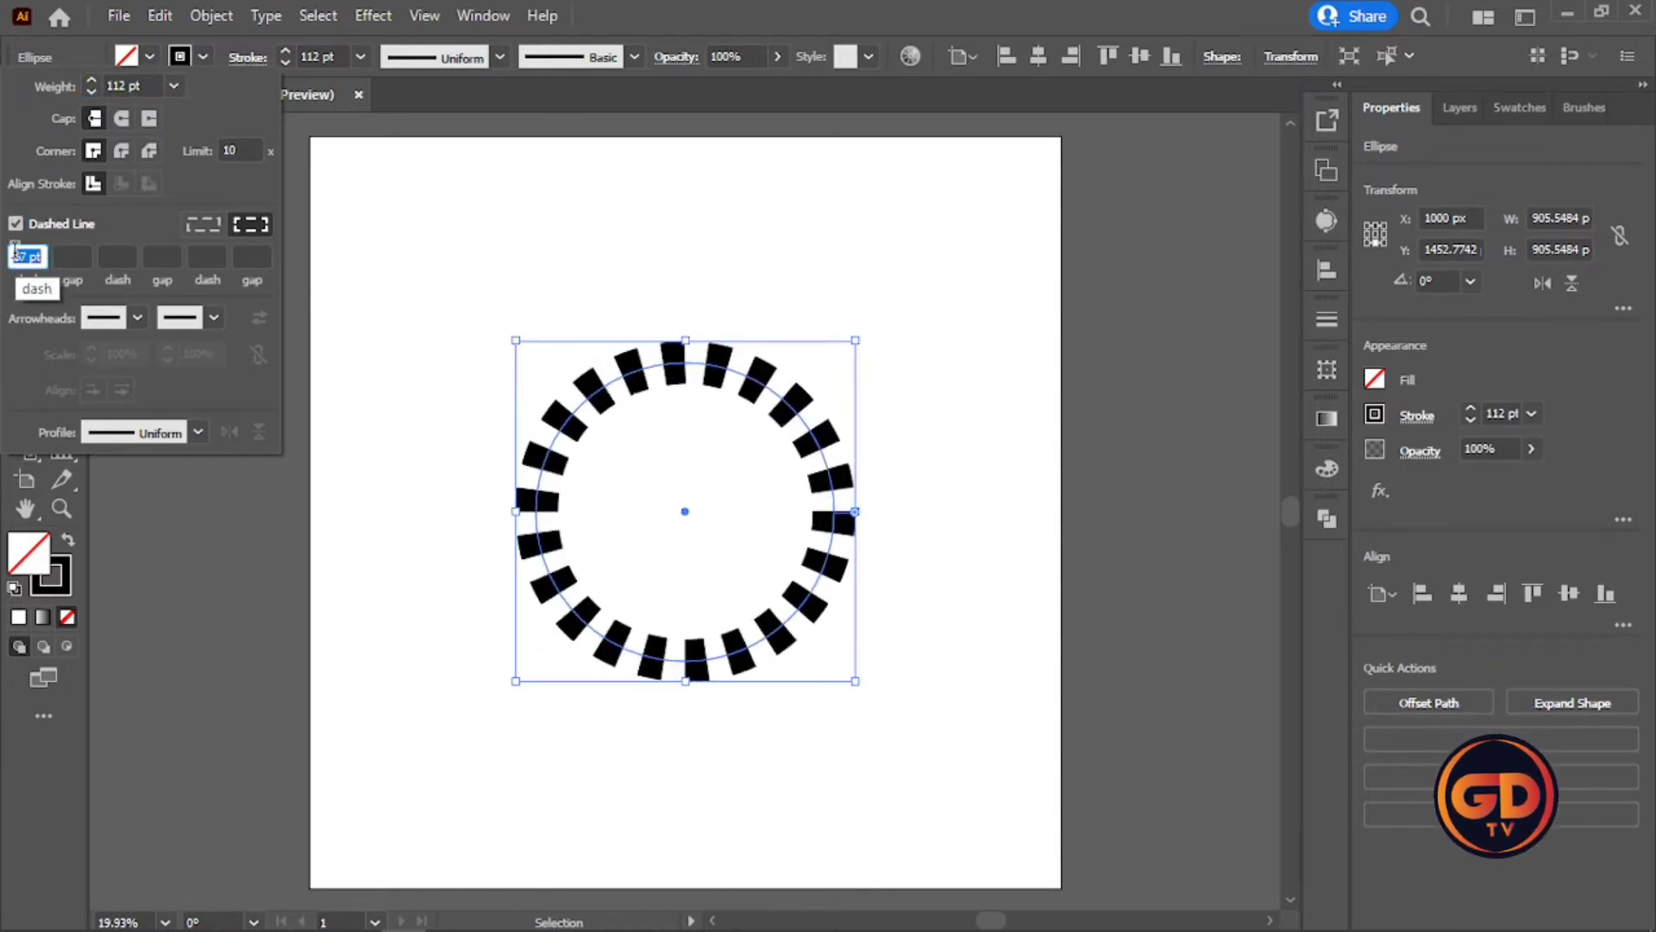
scroll(15, 250, up, 20)
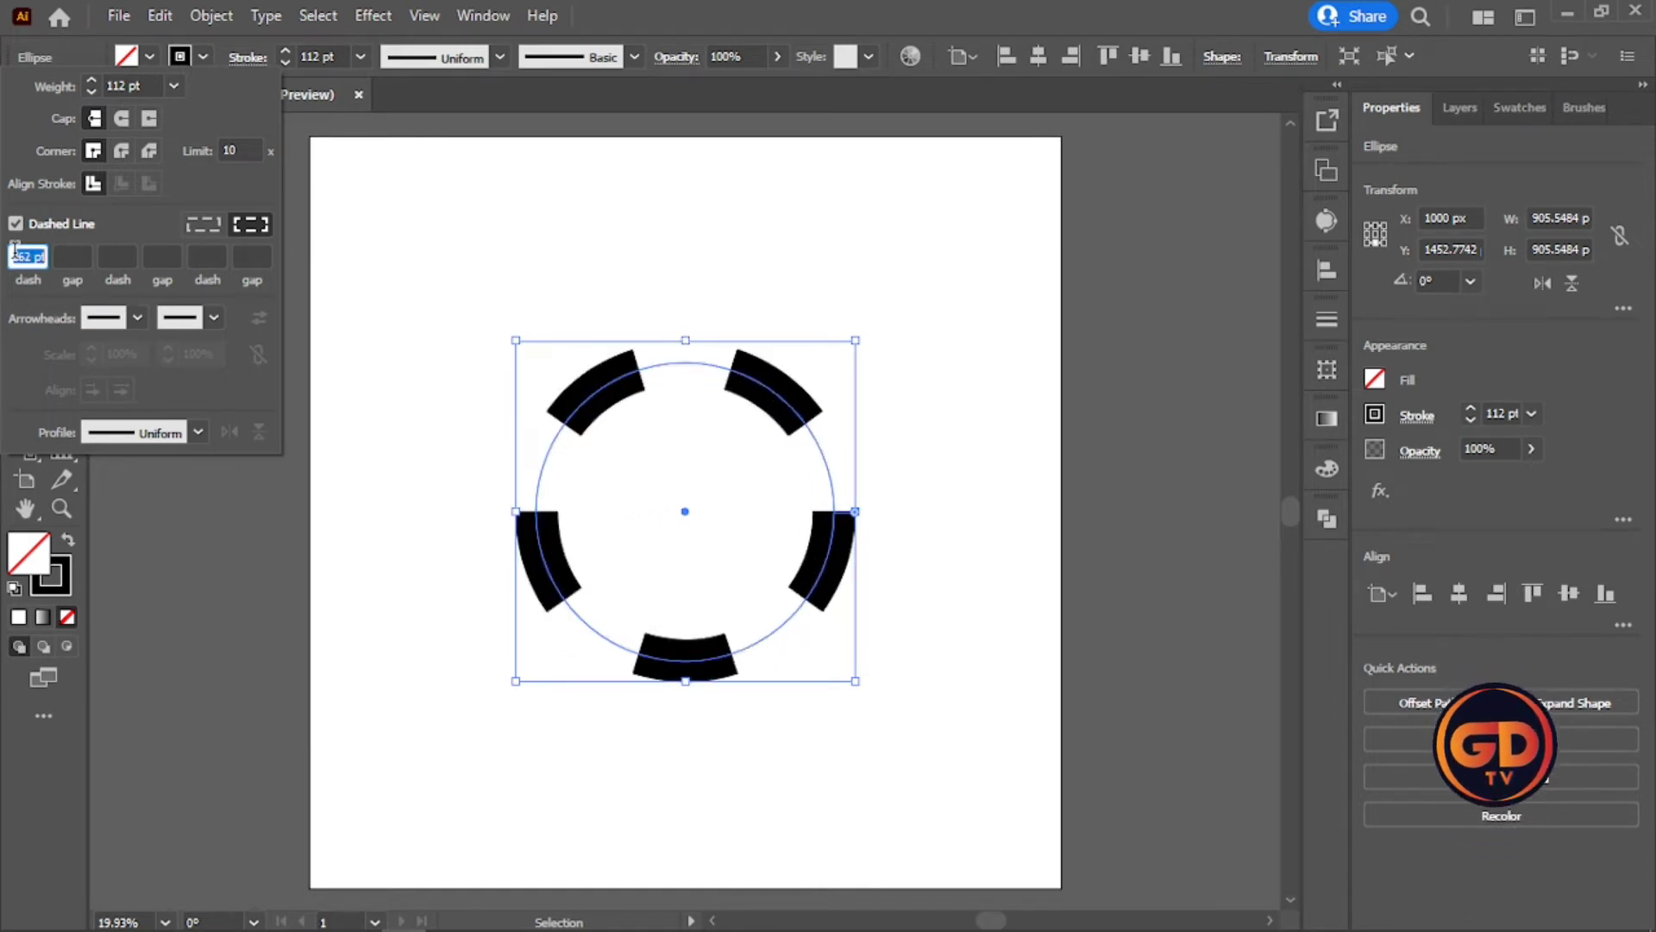
scroll(15, 250, up, 20)
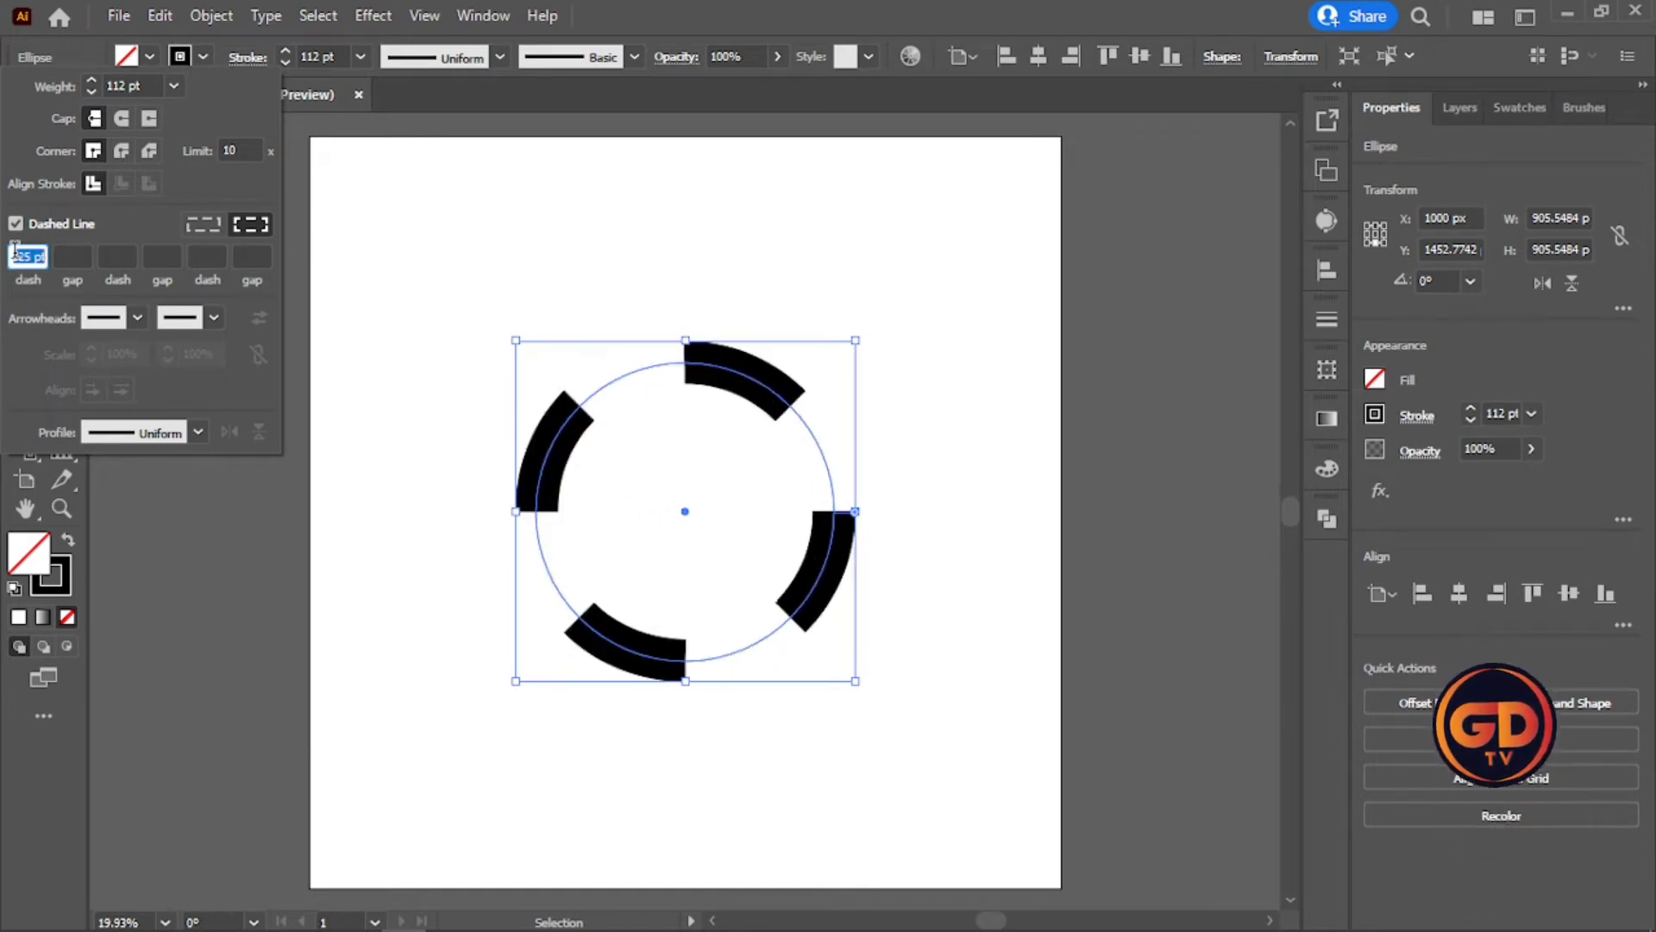
scroll(14, 250, up, 20)
scroll(15, 250, up, 7)
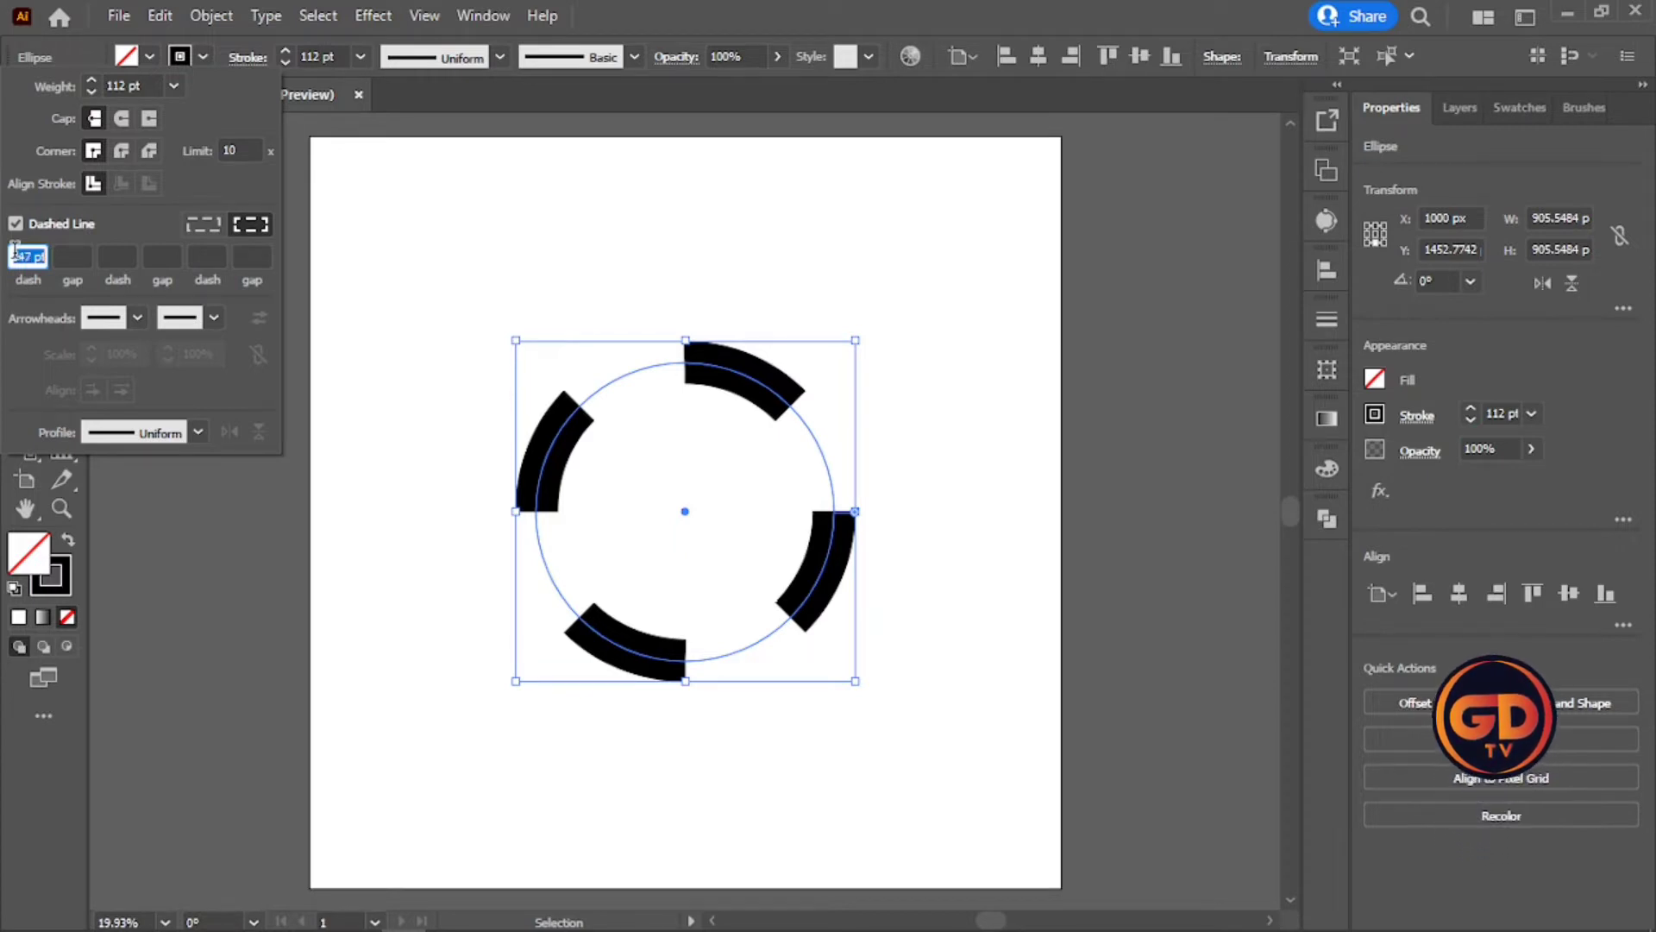
scroll(15, 250, up, 20)
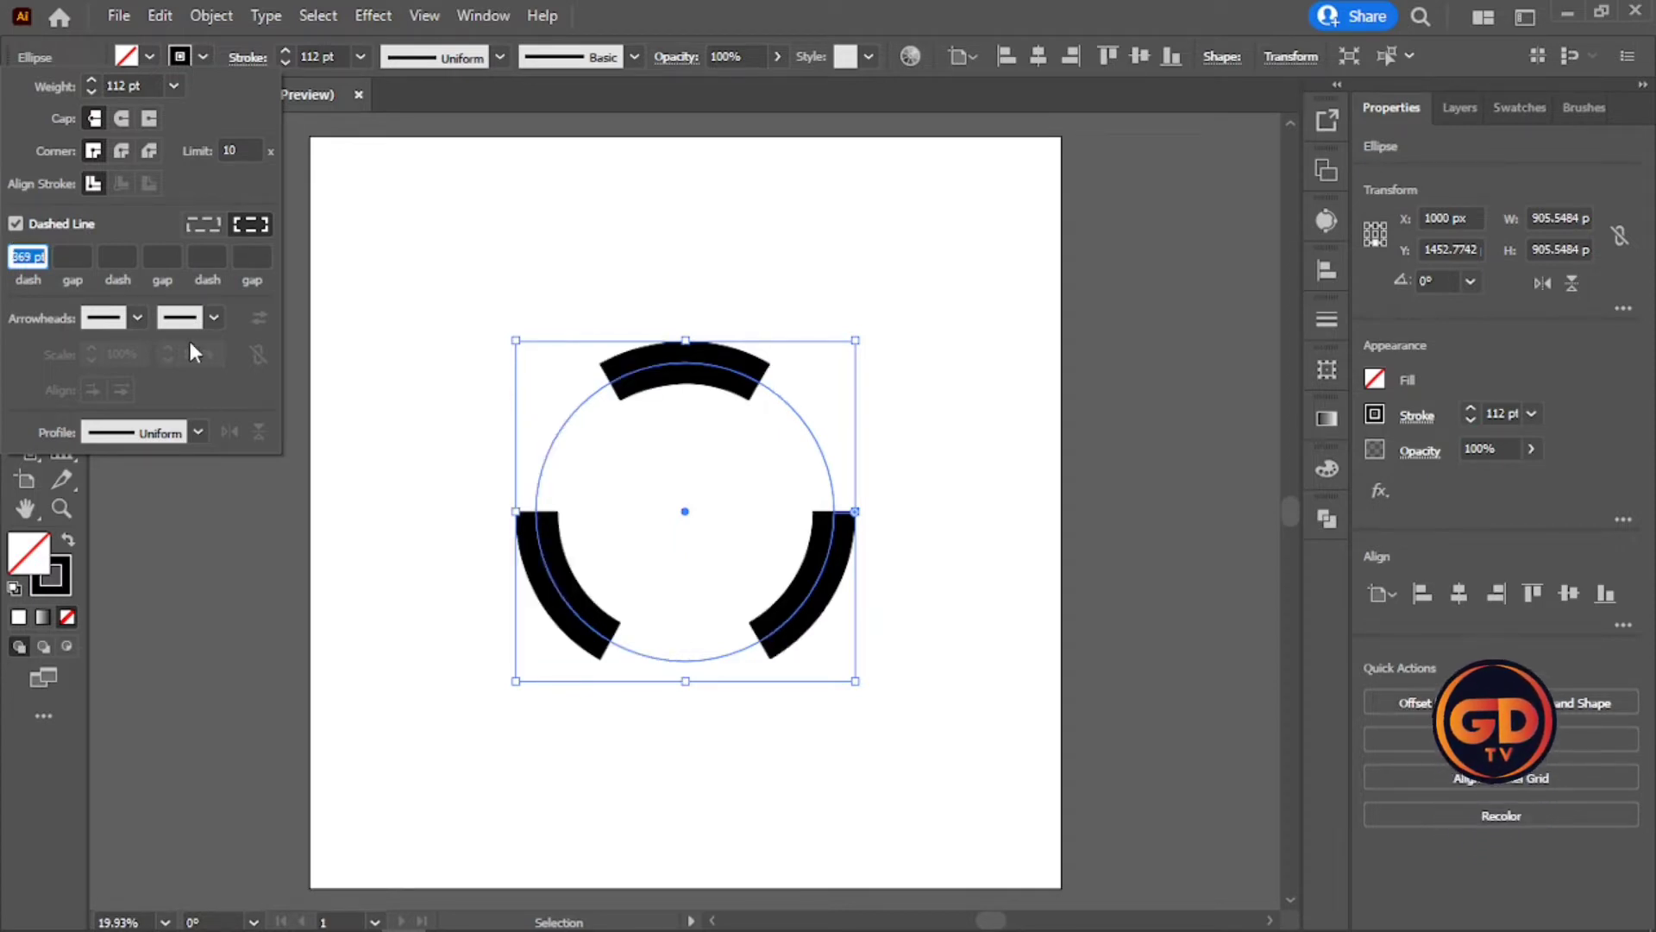
Set the dashed stroke's first gap to 700 pt and its second dash to 400 pt.
text(700)
click(121, 257)
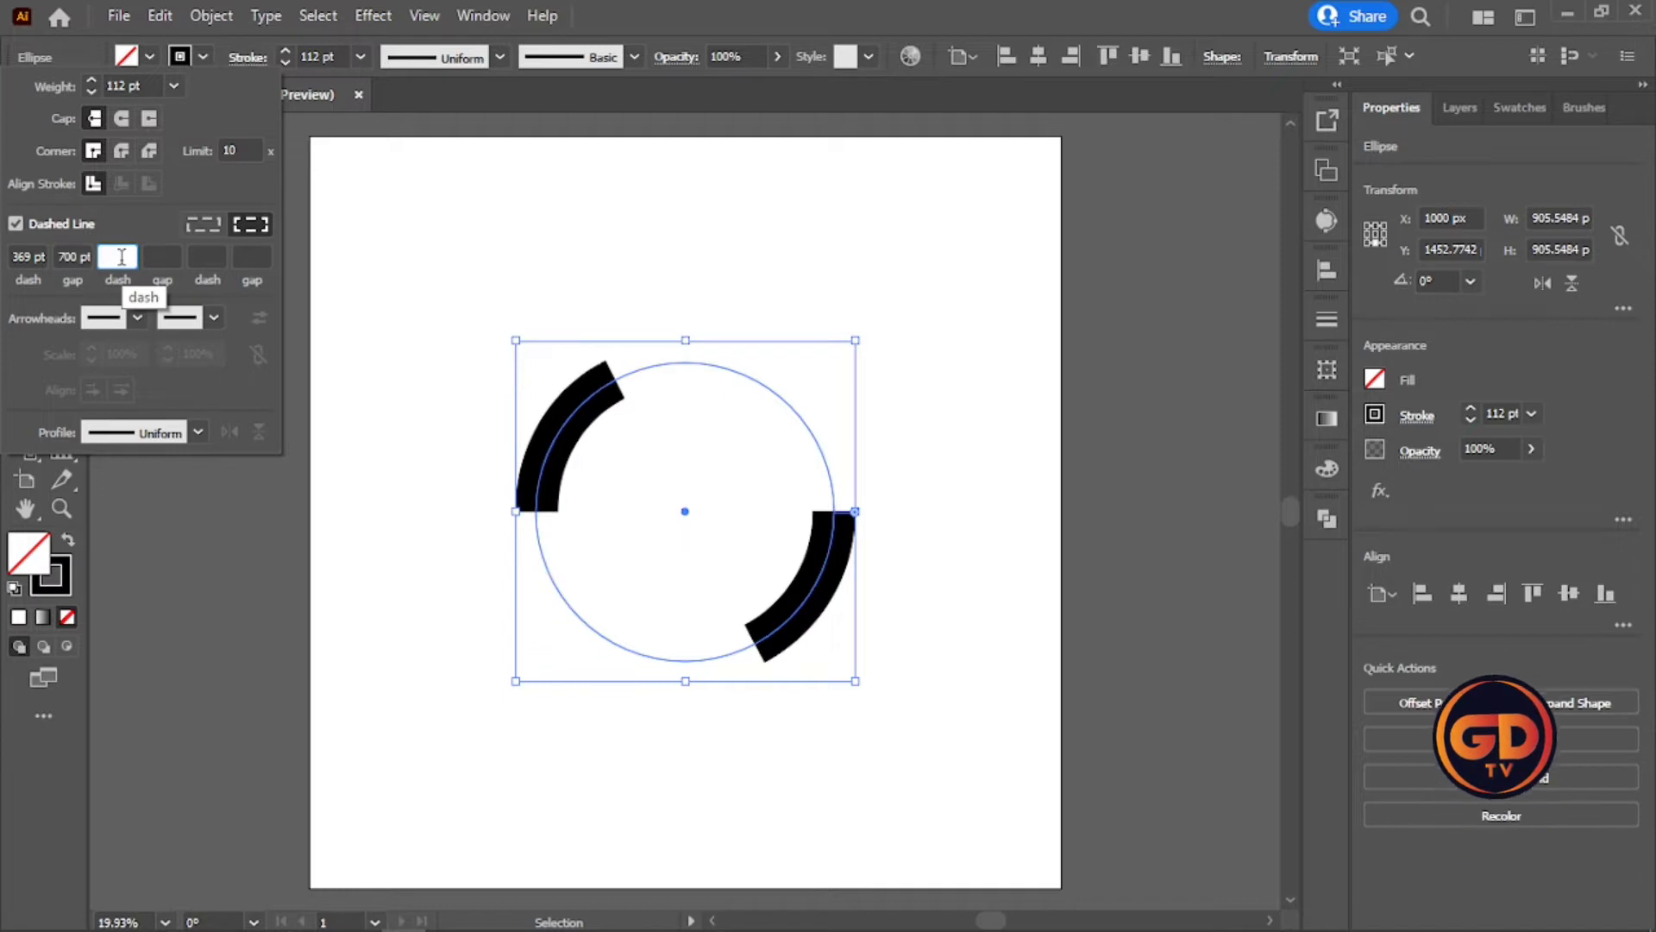
click(26, 256)
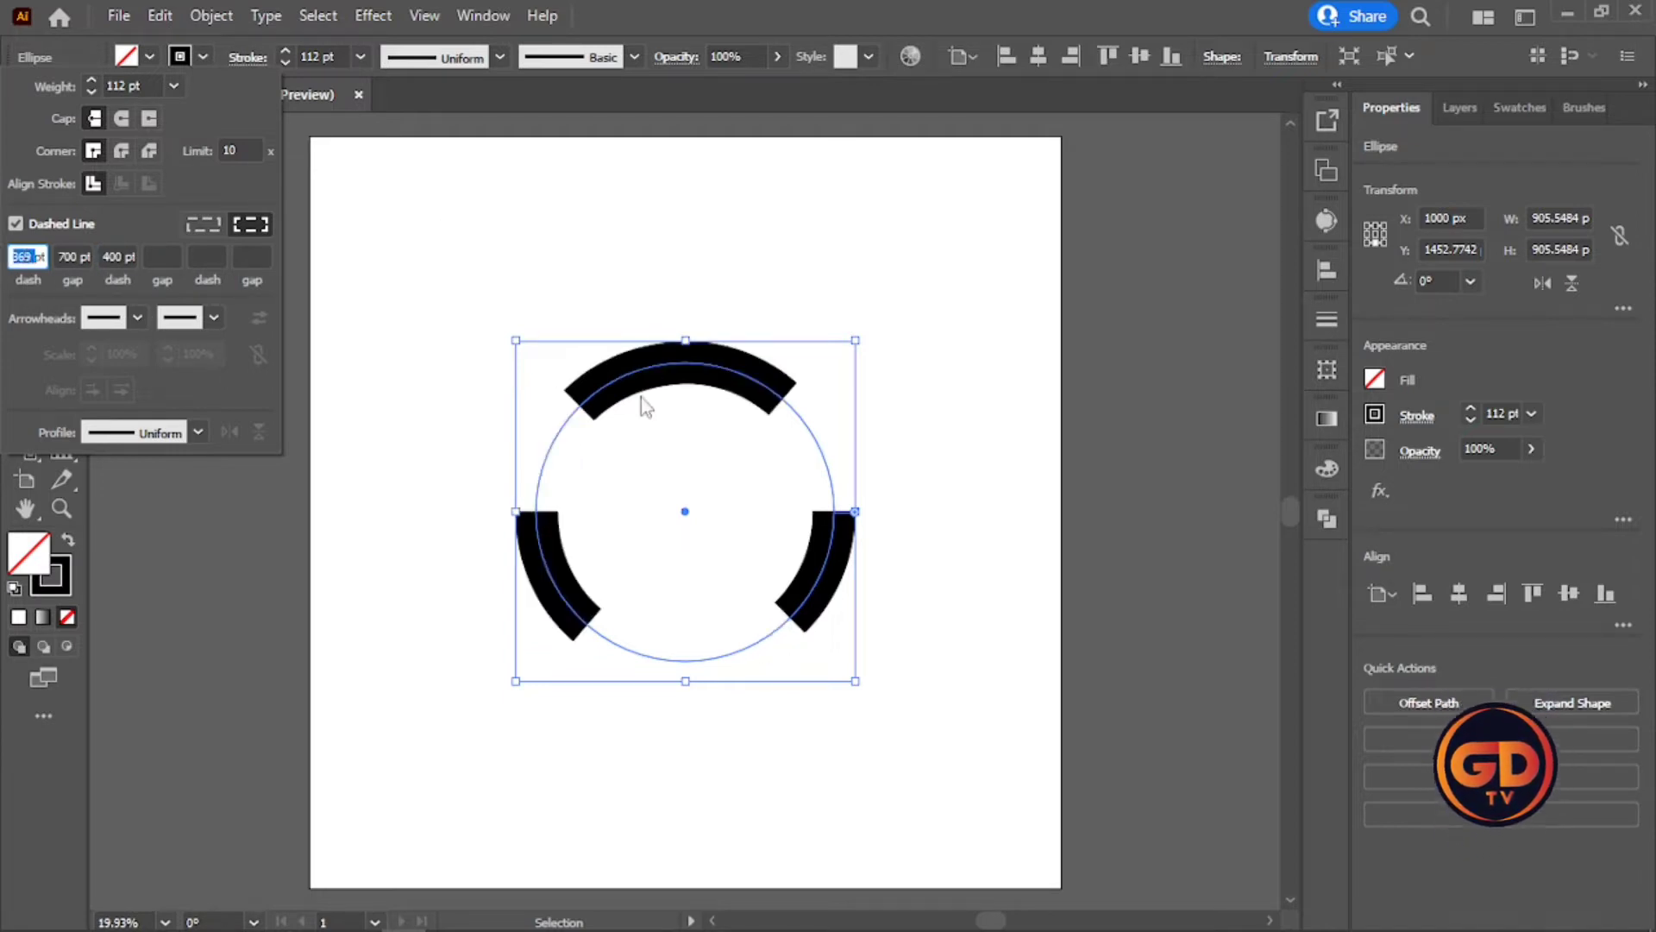
key(Return)
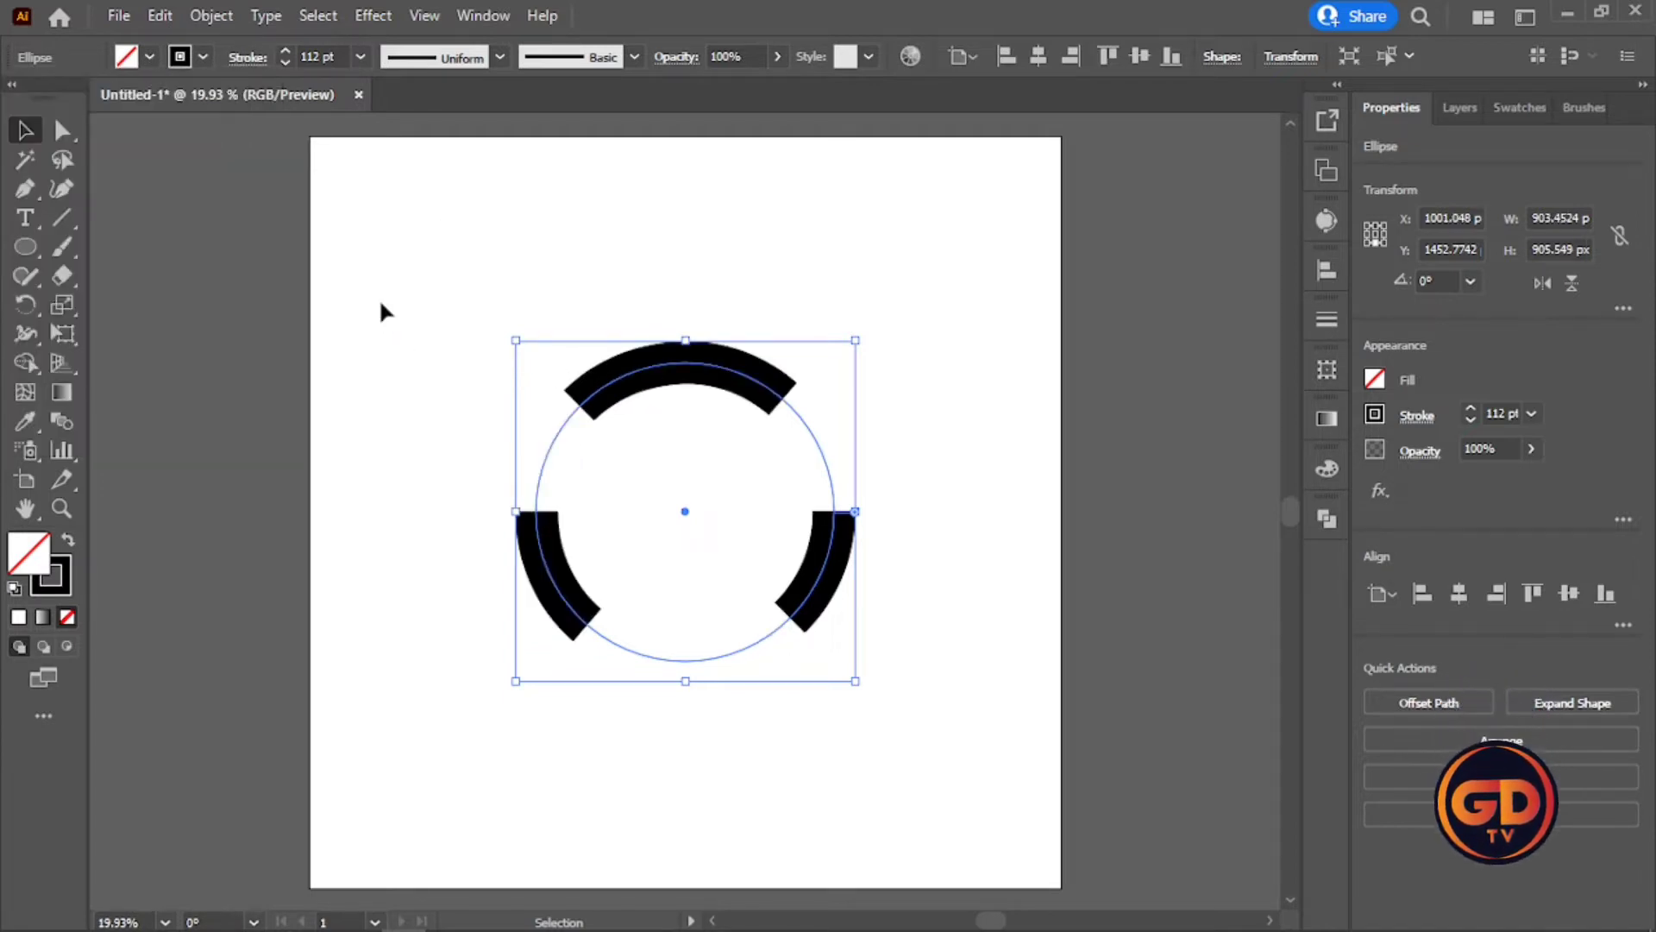
click(820, 226)
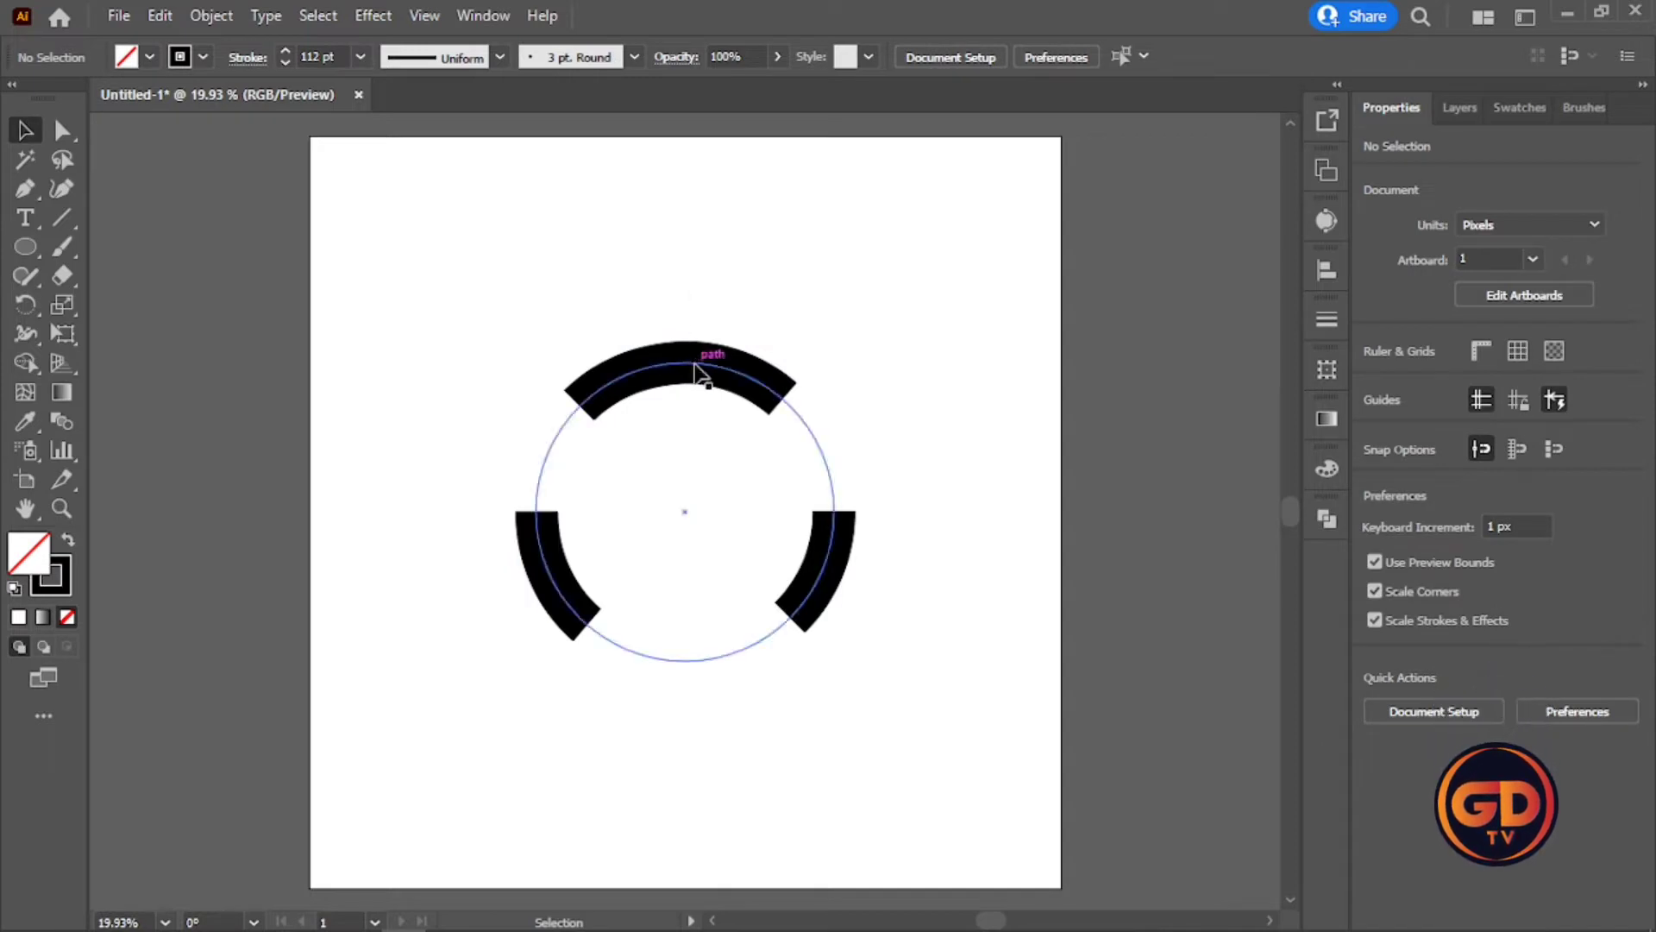
Draw a circle about 58 px in diameter at the dashed ring's centre and set its stroke weight to 1 pt.
drag(25, 247, 132, 312)
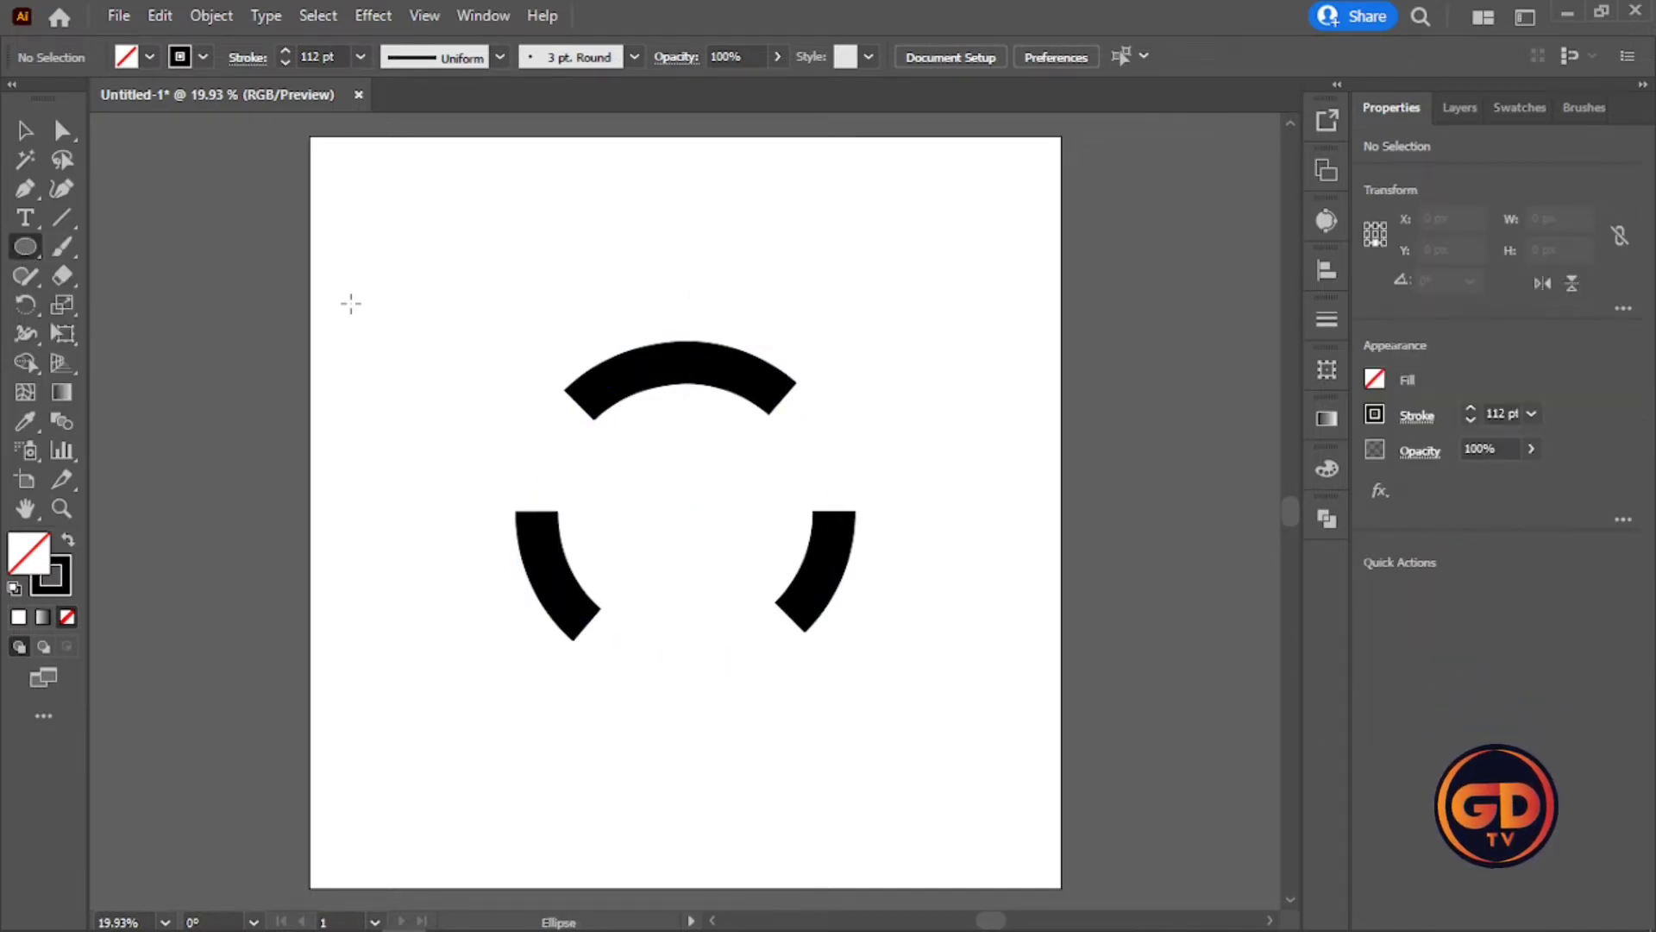
click(872, 503)
click(873, 501)
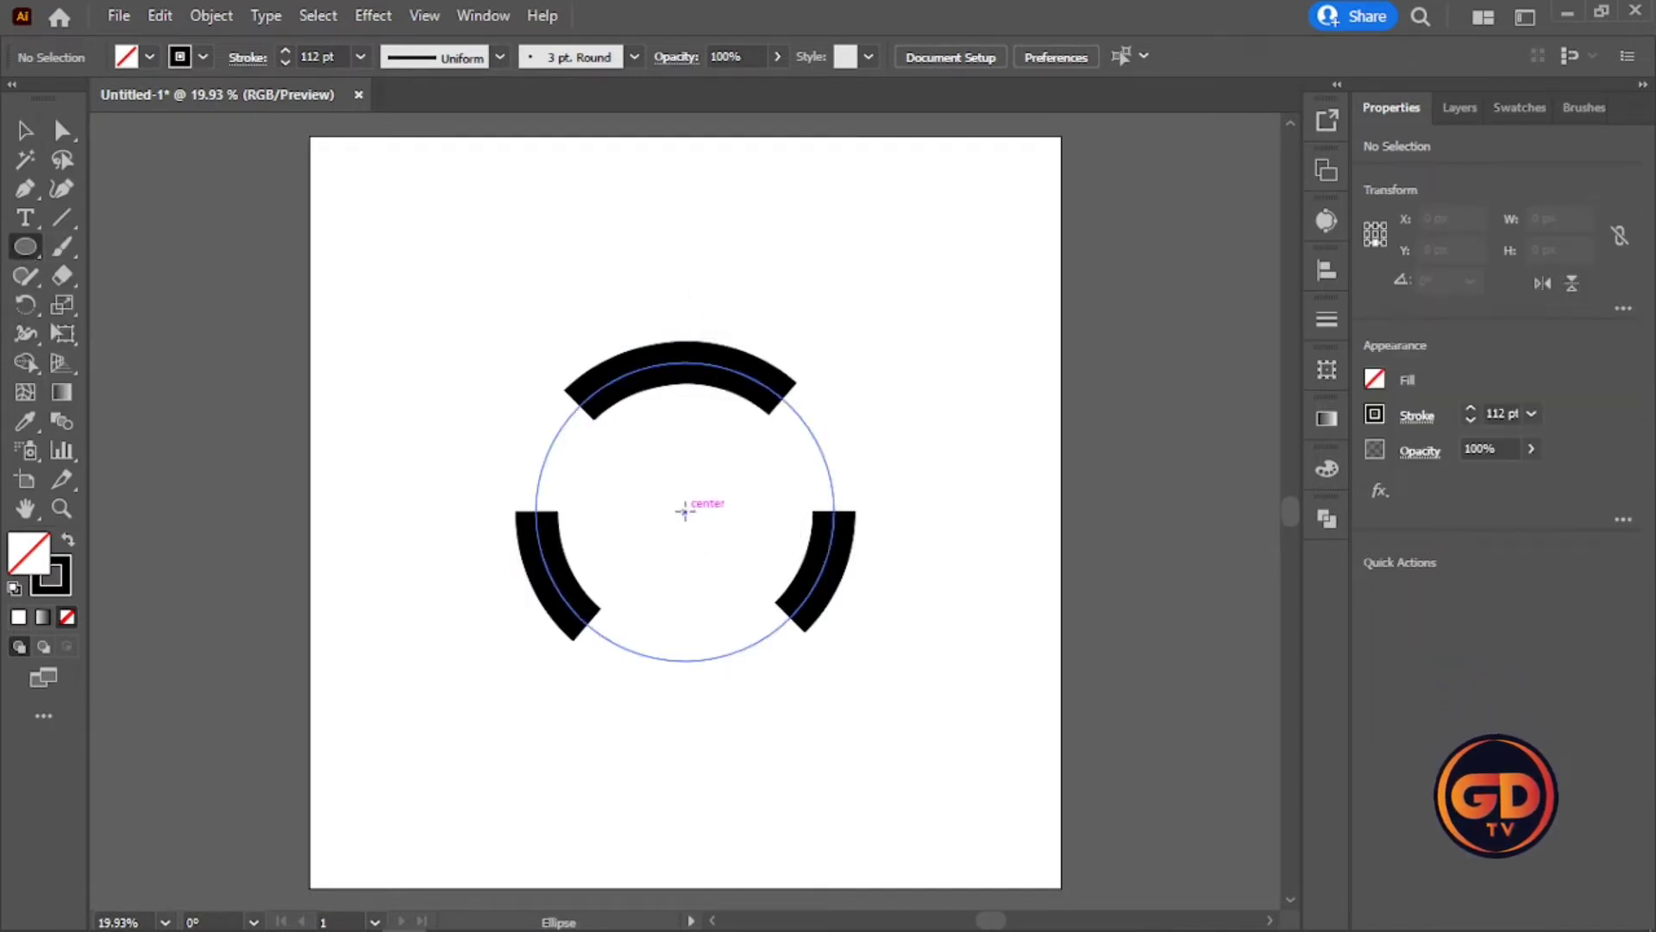
drag(685, 510, 696, 515)
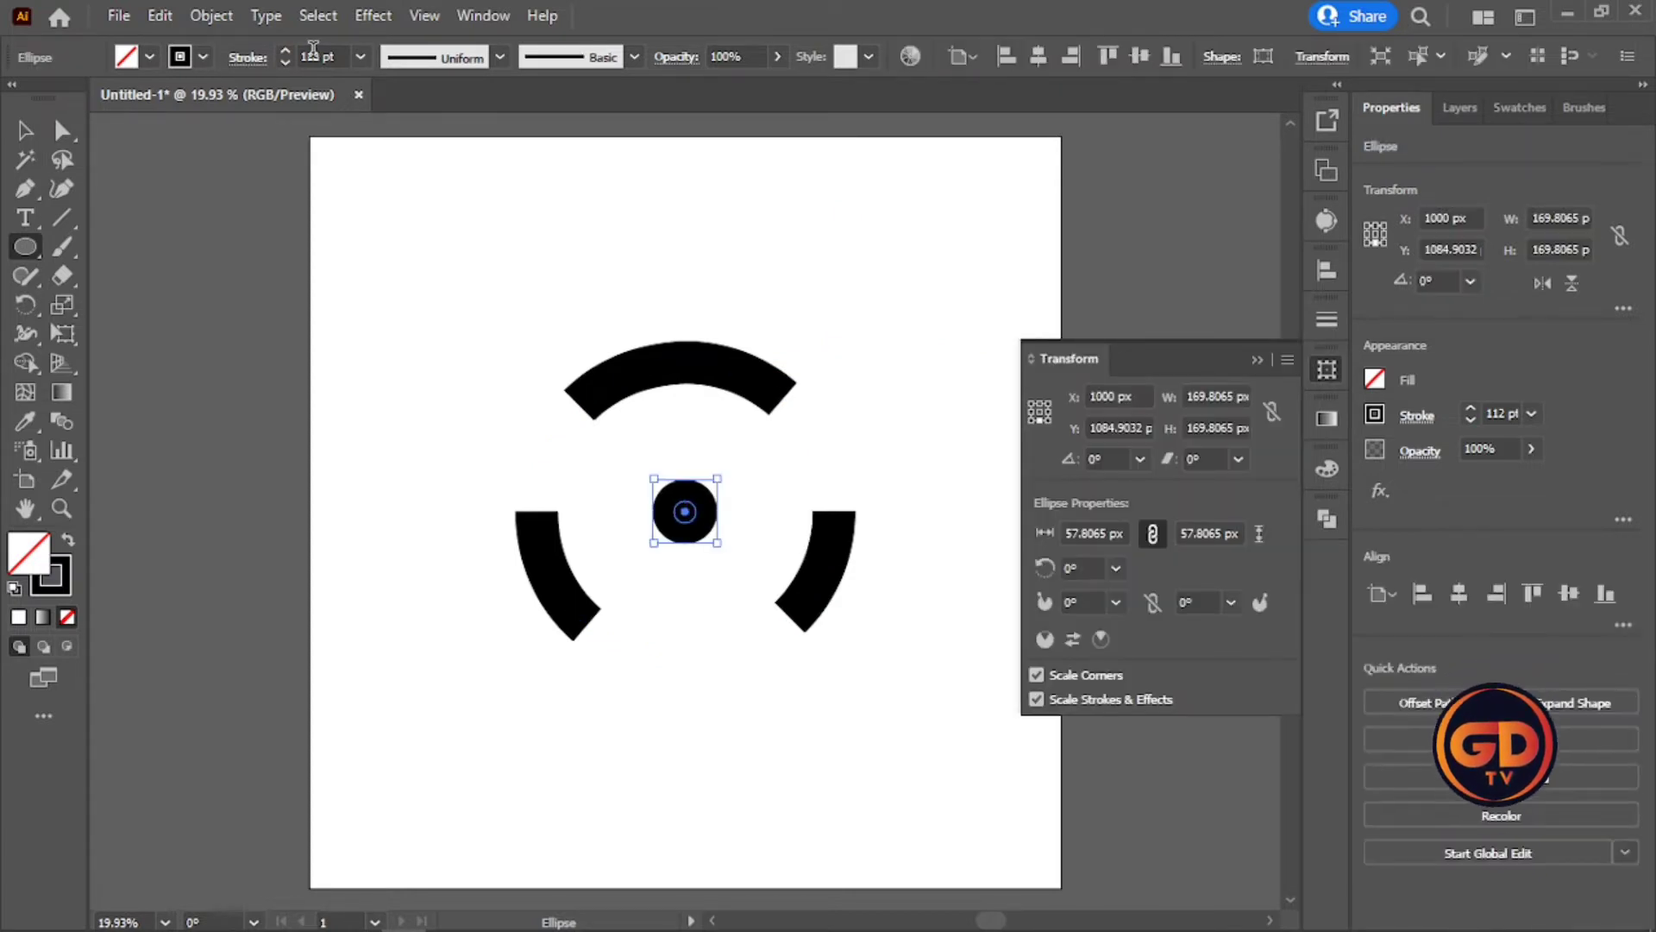
click(360, 56)
click(390, 162)
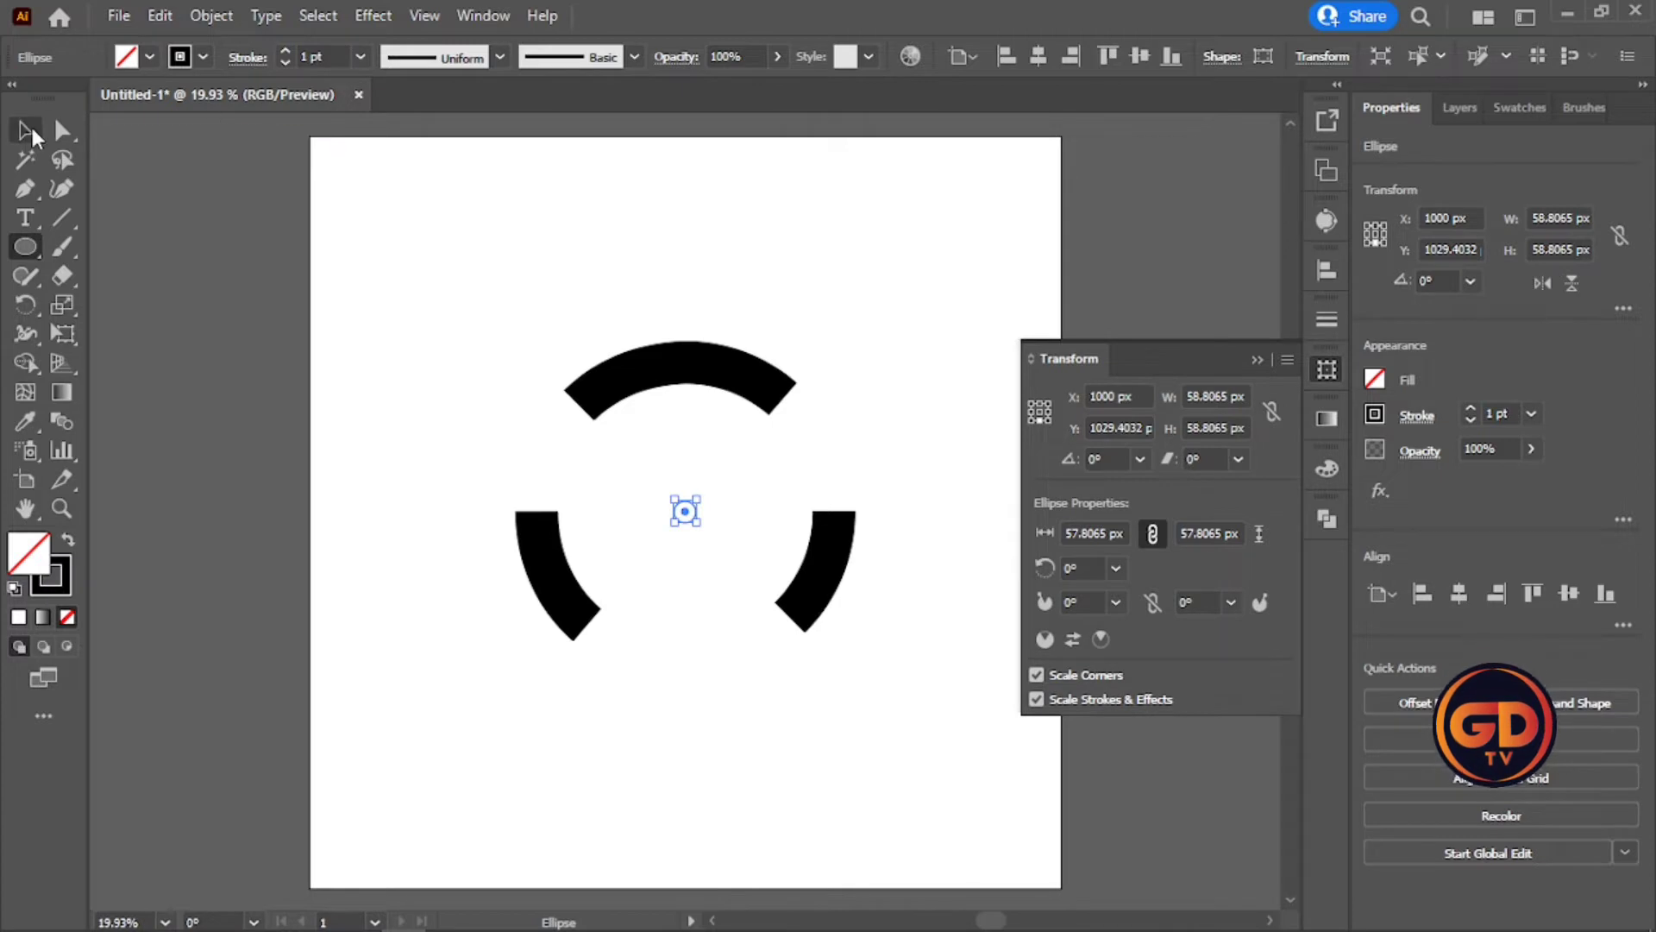
click(430, 248)
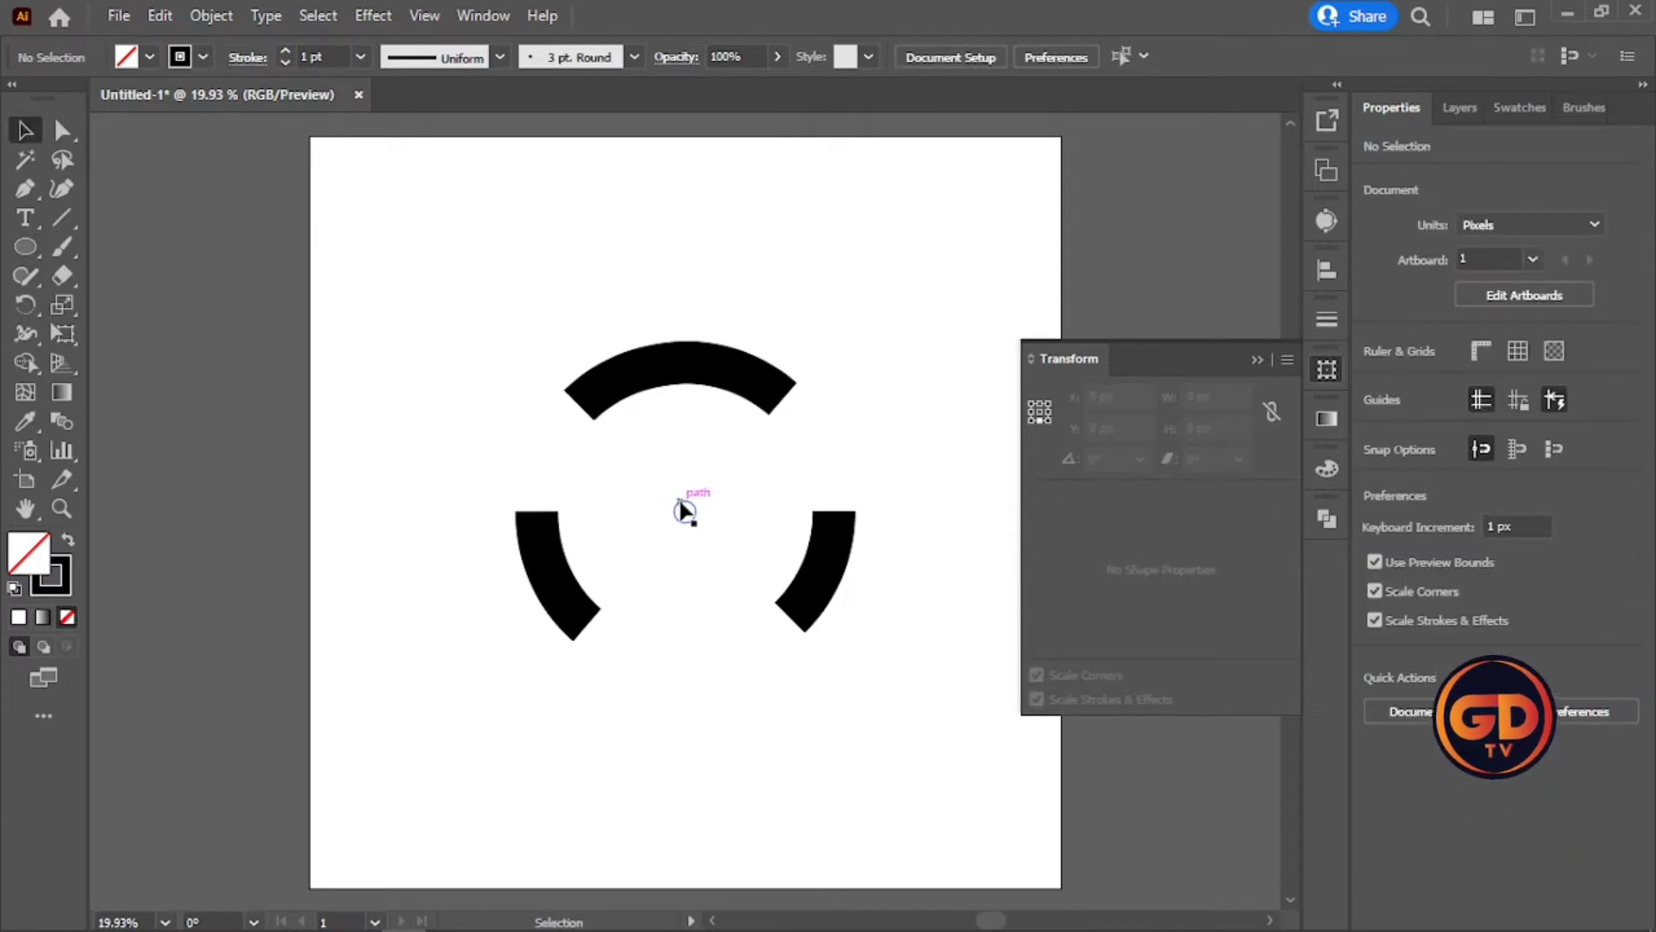
Expand the dashed ring's appearance and stroke into filled arc shapes.
key(ctrl+=)
click(1031, 299)
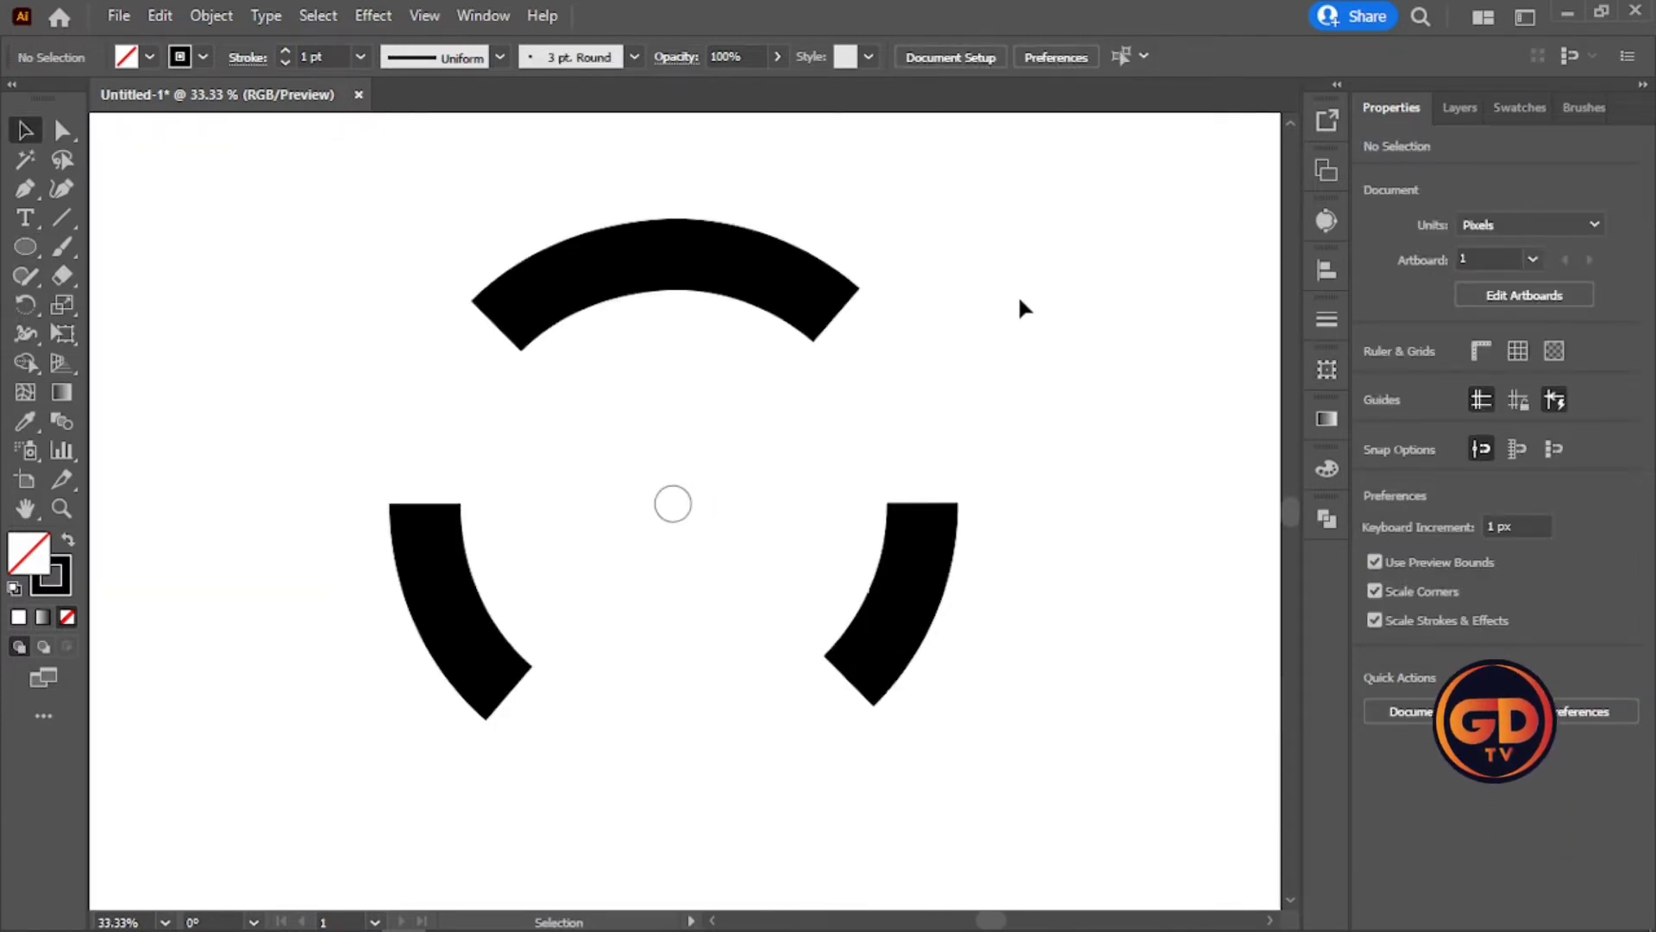
right_click(908, 590)
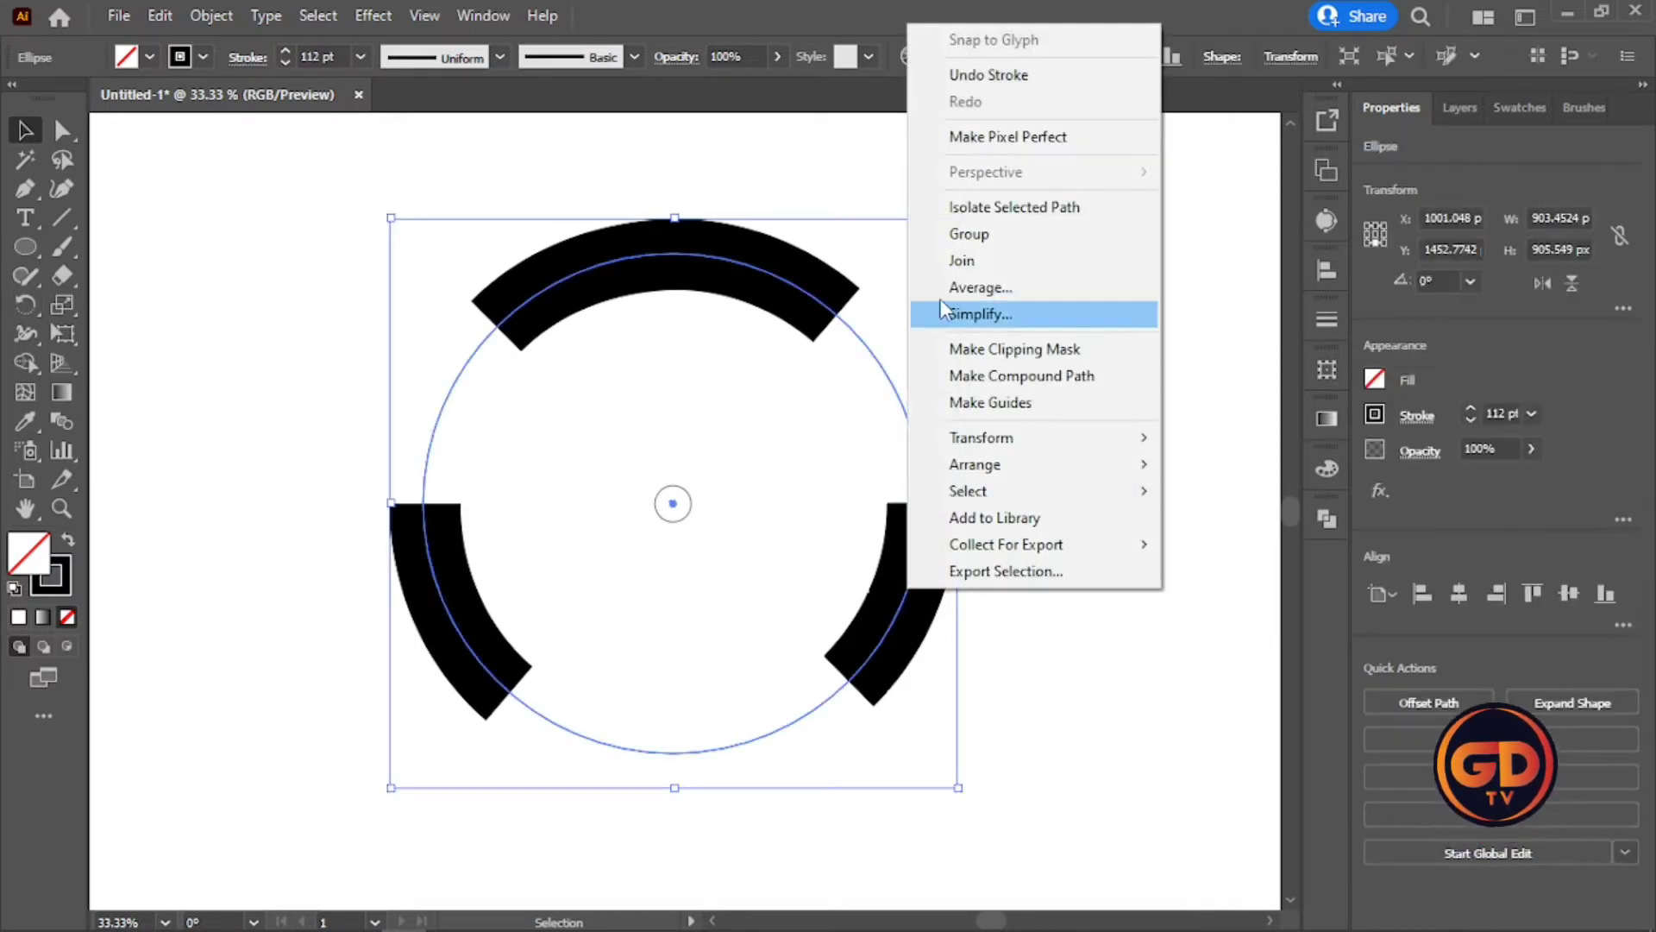
click(214, 17)
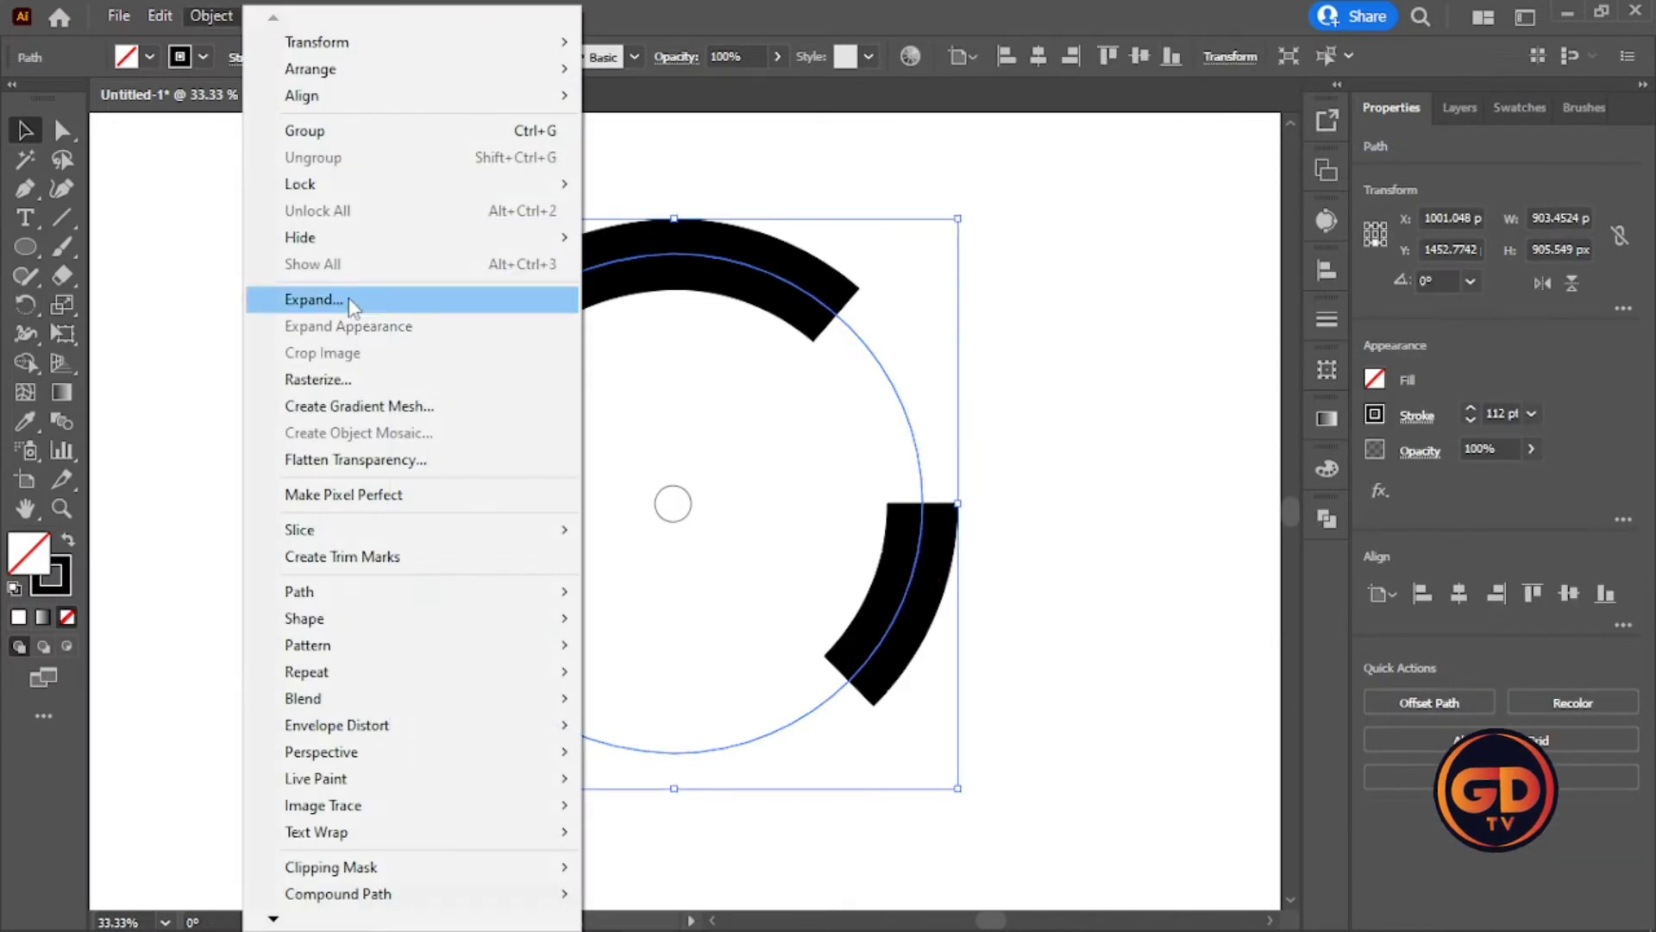
click(293, 303)
click(709, 565)
click(1072, 377)
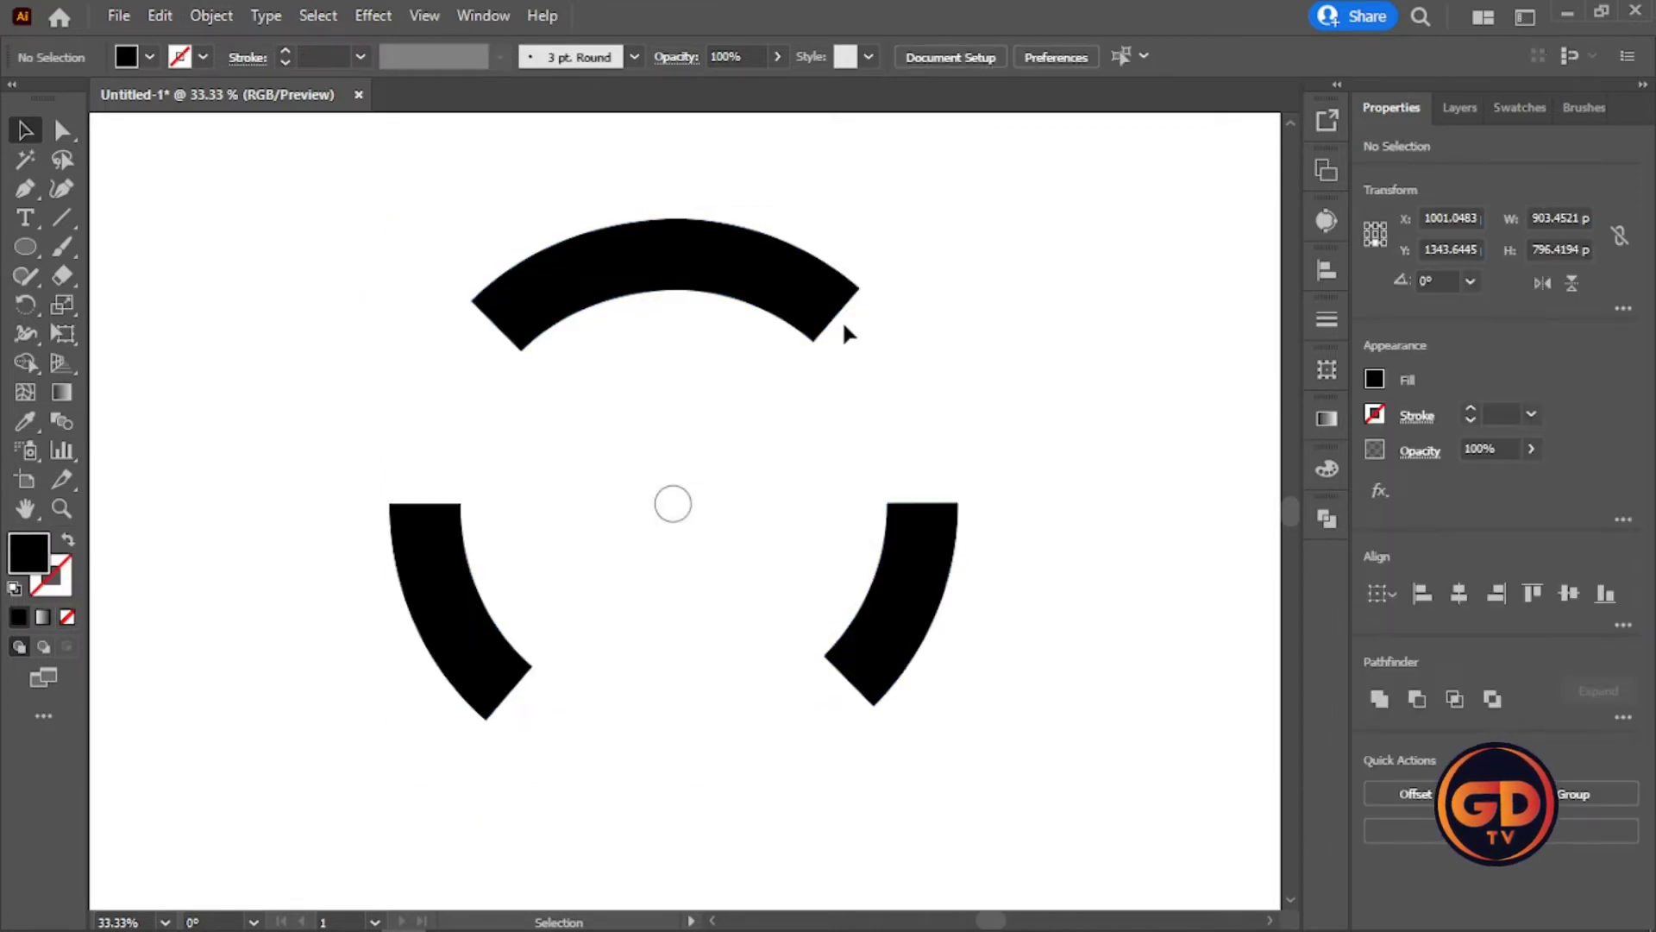
Delete the two lower arcs and place a copy of the upper arc below and to the left of the small circle.
click(773, 296)
click(905, 569)
shift+click(469, 620)
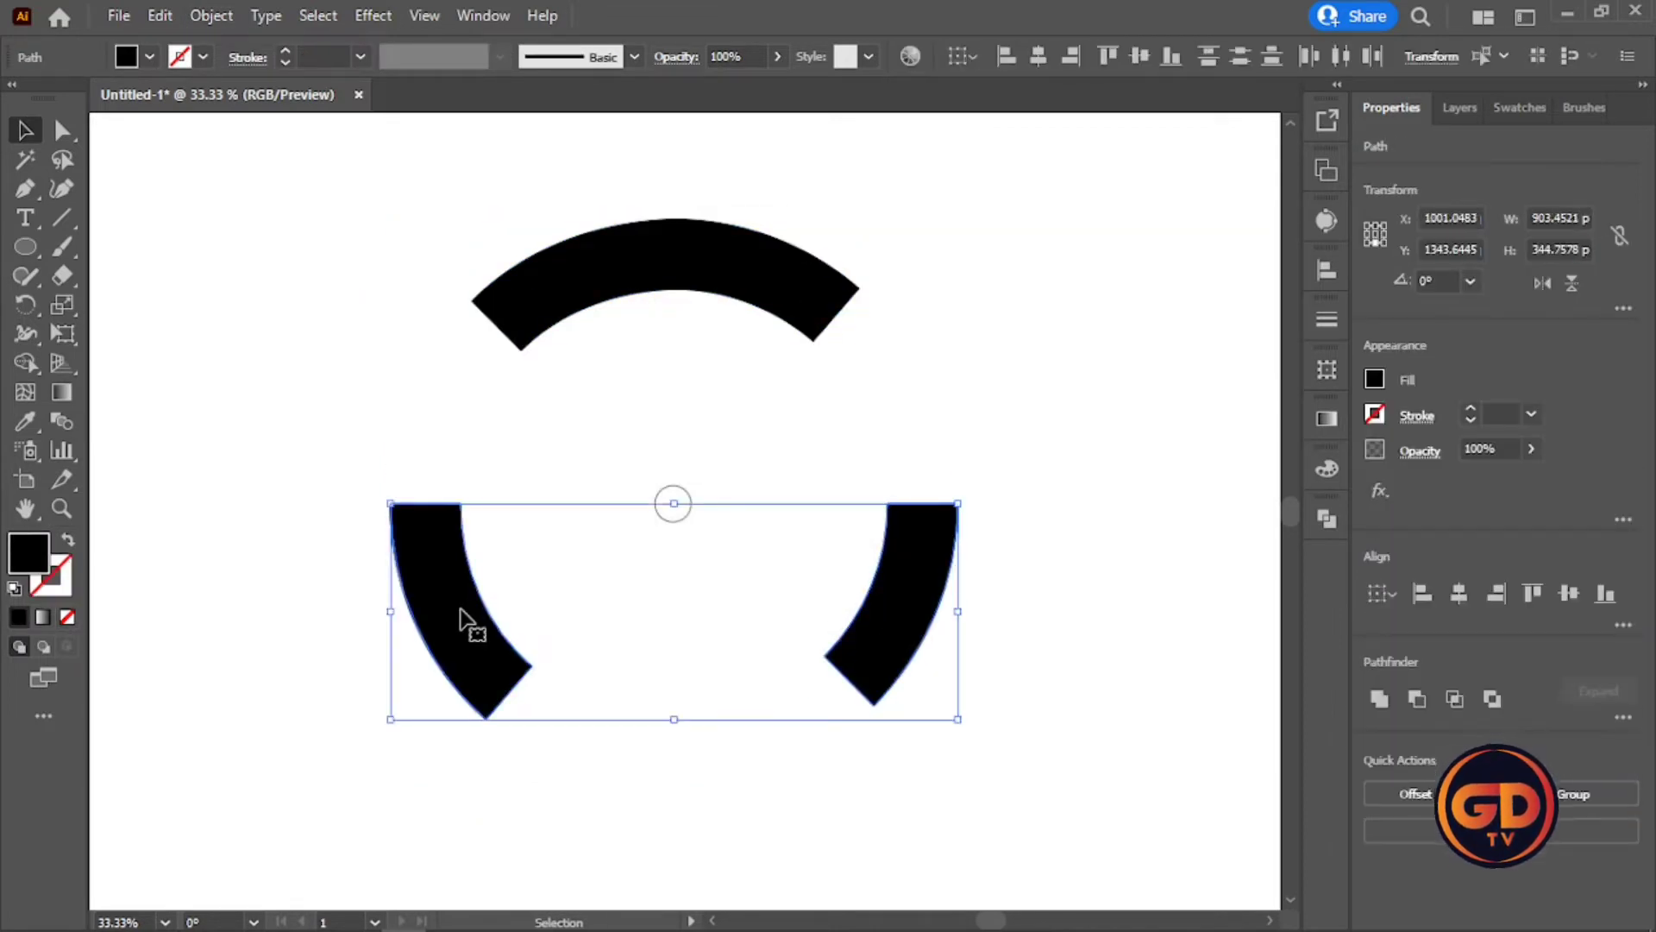
key(Delete)
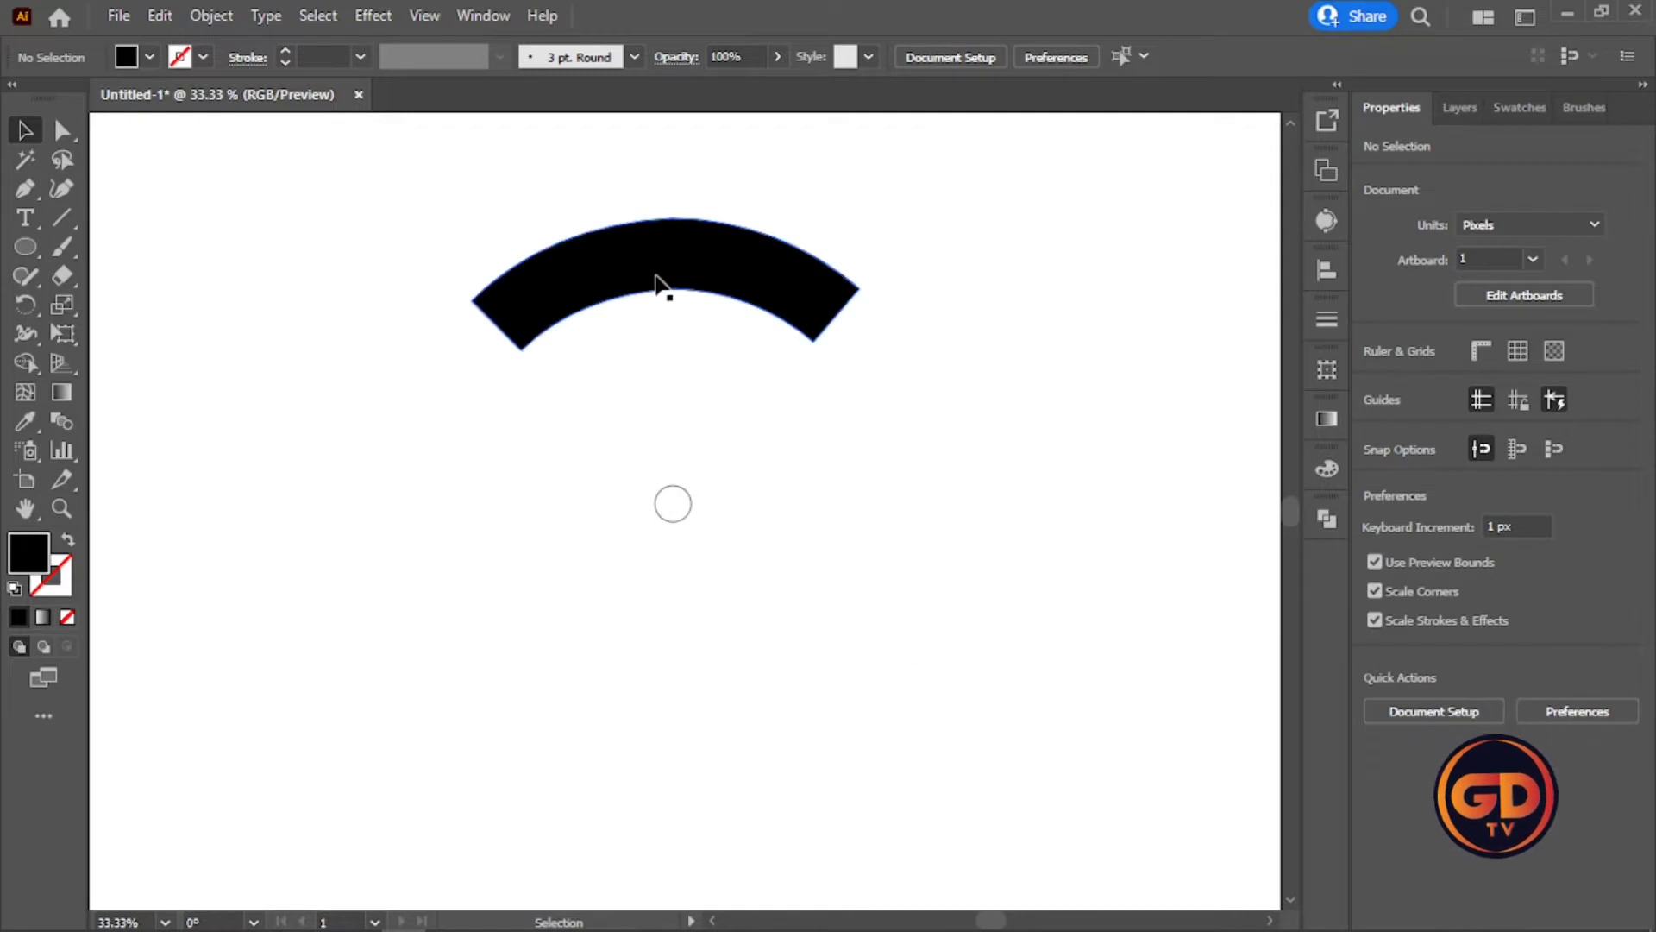
click(697, 259)
drag(712, 266, 517, 651)
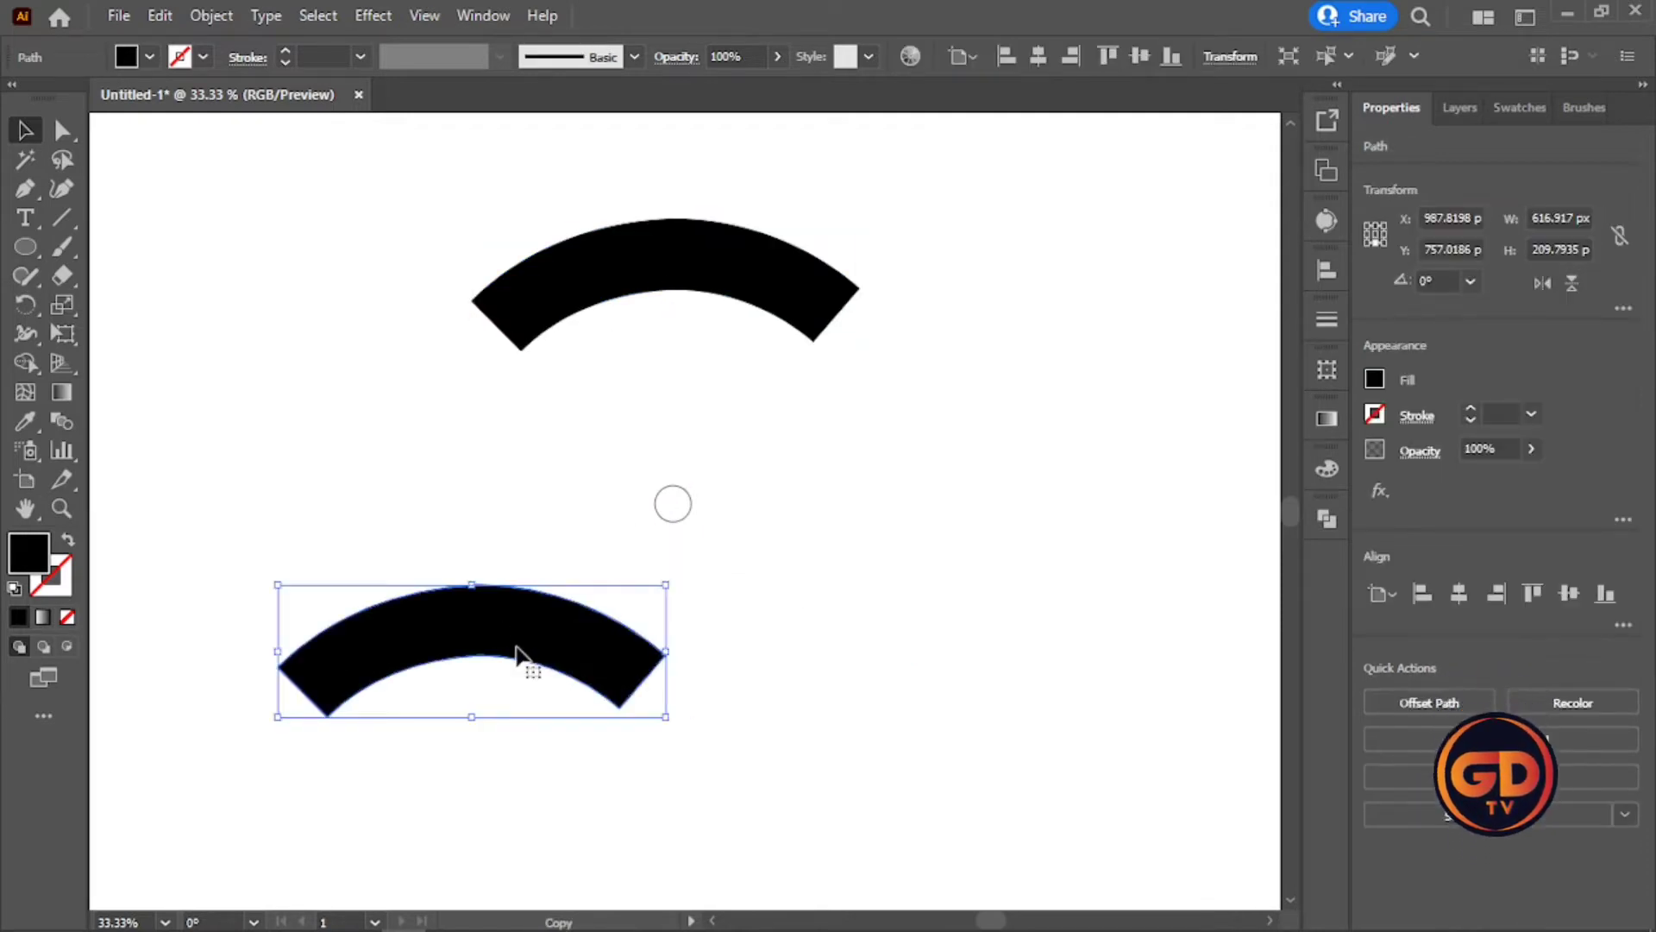
Draw a curved Pen shape over the copied arc, from its left outer corner to its right inner corner.
key(ctrl+equal)
key(ctrl+equal)
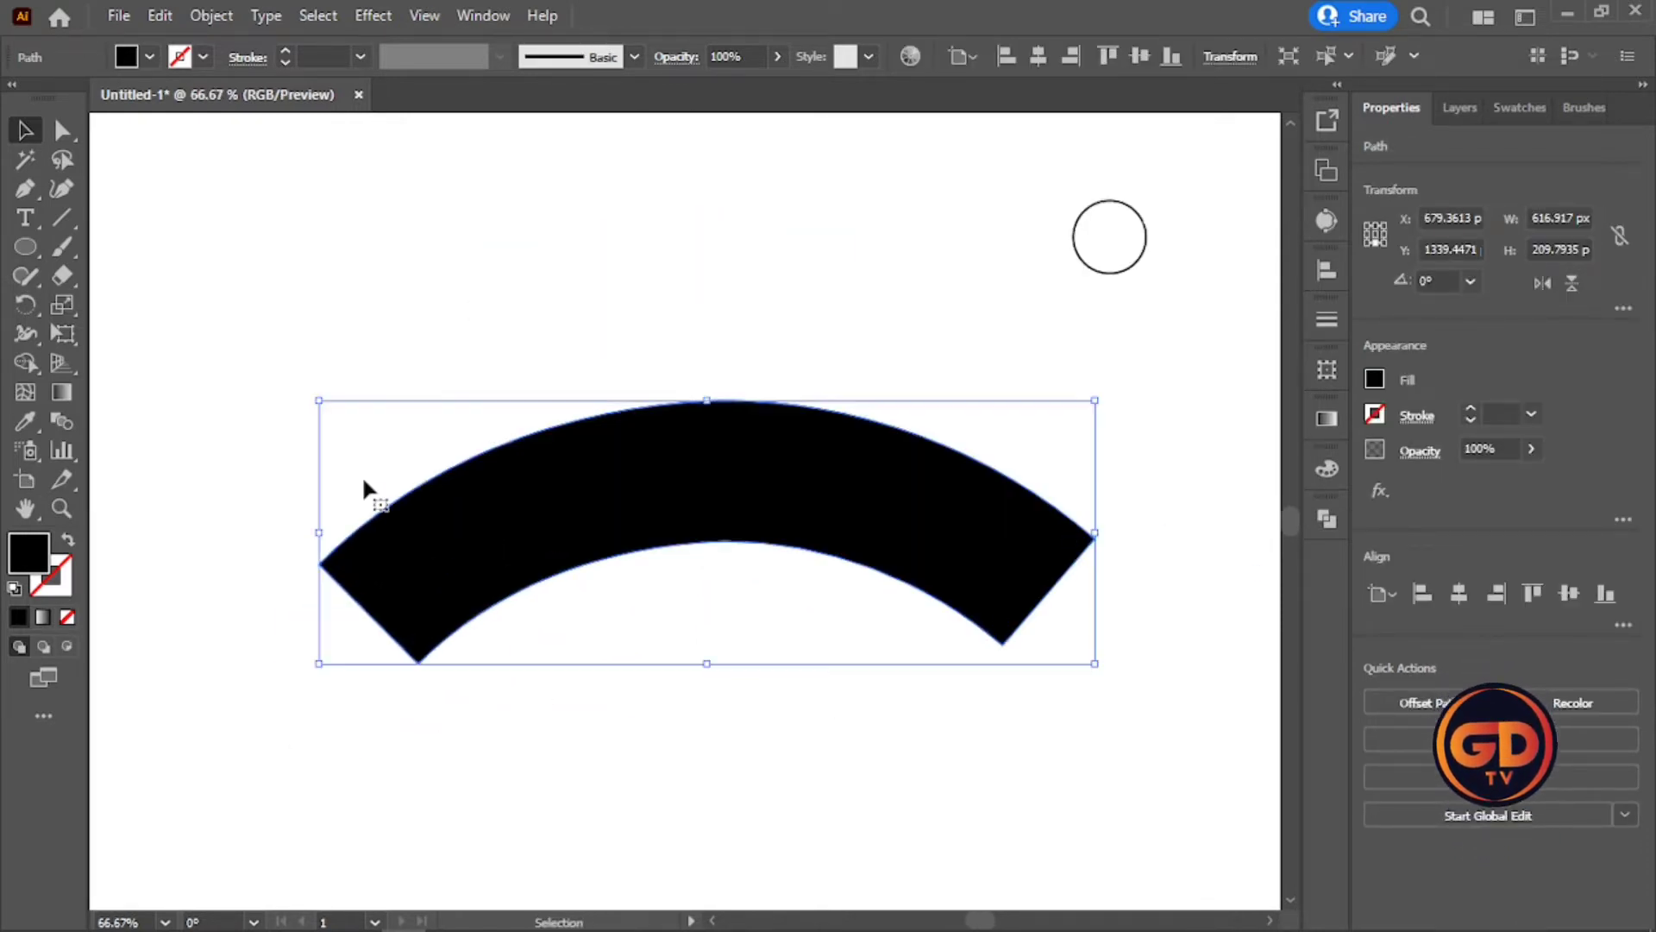
key(p)
click(319, 563)
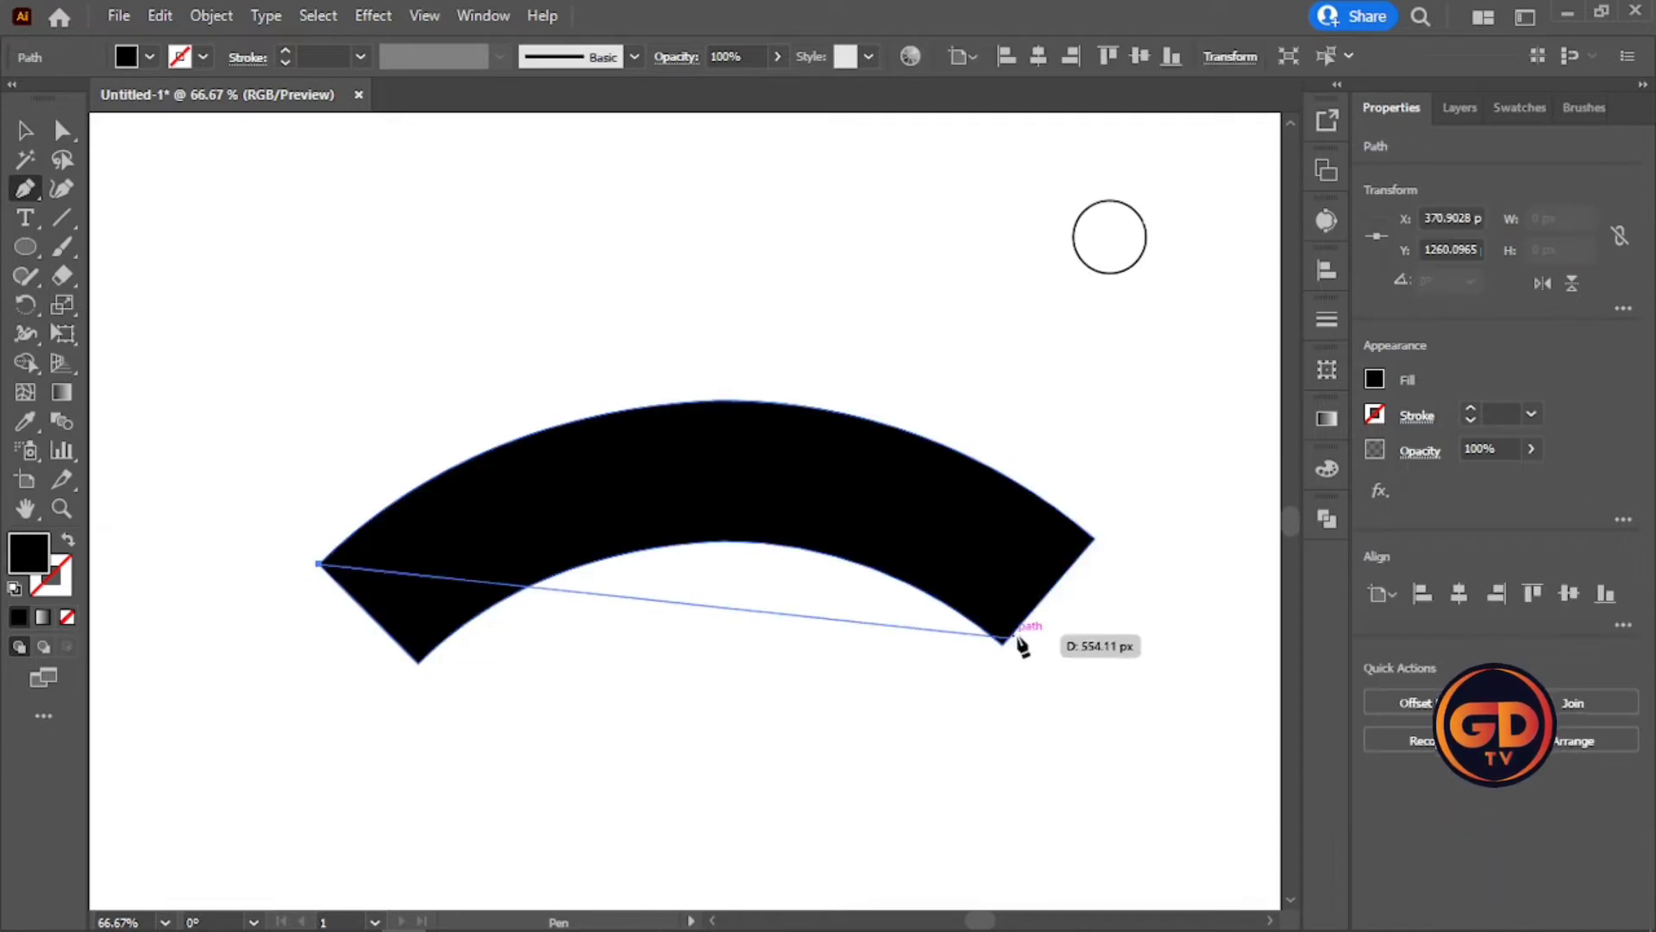
drag(1001, 644, 1244, 644)
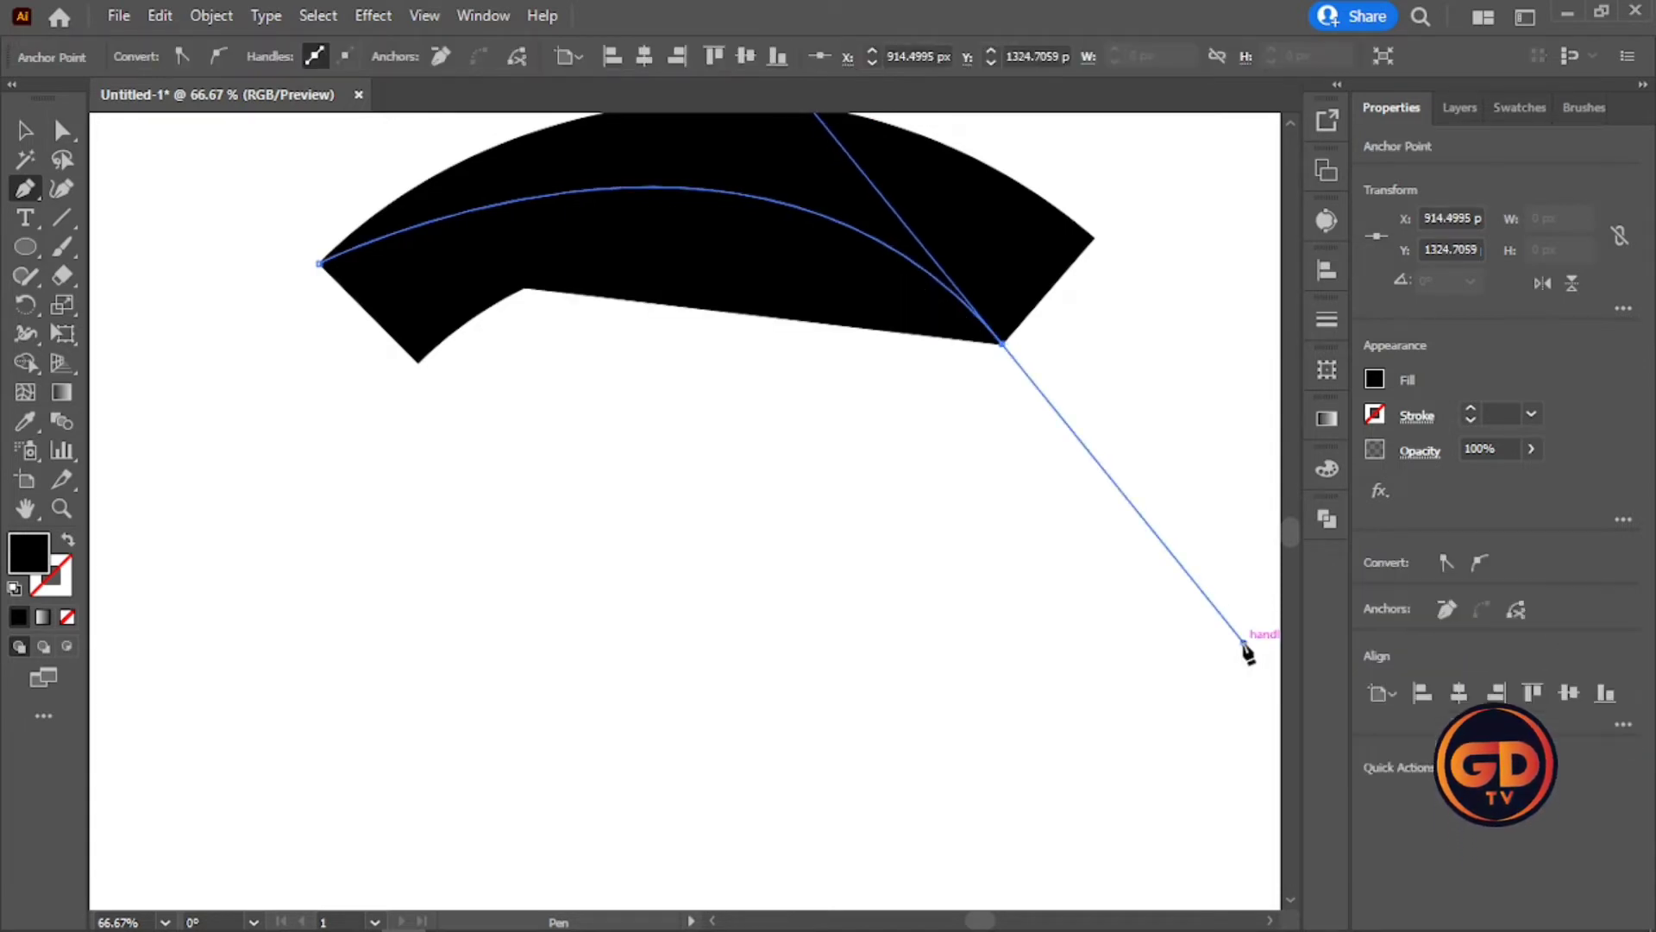
Select the copied arc and the curved Pen shape and subtract the front shape with Pathfinder's Minus Front.
click(1329, 518)
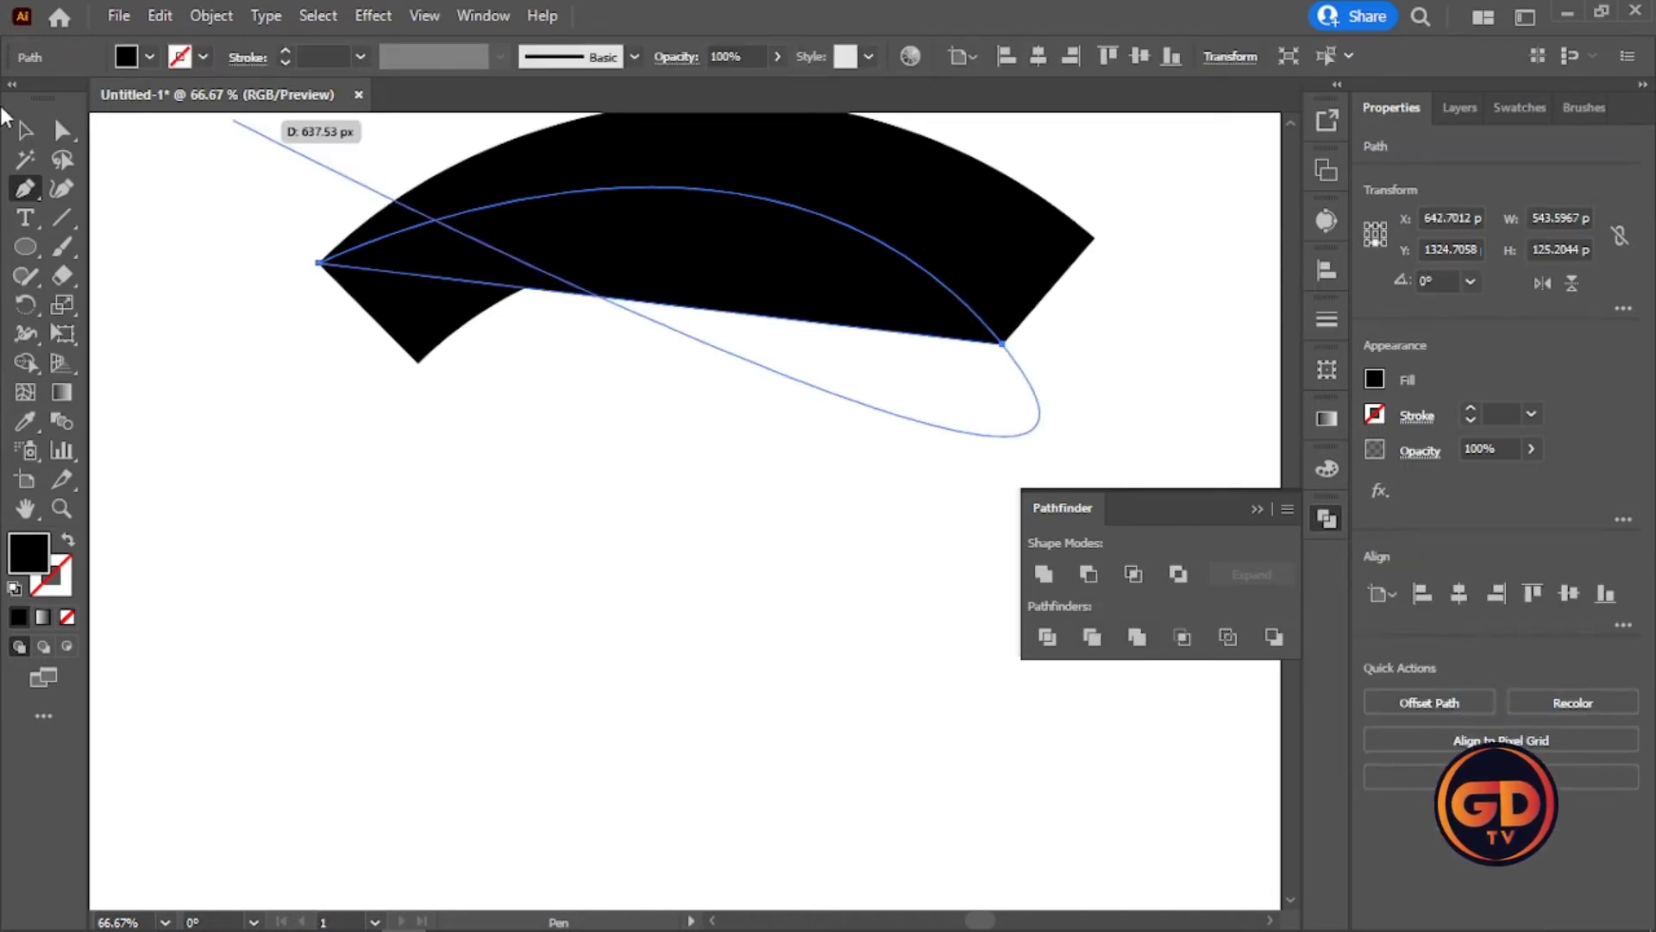
key(v)
click(590, 496)
drag(1059, 151, 832, 365)
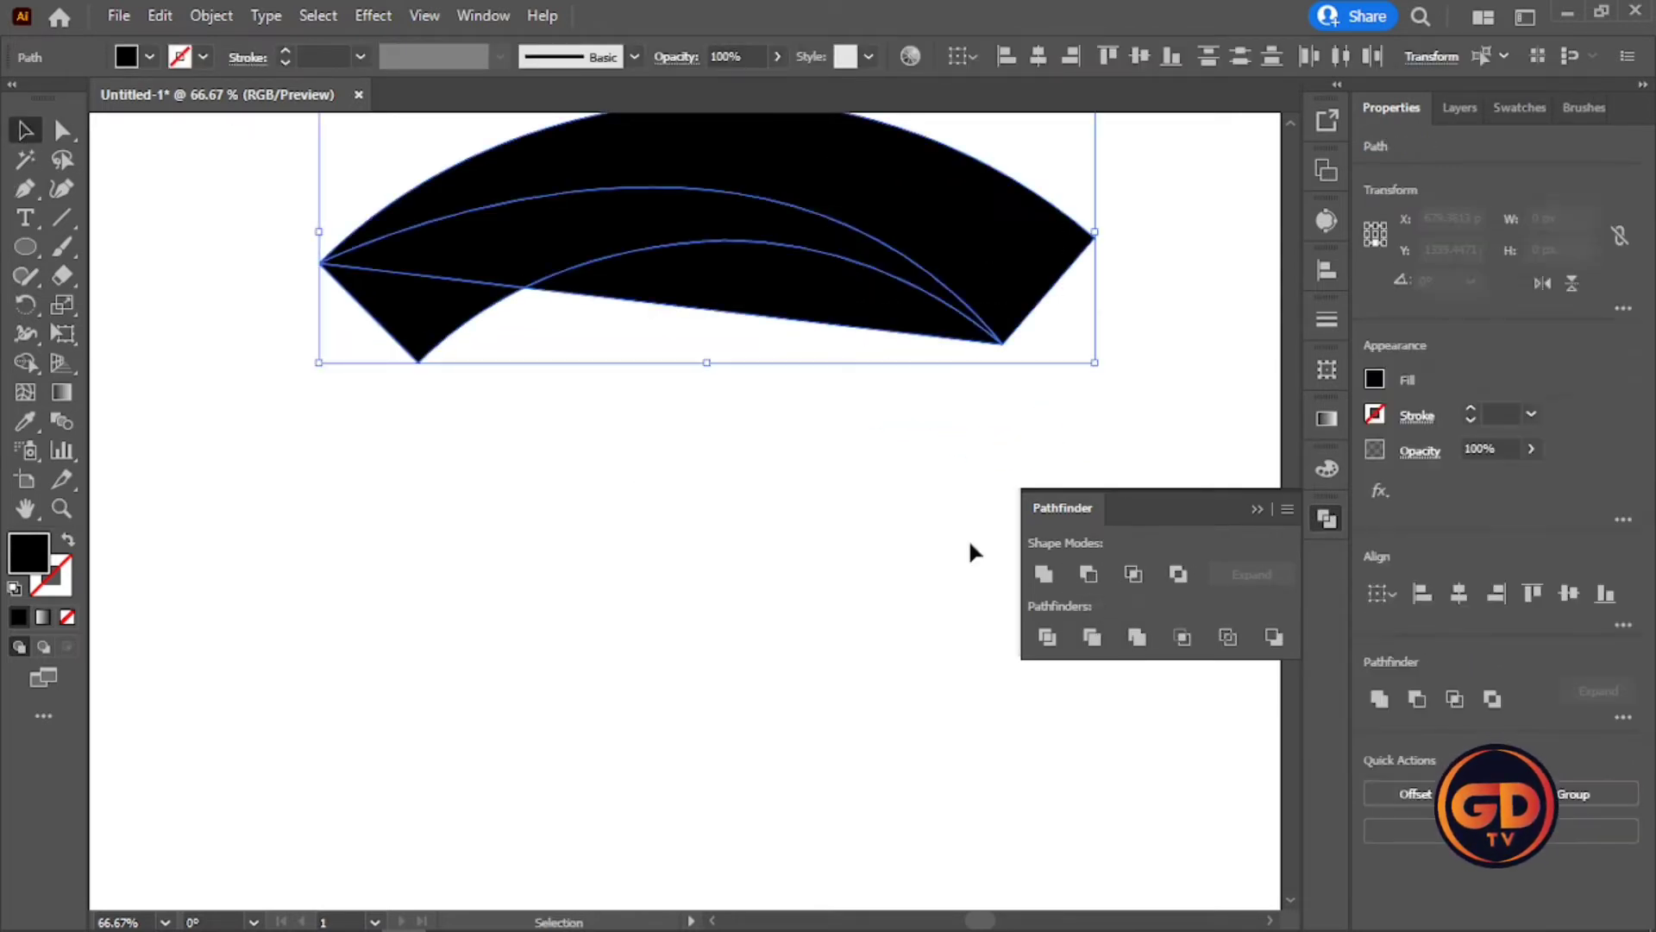
click(1089, 573)
click(540, 483)
Ungroup the cut result and delete the leftover wedge under the tapered arc's pointed end.
click(400, 319)
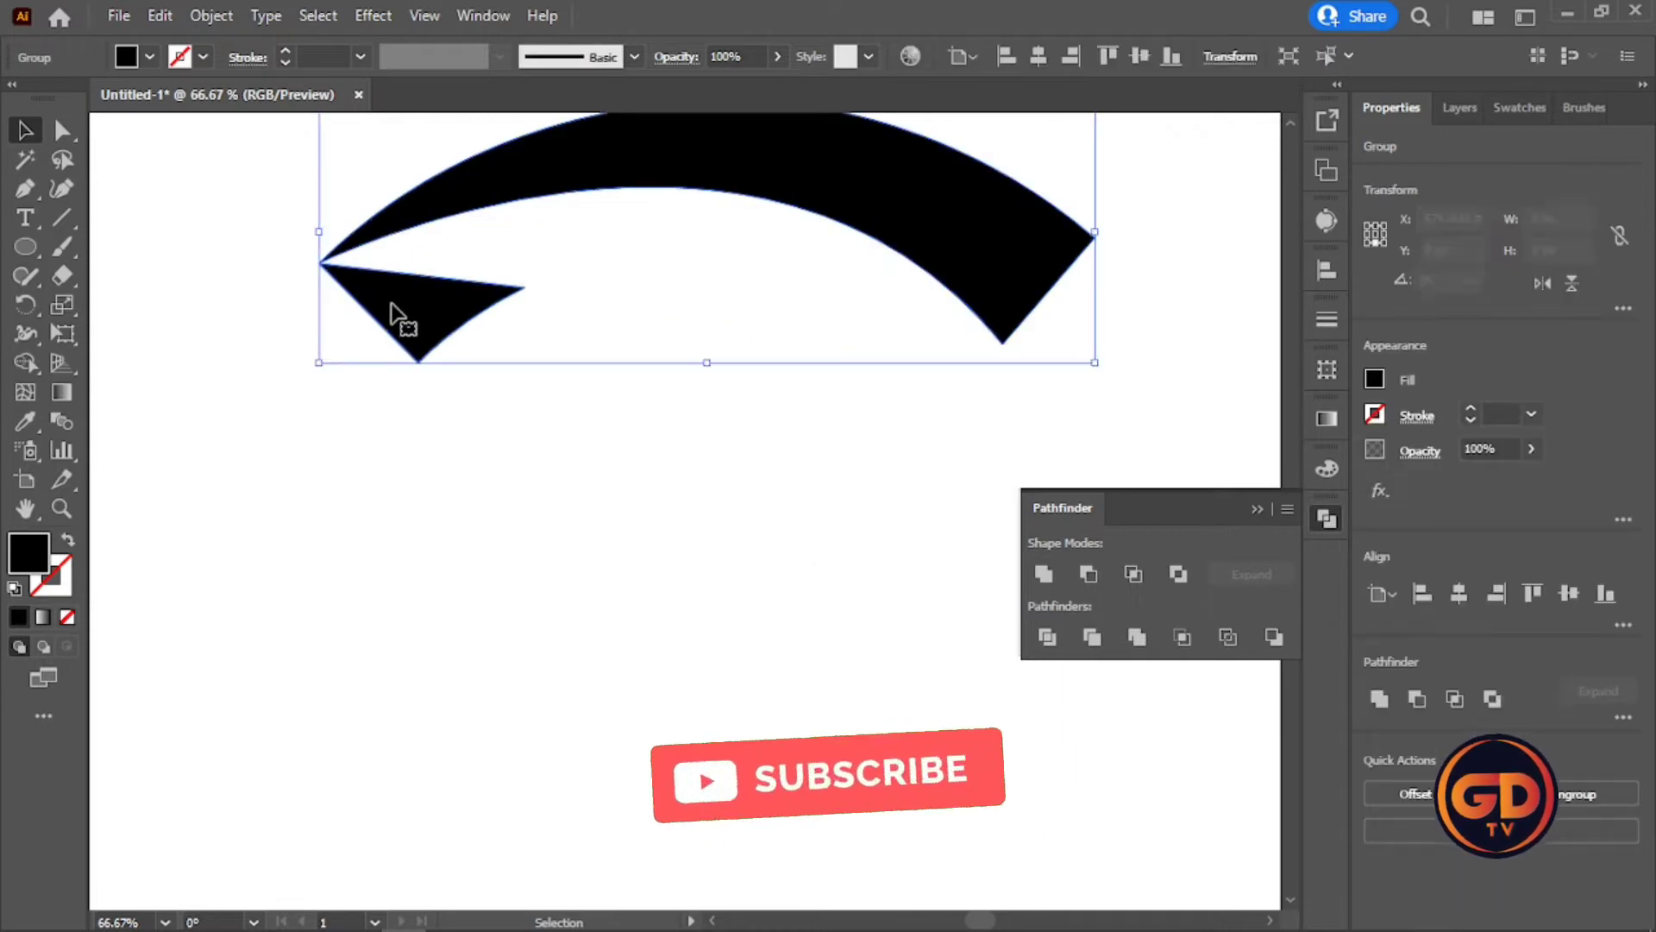
right_click(397, 311)
click(578, 509)
scroll(578, 506, up, 3)
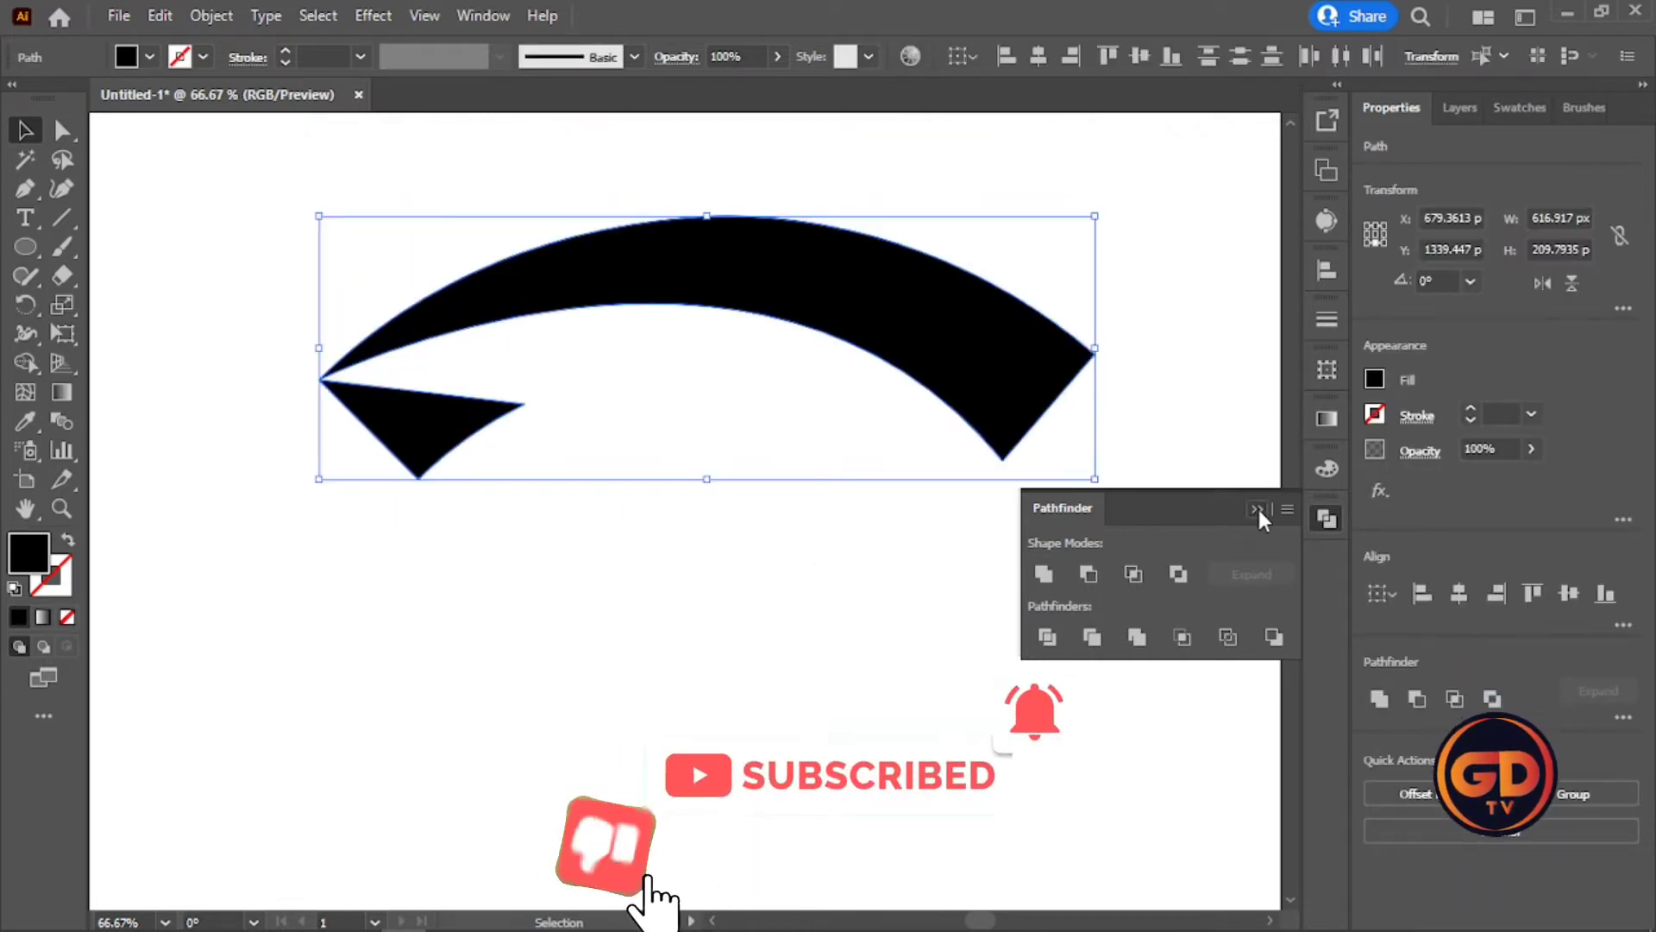
click(475, 535)
click(364, 406)
key(Delete)
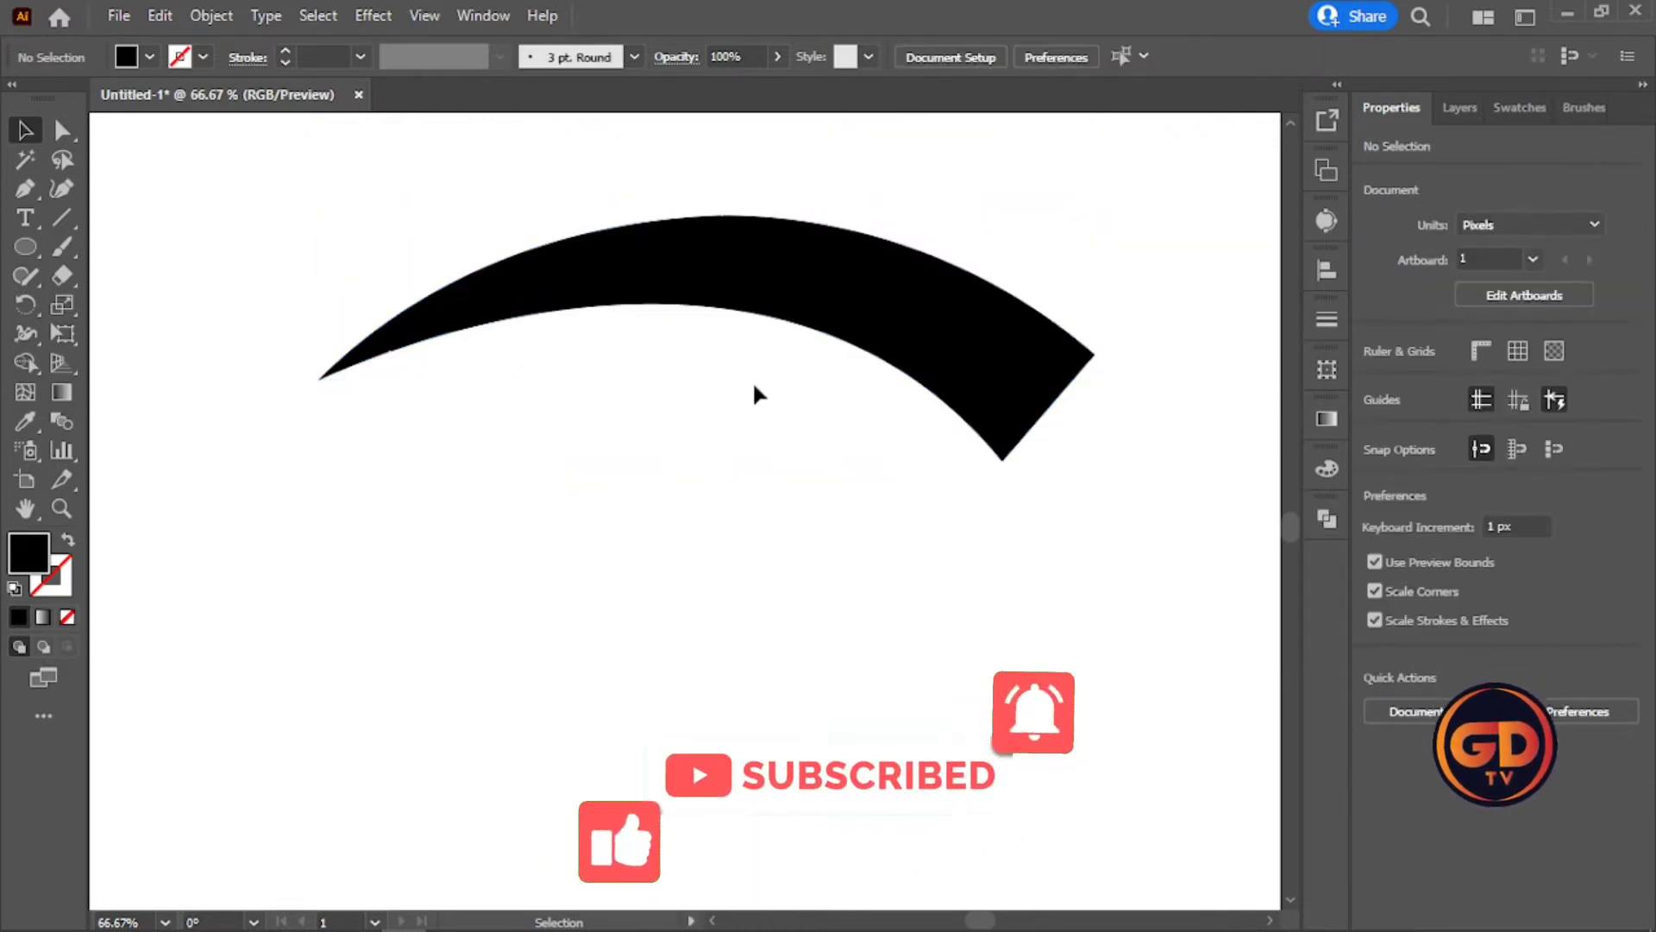
Select the tapered arc at the lower left and fill it with a linear white-to-black gradient.
scroll(1068, 309, up, 2)
scroll(862, 414, up, 2)
click(788, 455)
scroll(850, 436, down, 5)
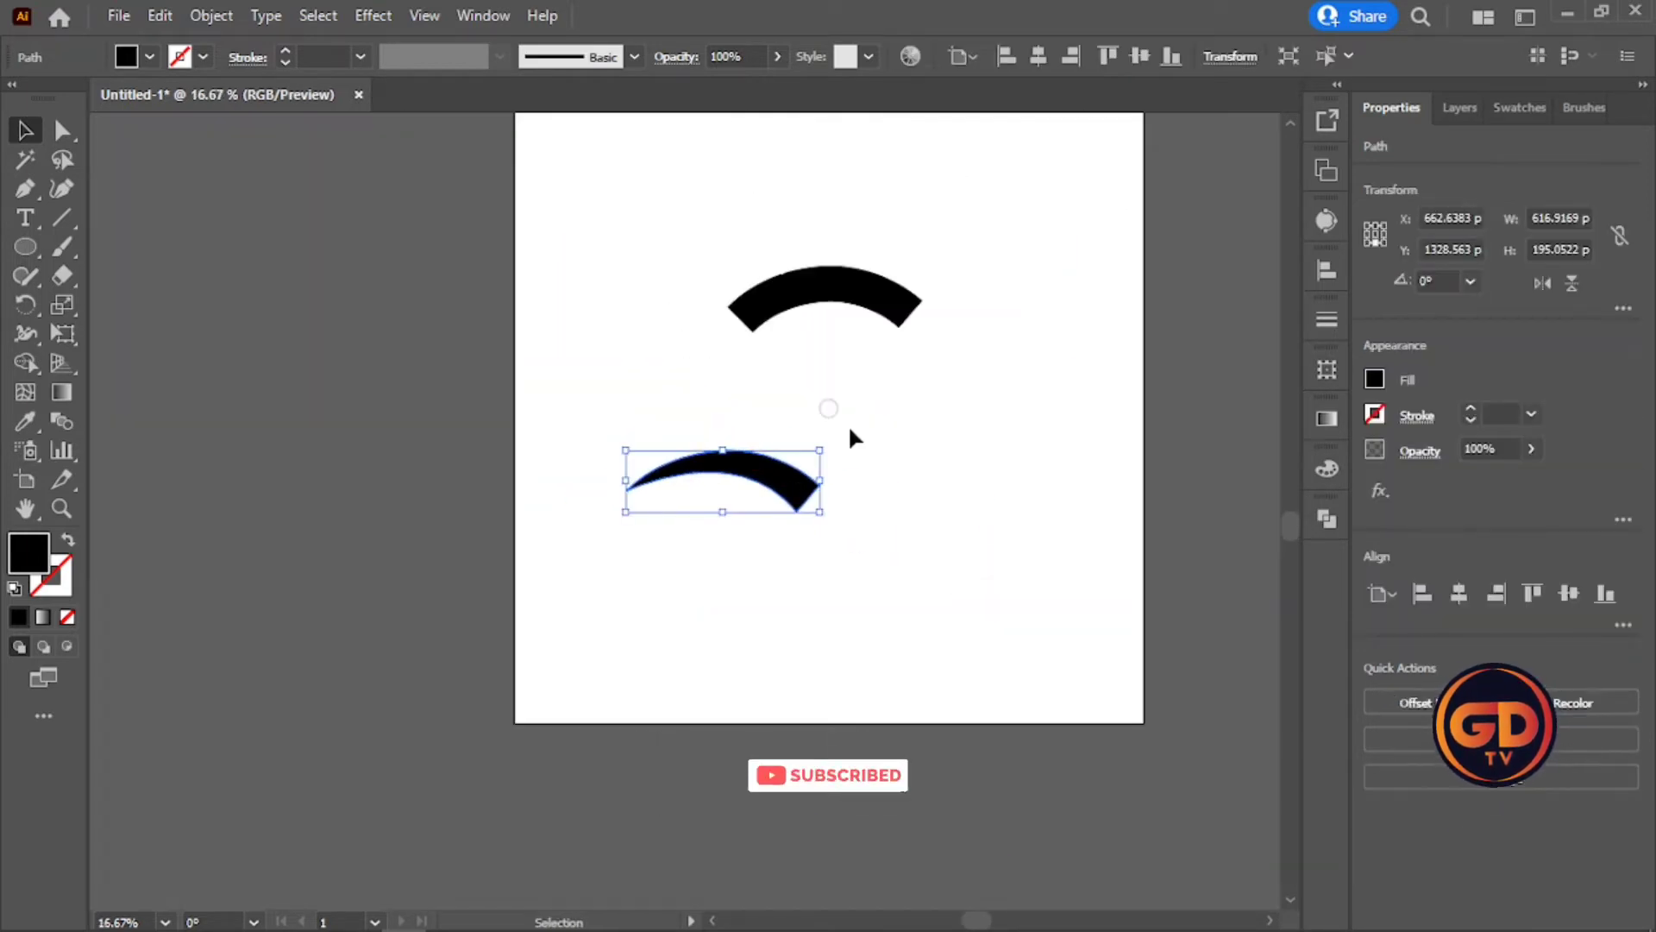
scroll(743, 541, up, 4)
click(743, 542)
click(1327, 419)
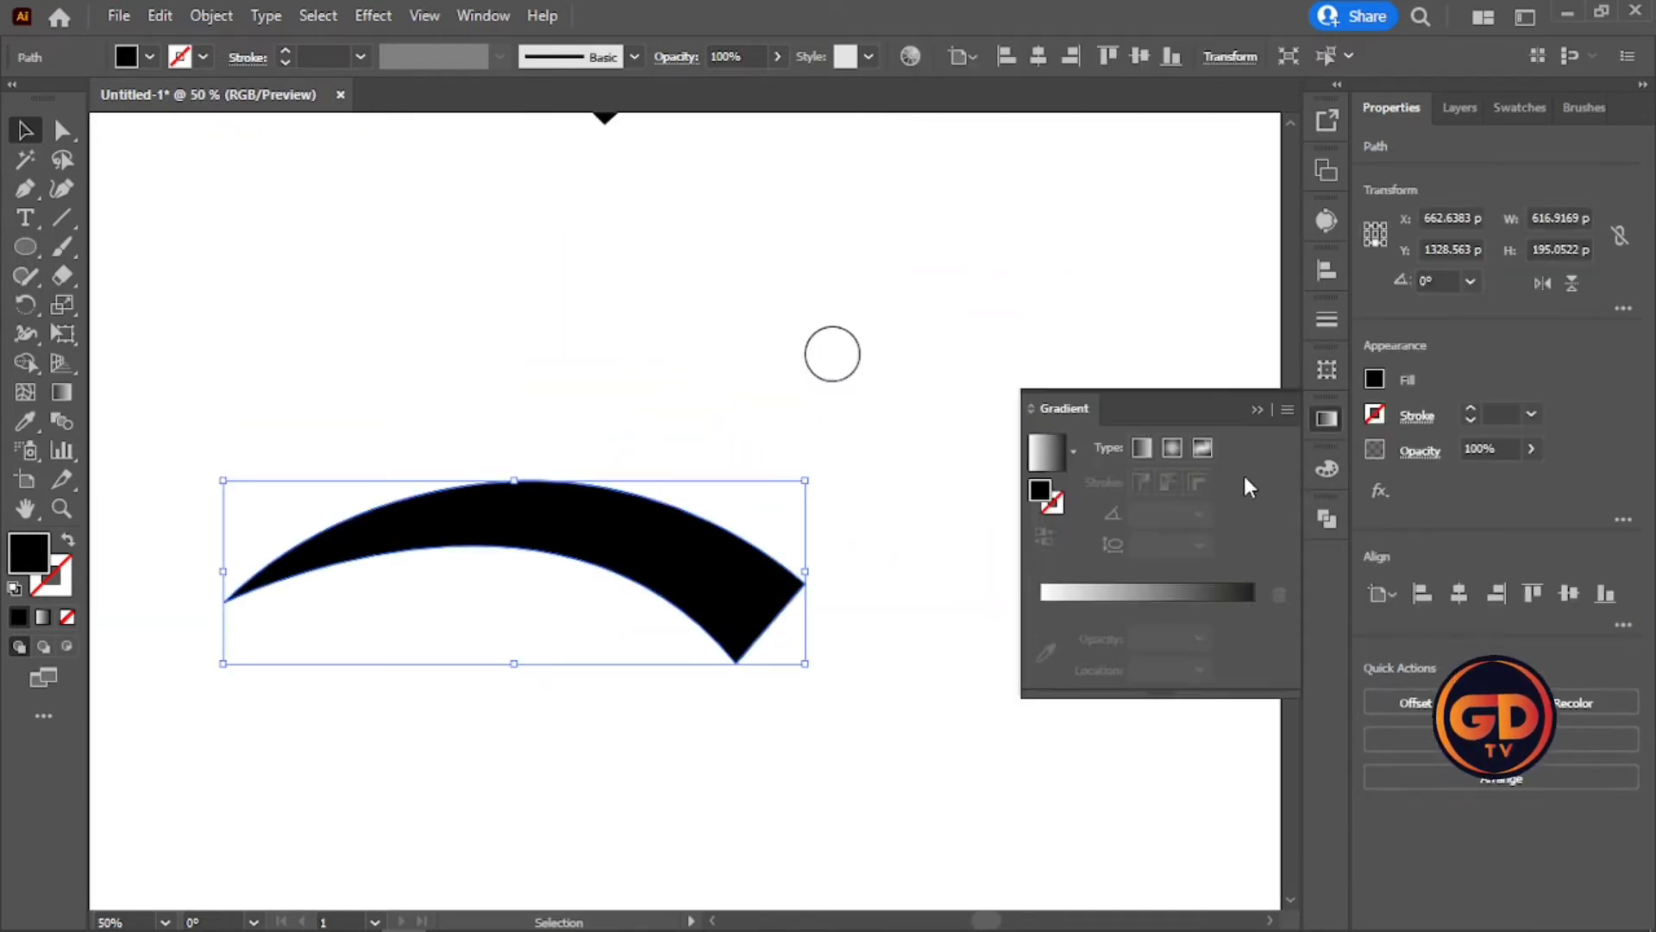
click(1042, 464)
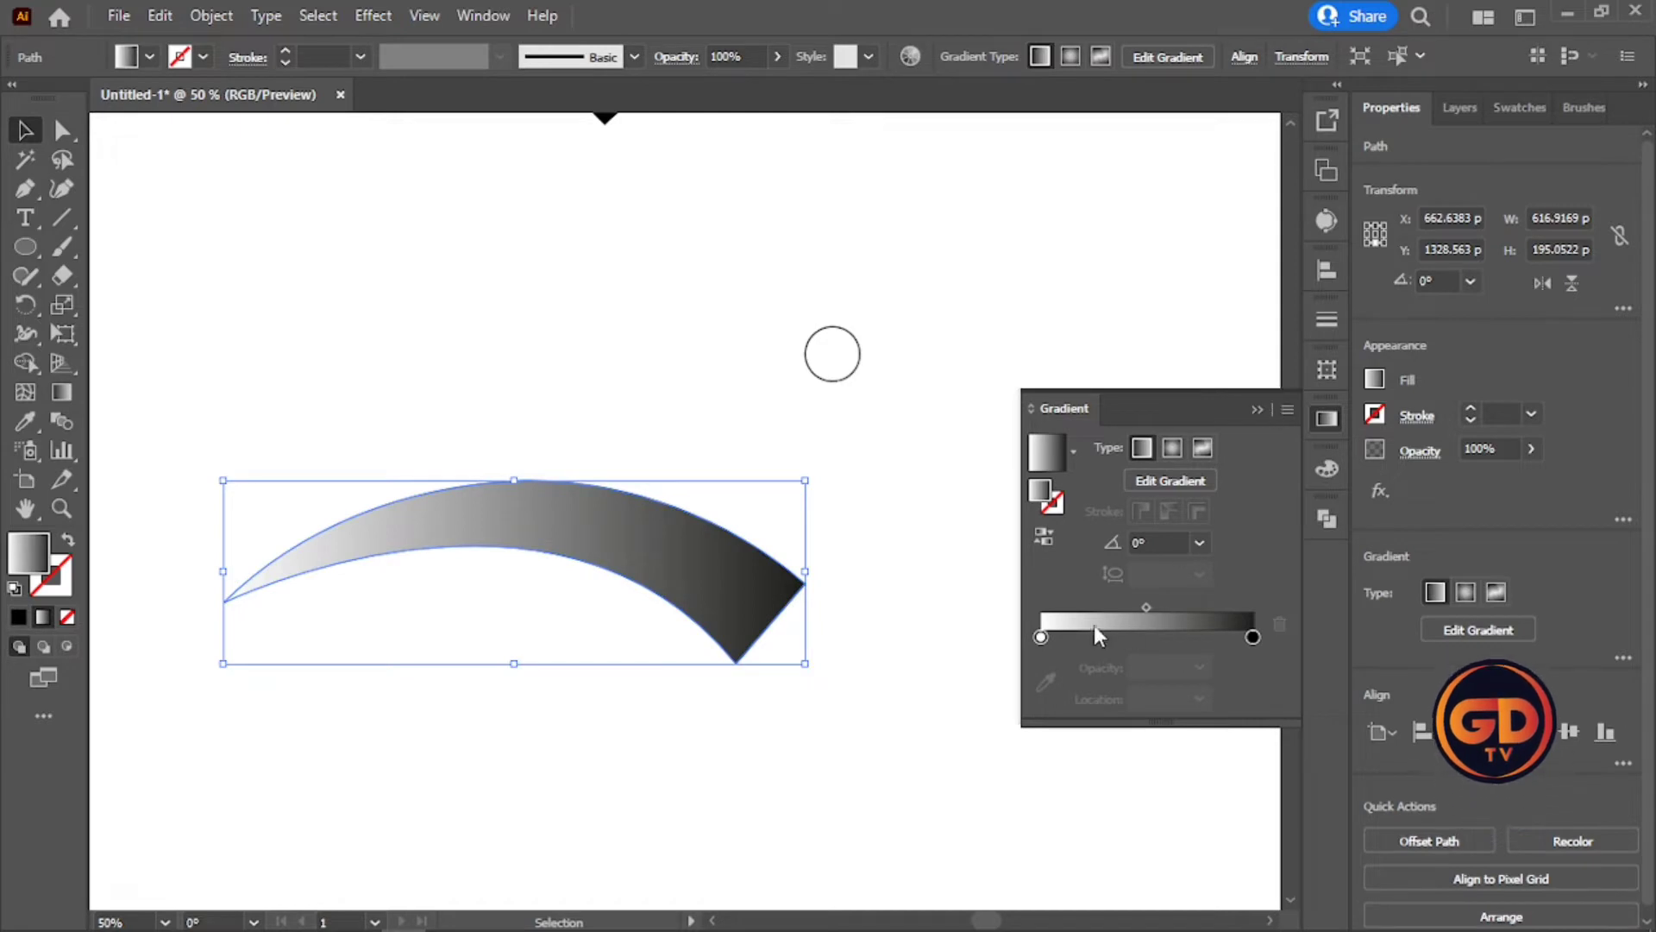
Move the arc gradient's white stop to about the middle and add a black stop at 0%.
drag(1041, 638, 1063, 638)
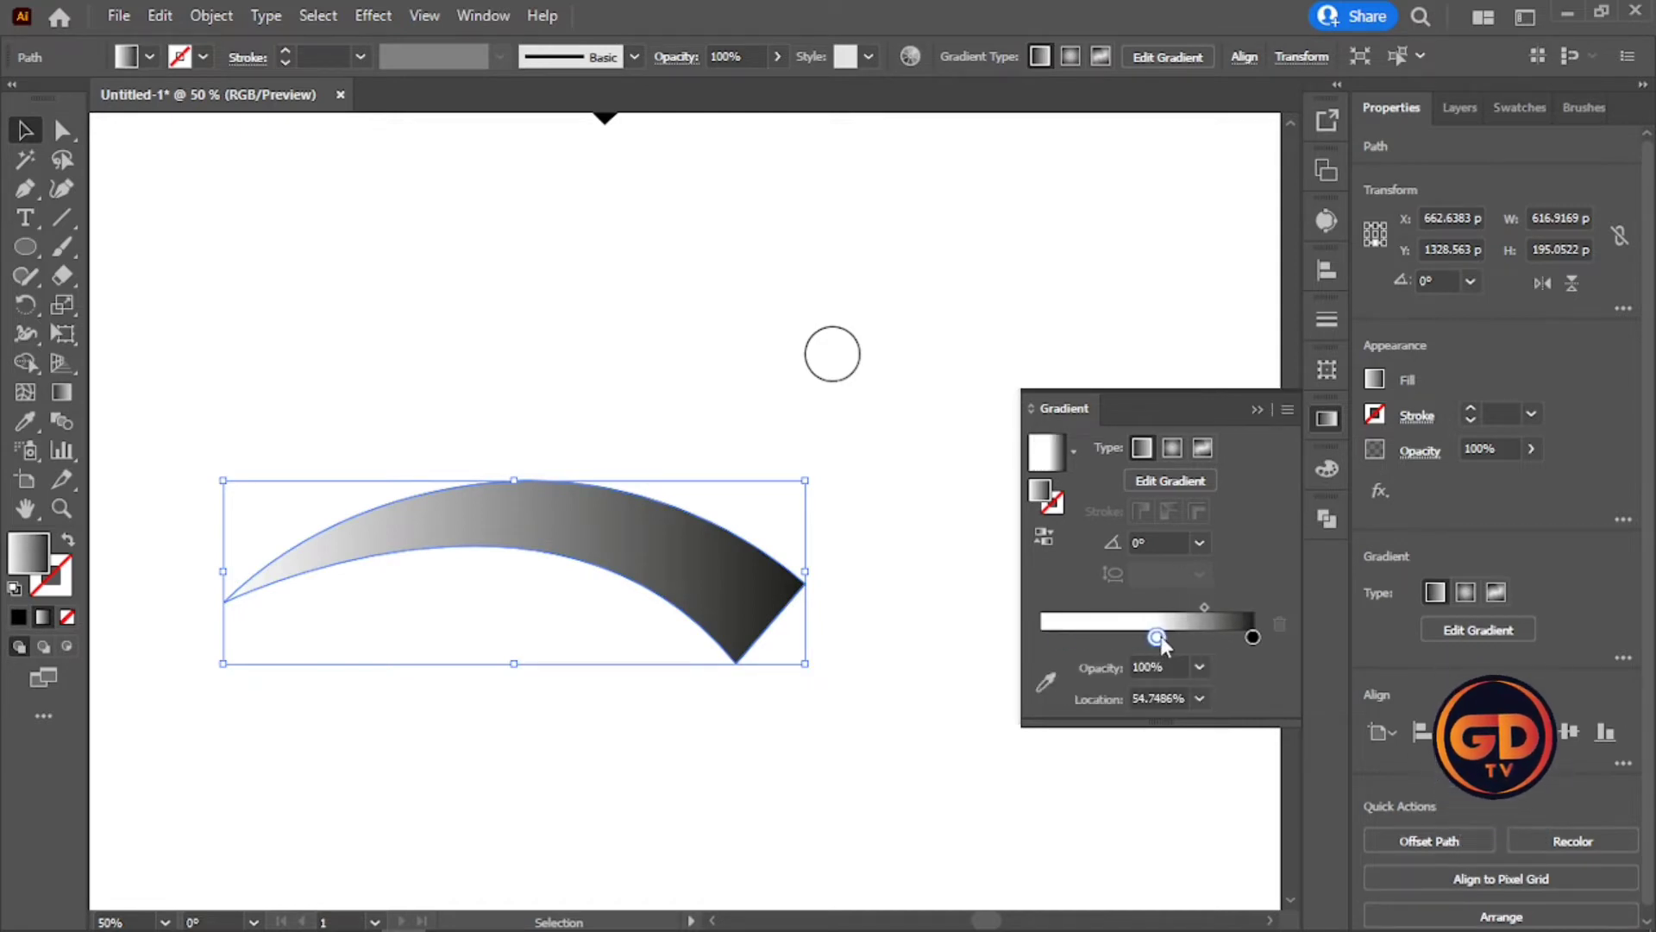
drag(1164, 645, 1161, 645)
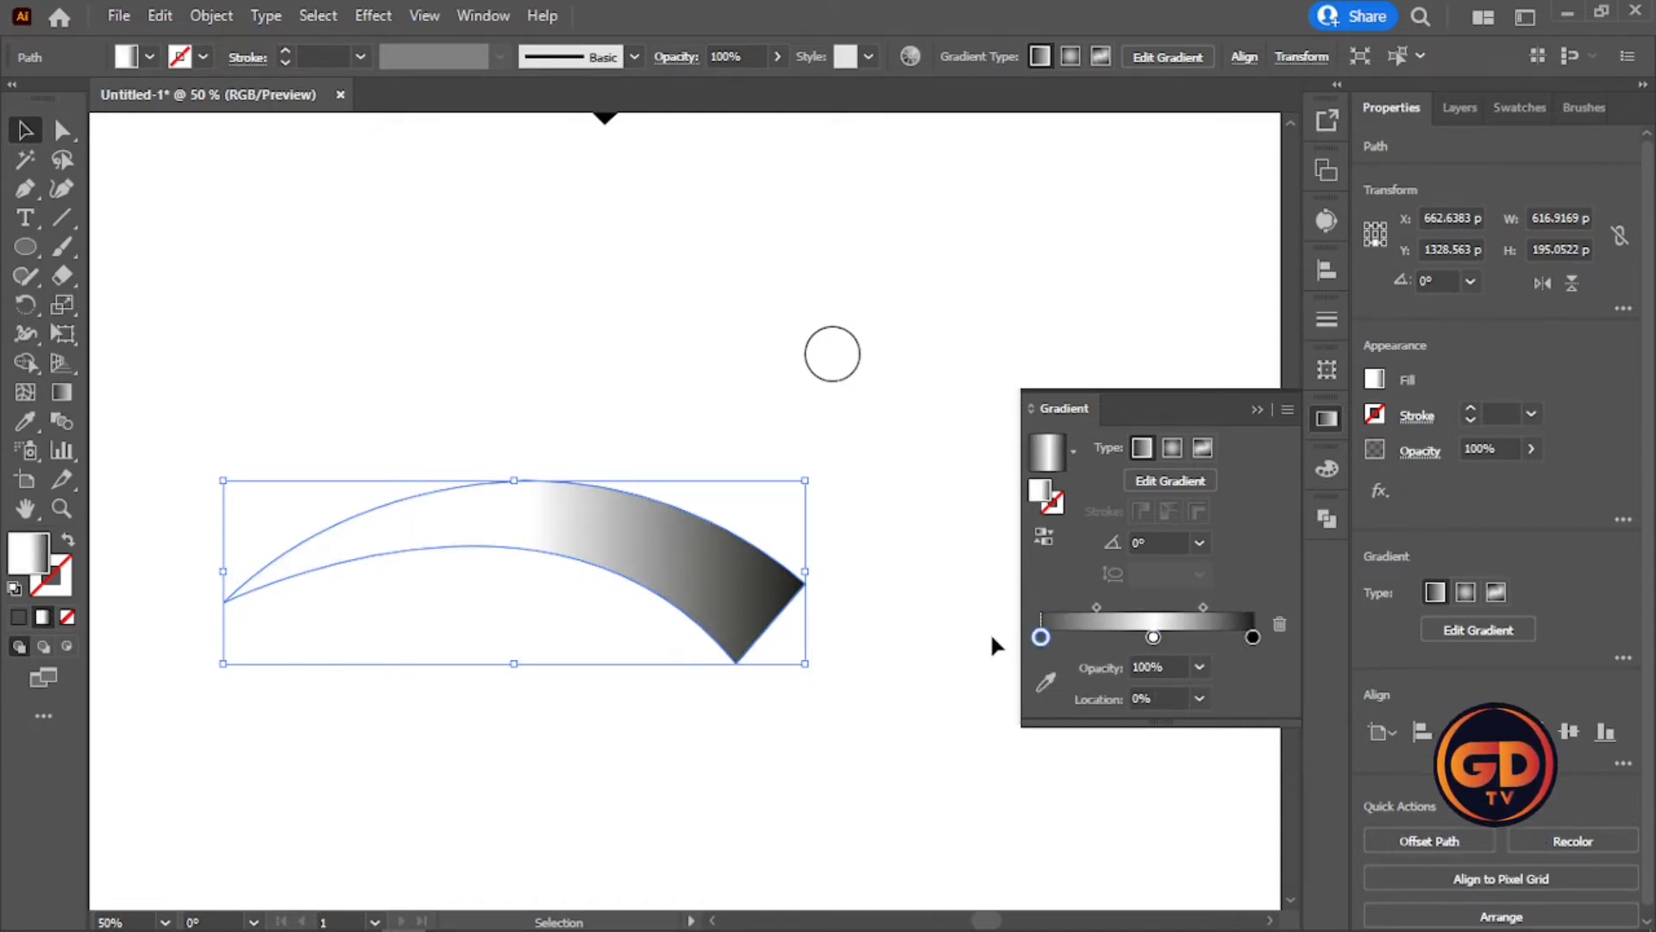
double_click(1041, 638)
click(993, 369)
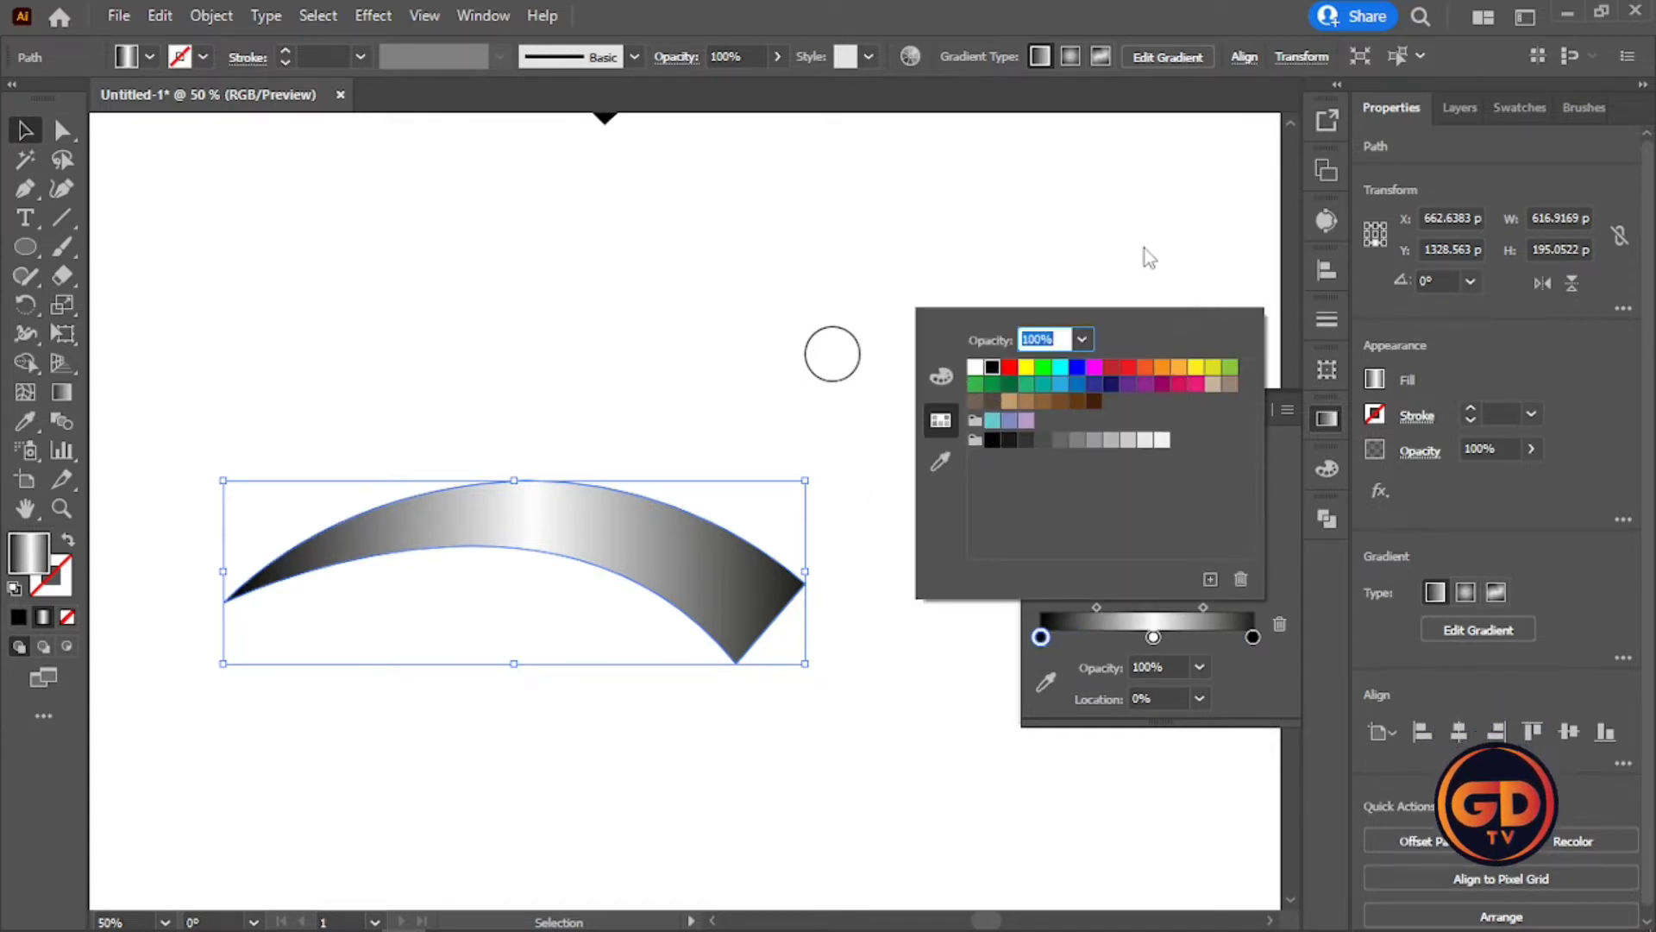
key(Escape)
key(Escape)
Place a copy of the silver gradient arc over the upper black arc, with their outer edges aligned.
scroll(843, 518, down, 3)
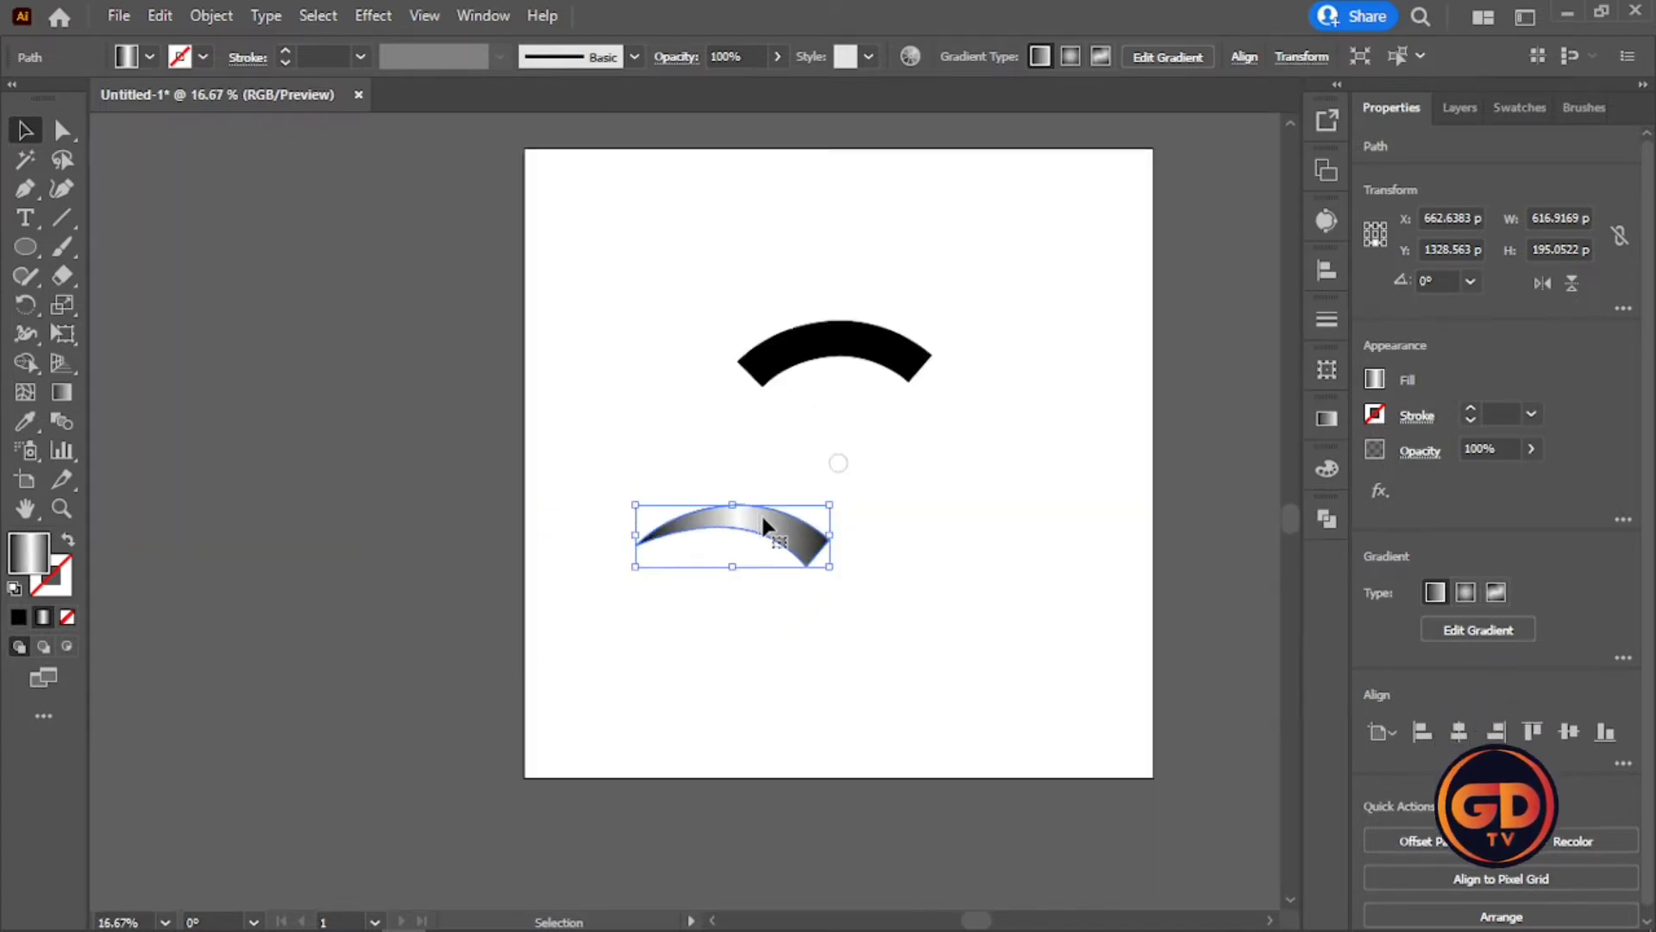
drag(763, 522, 879, 345)
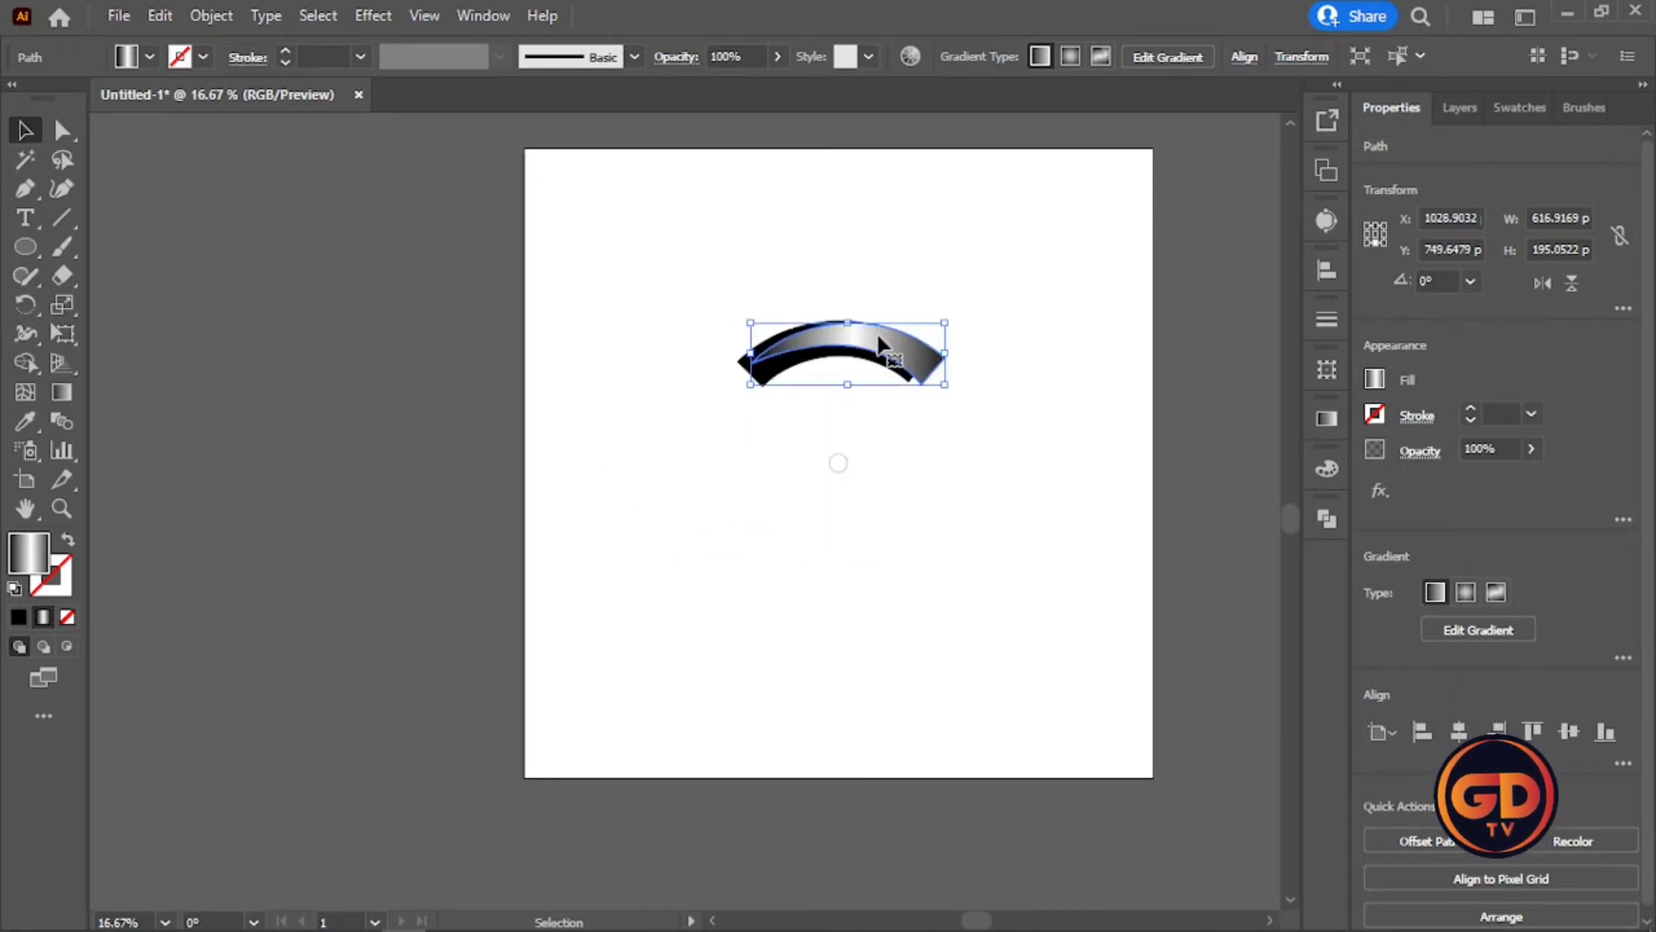
key(ctrl+z)
drag(792, 546, 1054, 359)
scroll(924, 366, up, 6)
scroll(914, 475, down, 4)
click(788, 240)
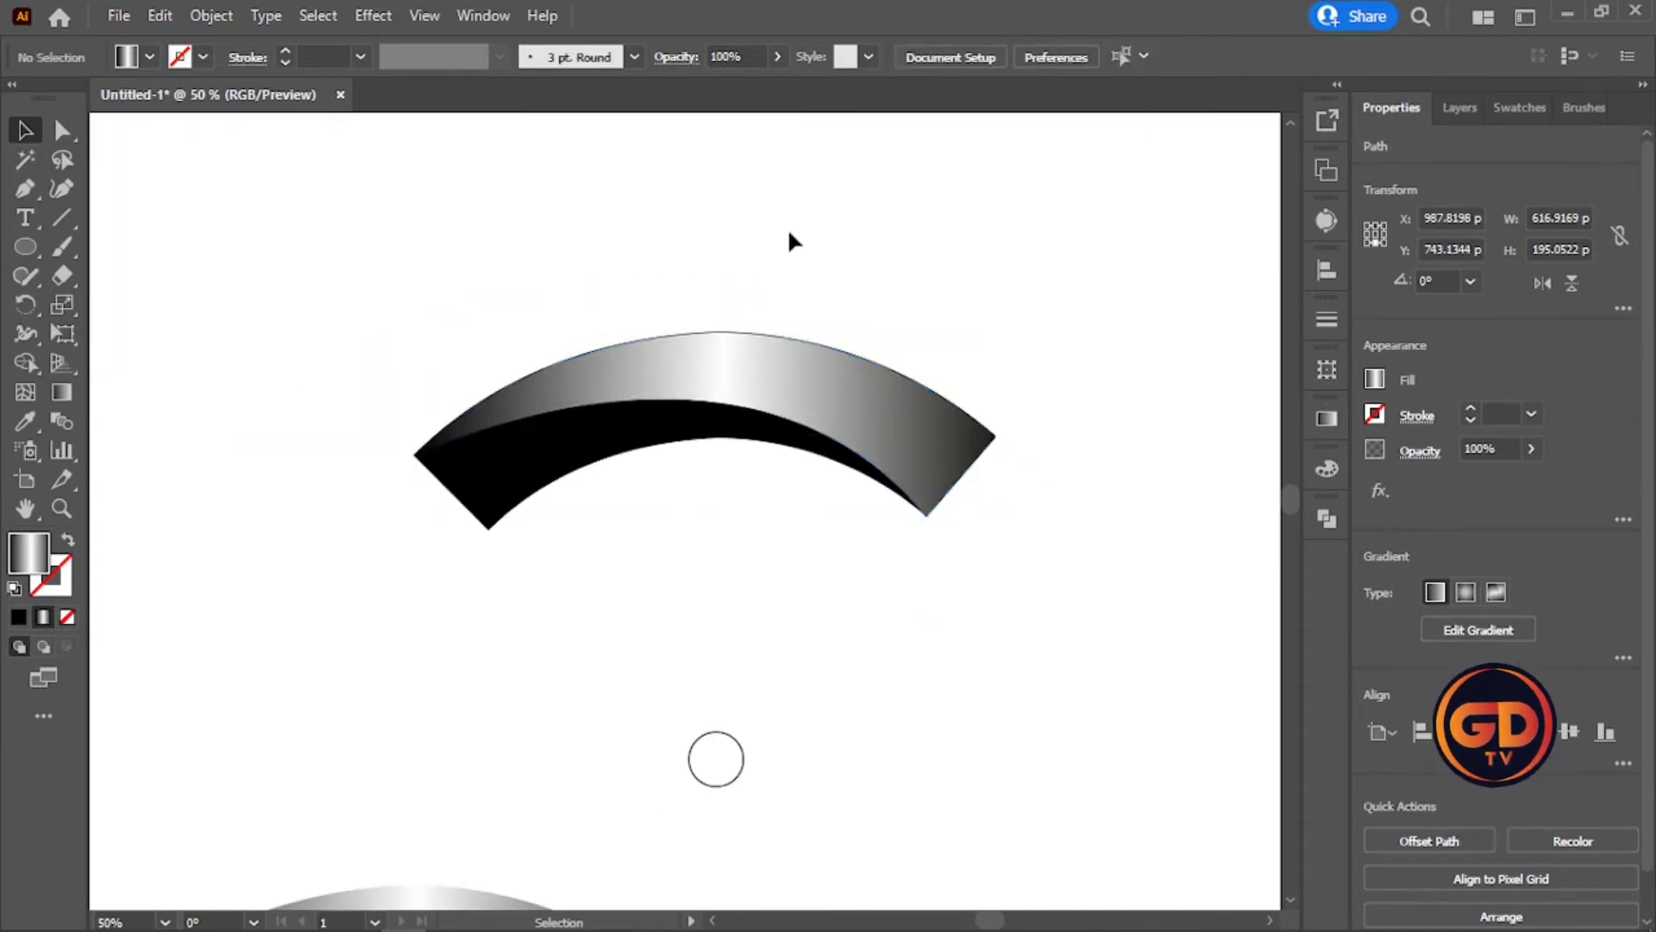
scroll(592, 528, down, 2)
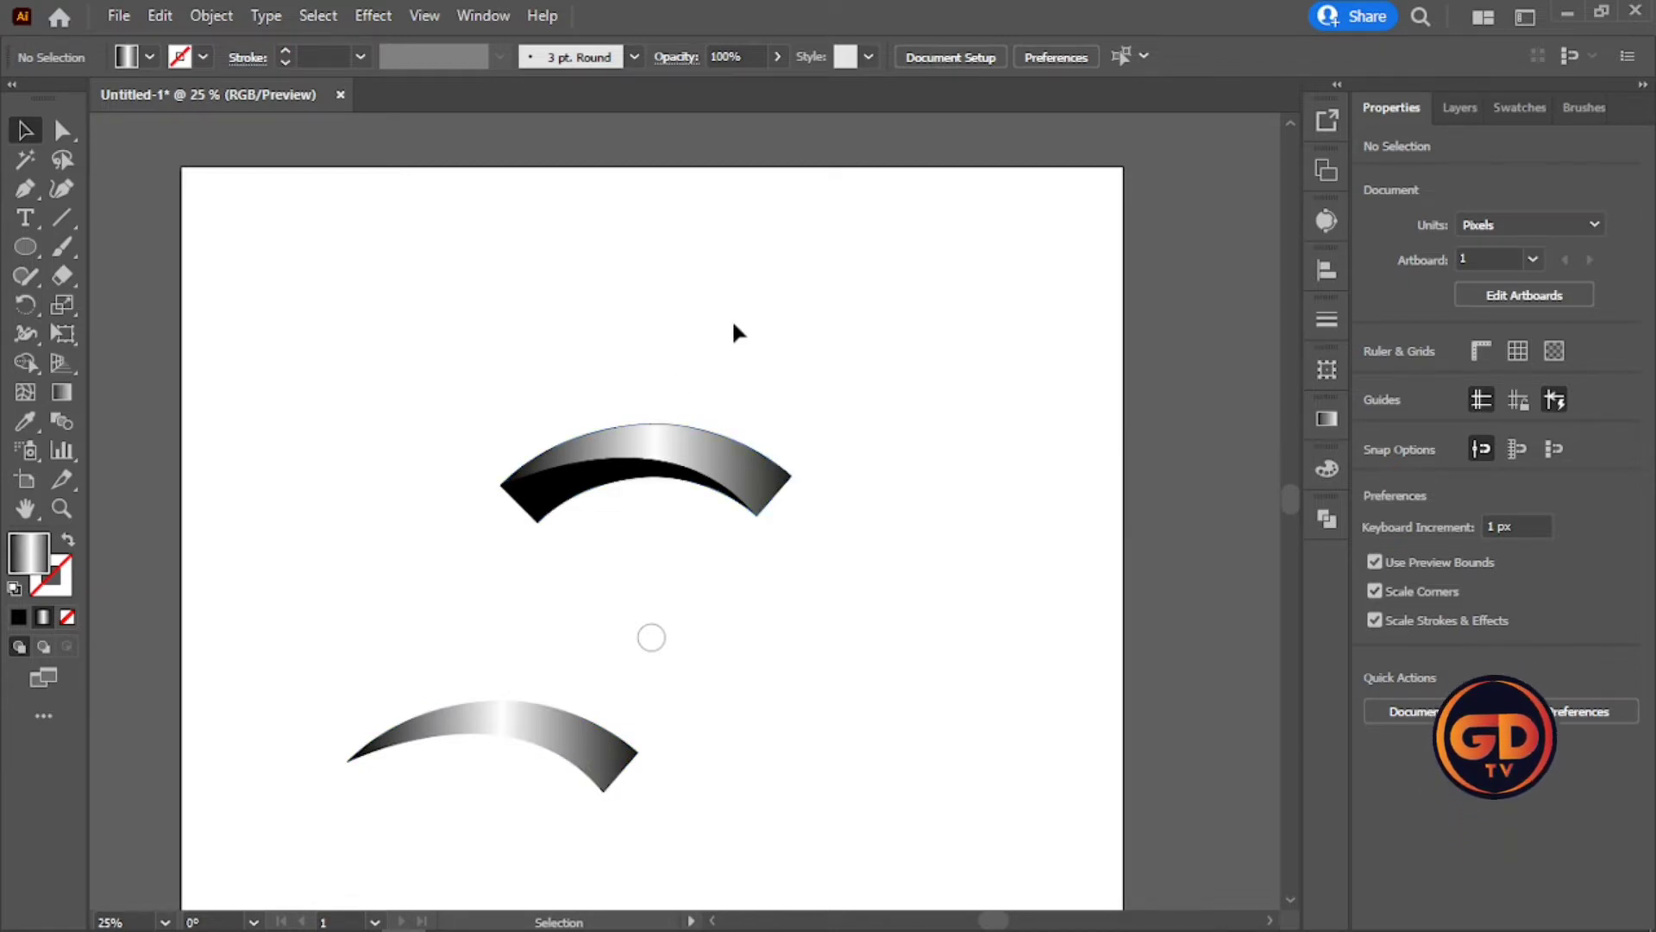
Place a copy of the layered black and silver arcs to the lower right of the original pair.
click(608, 487)
drag(682, 486, 904, 677)
click(918, 715)
scroll(919, 714, up, 3)
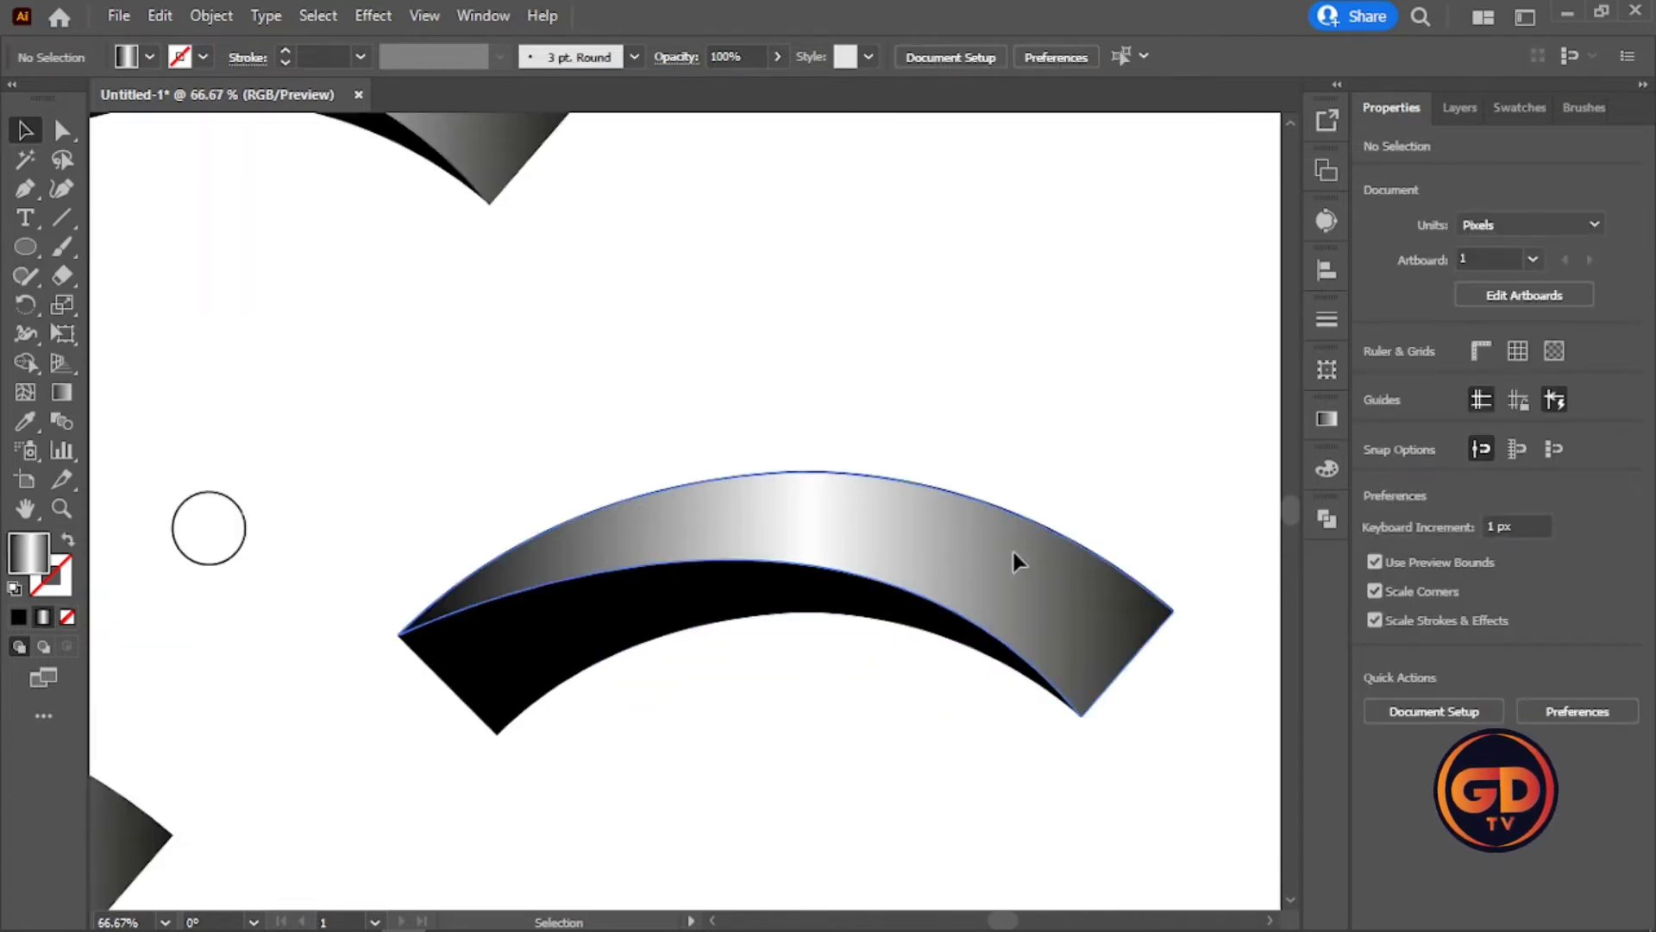
Subtract the silver arc from the black arc in the copied pair with Pathfinder's Minus Front.
click(1013, 552)
drag(854, 375, 552, 752)
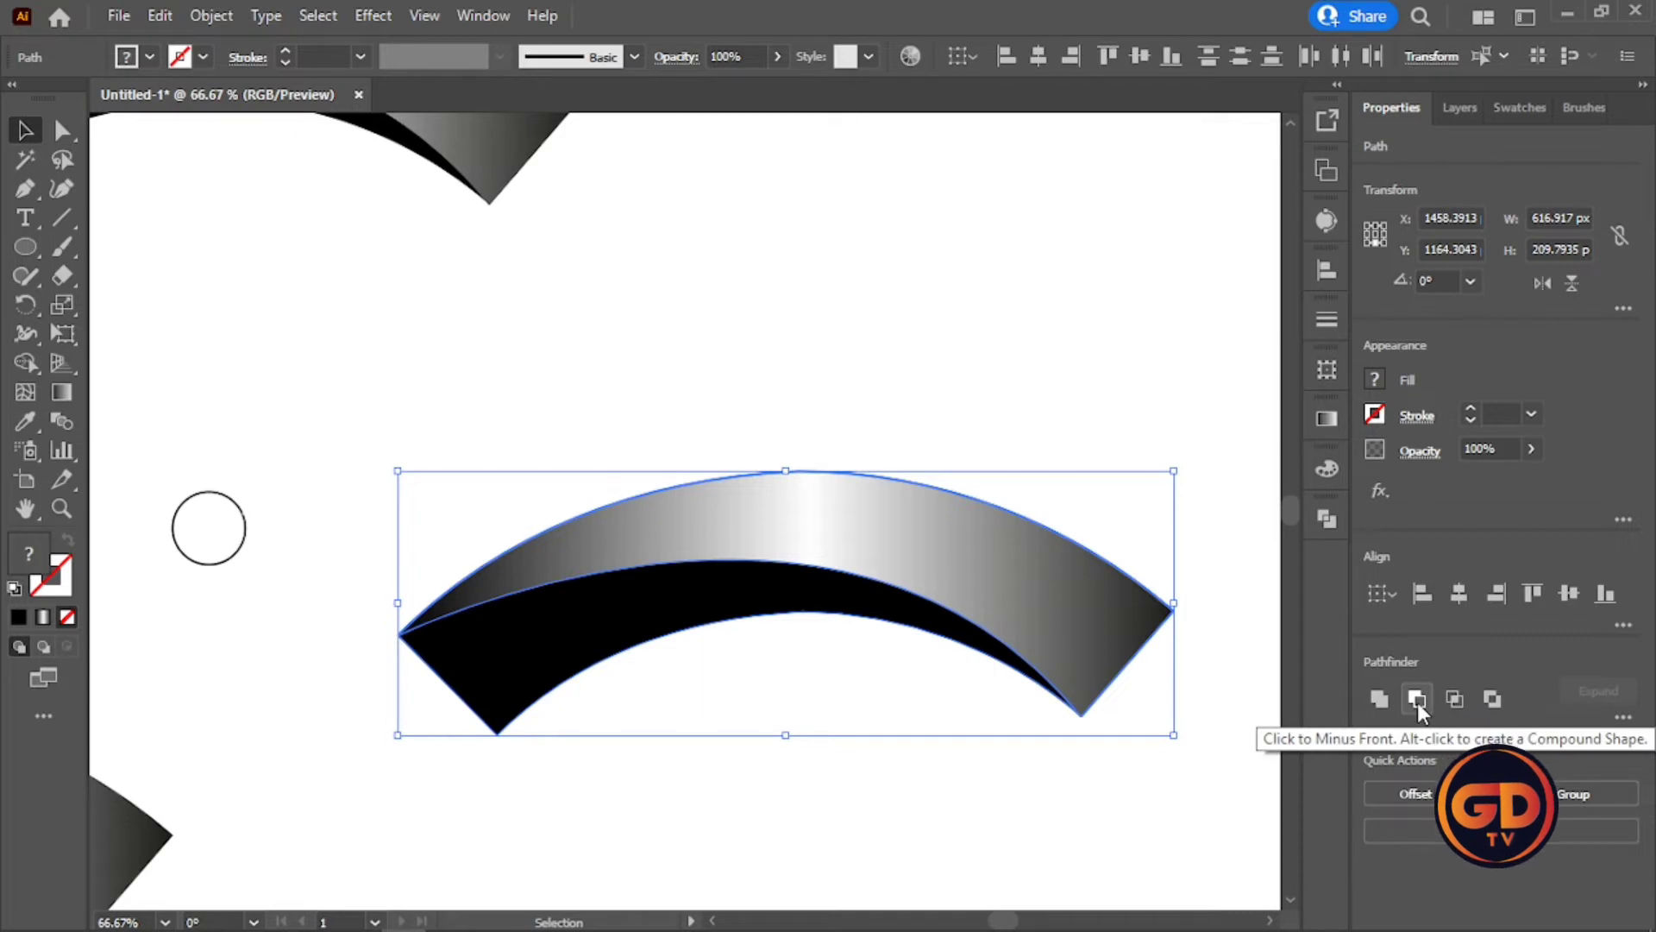
click(1416, 702)
click(789, 490)
scroll(788, 489, down, 2)
Fill the remaining black tapered shape with the Gold Dust gradient.
click(716, 539)
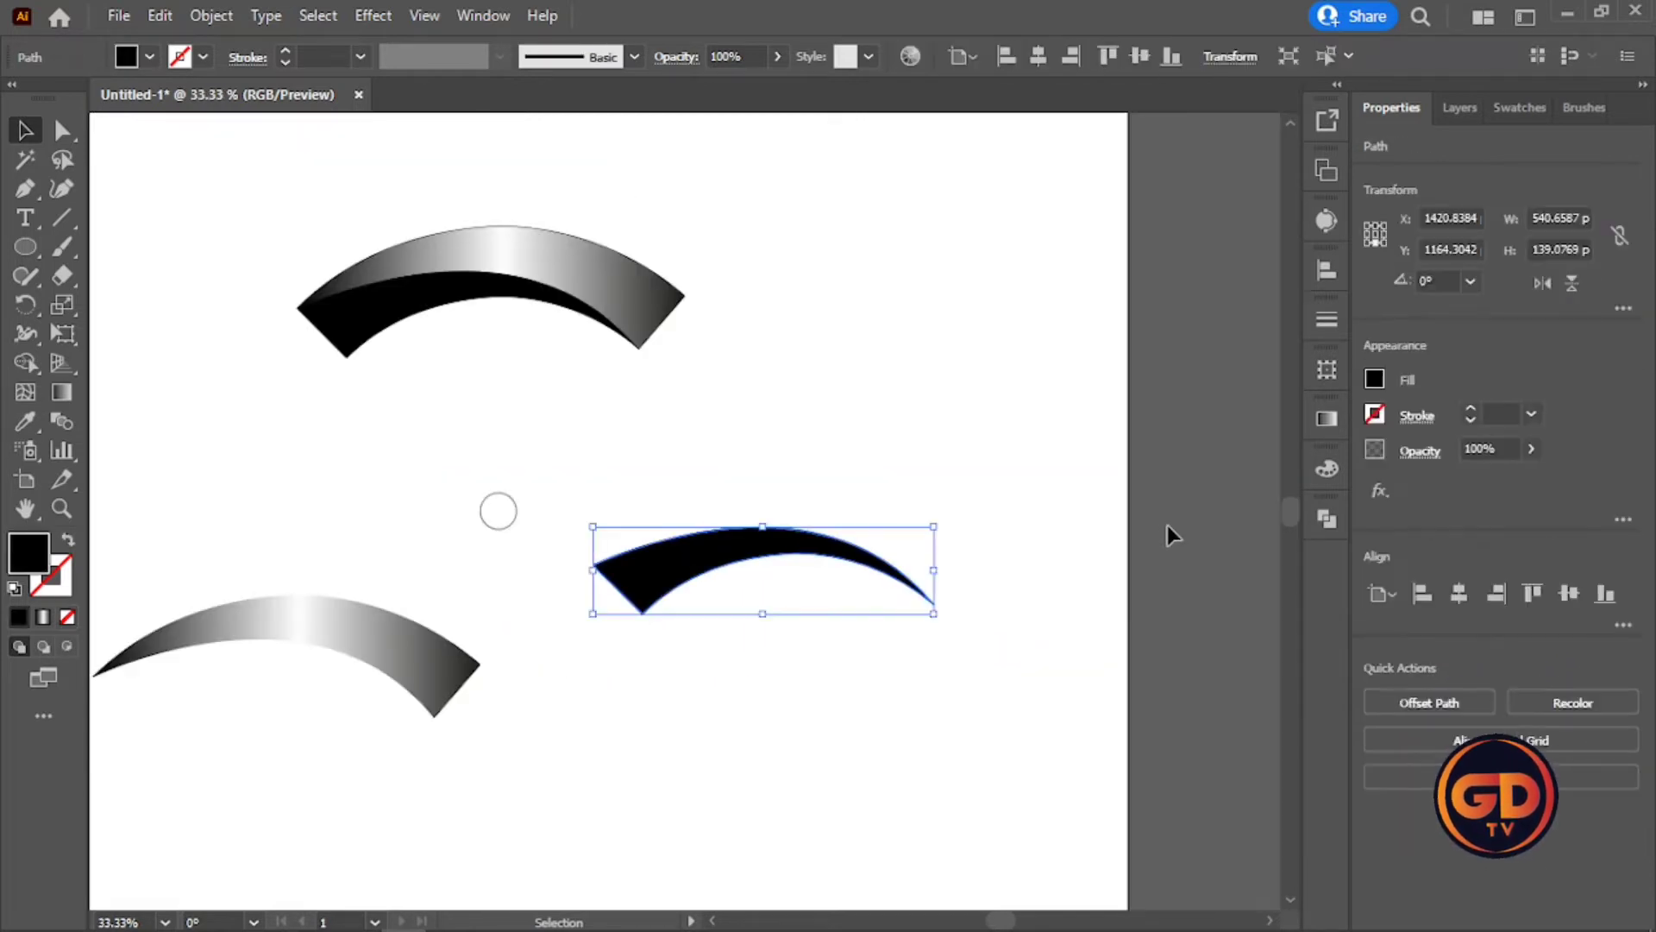
click(1326, 418)
click(1073, 450)
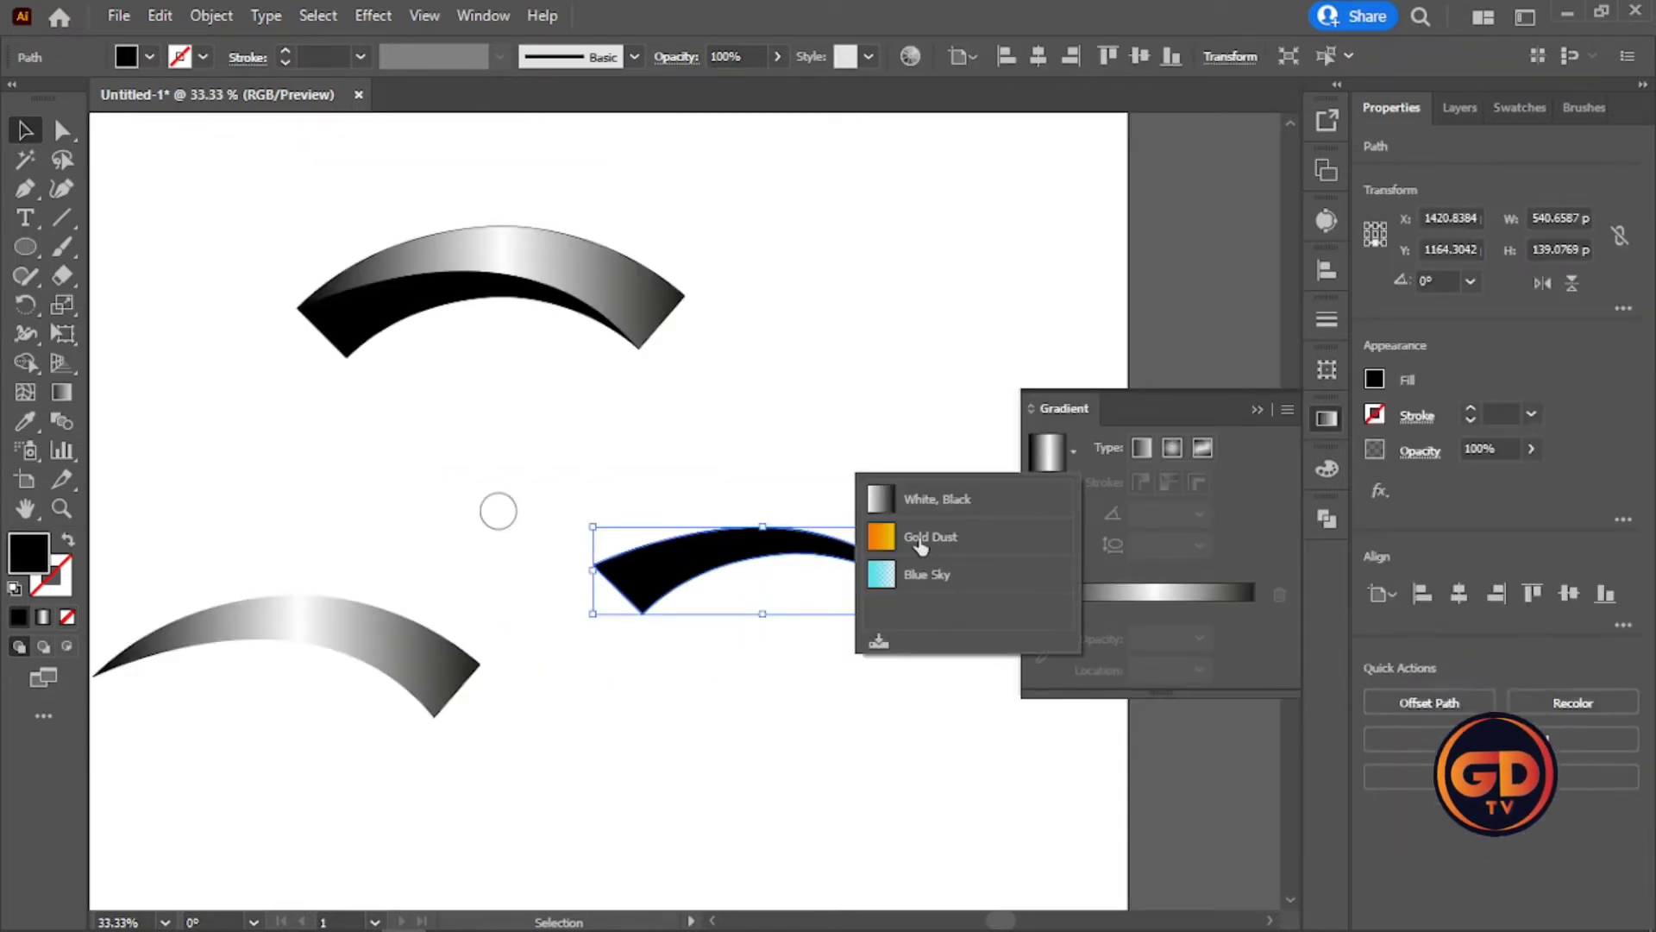
click(917, 542)
click(1184, 345)
click(639, 584)
Move the gold tapered shape over the black part of the upper arc pair, aligning it with the silver arc's inner edge.
scroll(676, 573, up, 1)
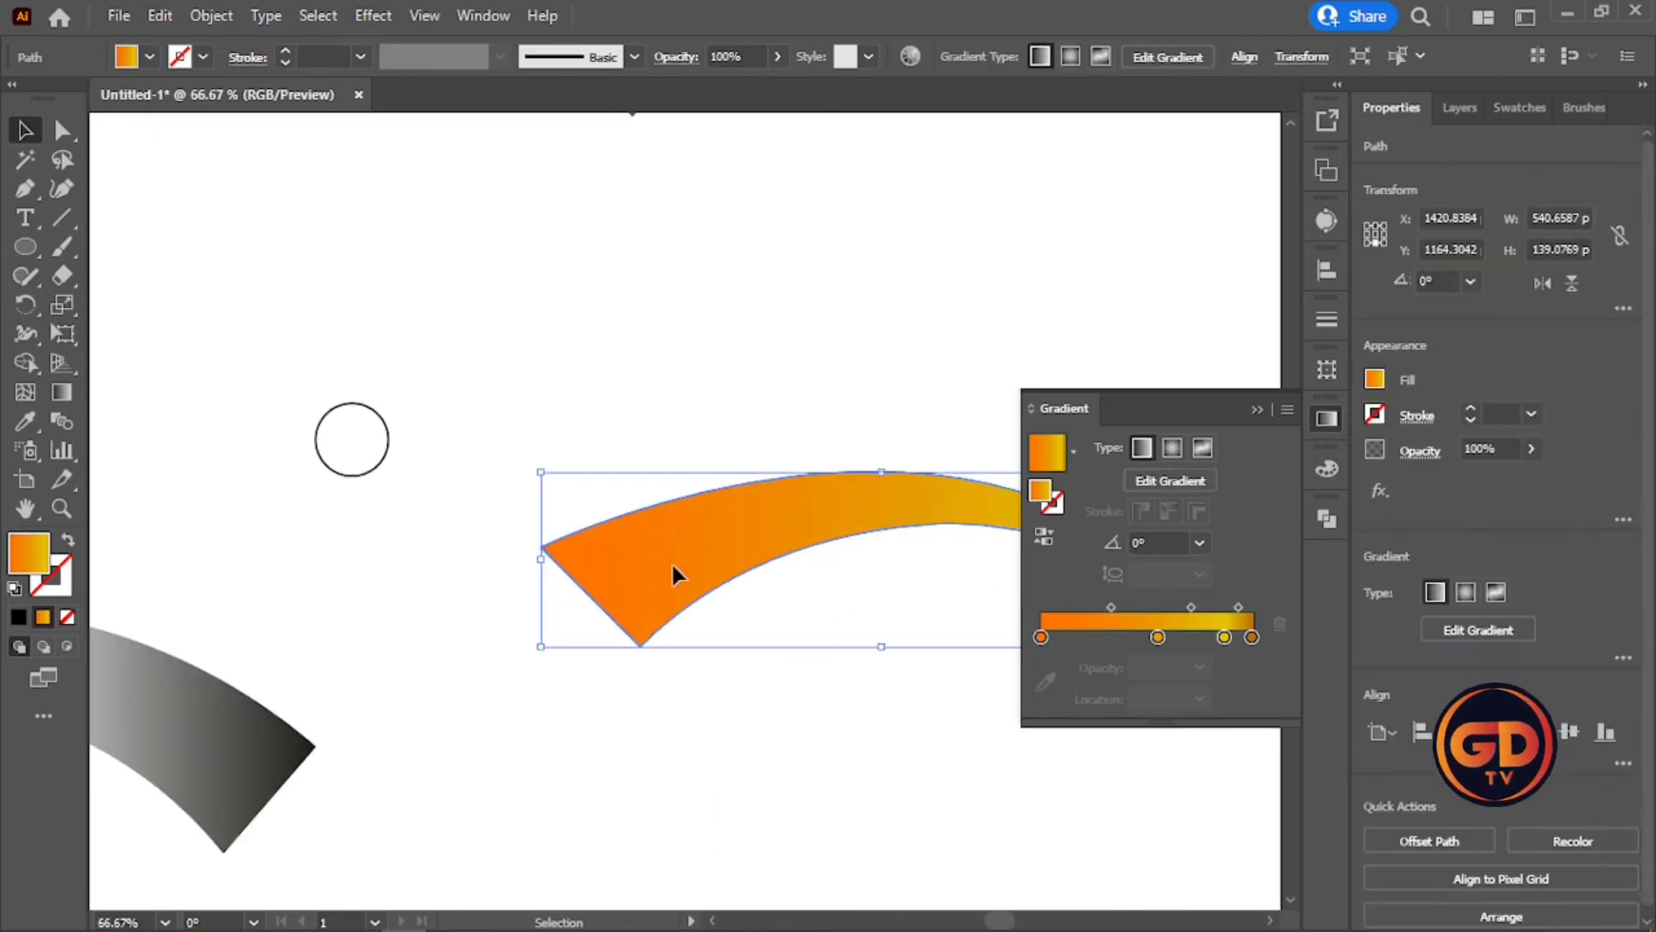
scroll(676, 573, down, 2)
drag(676, 573, 395, 373)
scroll(395, 373, up, 2)
scroll(592, 221, up, 5)
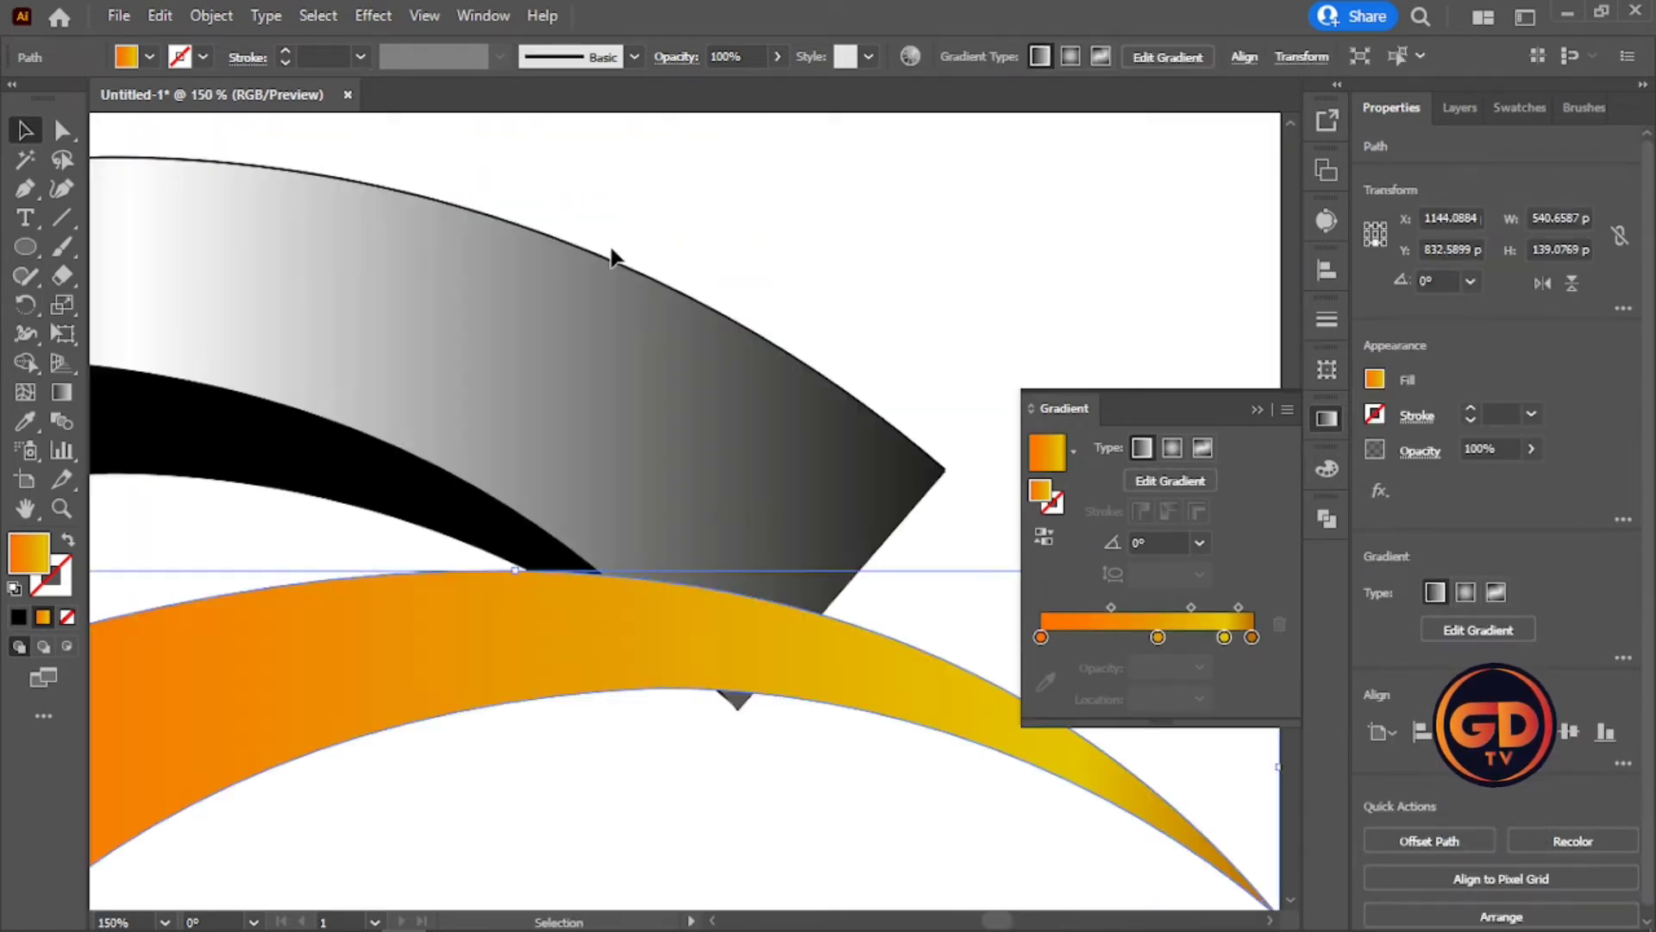
key(ctrl+shift+a)
scroll(601, 172, down, 7)
drag(448, 385, 331, 343)
key(ctrl+minus)
key(ctrl+minus)
key(ctrl+minus)
Cut the gold copy below the arcs with Pathfinder's Minus Front, keeping only its wide left wedge.
click(515, 722)
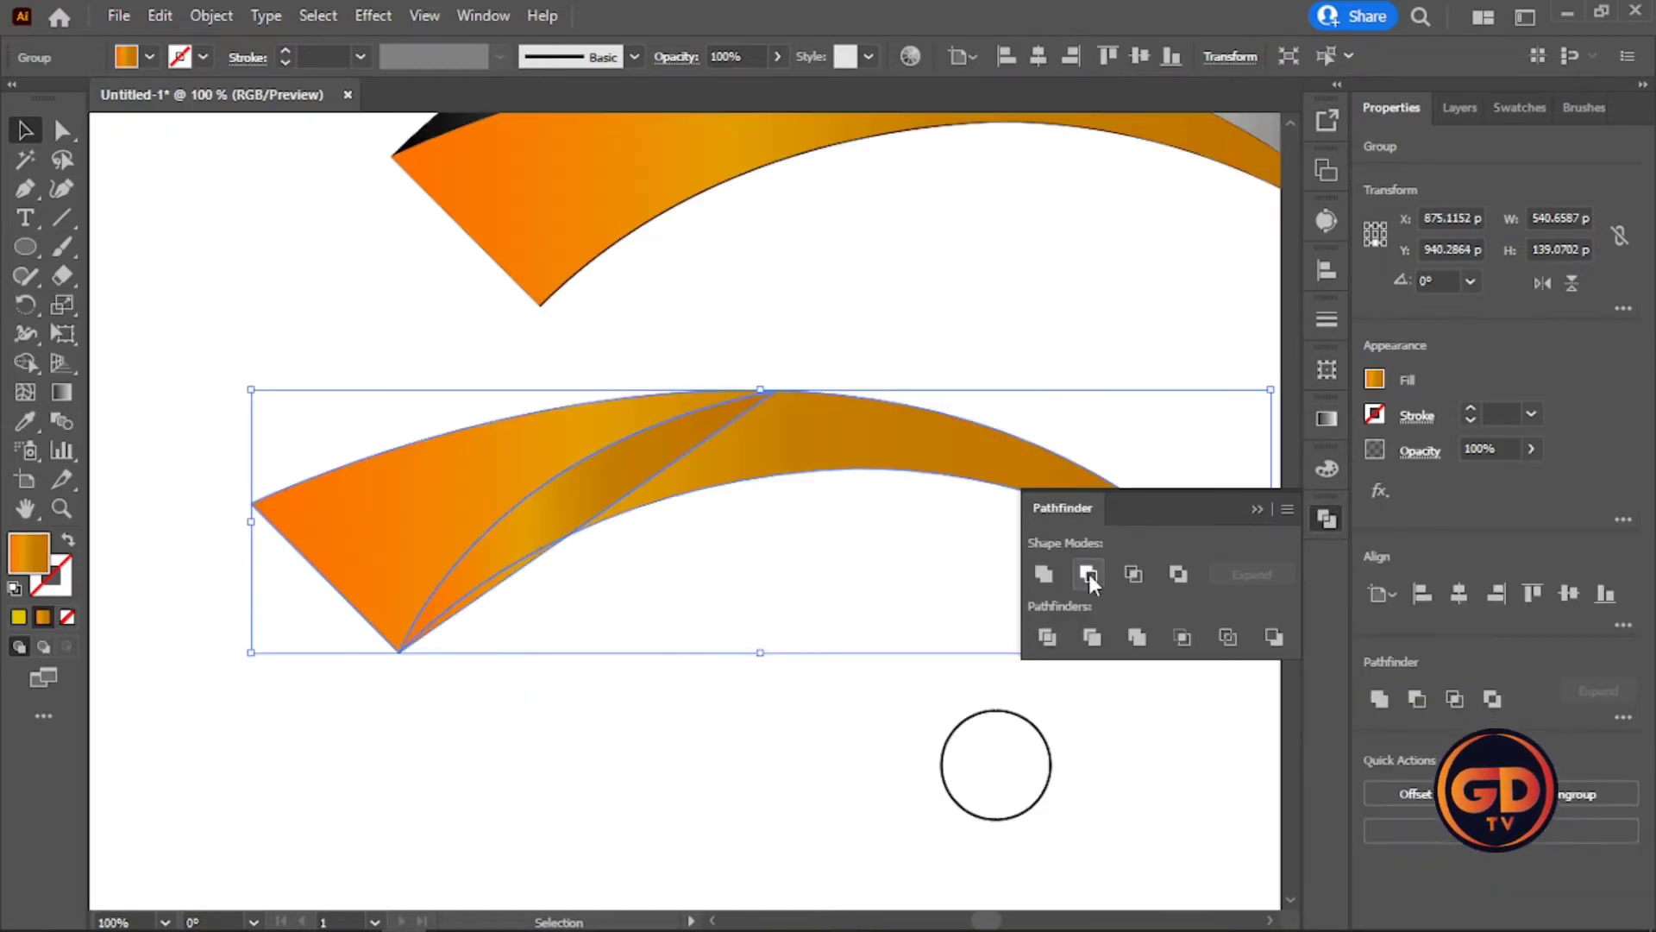
click(1089, 573)
click(841, 517)
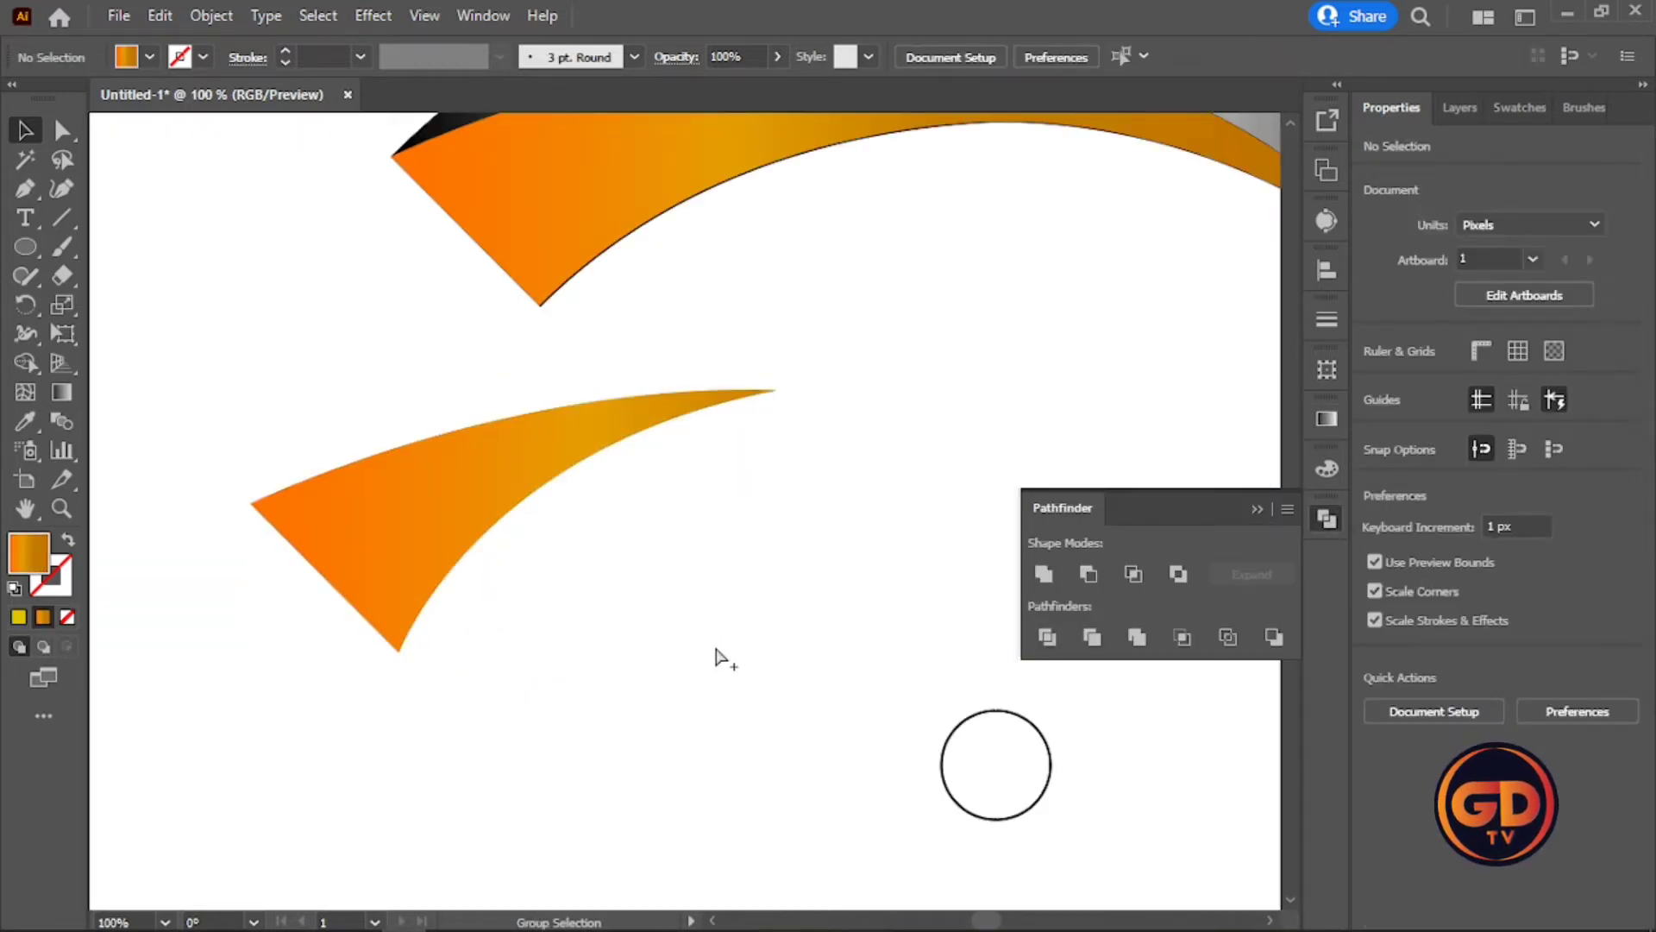
alt+scroll(715, 658, down, 3)
alt+scroll(597, 648, up, 2)
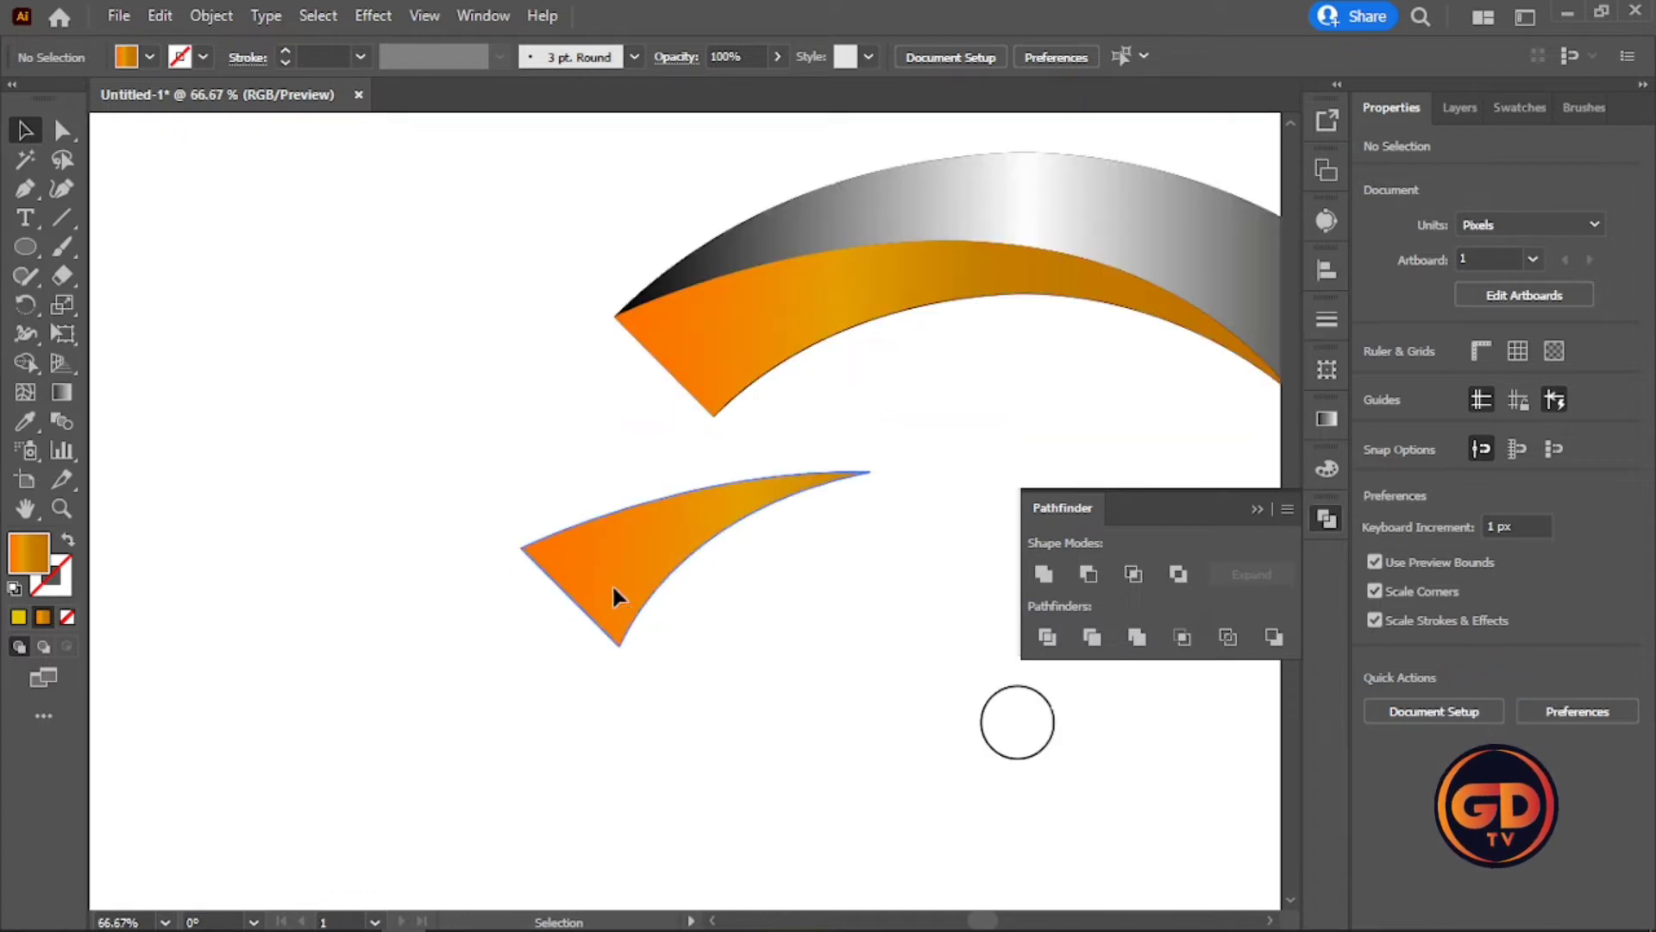
Move the gold wedge above and to the left of the silver and gold arcs.
drag(618, 561, 712, 324)
alt+scroll(872, 581, down, 2)
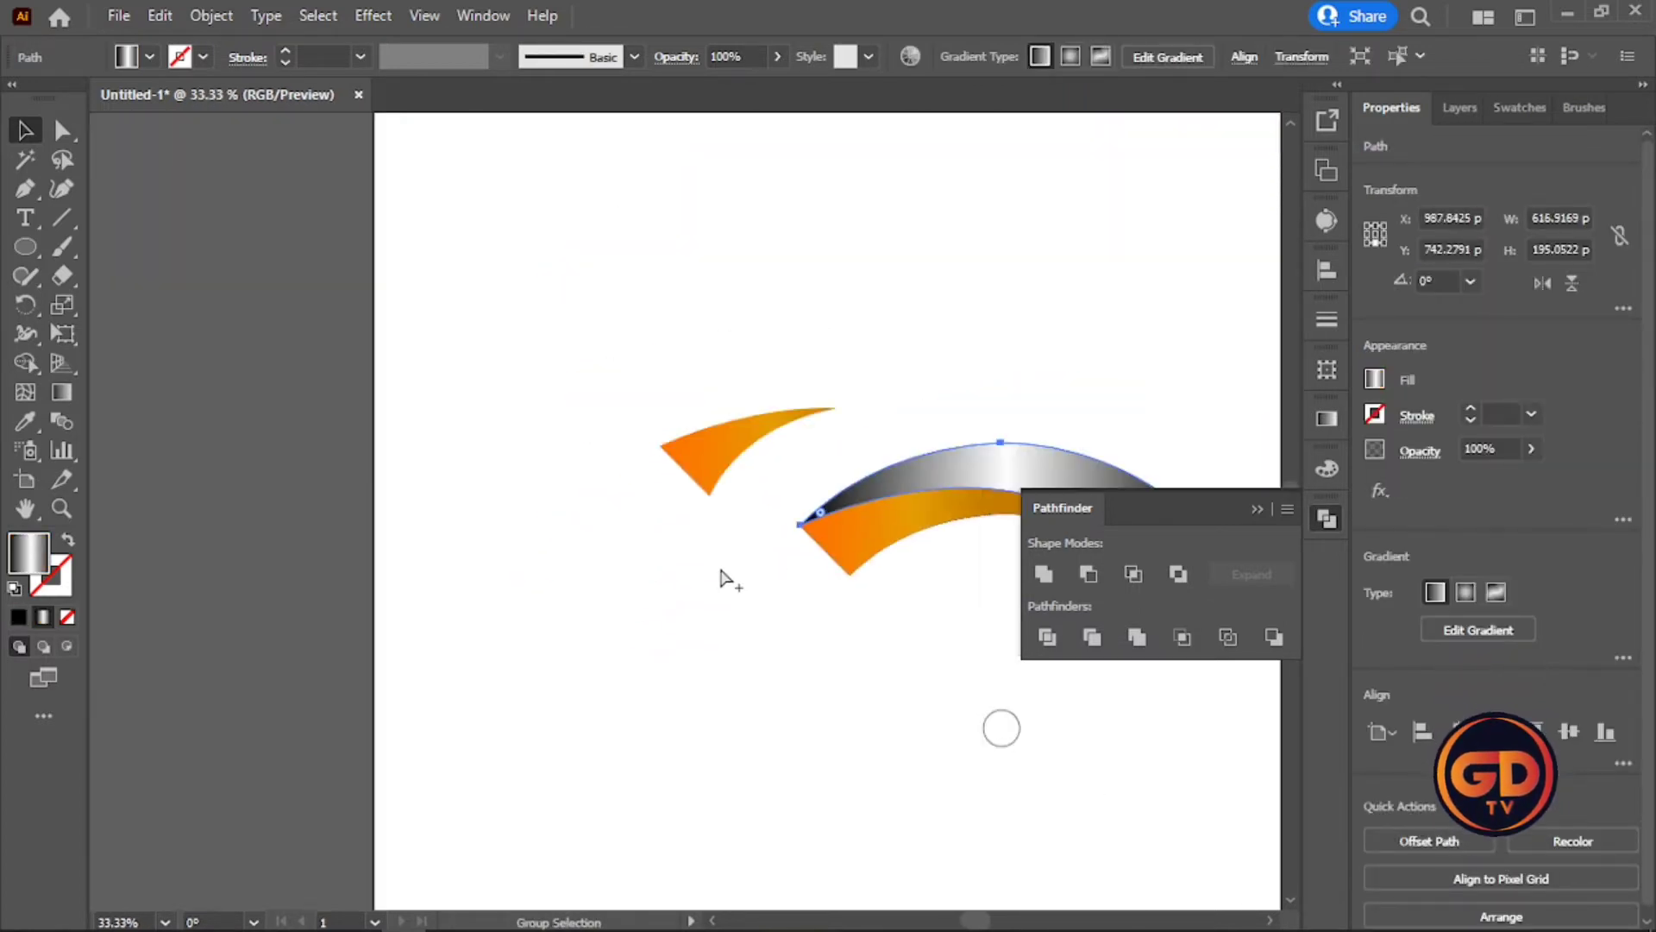
alt+scroll(730, 580, down, 1)
click(954, 320)
click(1326, 518)
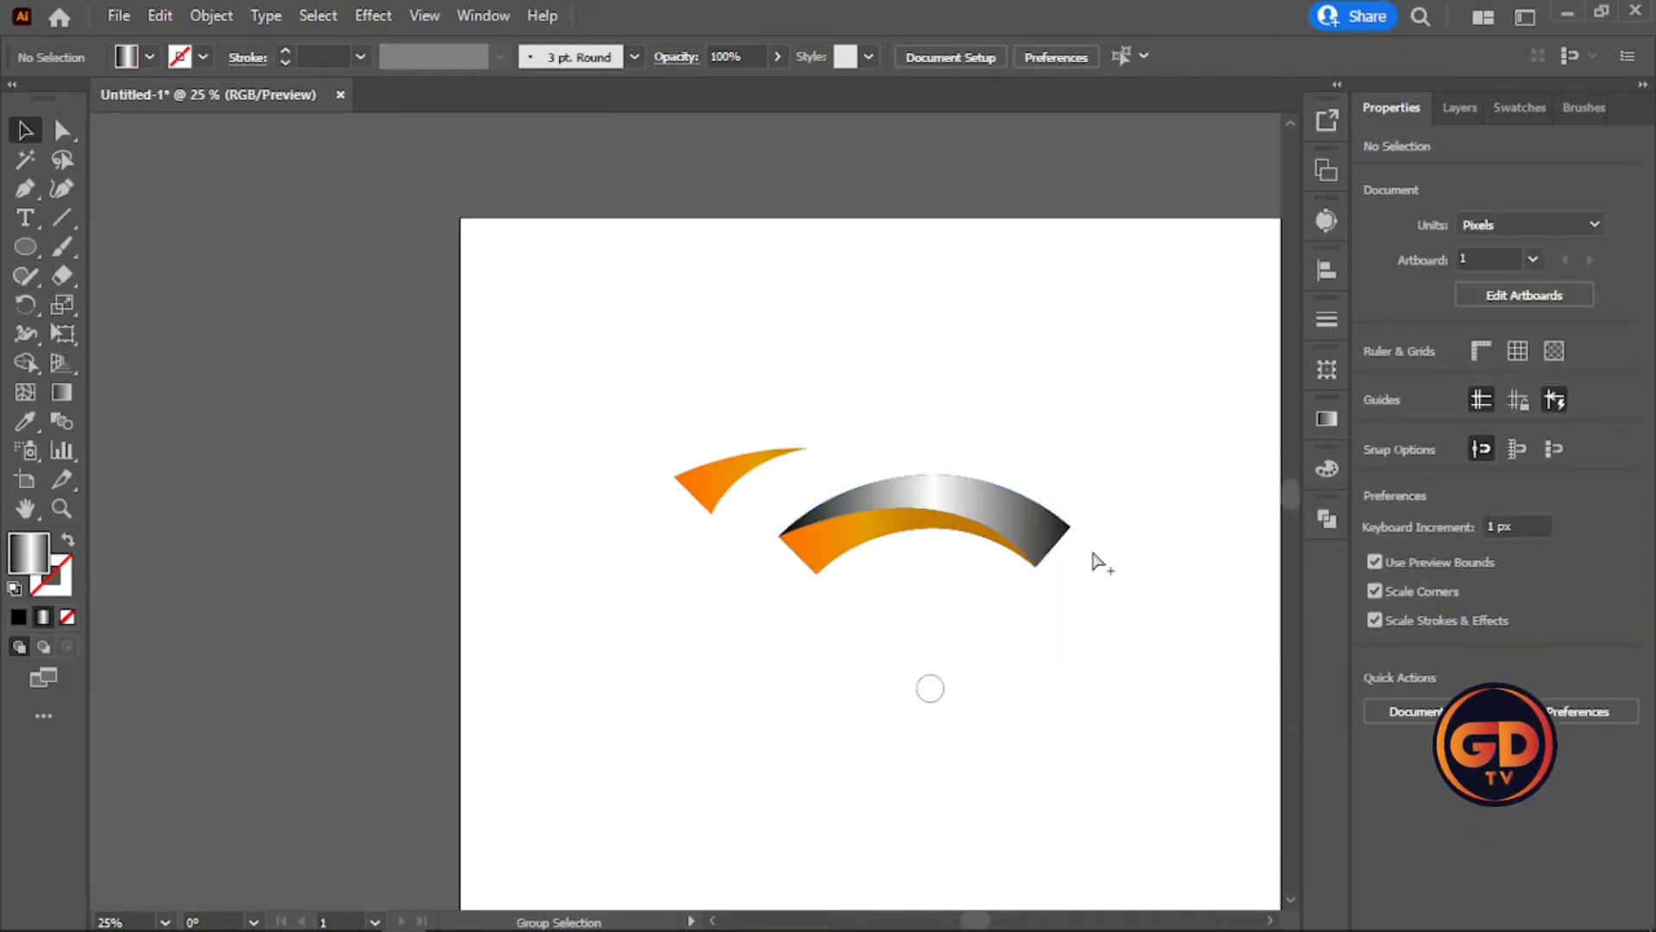
Reverse the wedge's gradient with the Gradient tool so its wide end is dark gold and its tip orange.
click(716, 466)
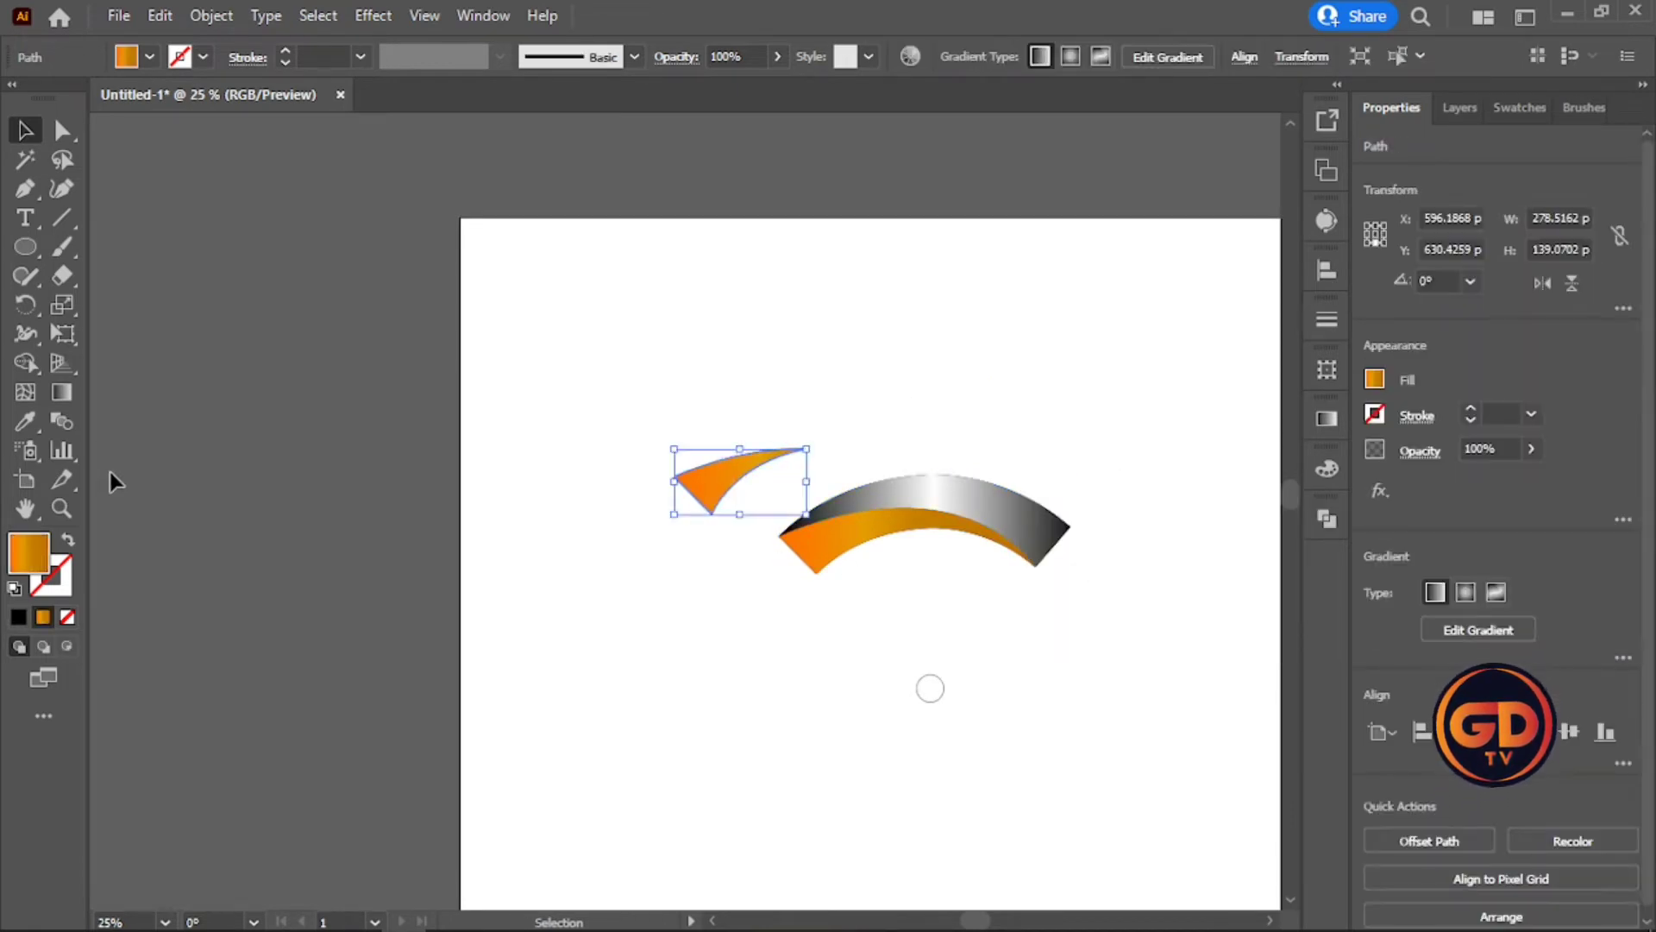
click(61, 392)
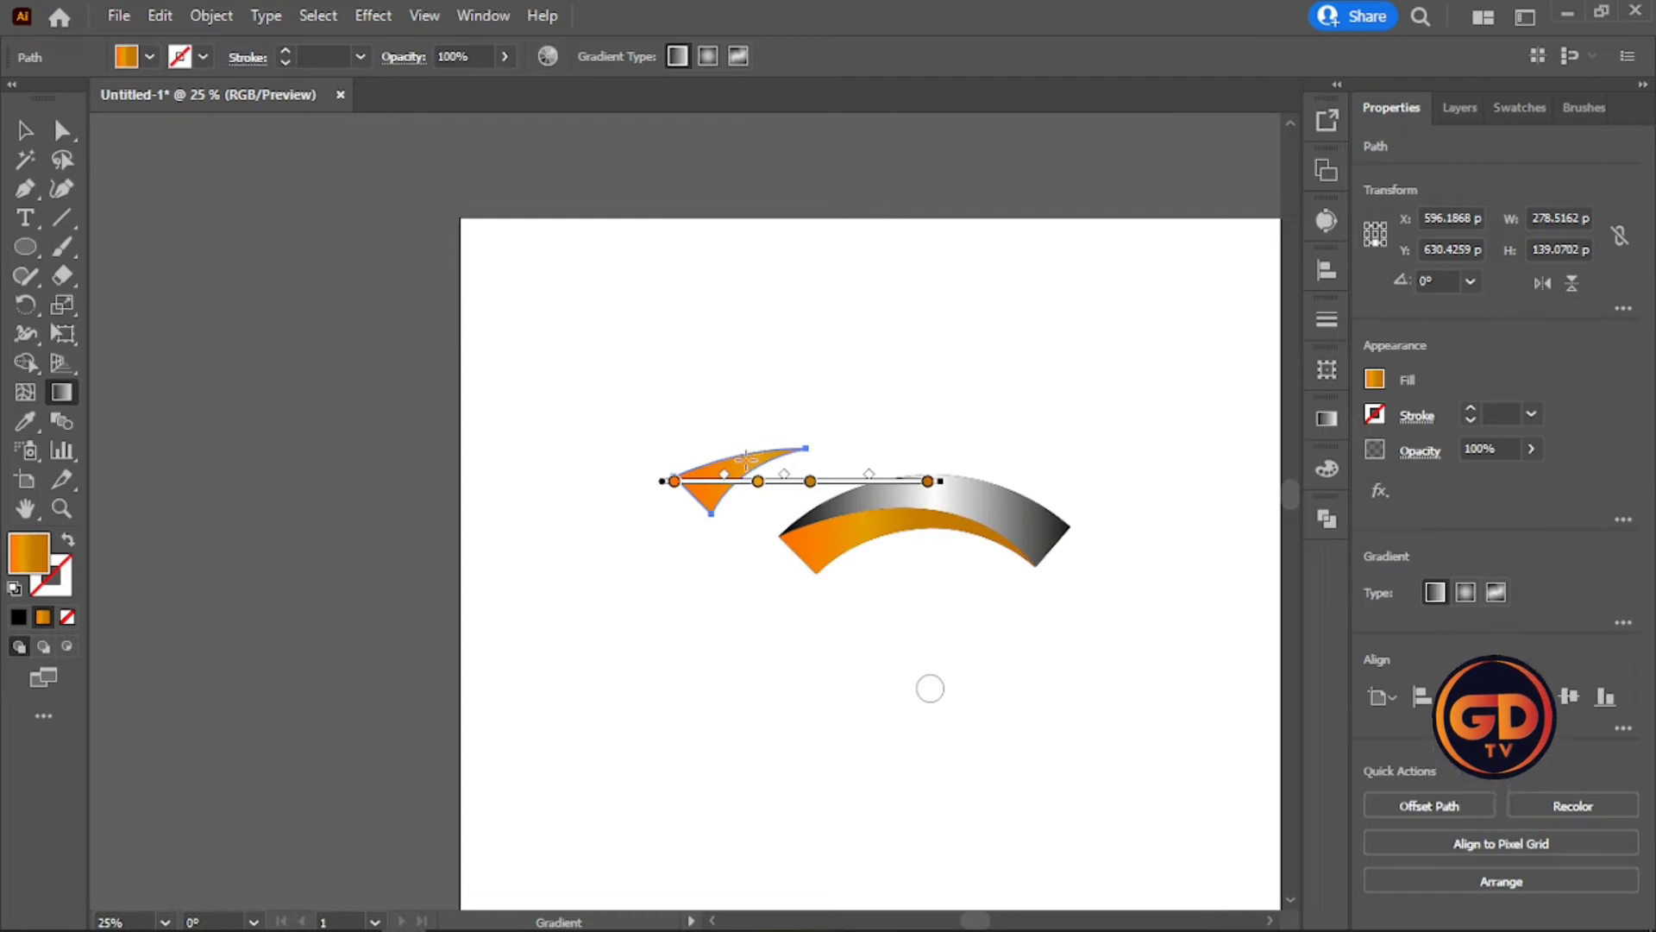
click(27, 131)
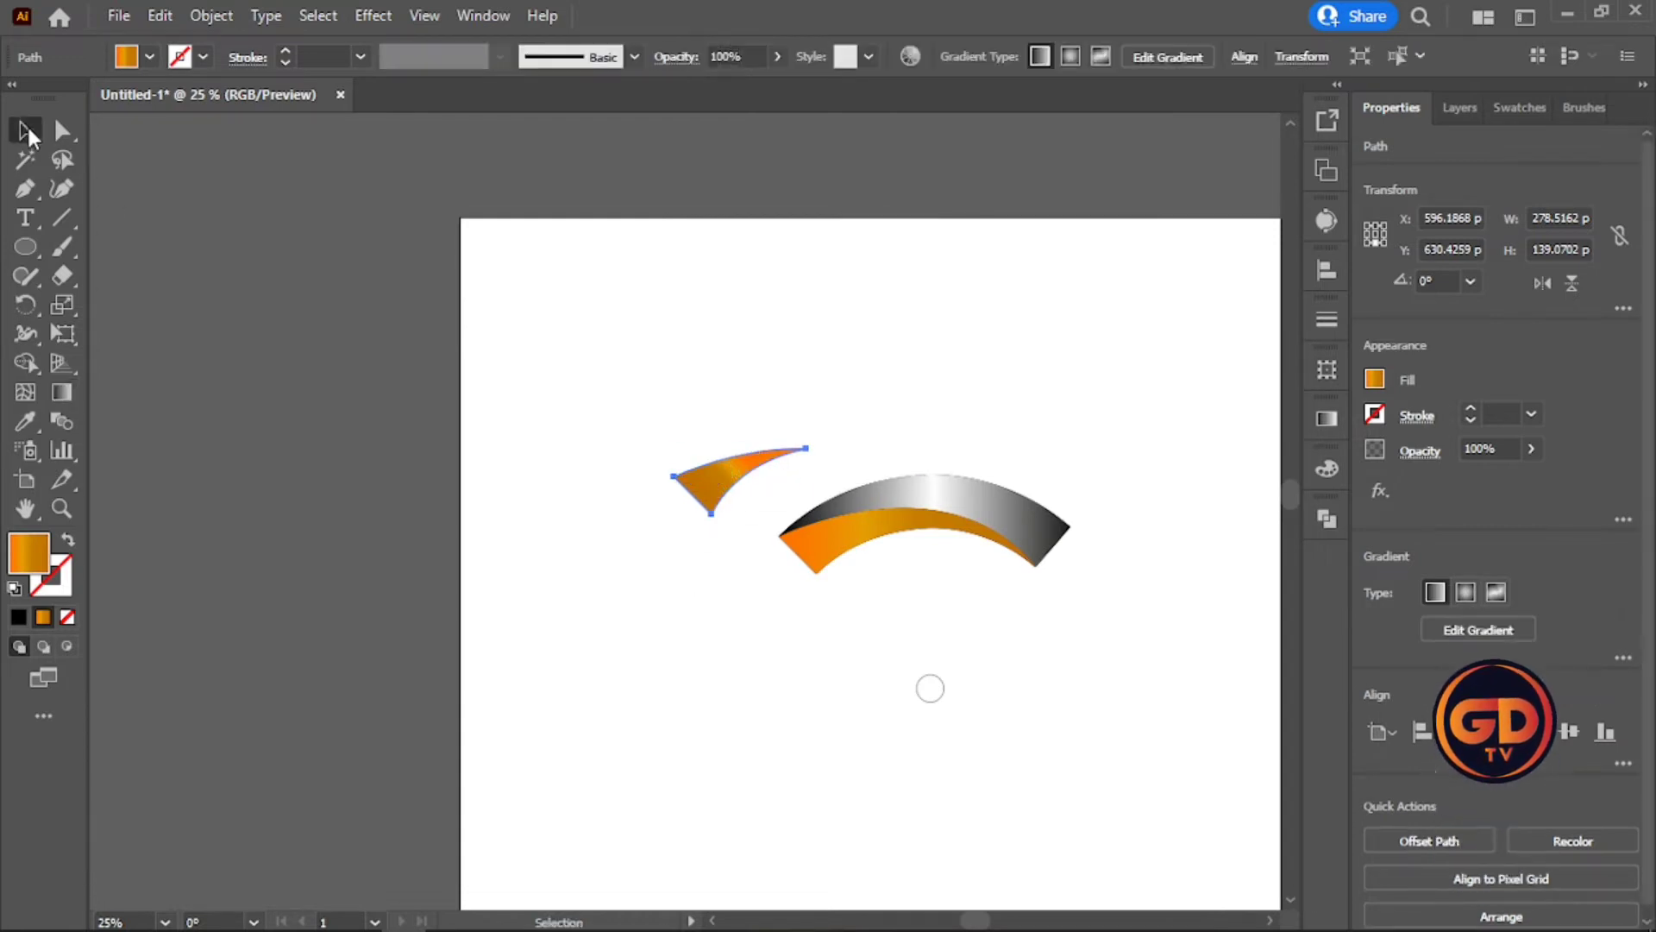
click(364, 425)
Move the wedge onto the wide left end of the gold arc, matching their corners.
click(735, 474)
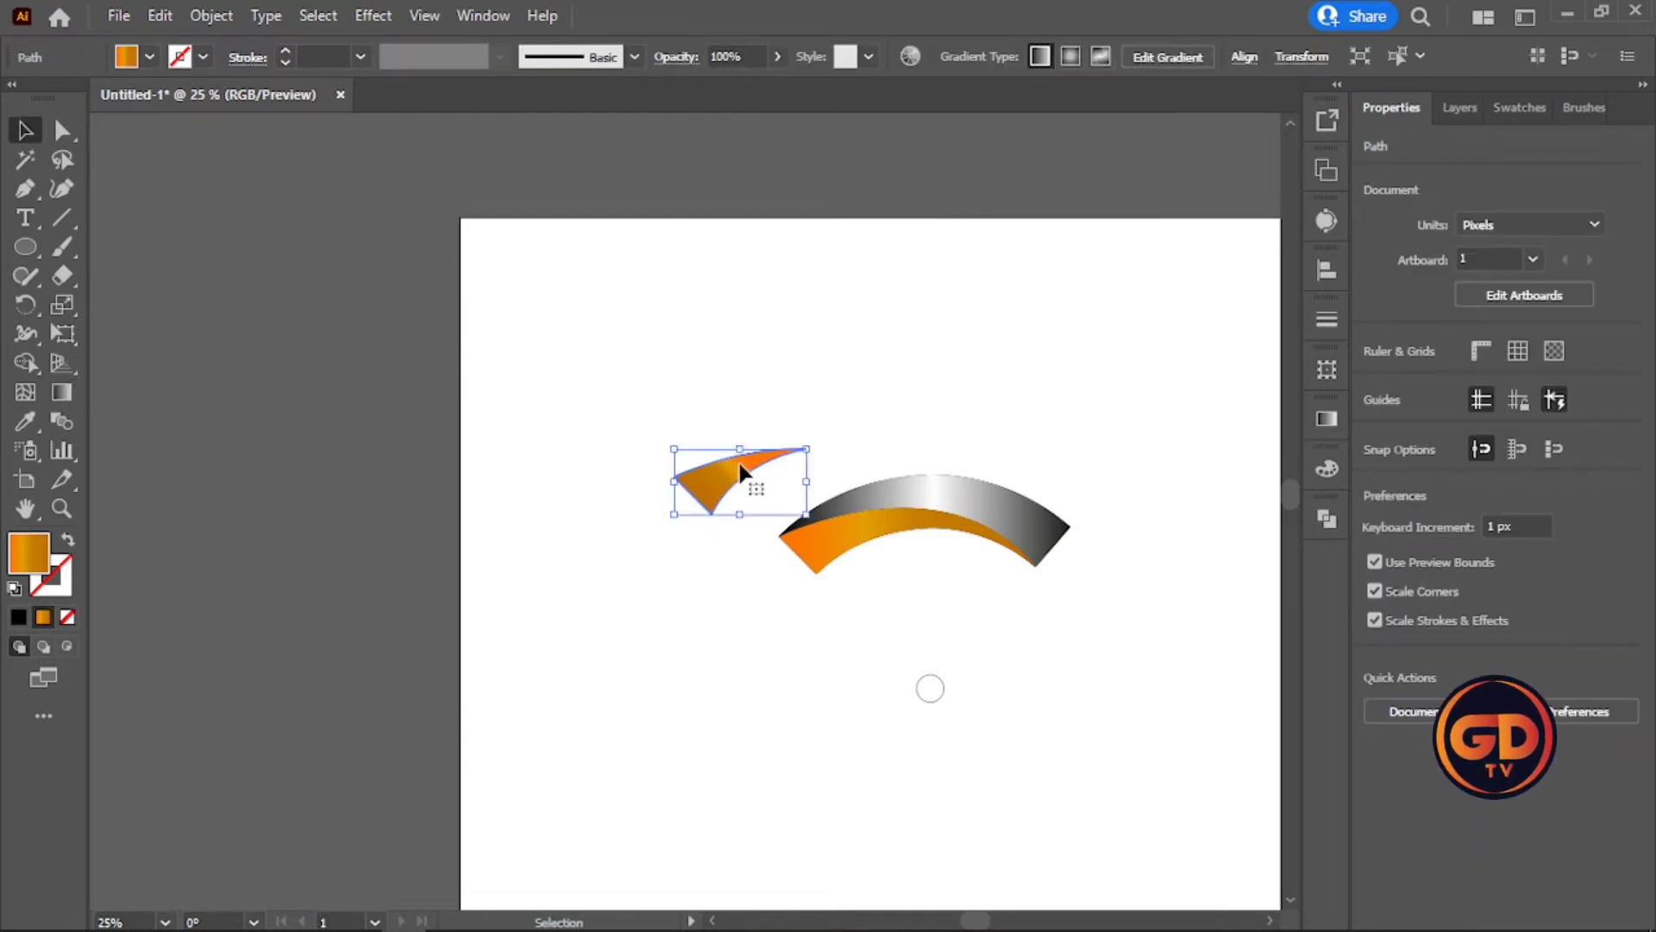
drag(697, 483, 801, 538)
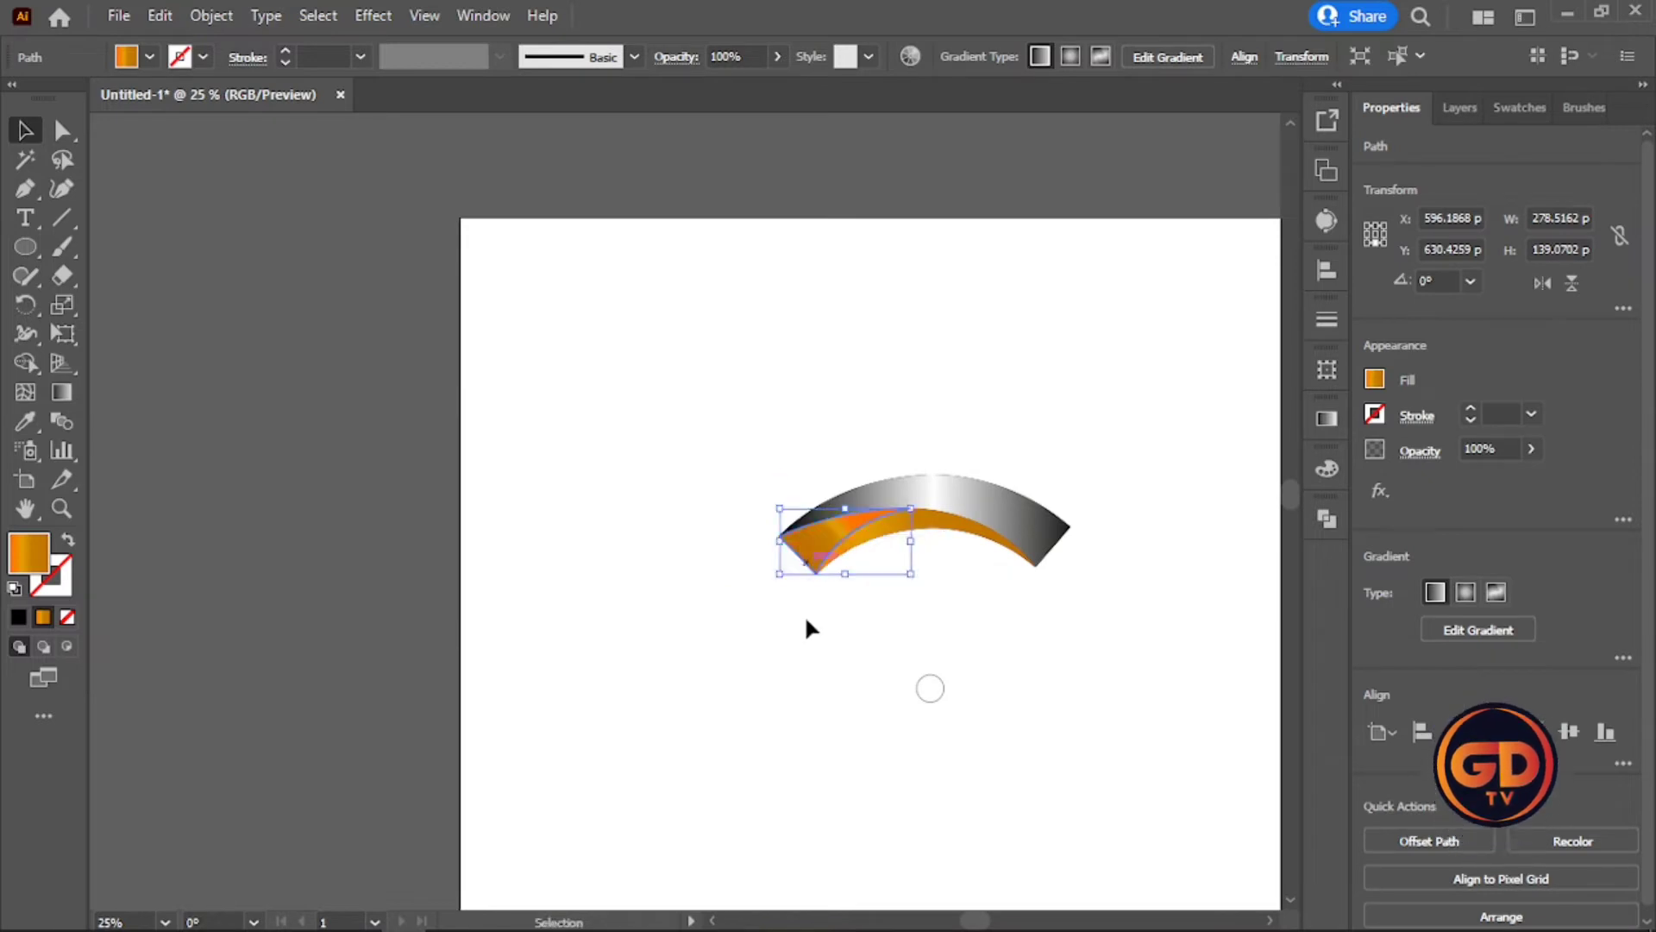
click(781, 681)
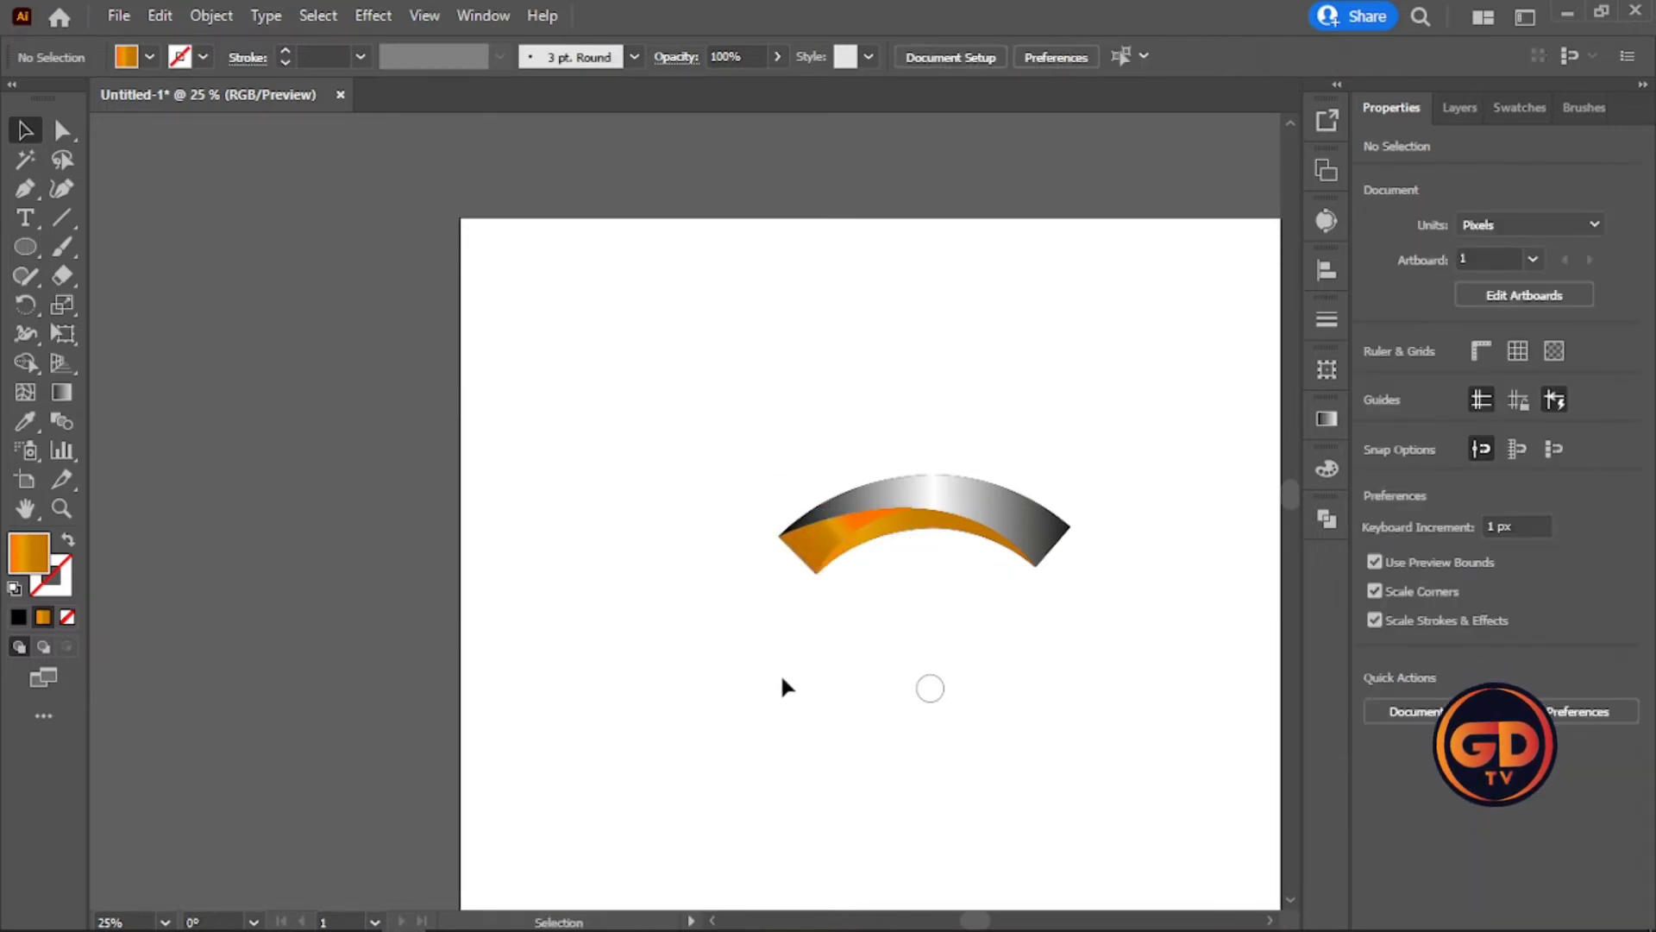
Recolor the last gradient stop of the long gold arc red.
click(949, 533)
click(1325, 420)
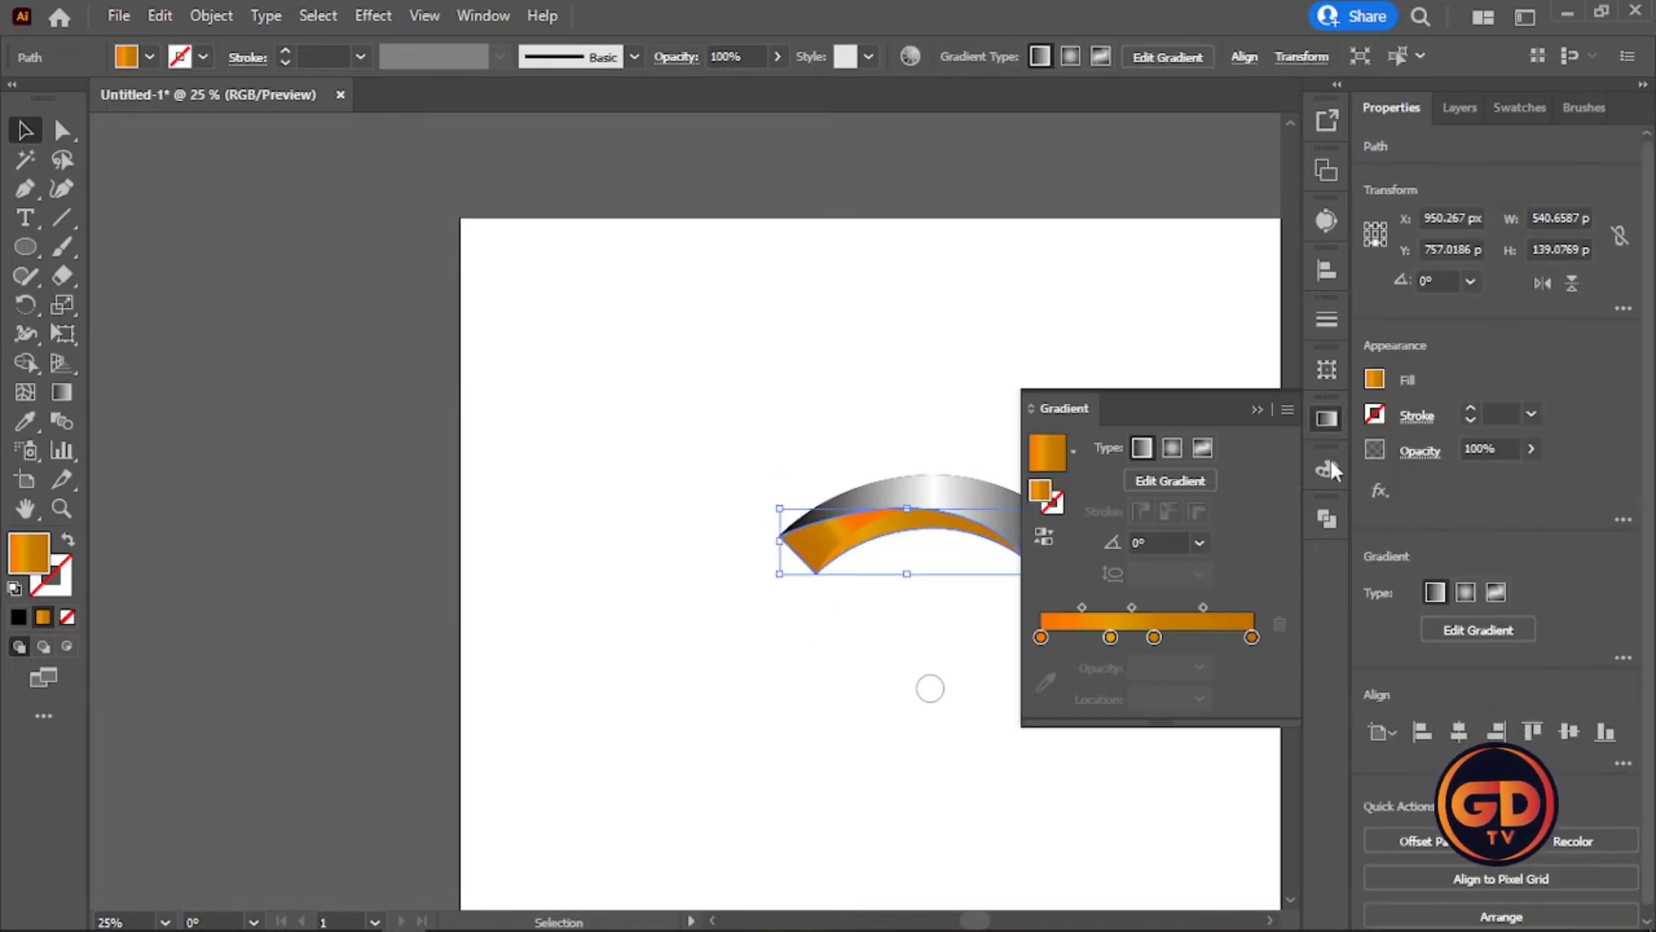
click(1074, 450)
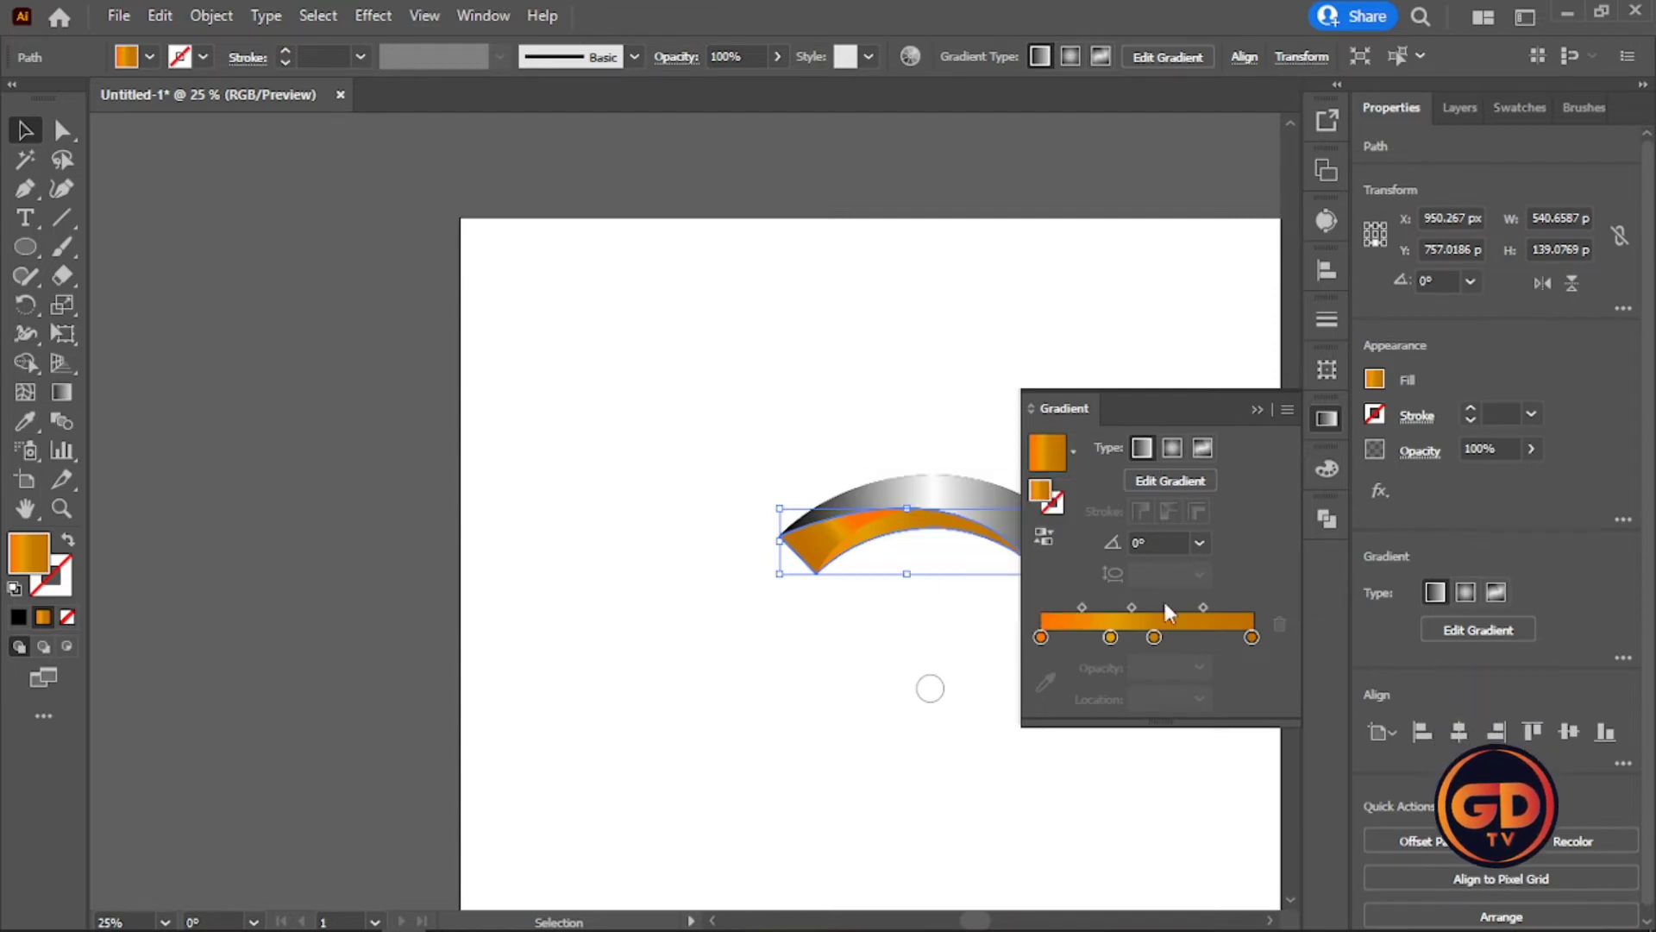
double_click(1251, 636)
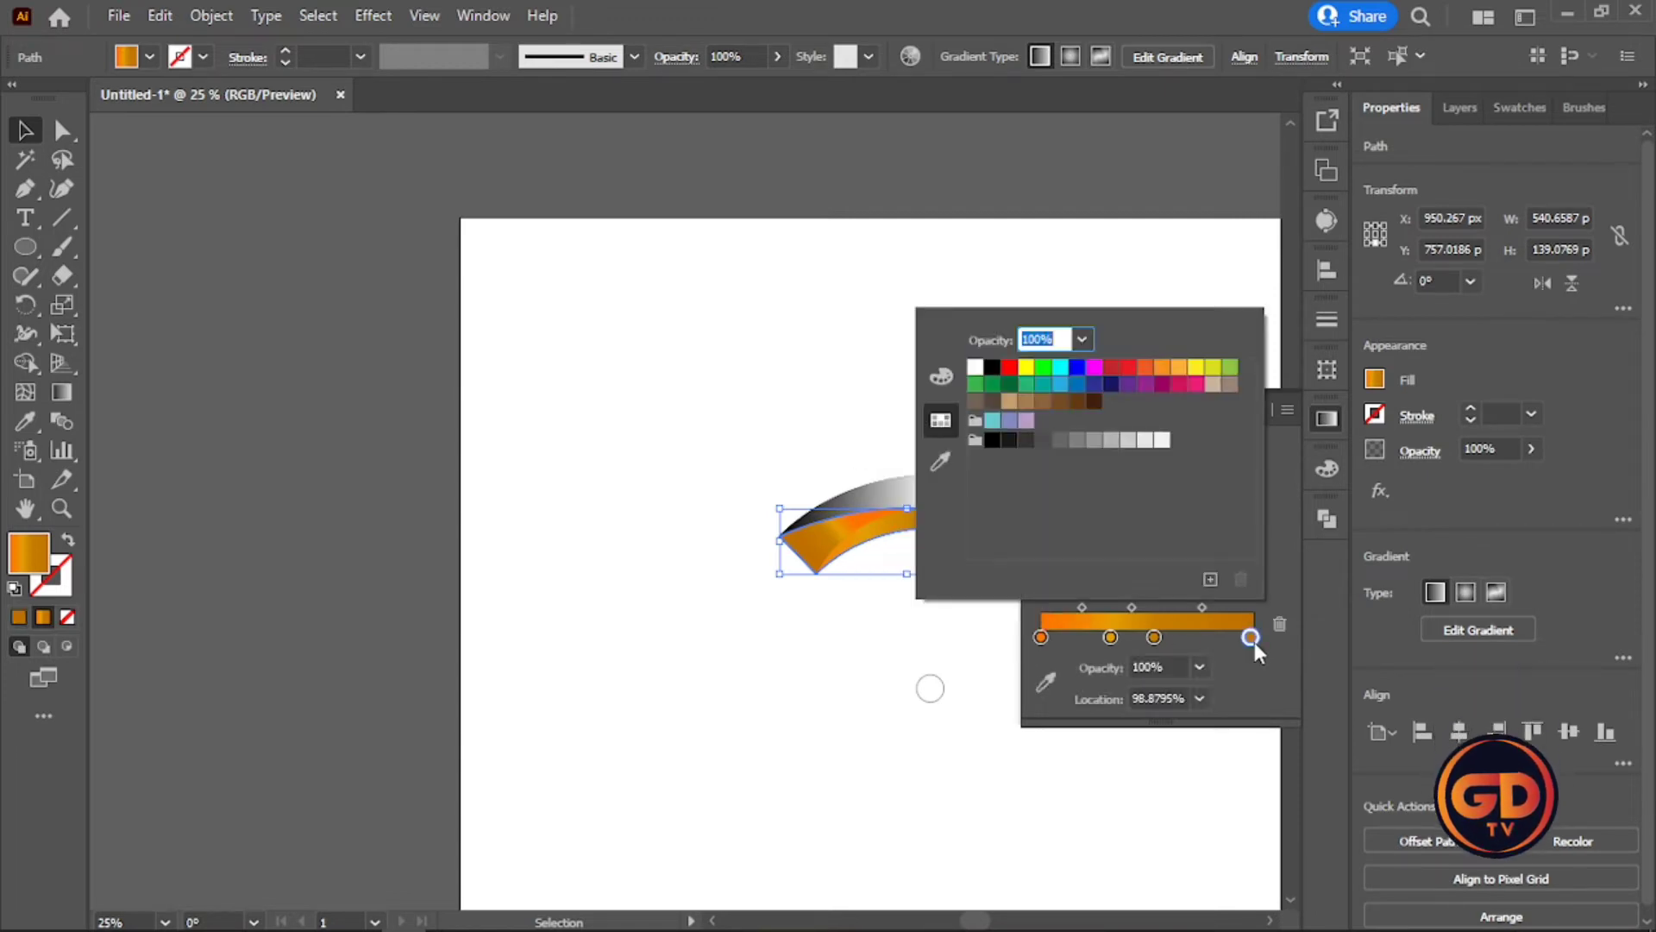
Redraw the wedge's gradient with the Gradient tool, running from orange at its wide end to gold toward its tip.
key(g)
drag(809, 526, 863, 516)
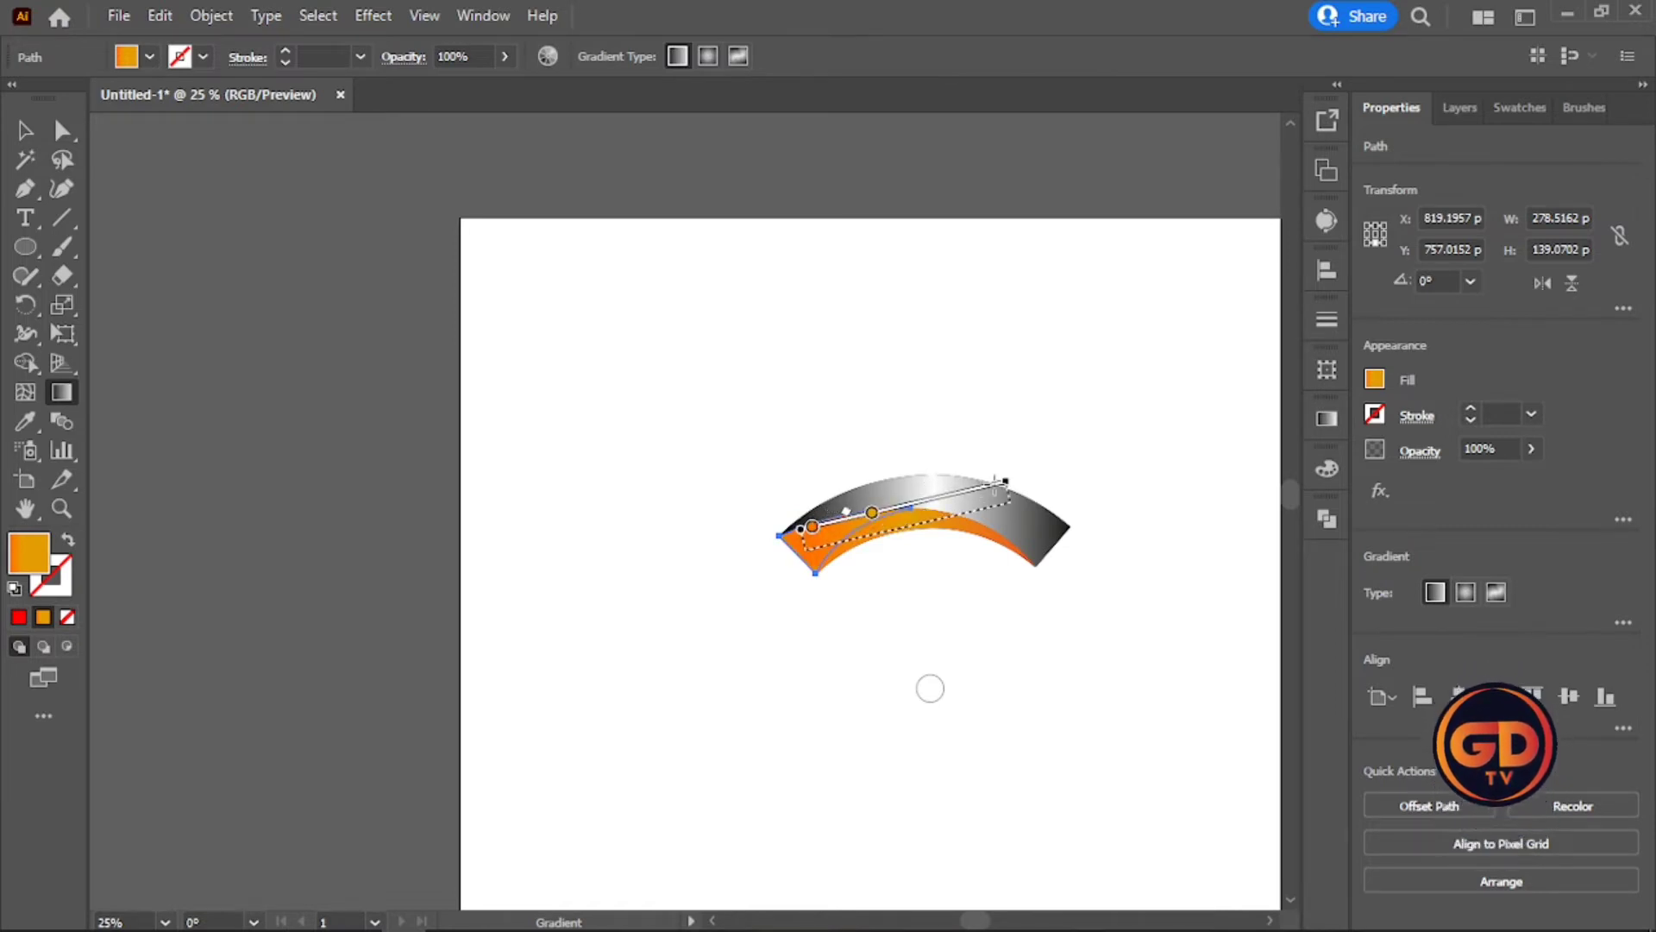
click(40, 136)
click(803, 613)
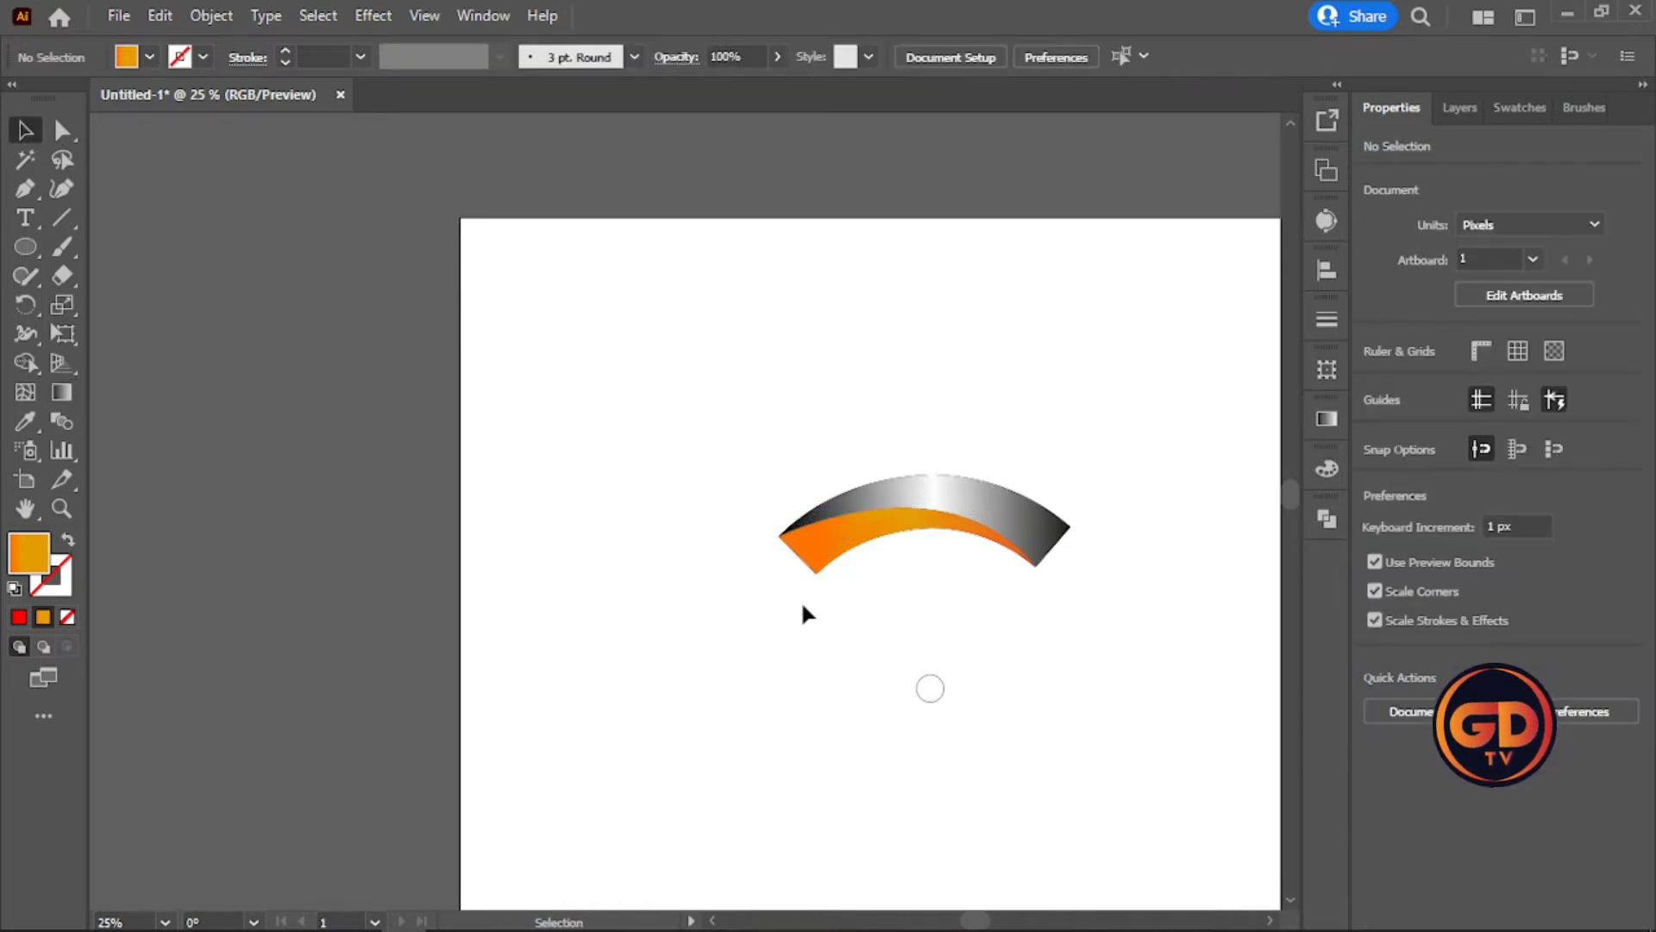
Redraw the long gold arc's gradient with the Gradient tool so it runs from orange through gold to red at its tapered end.
click(912, 526)
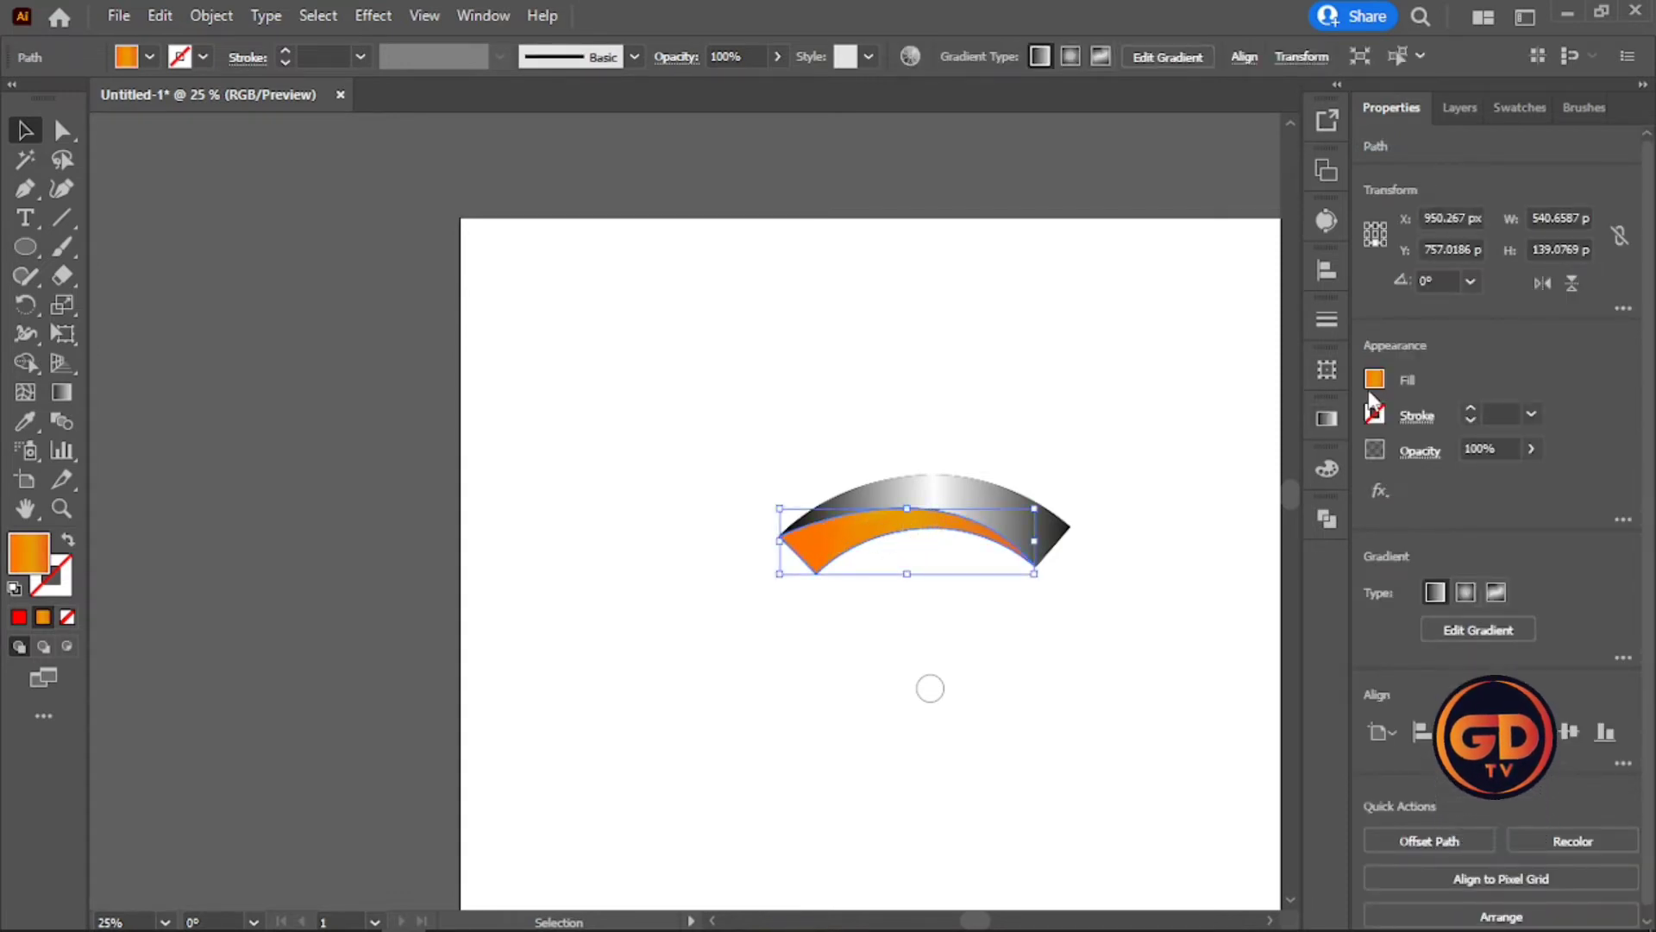
click(1328, 463)
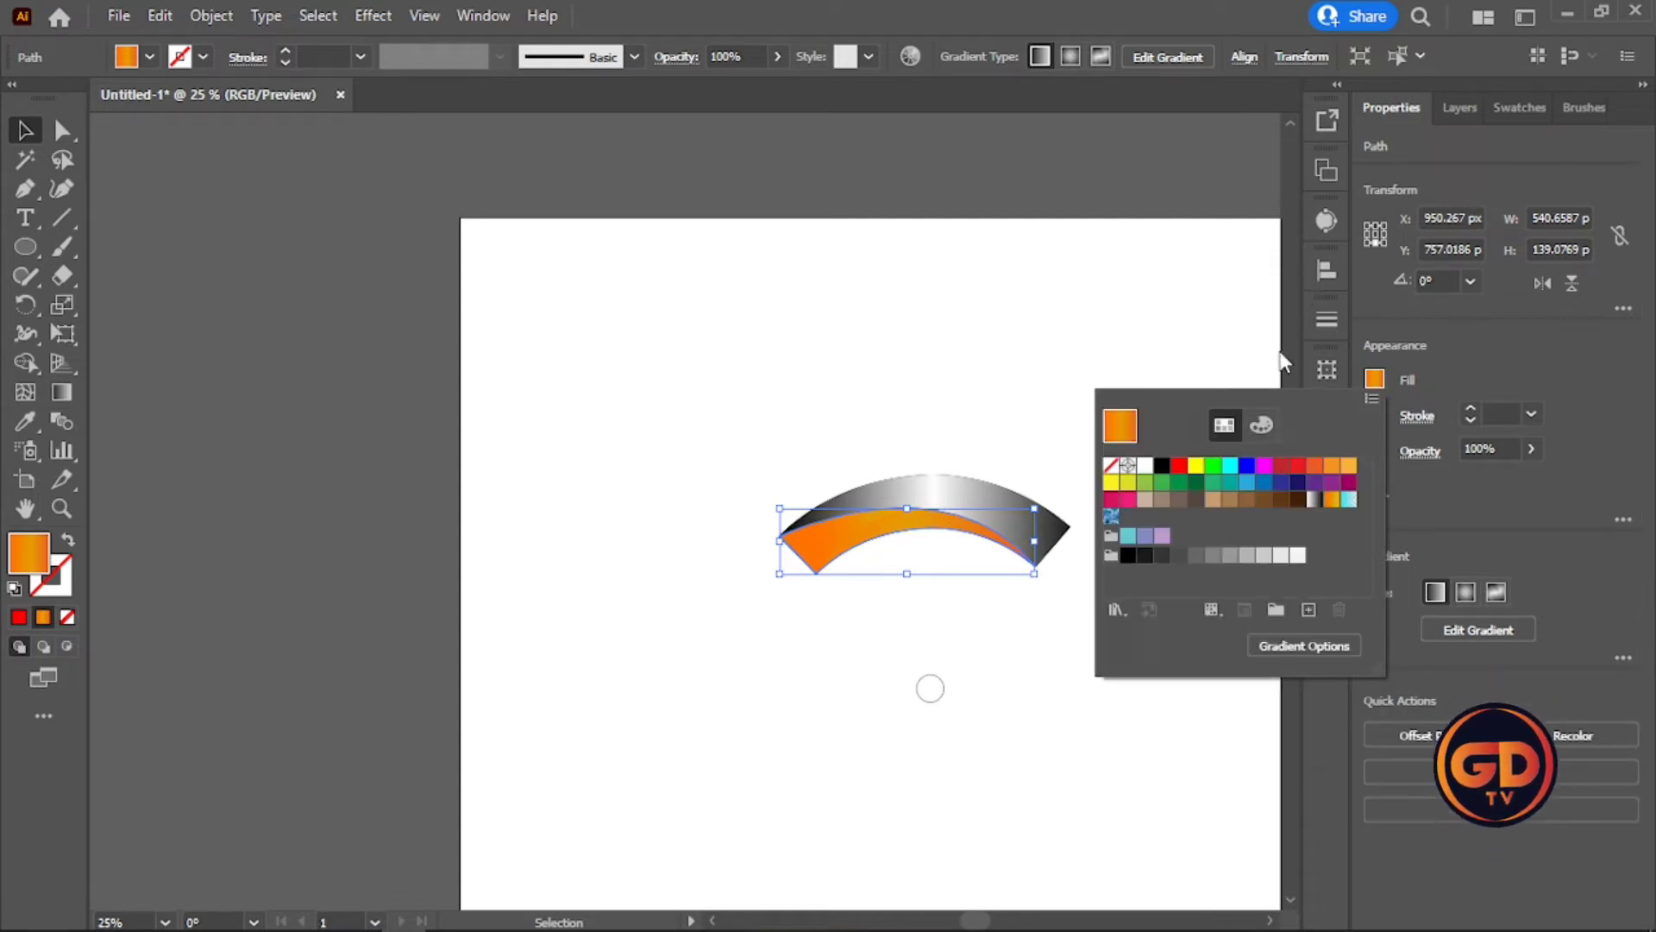
click(1334, 516)
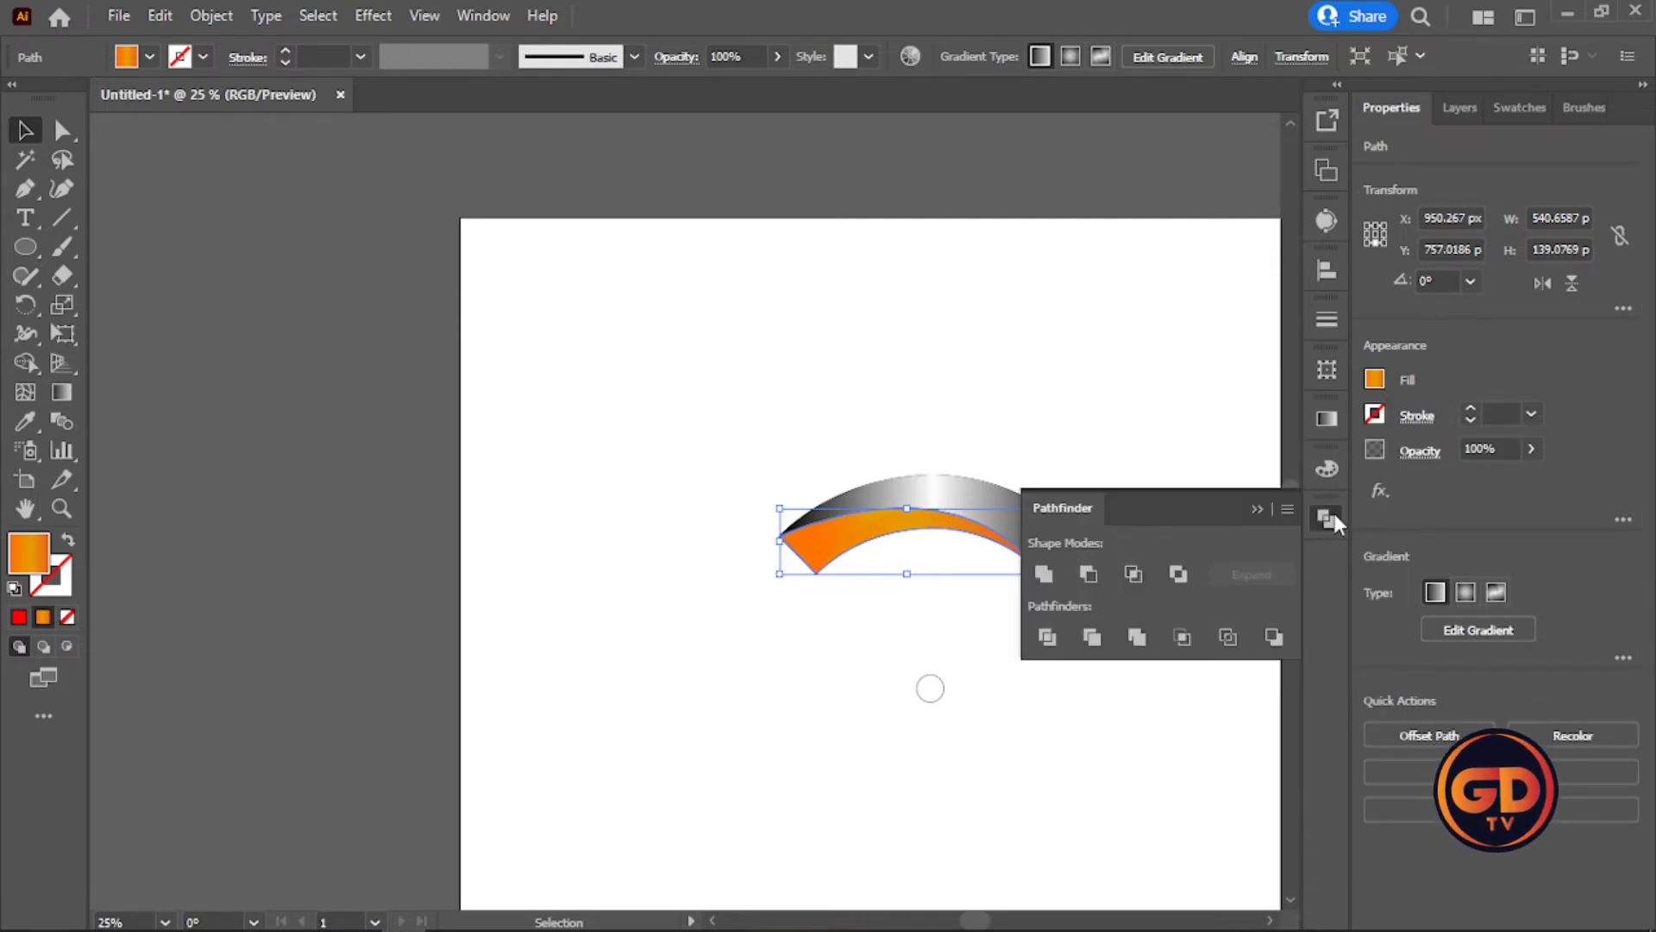
click(1327, 420)
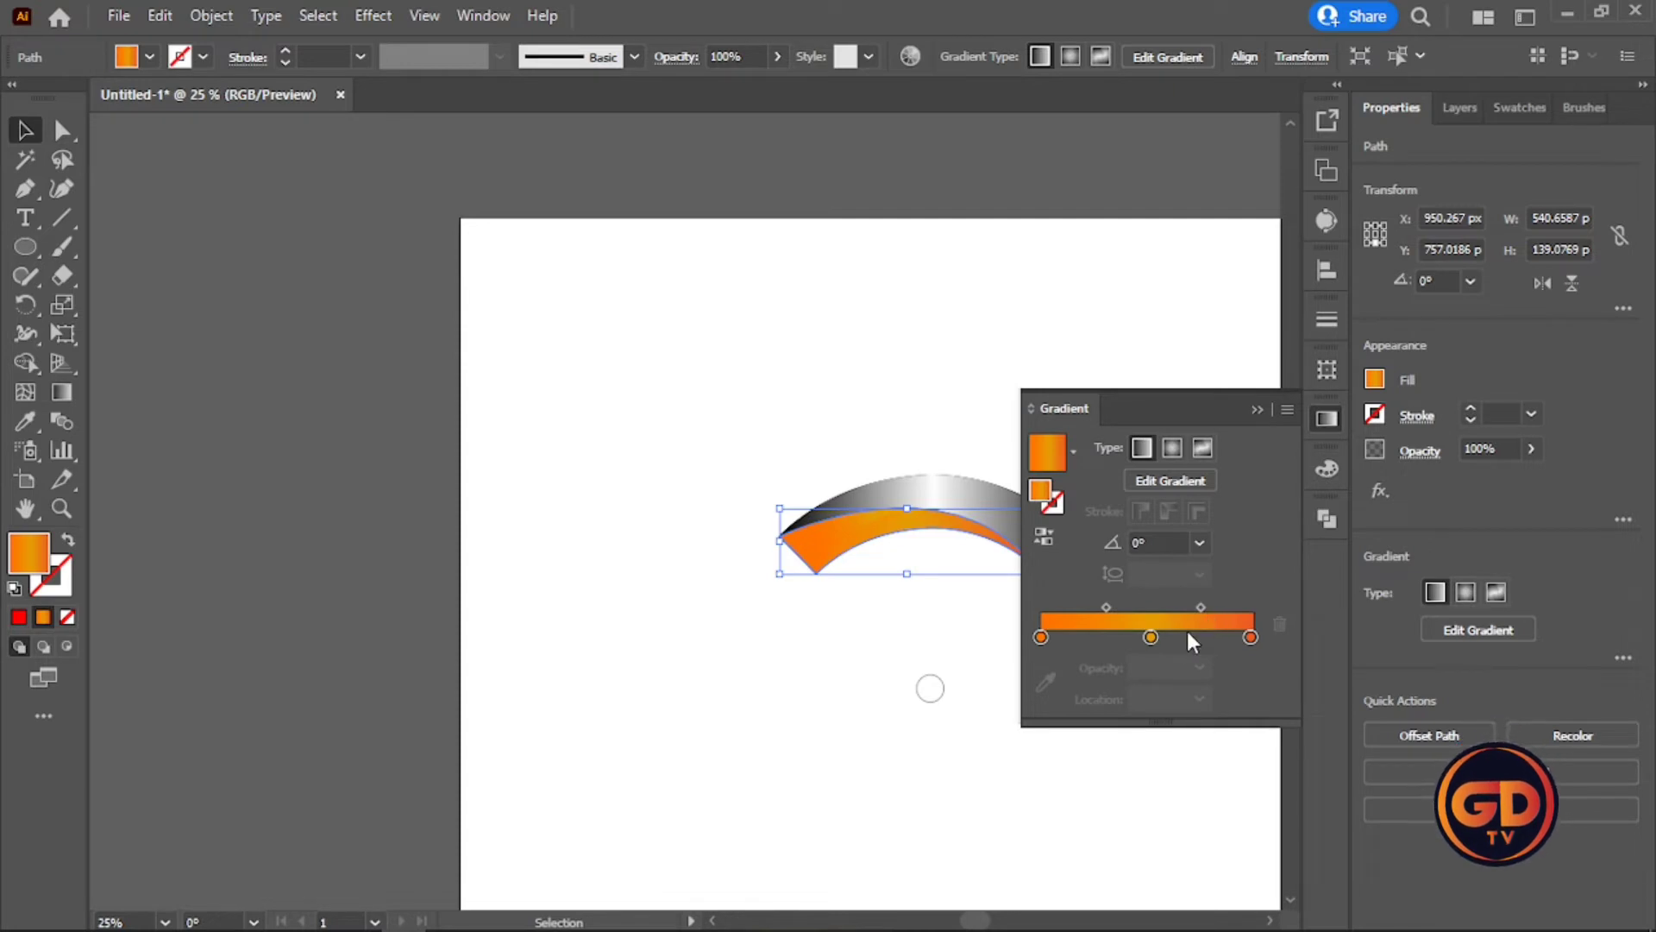
click(62, 395)
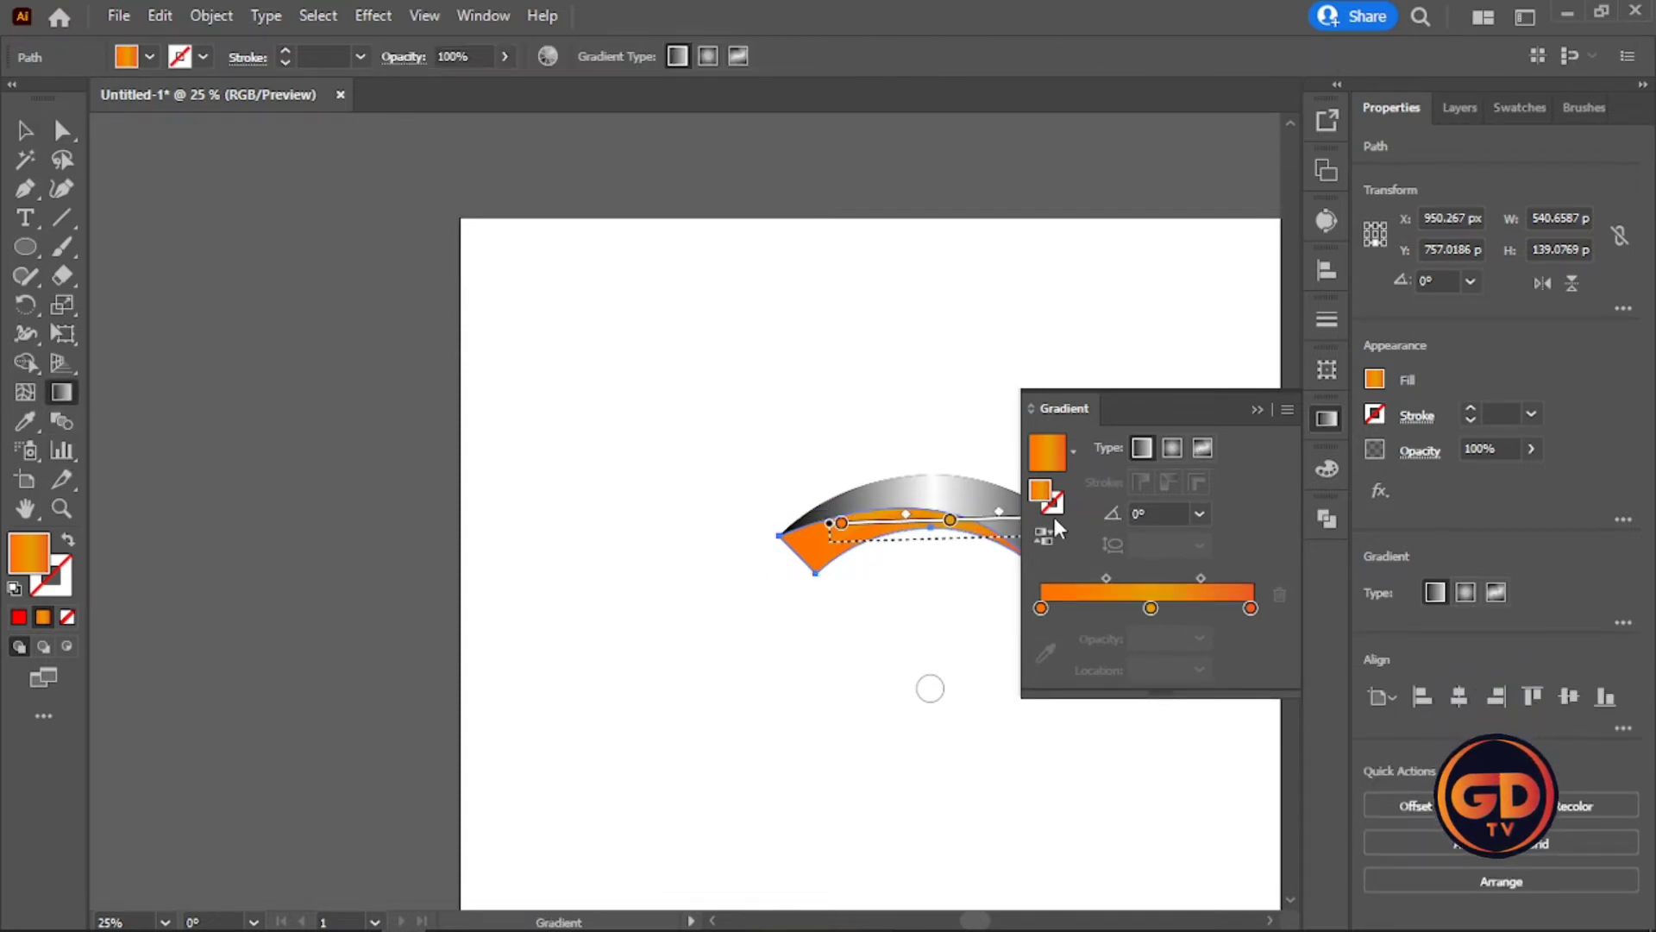
click(1255, 410)
click(14, 136)
click(411, 248)
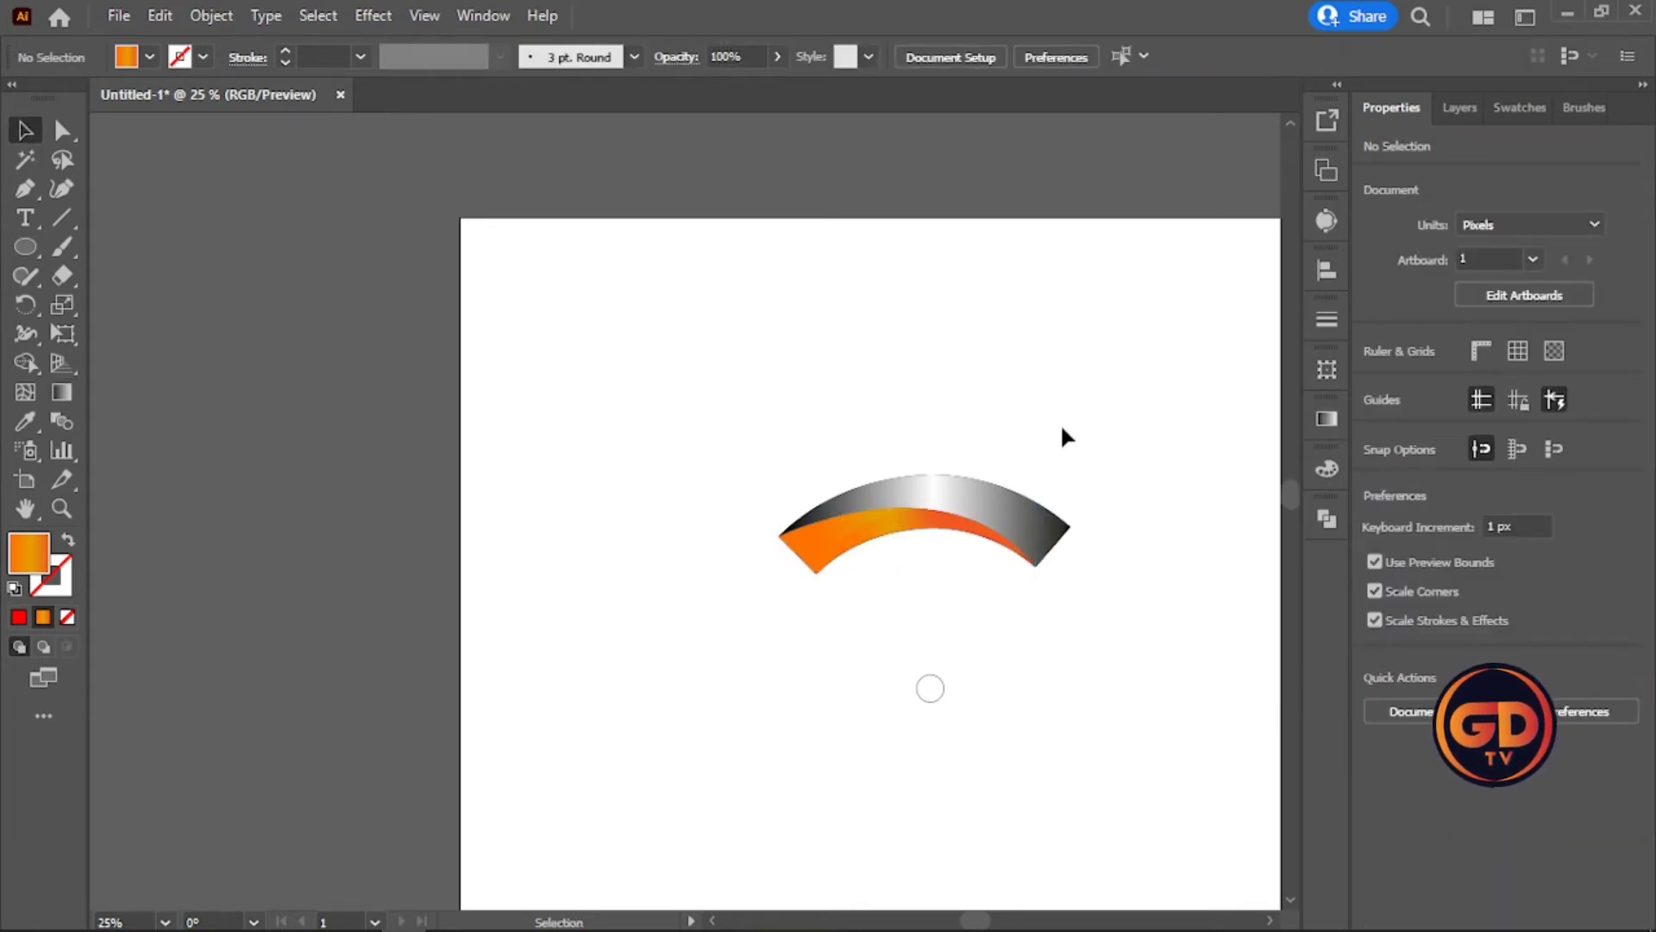
Group the silver arc, the gold arc and the orange wedge into one segment.
drag(1026, 423, 793, 576)
right_click(834, 552)
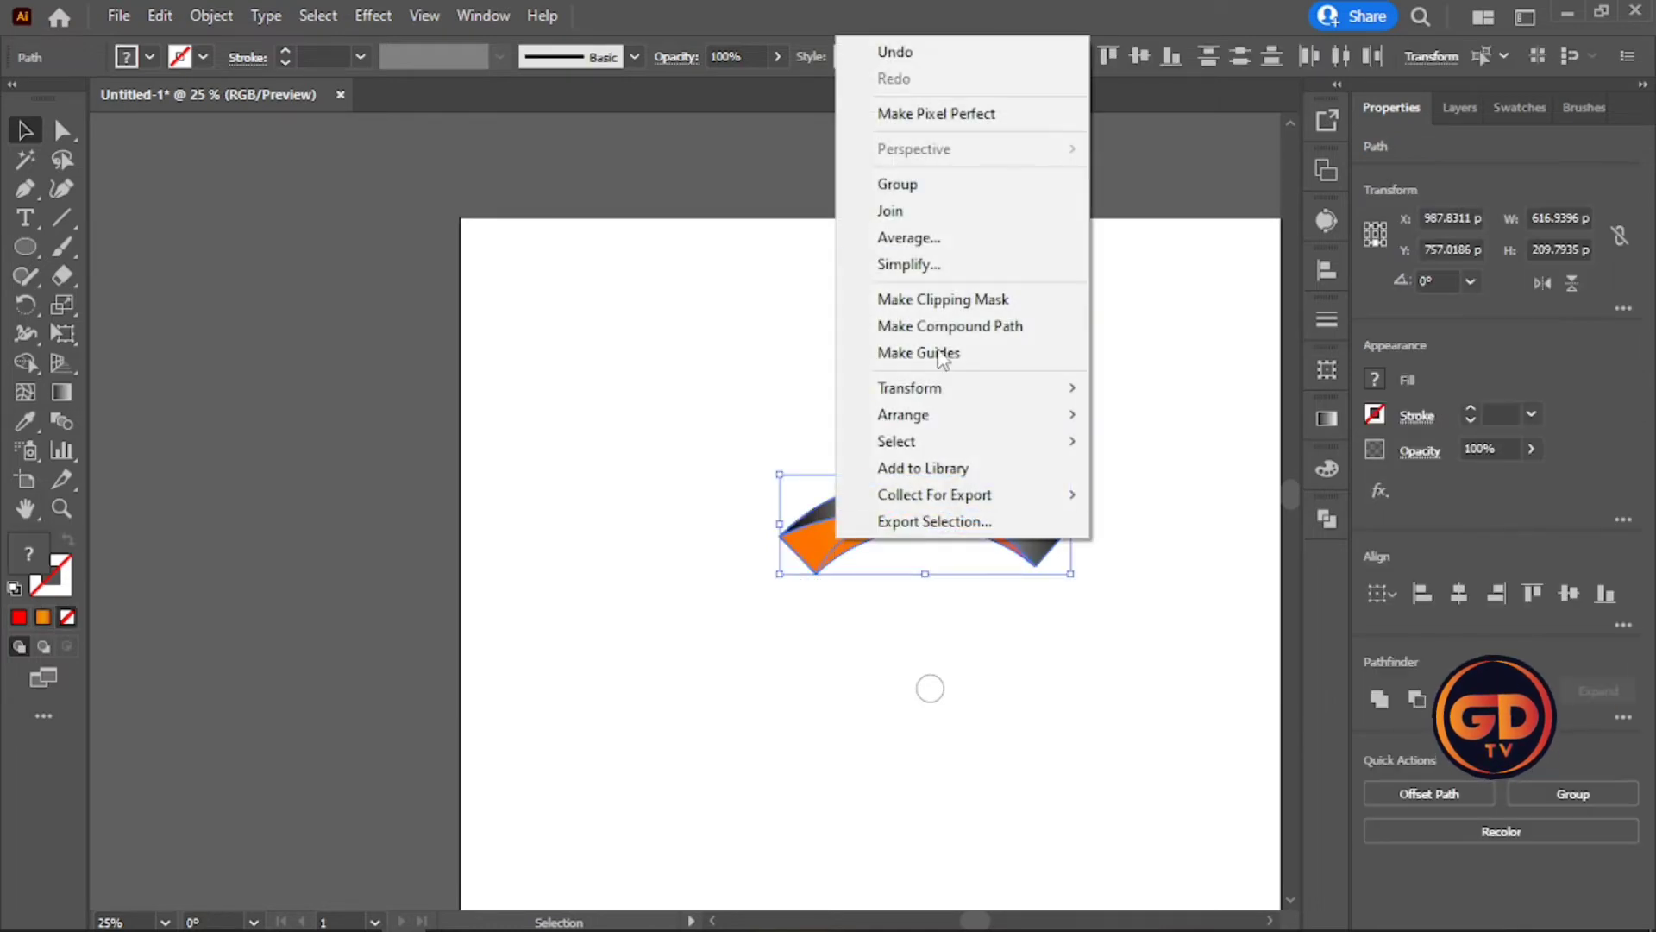
click(921, 186)
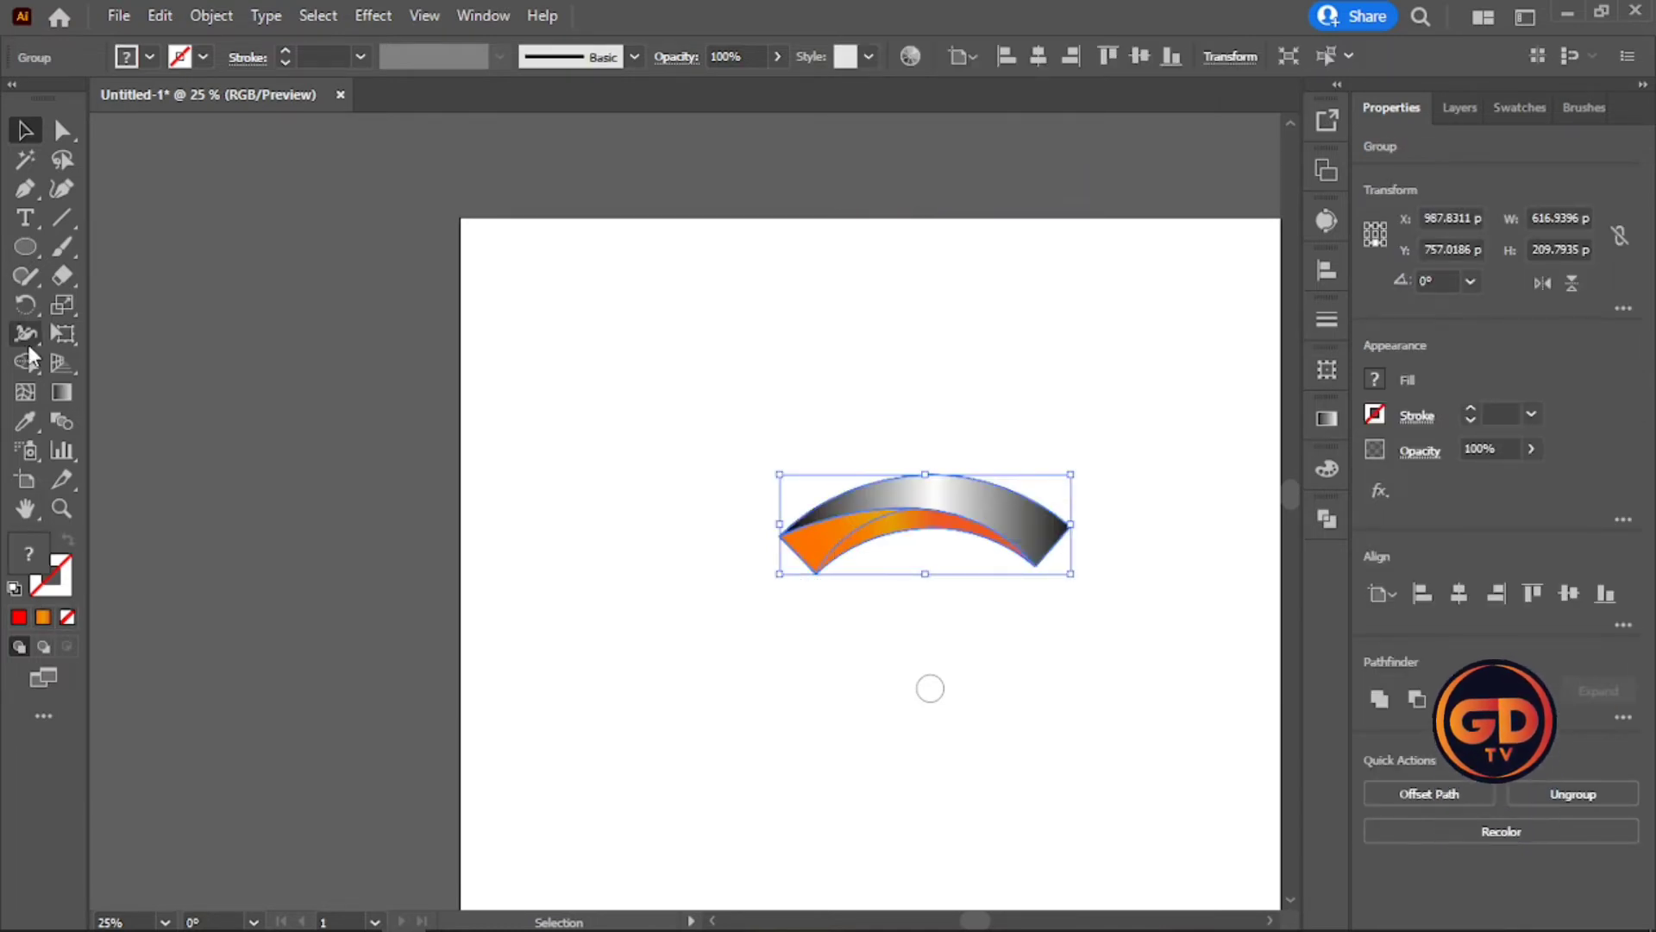
click(690, 388)
Rotate a copy of the grouped segment by 120° around the small circle's center, and repeat the transformation once to complete the ring.
click(888, 494)
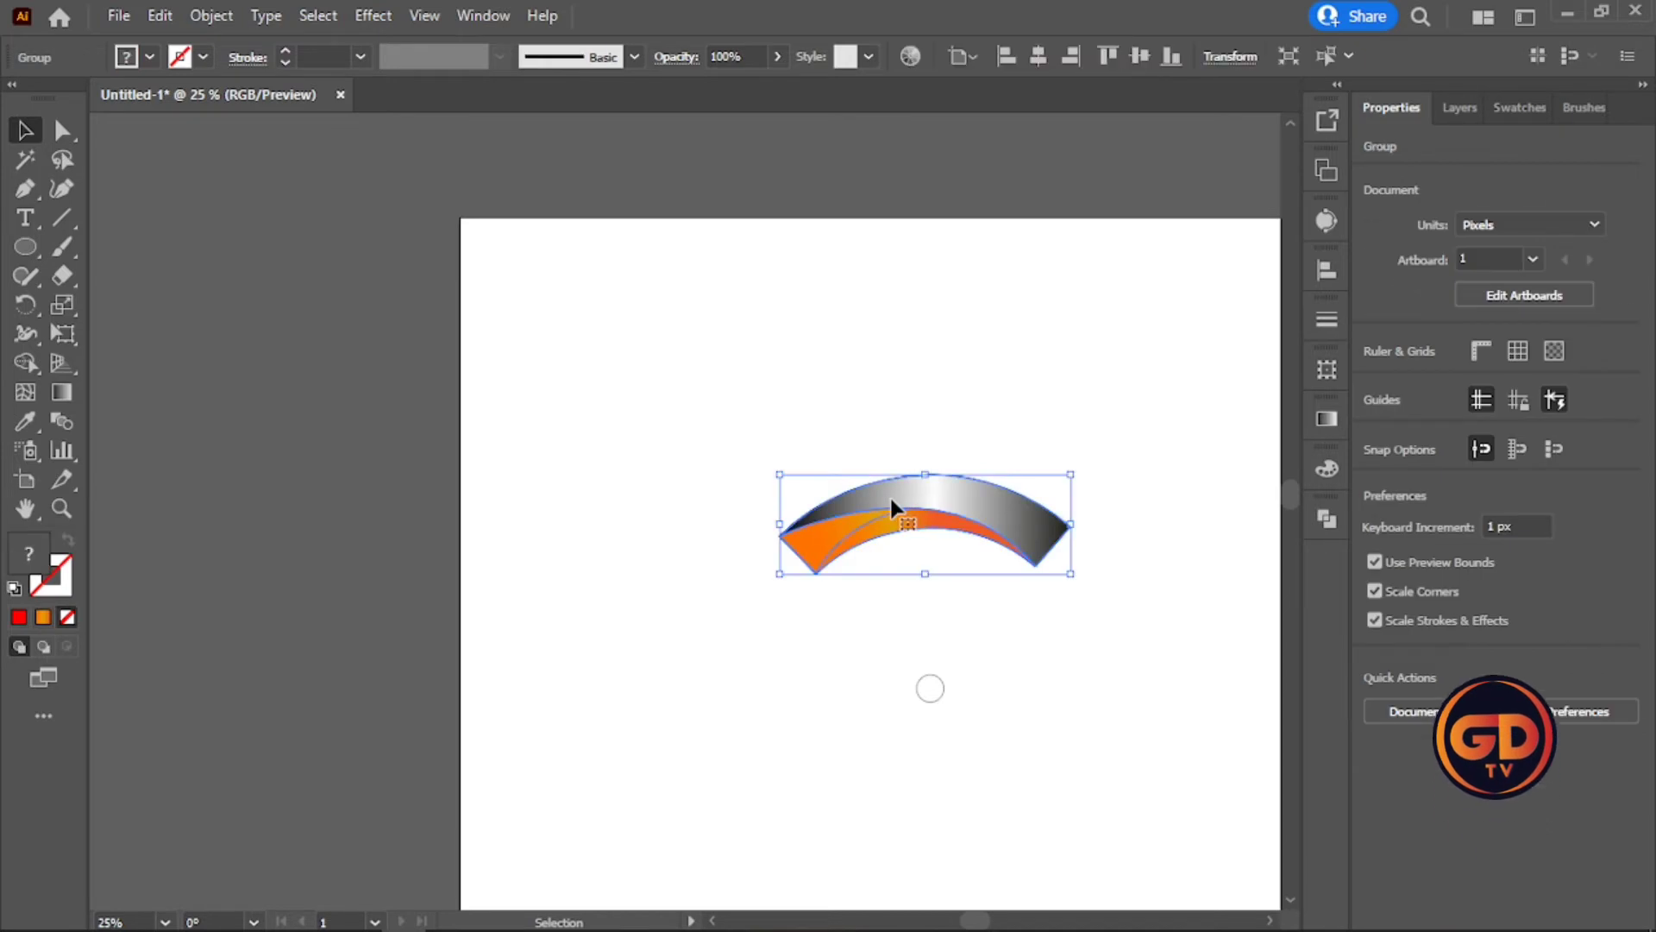
click(25, 314)
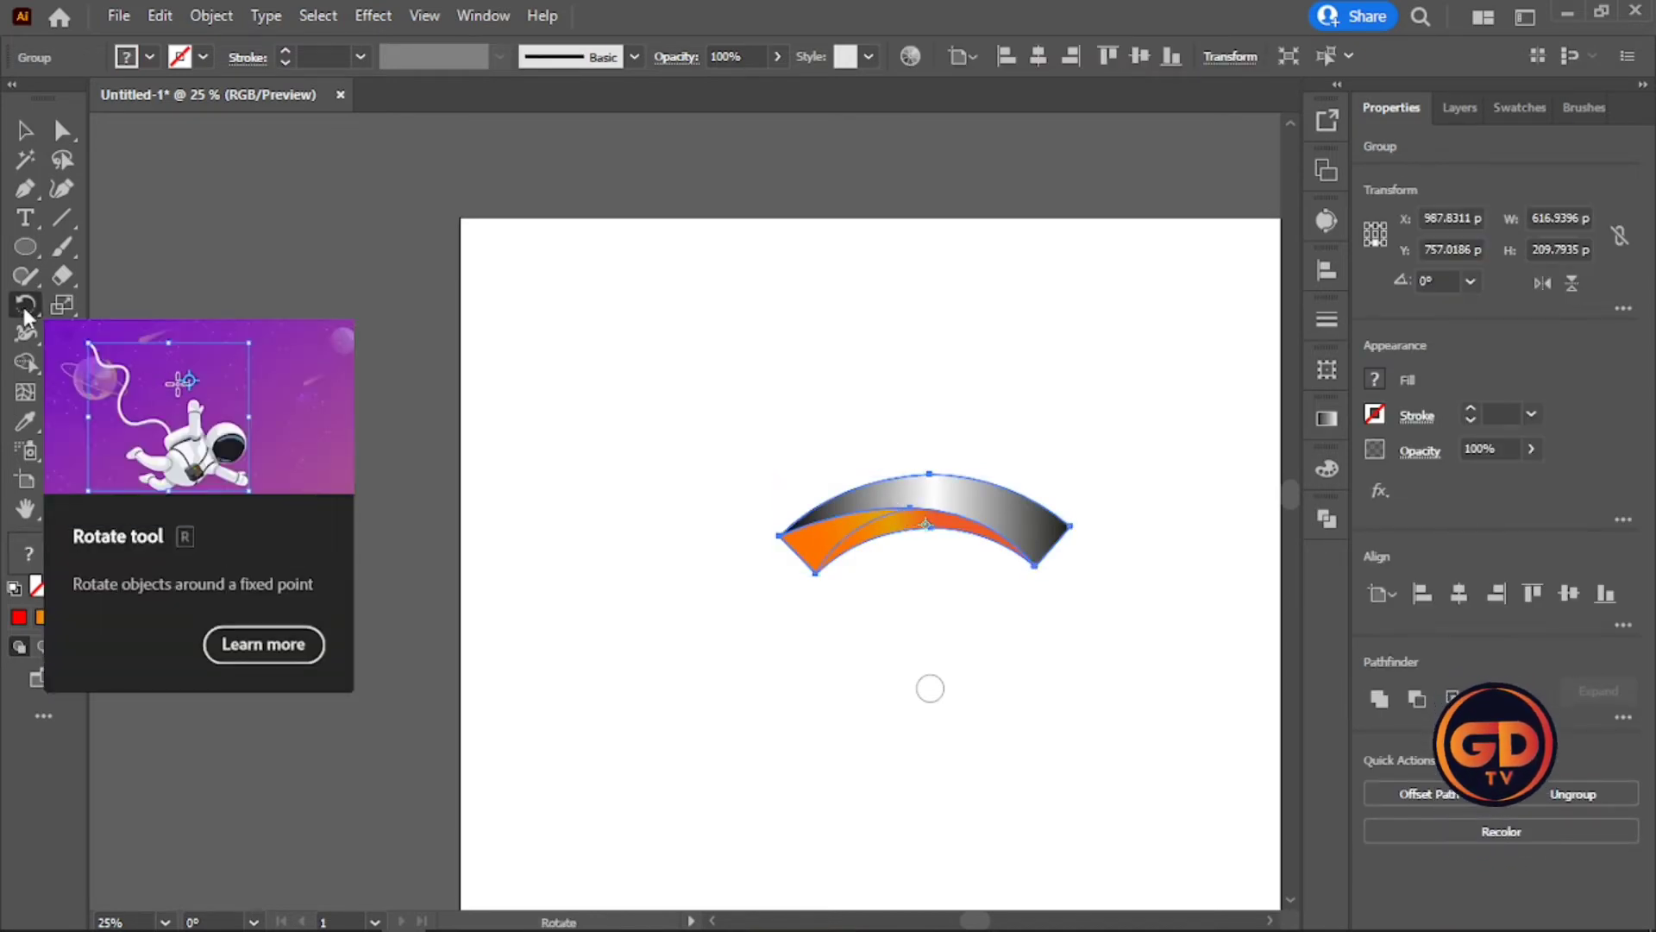
alt+click(930, 687)
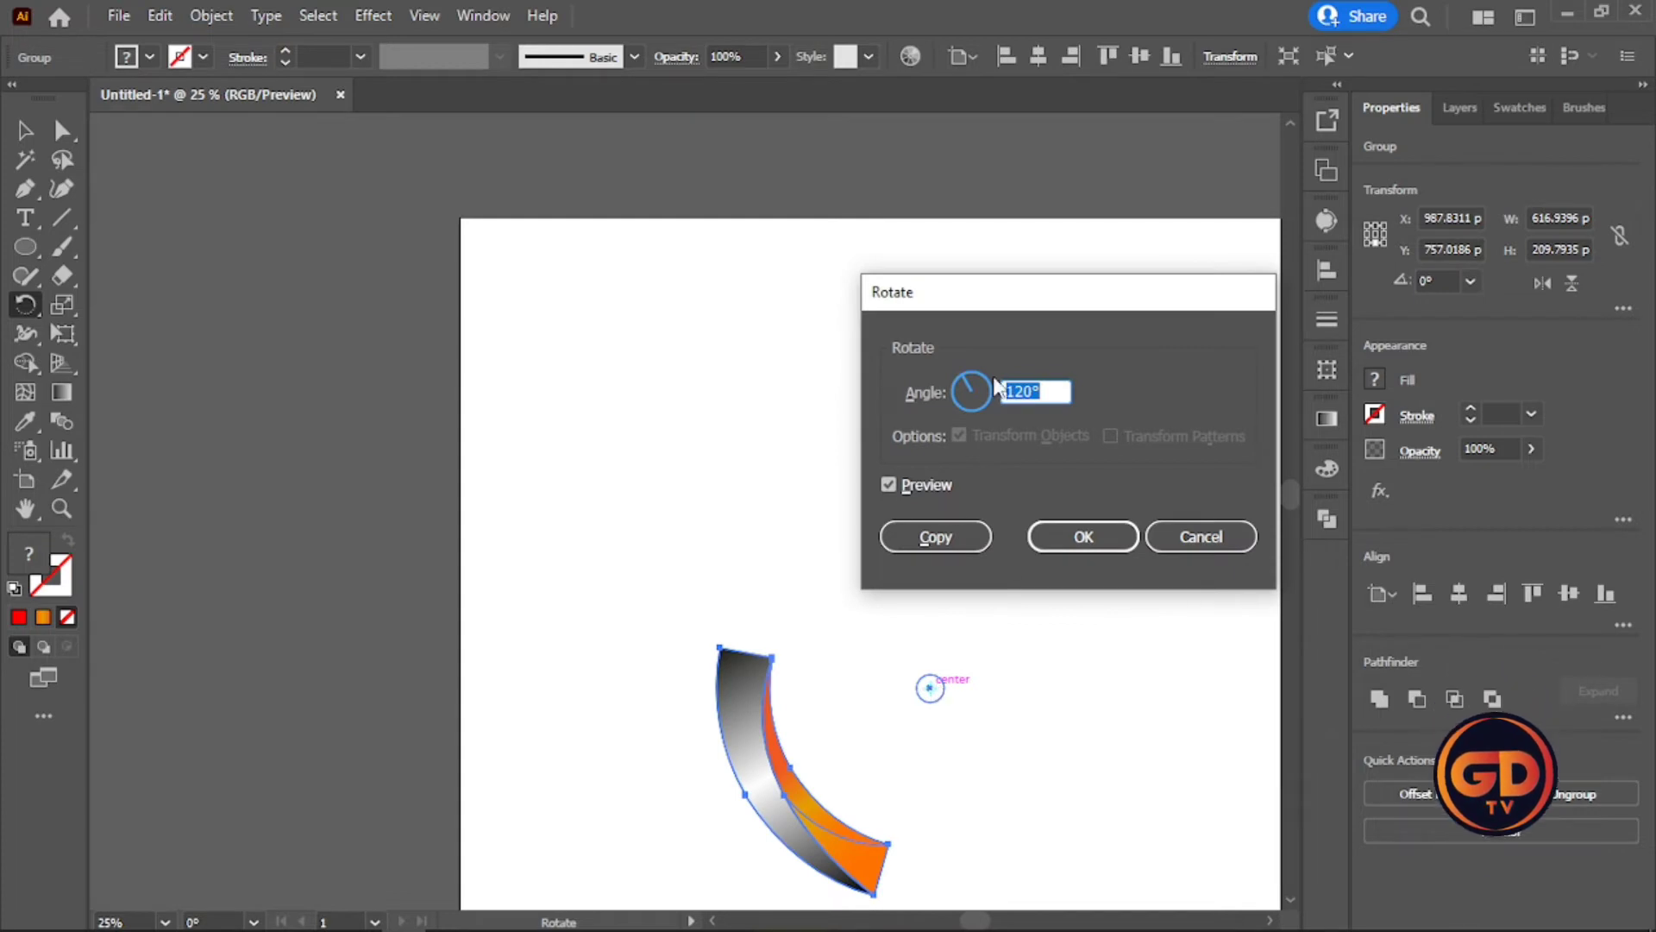
click(936, 537)
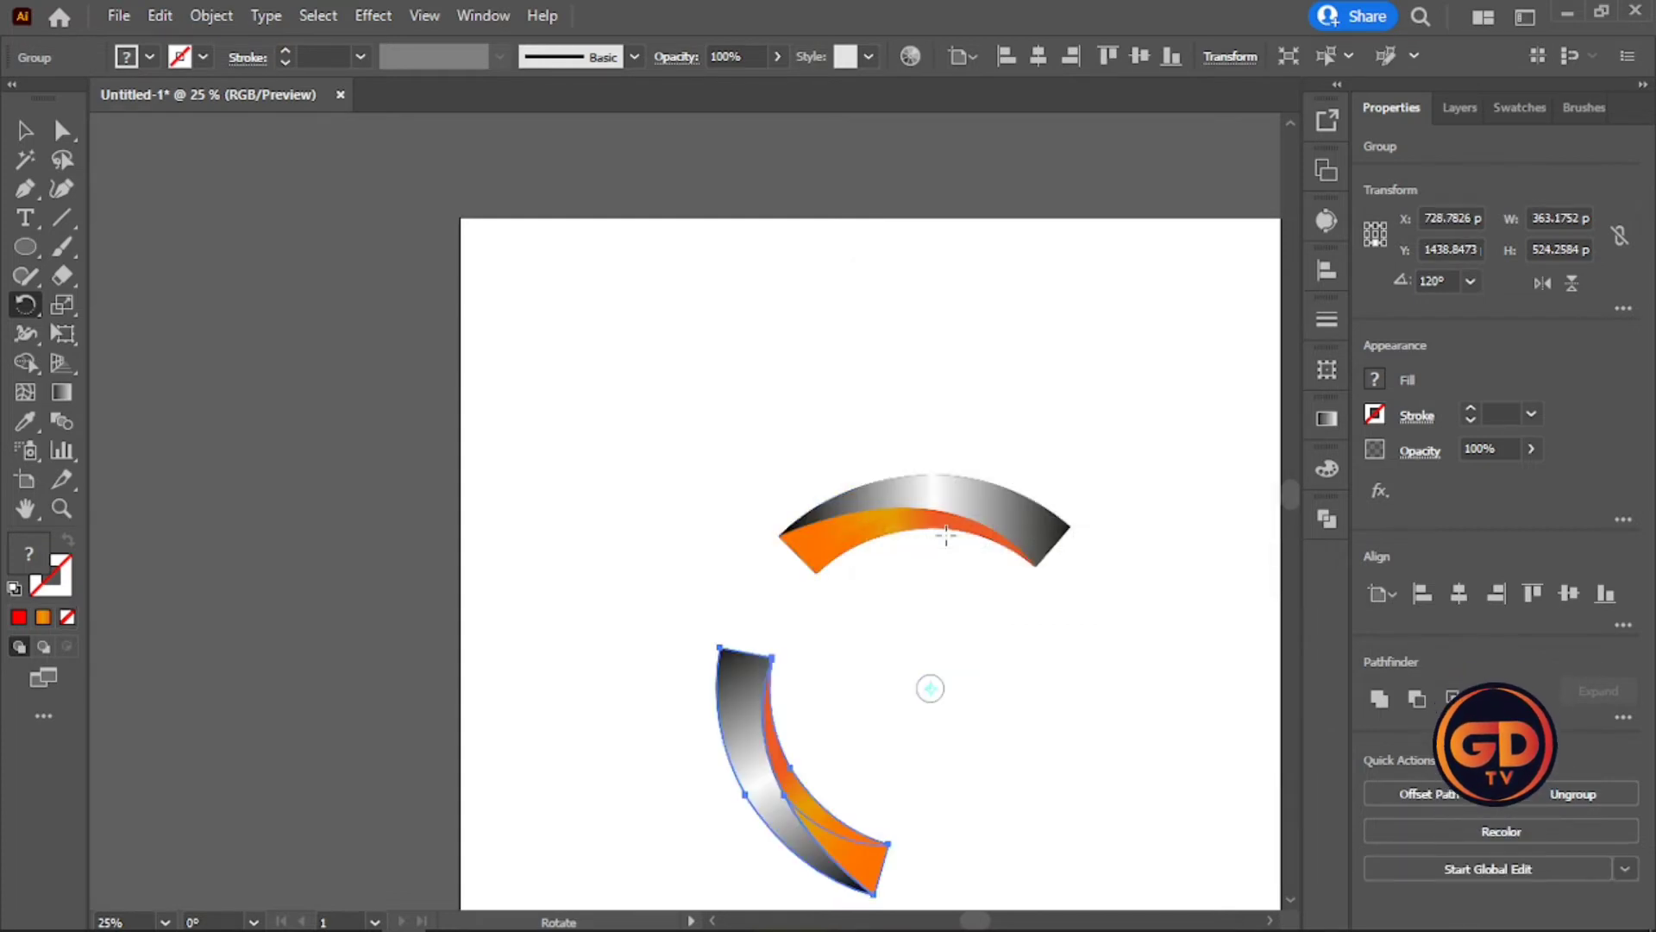
key(ctrl+d)
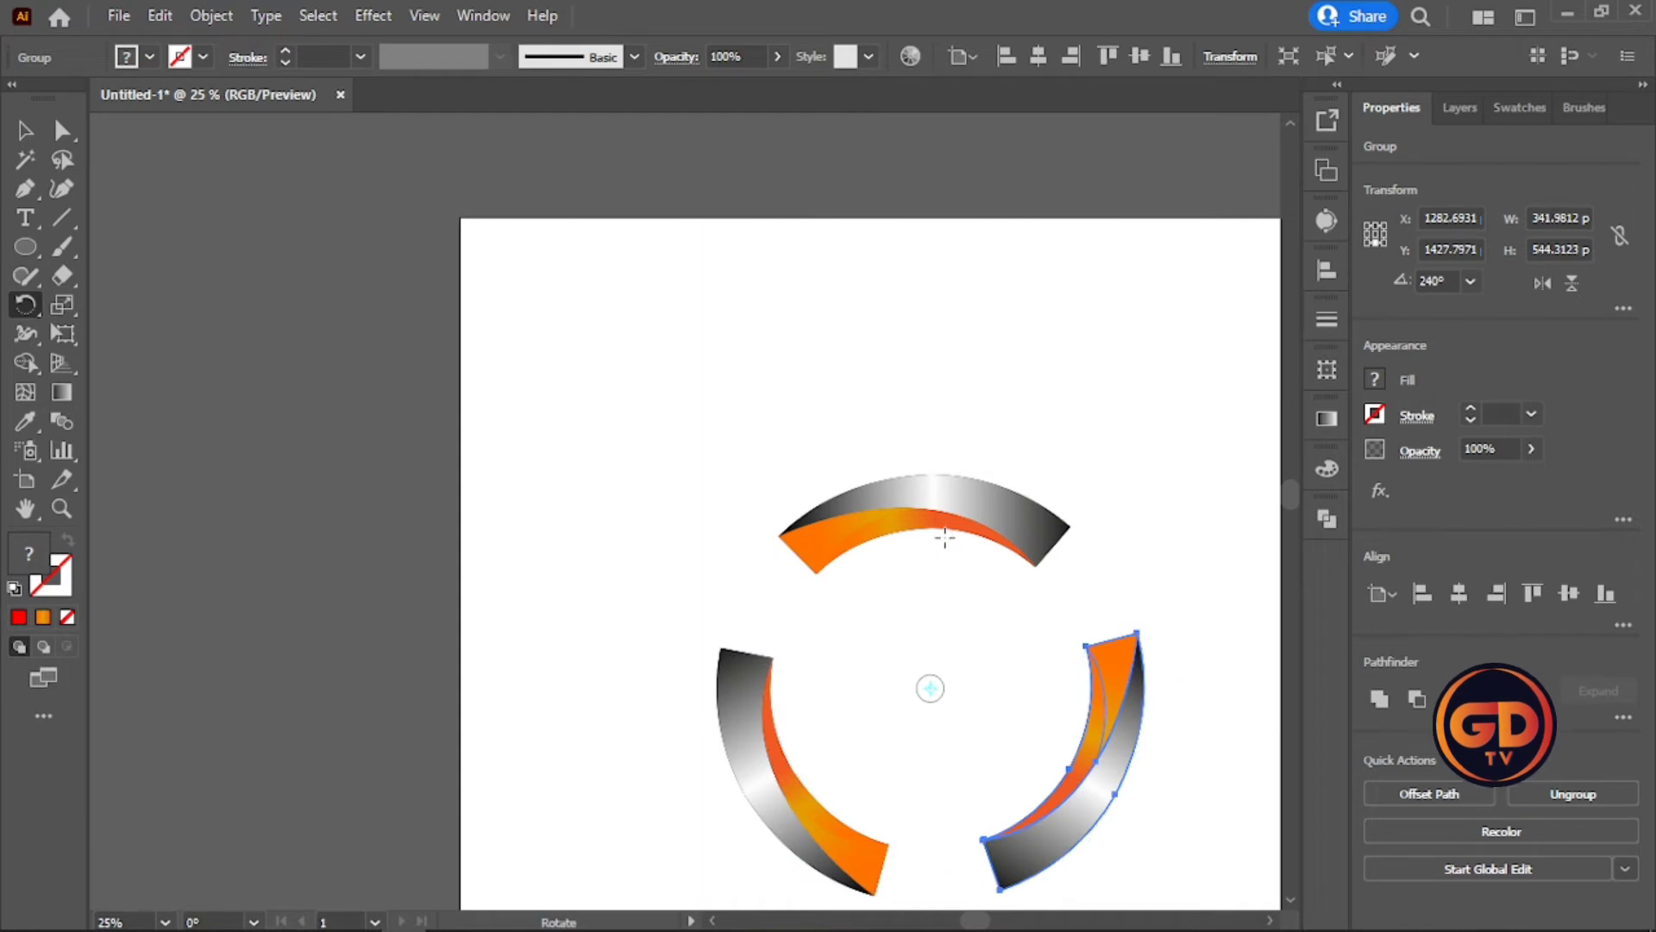
key(ctrl+minus)
click(24, 130)
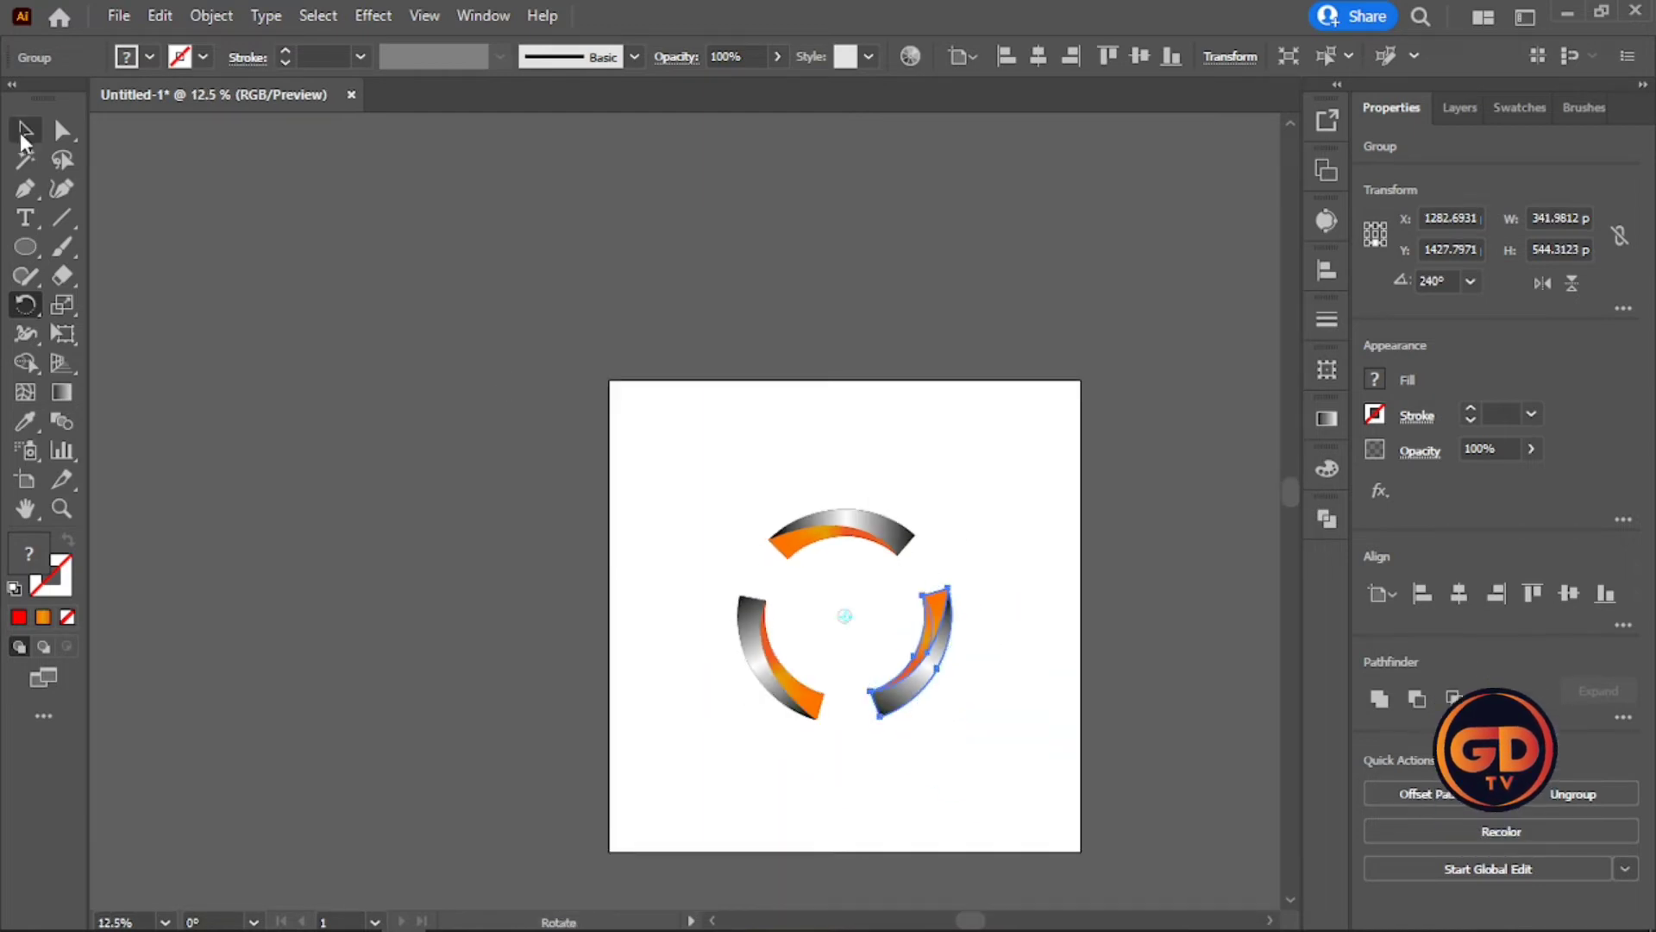
click(513, 602)
Scale the small middle circle up from its center to about 339 px in diameter.
scroll(886, 724, up, 1)
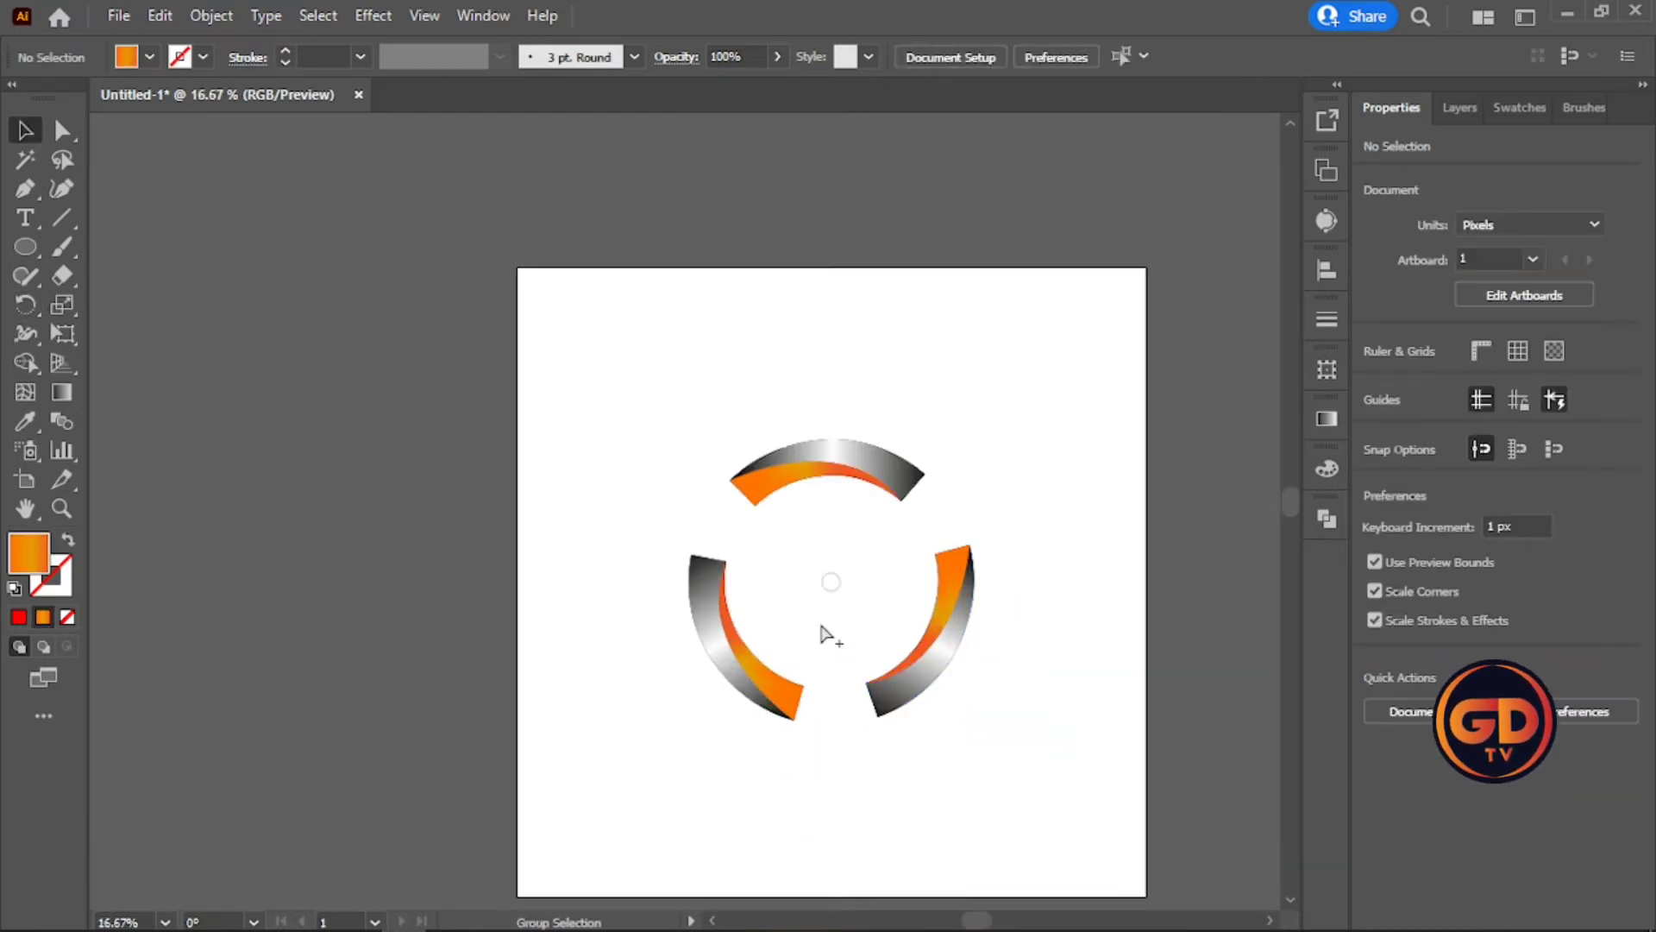
scroll(828, 636, up, 3)
click(878, 502)
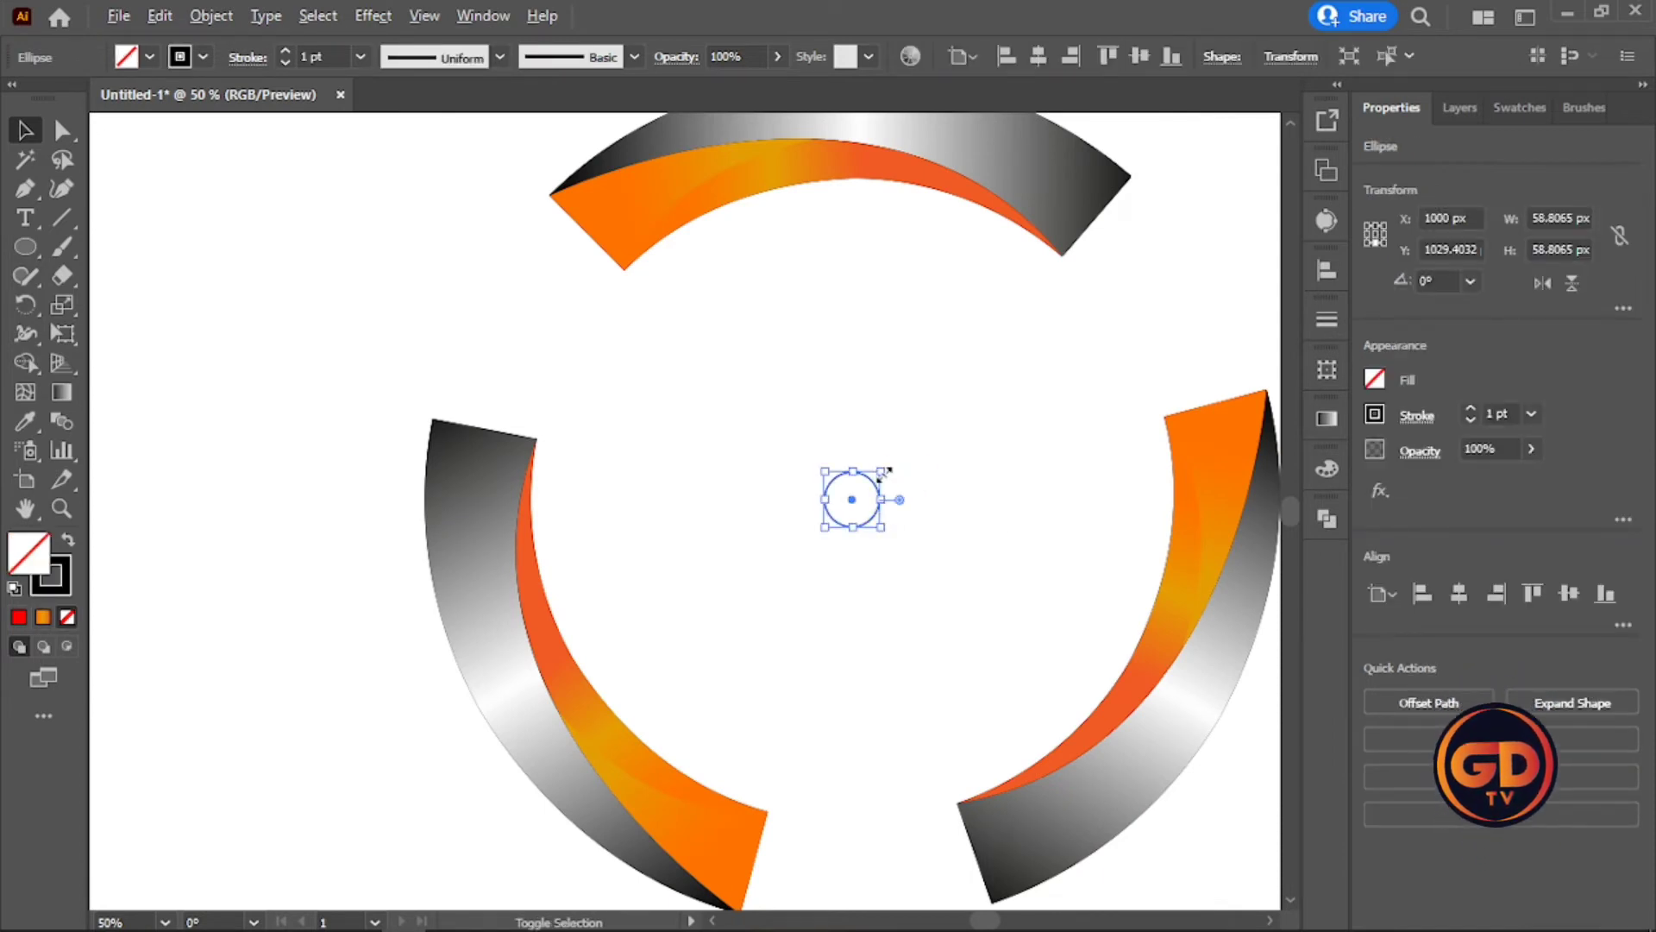
drag(883, 473, 1117, 342)
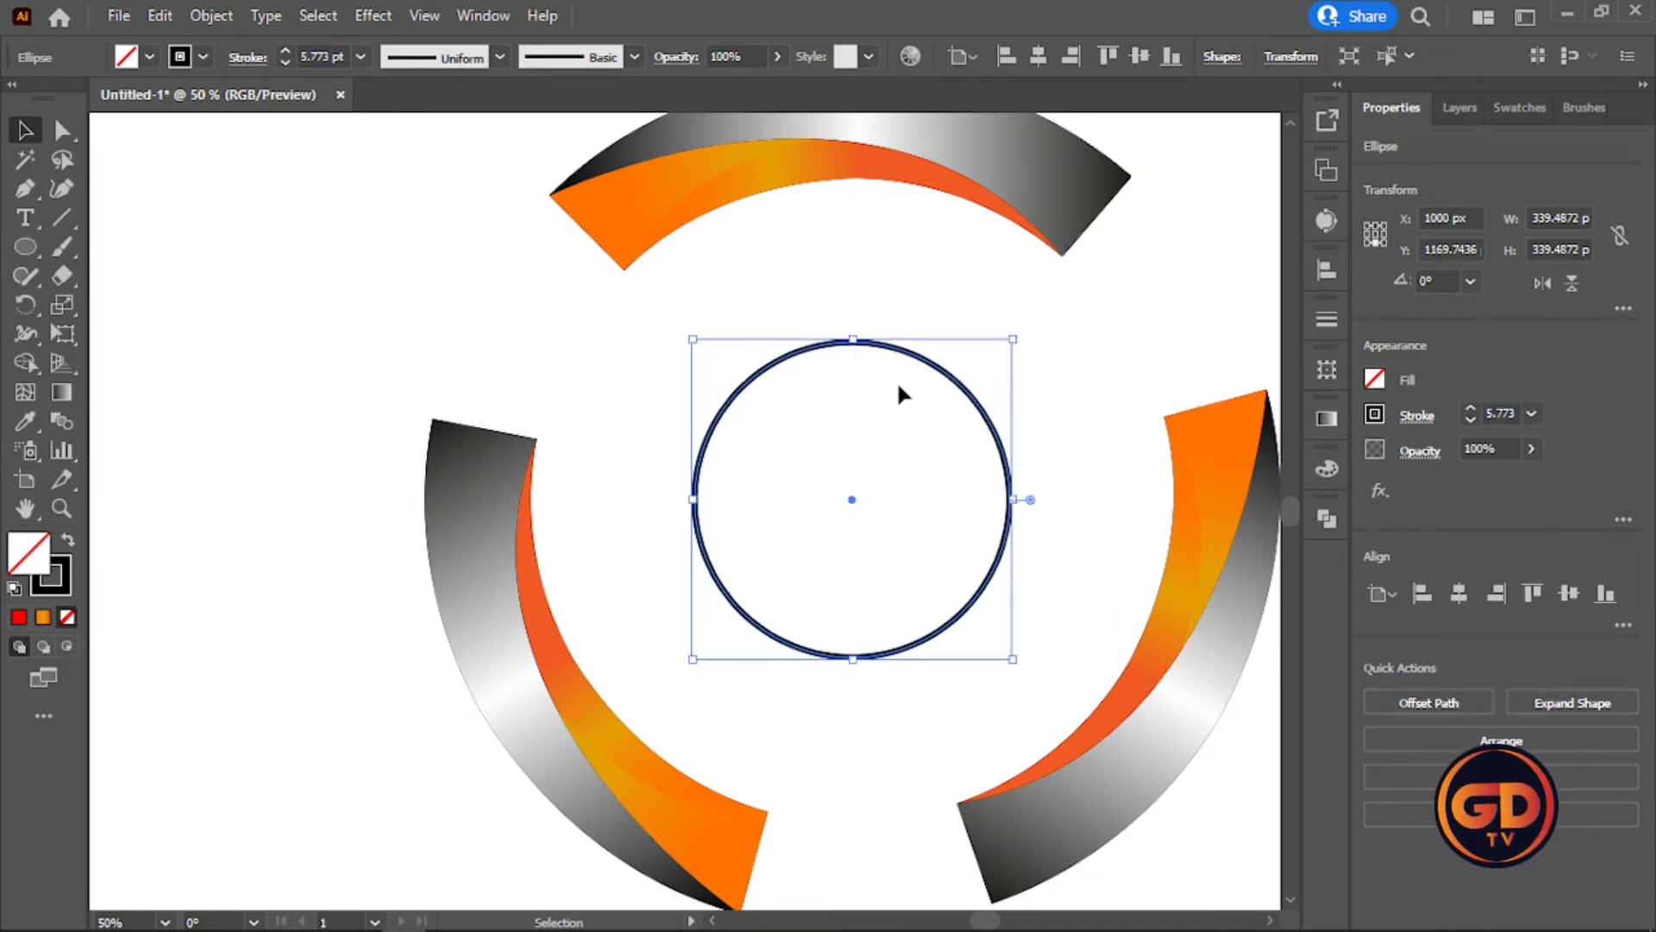
Fill the middle circle with the orange, gold and red linear gradient and remove its stroke.
click(1328, 417)
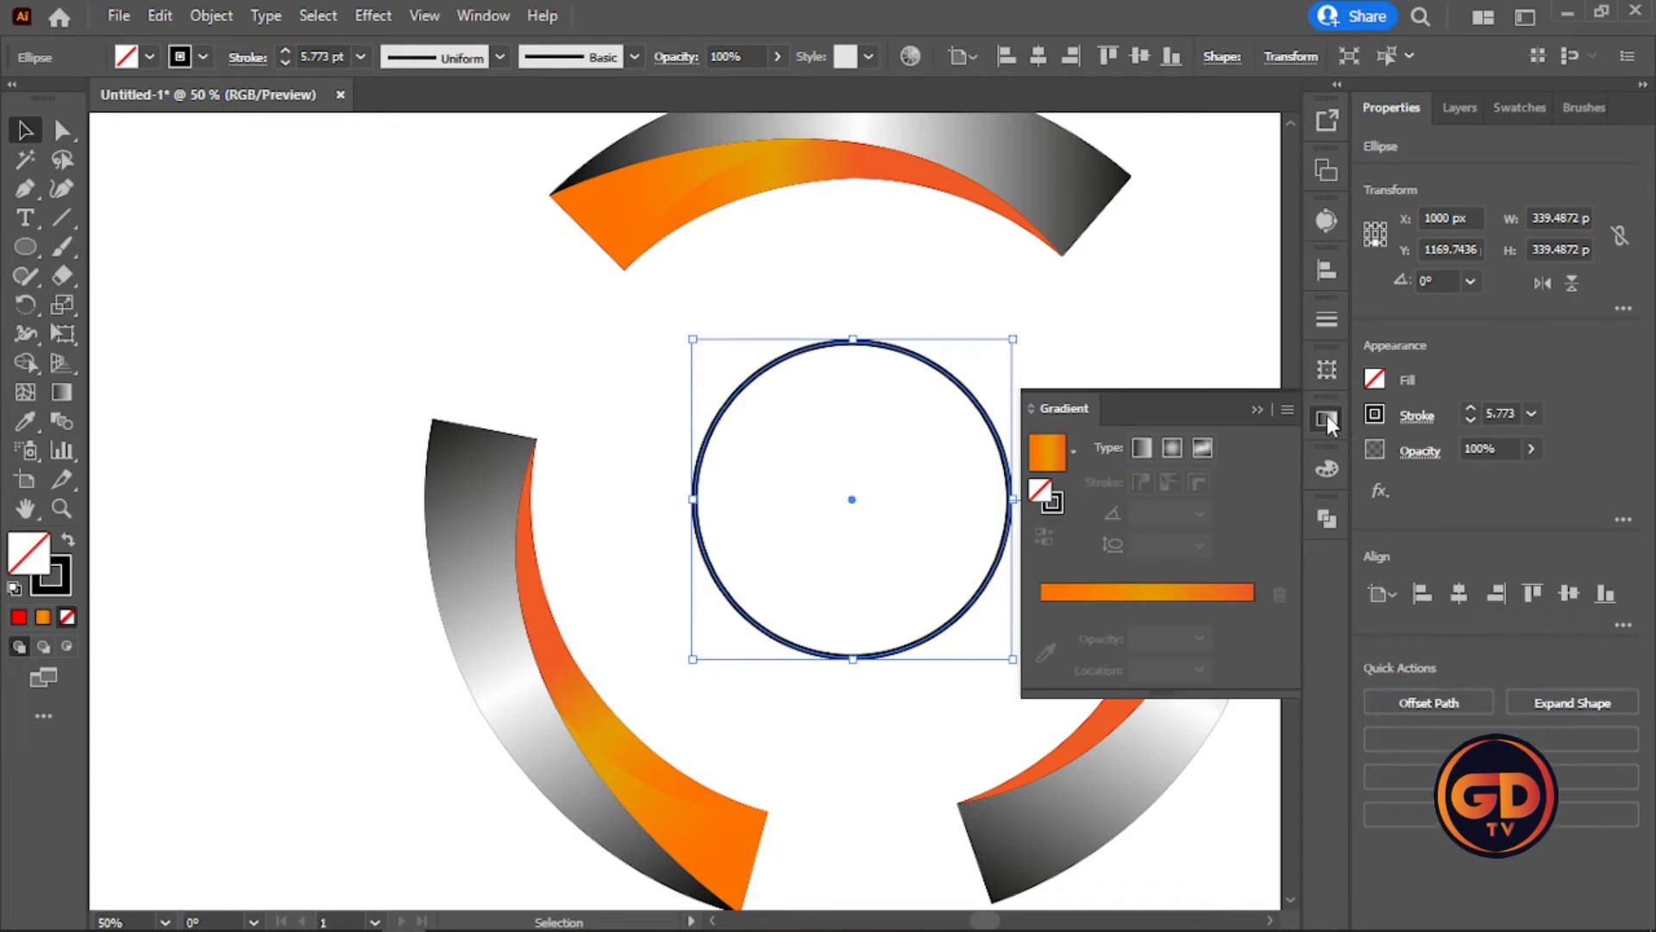
click(1055, 452)
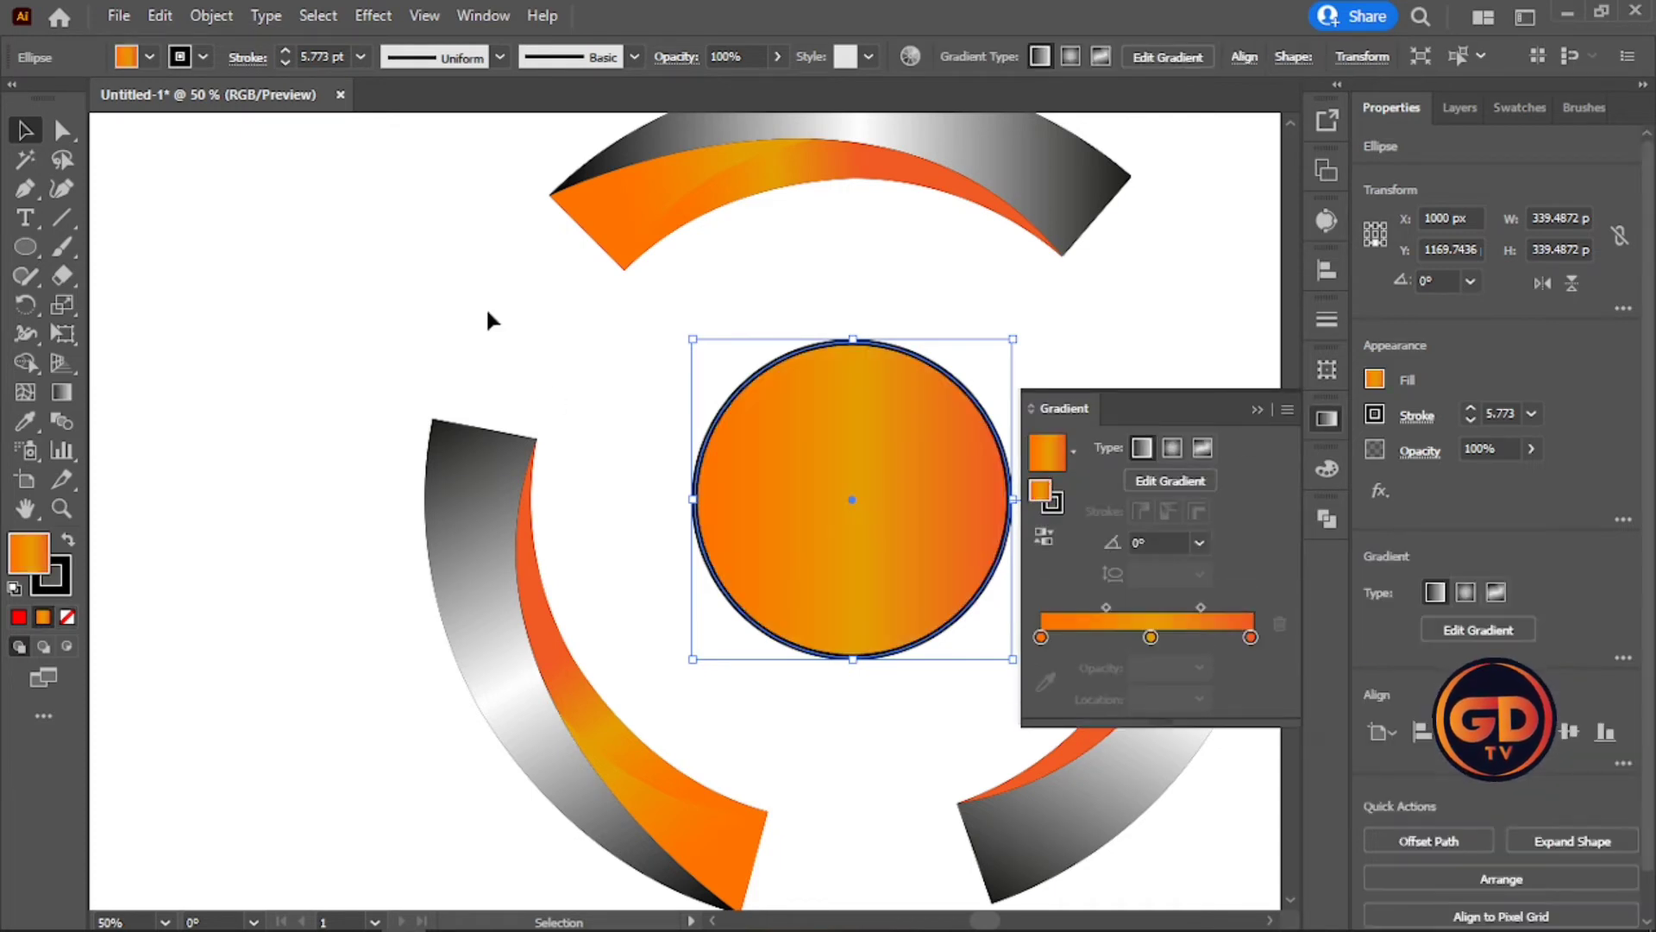
click(203, 54)
click(15, 97)
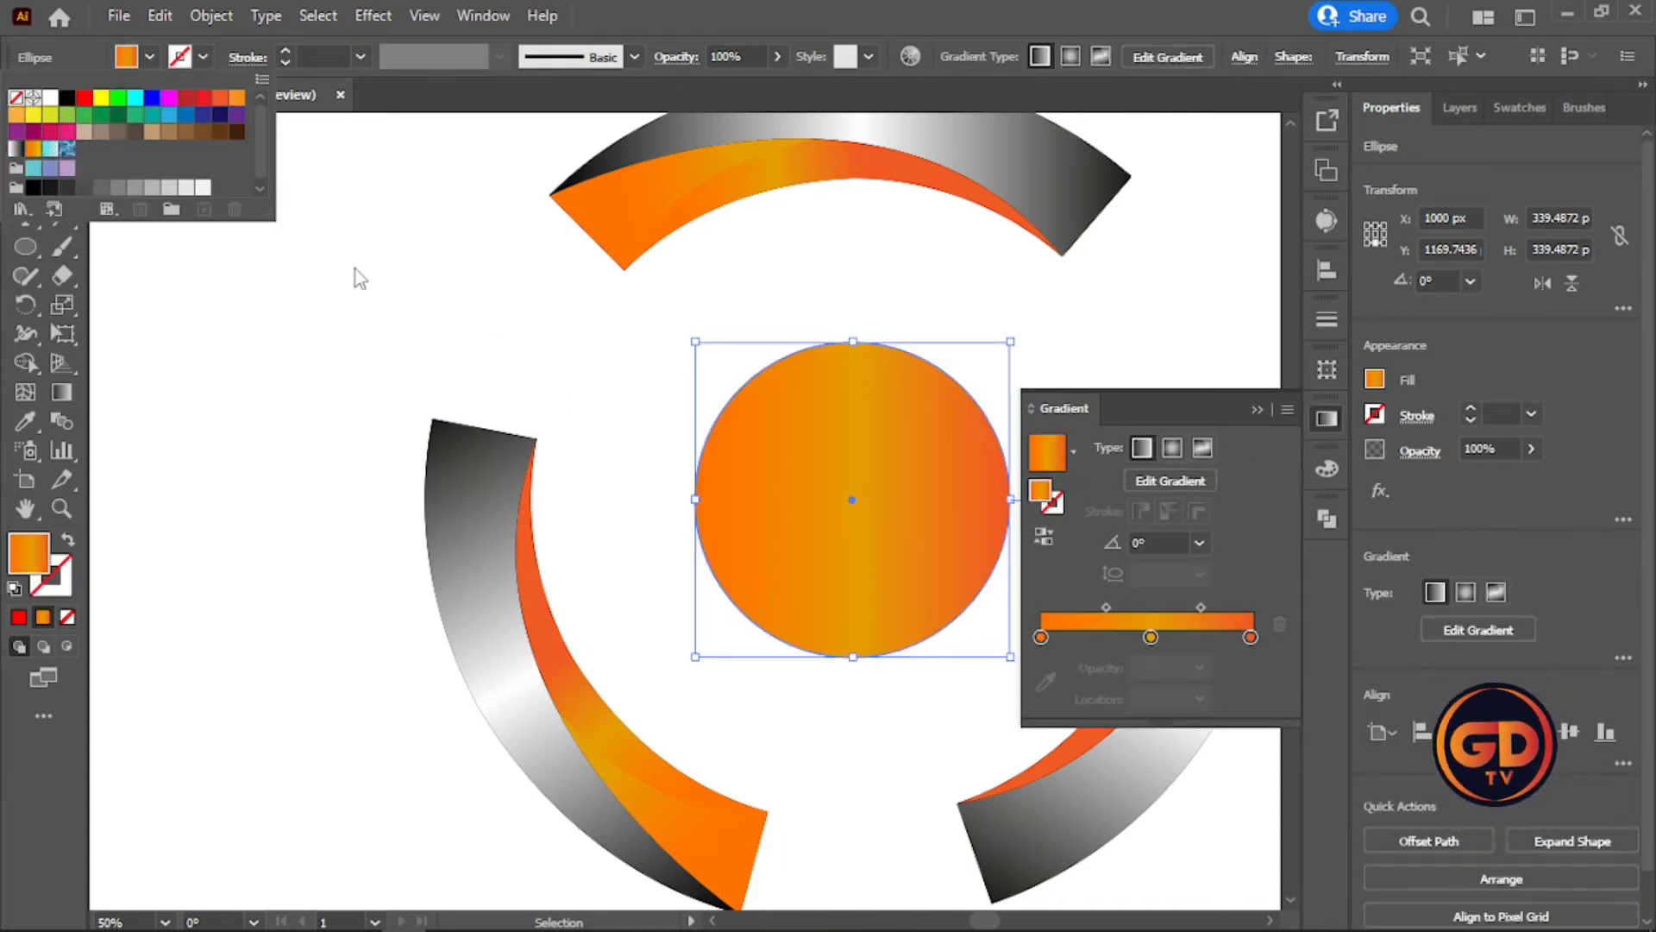
click(359, 278)
click(1168, 349)
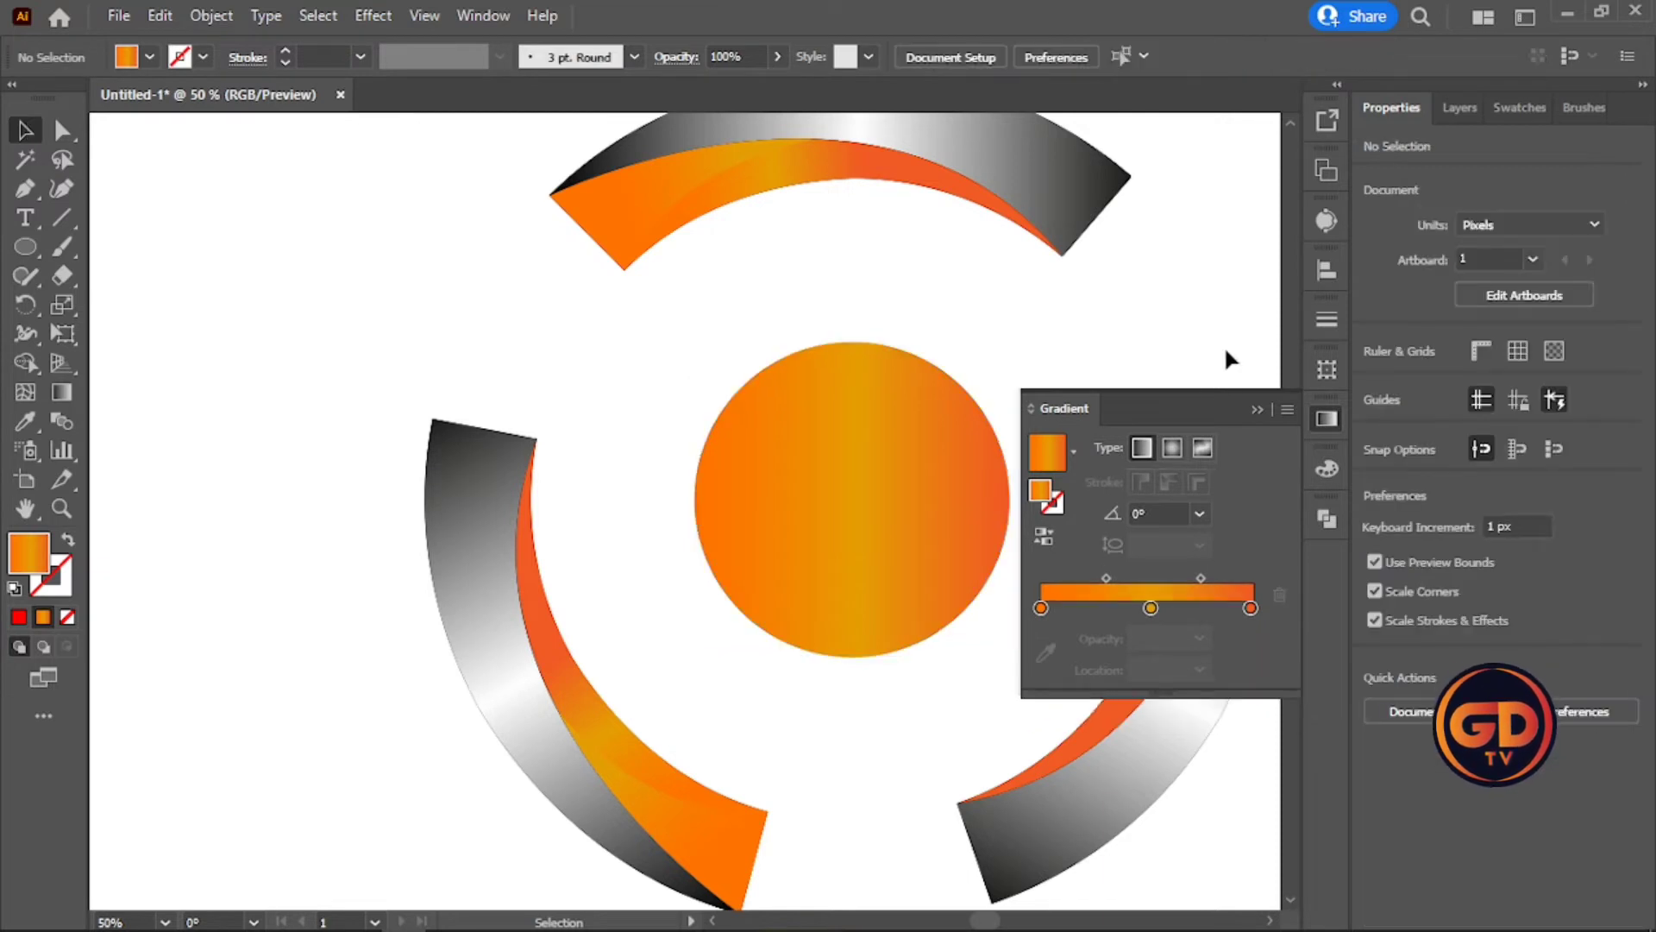
scroll(806, 448, down, 2)
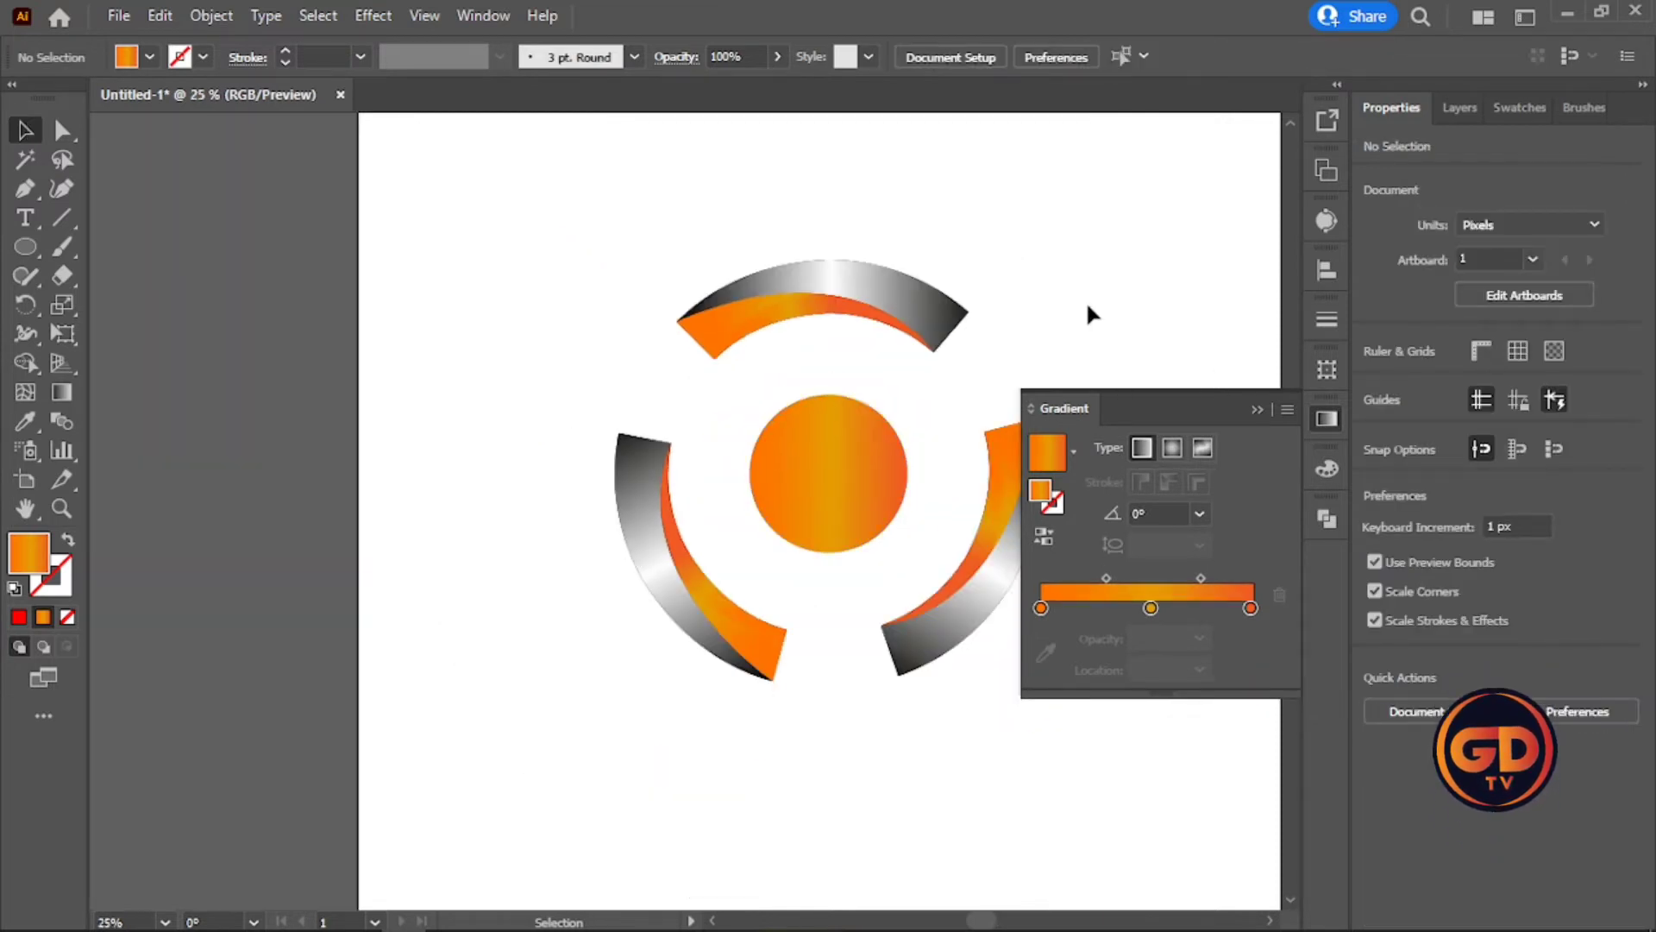
click(1256, 410)
scroll(811, 489, up, 2)
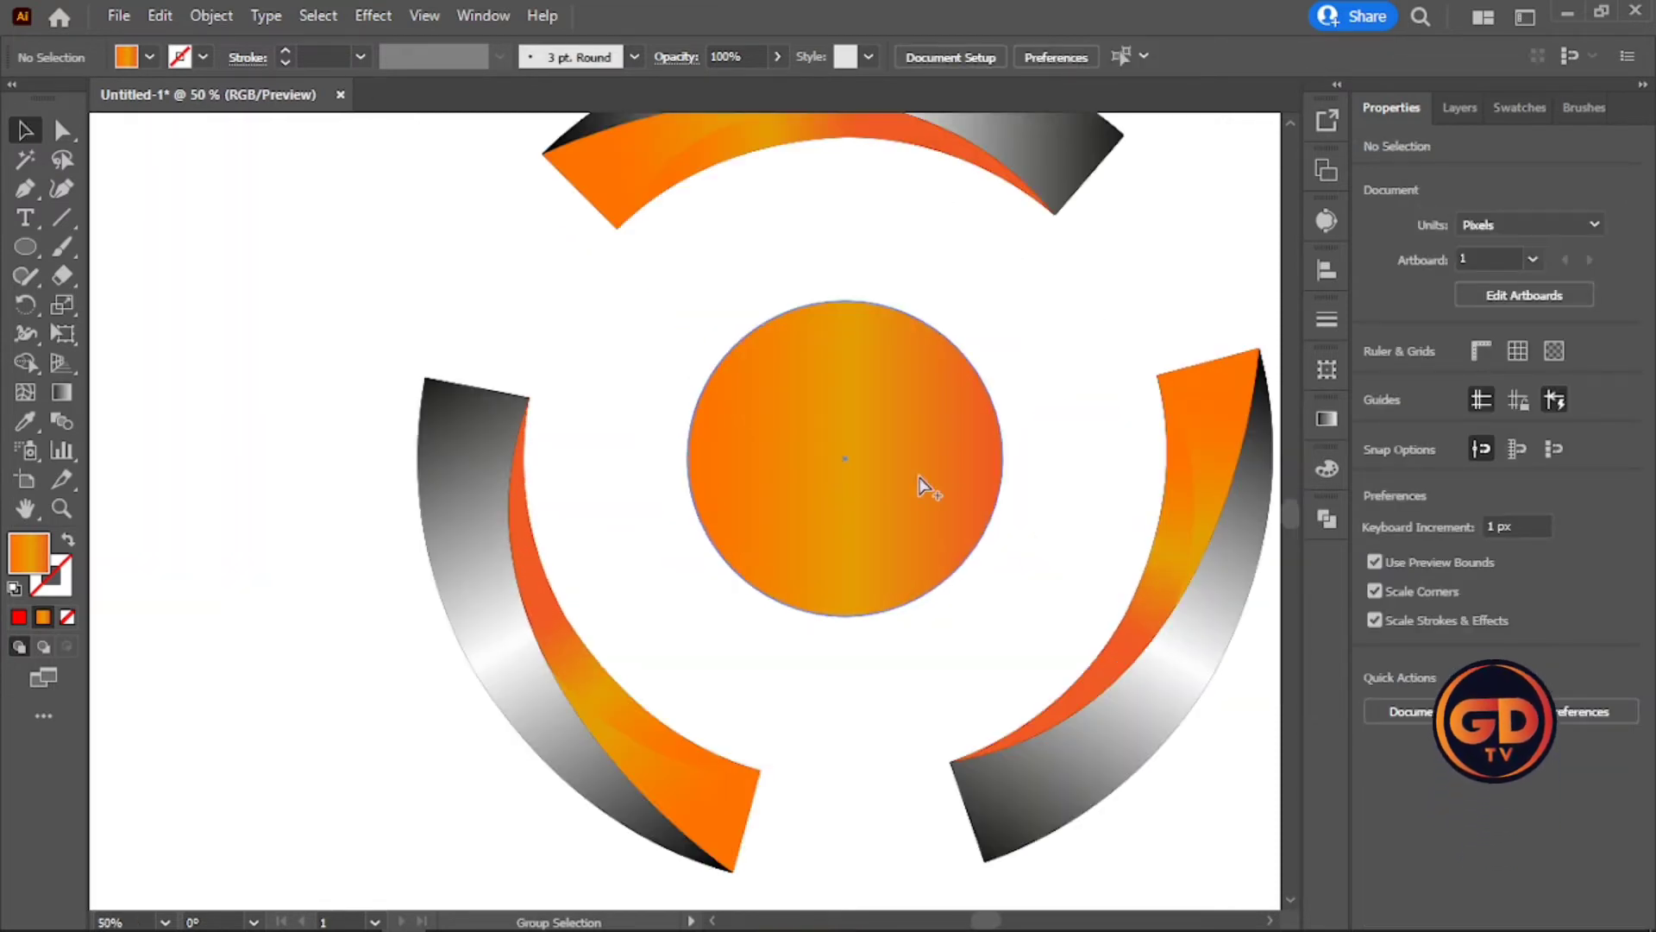
click(921, 487)
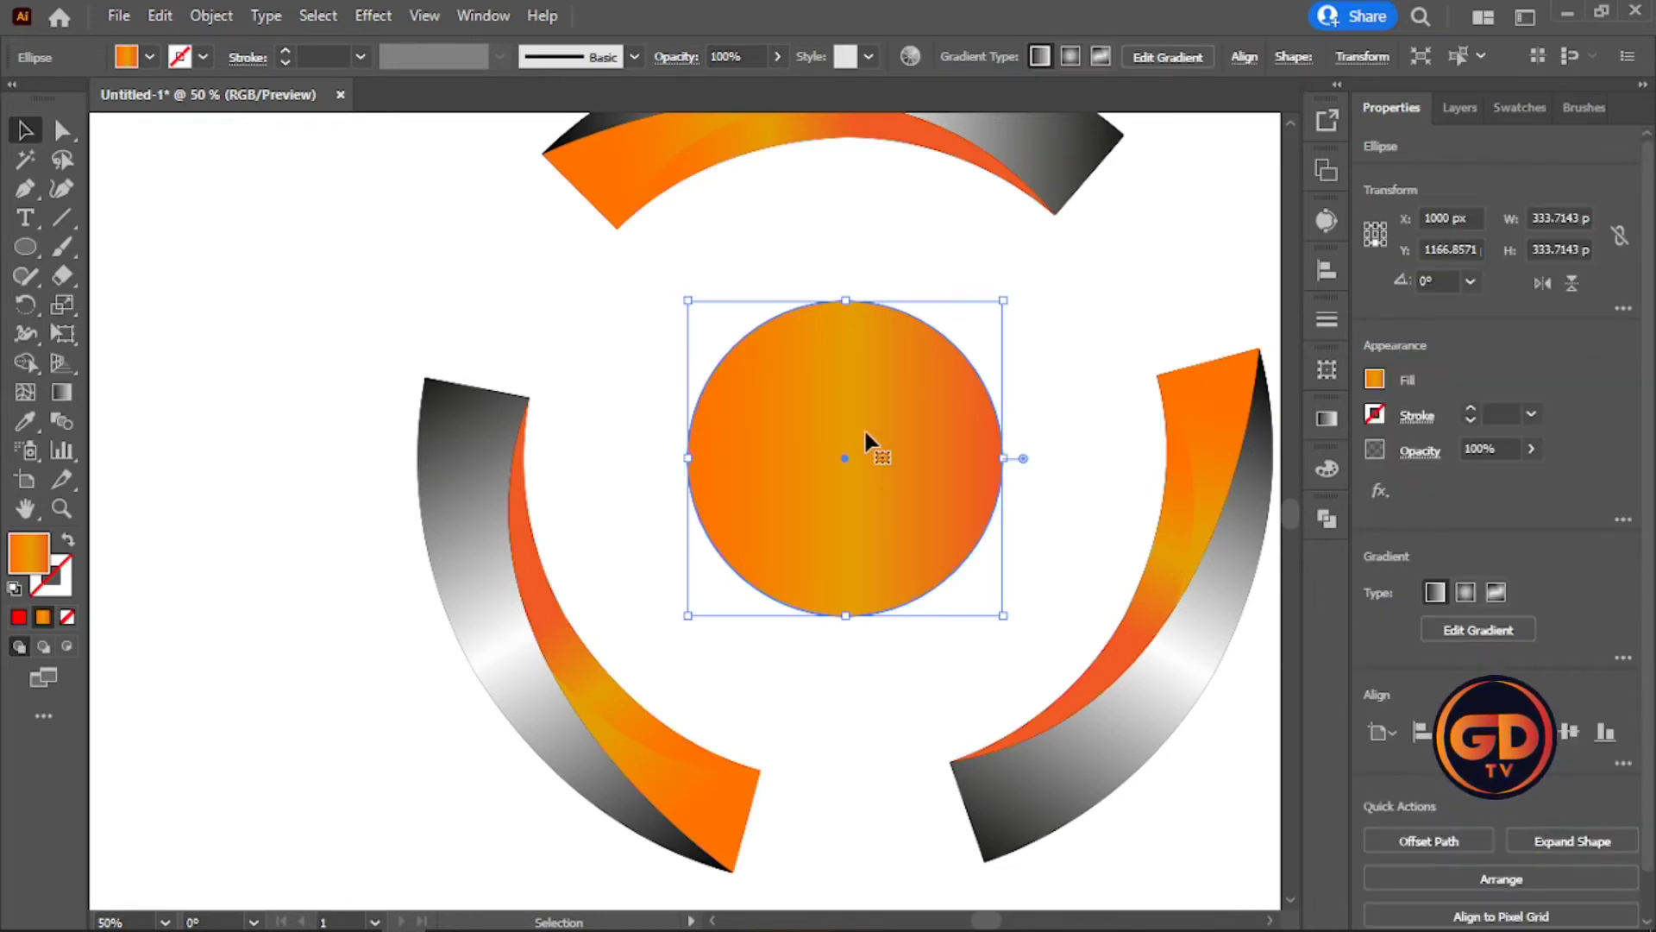
mouse_move(865, 432)
mouse_down()
mouse_move(897, 445)
mouse_move(884, 425)
mouse_up()
click(1167, 282)
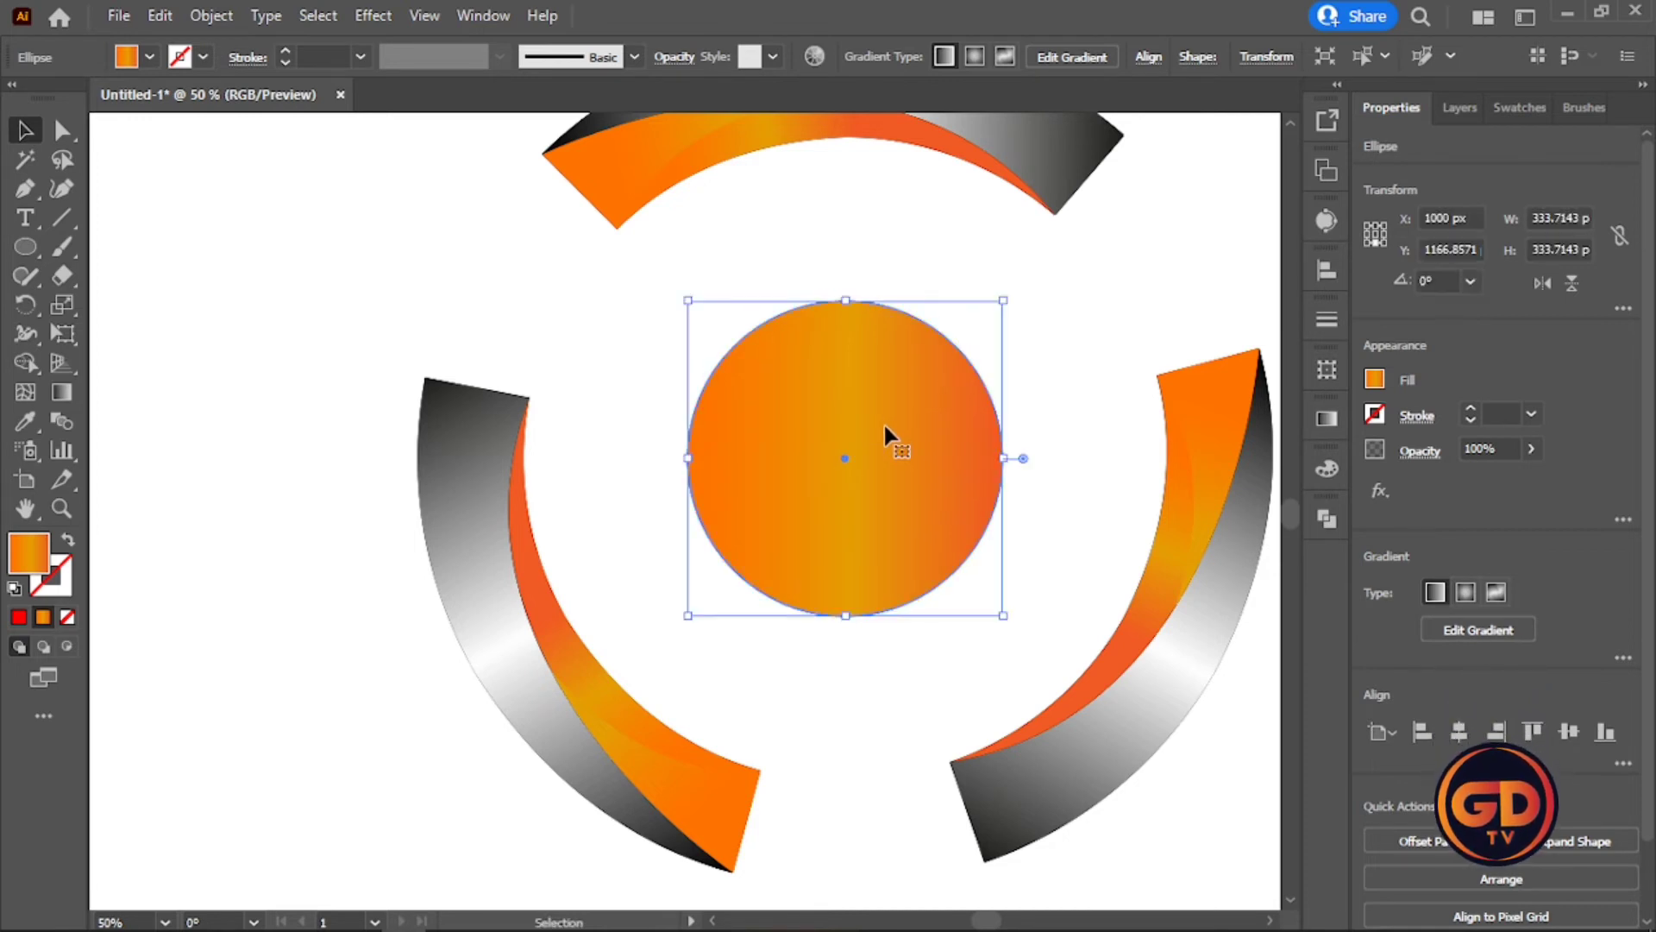
drag(1003, 301, 938, 367)
key(ctrl+shift+a)
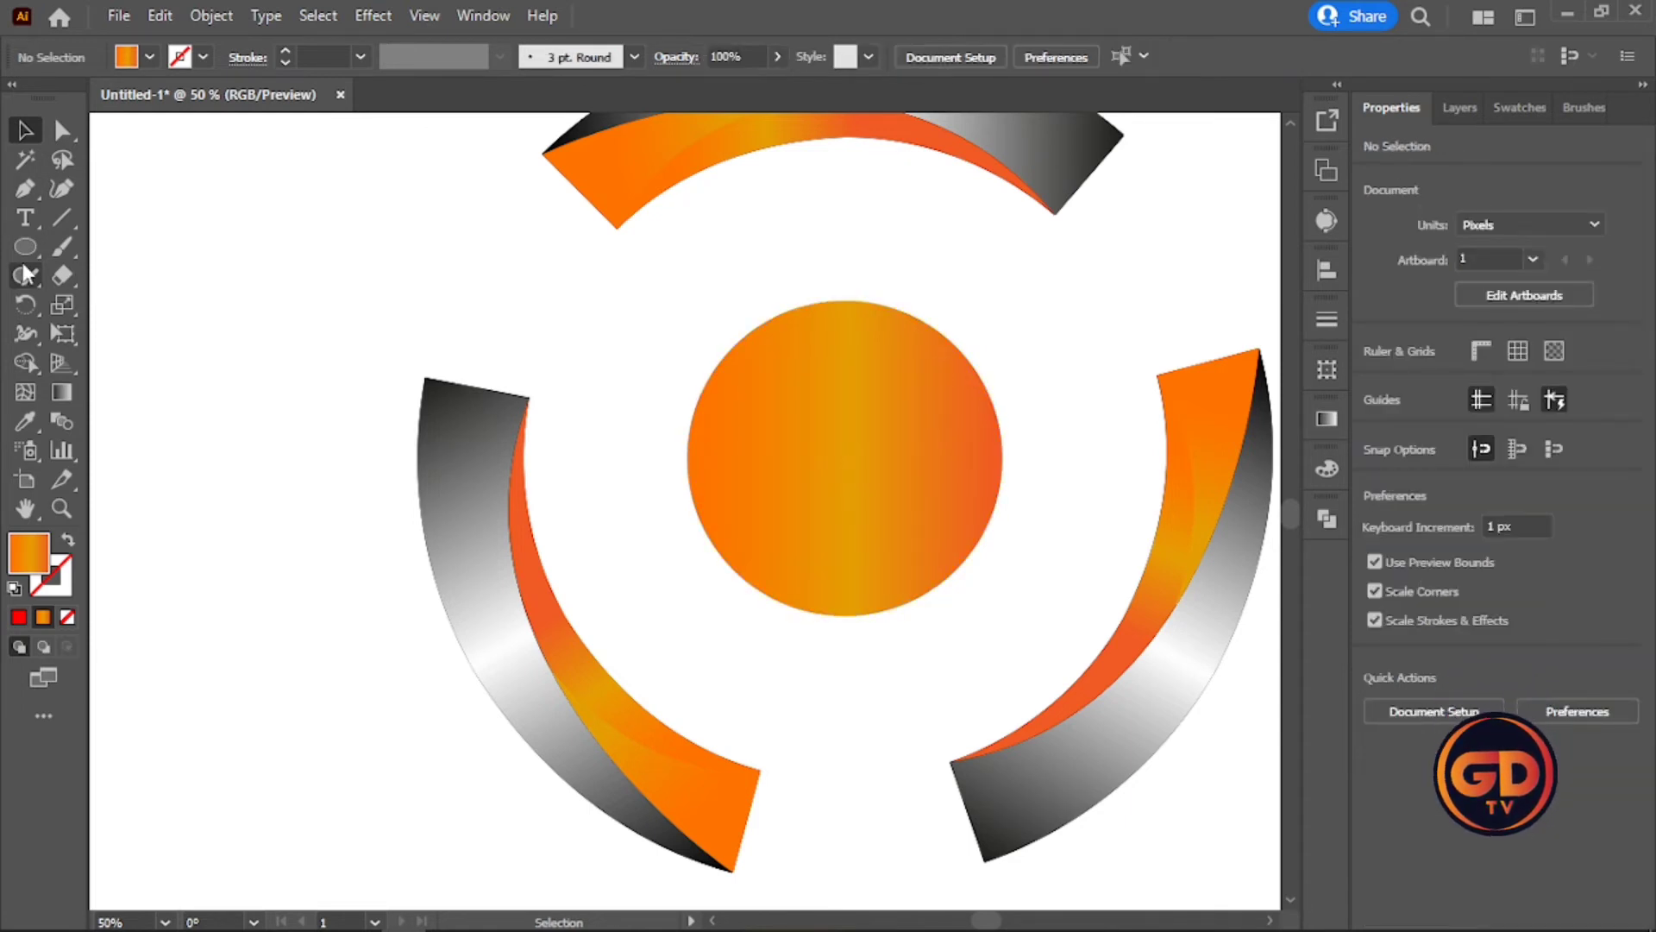
Draw a smaller circle about 200 px in diameter over the upper-left part of the gradient circle.
key(l)
drag(722, 316, 913, 505)
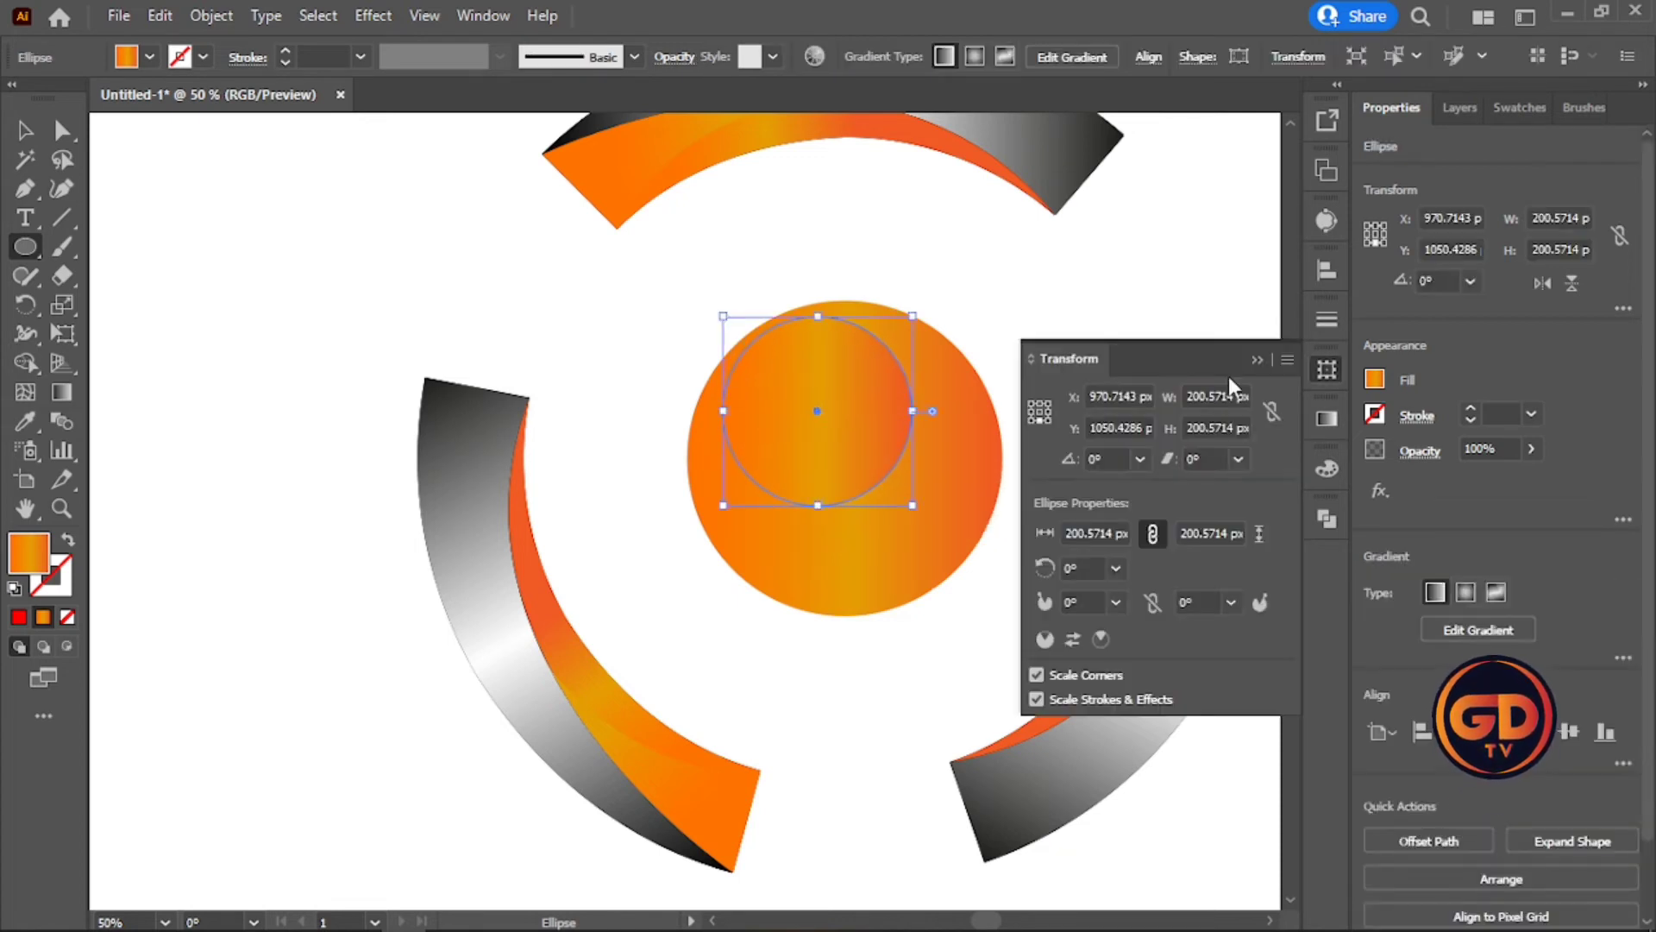
click(1261, 359)
Try solid white, red-orange and orange (R=247 G=147 B=30) fills on the smaller circle.
click(1327, 423)
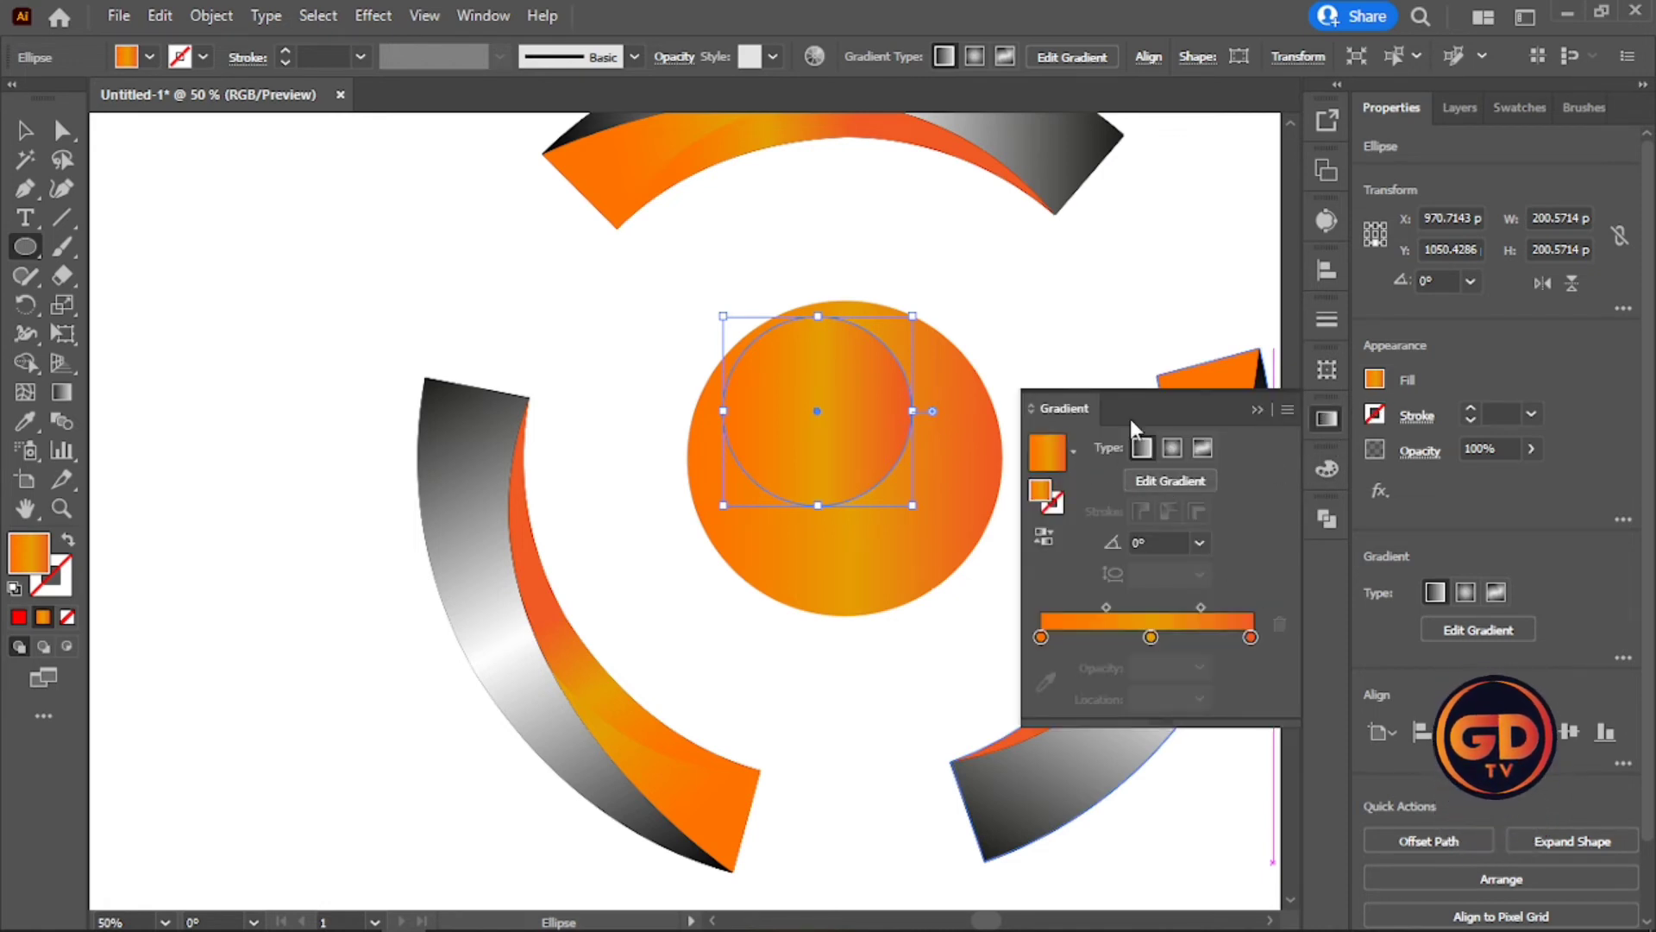
click(1376, 381)
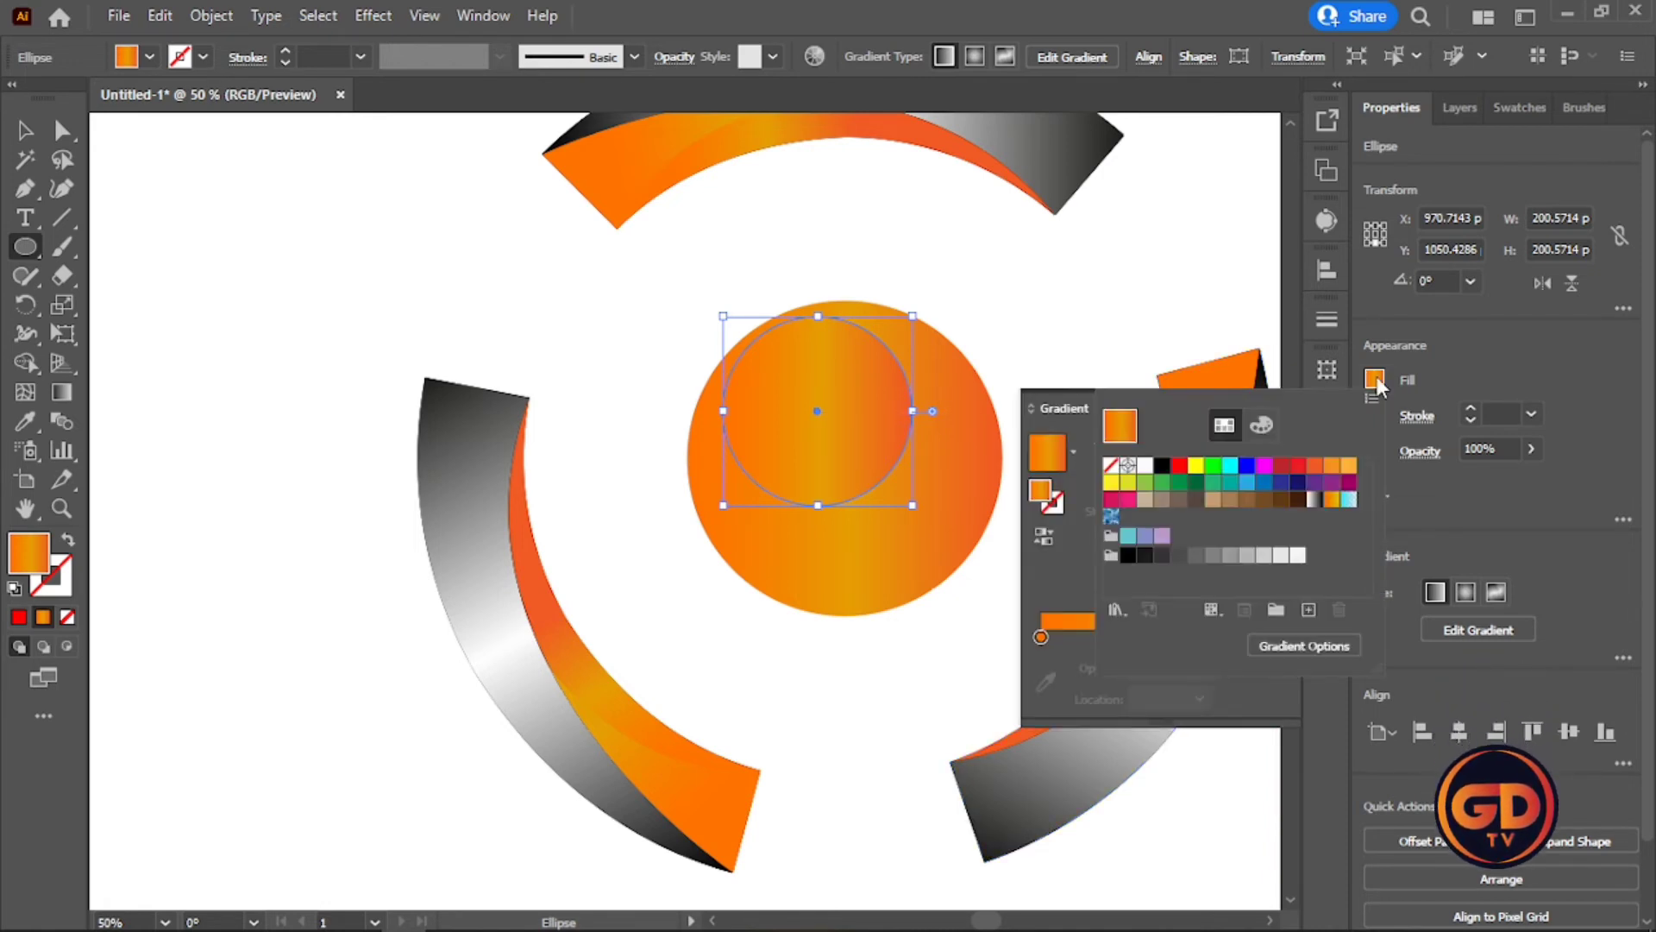
click(1145, 466)
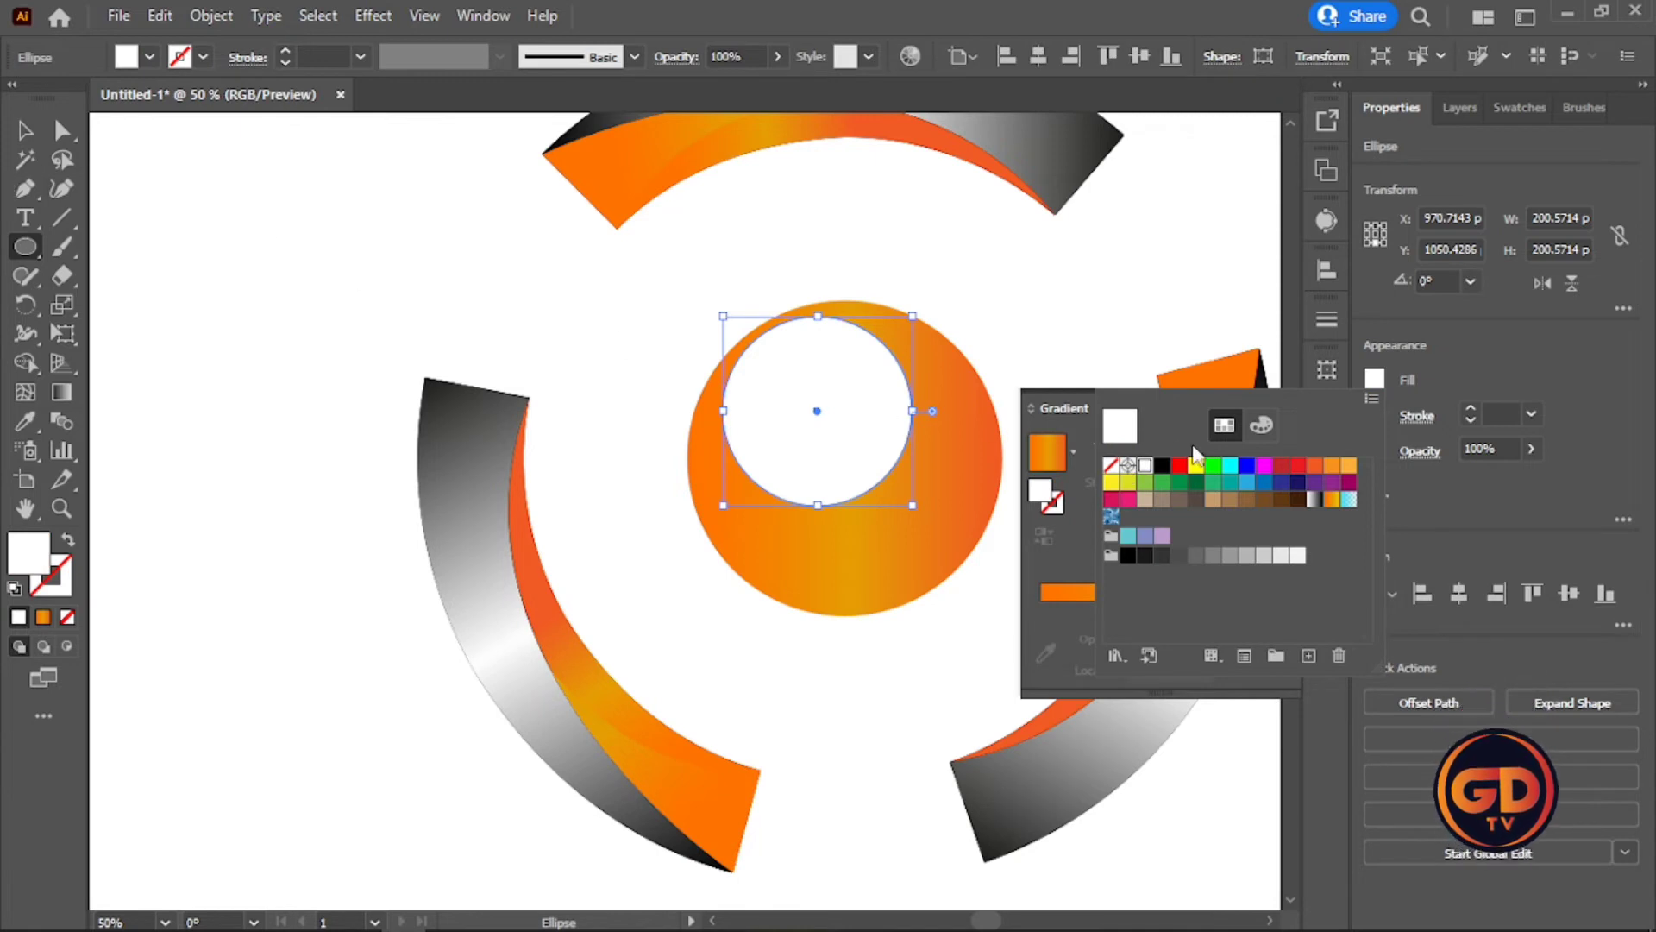
click(1317, 469)
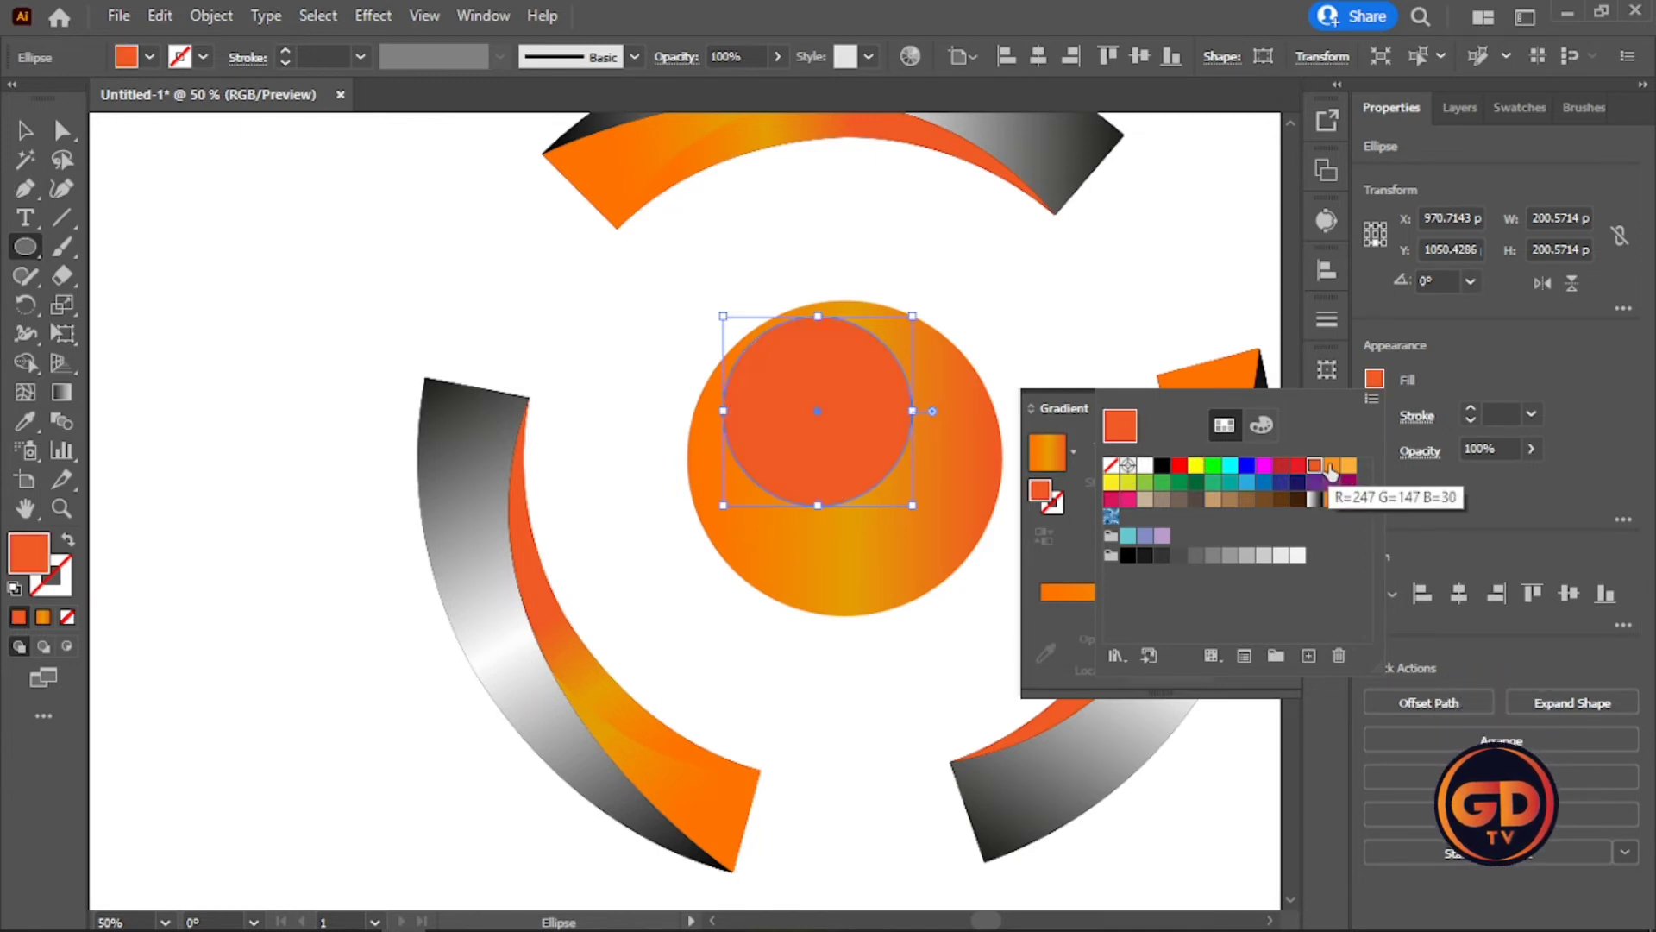
click(1331, 468)
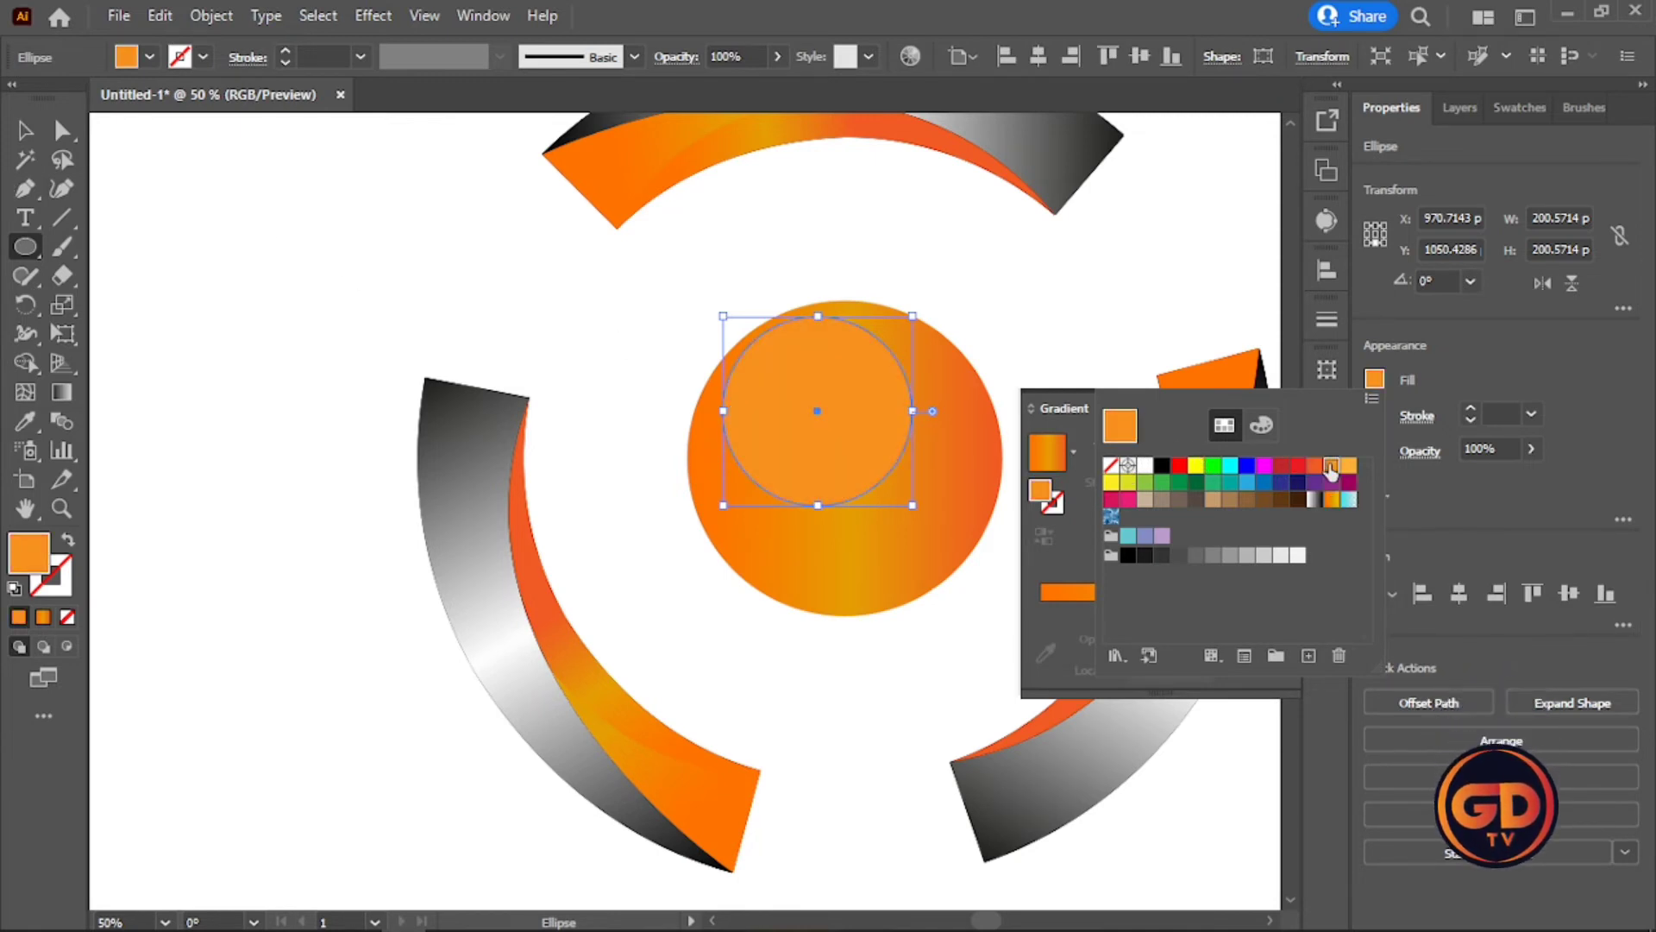
Lower the smaller circle's opacity to 15% and fill it with white as a highlight.
click(1584, 537)
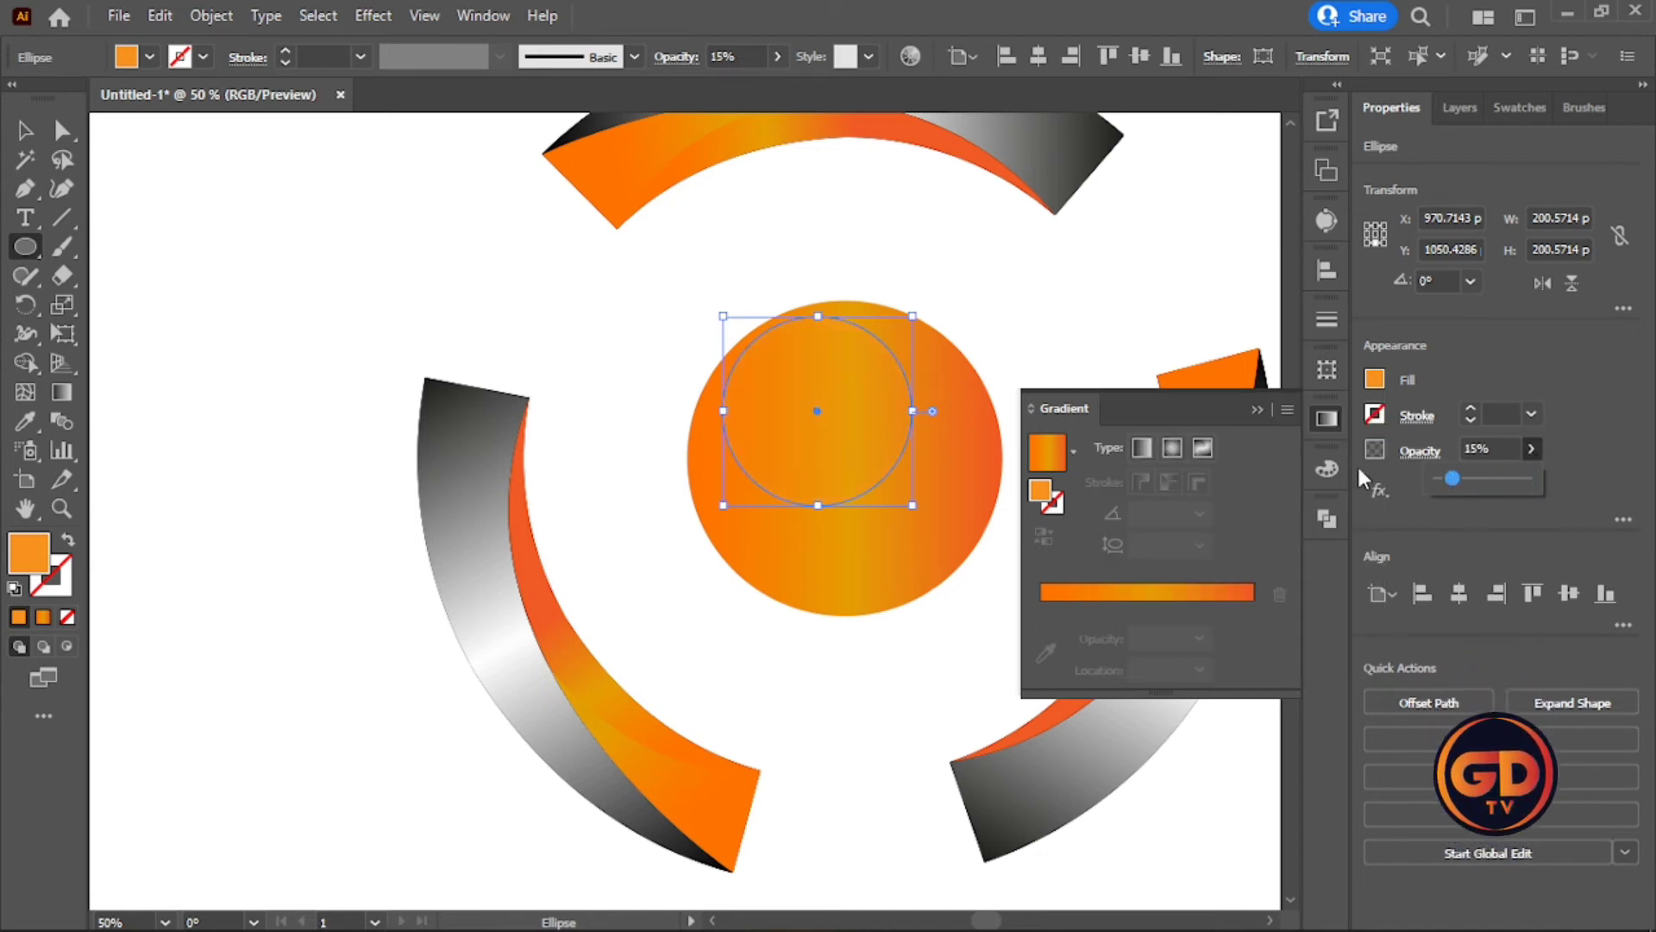
click(1373, 379)
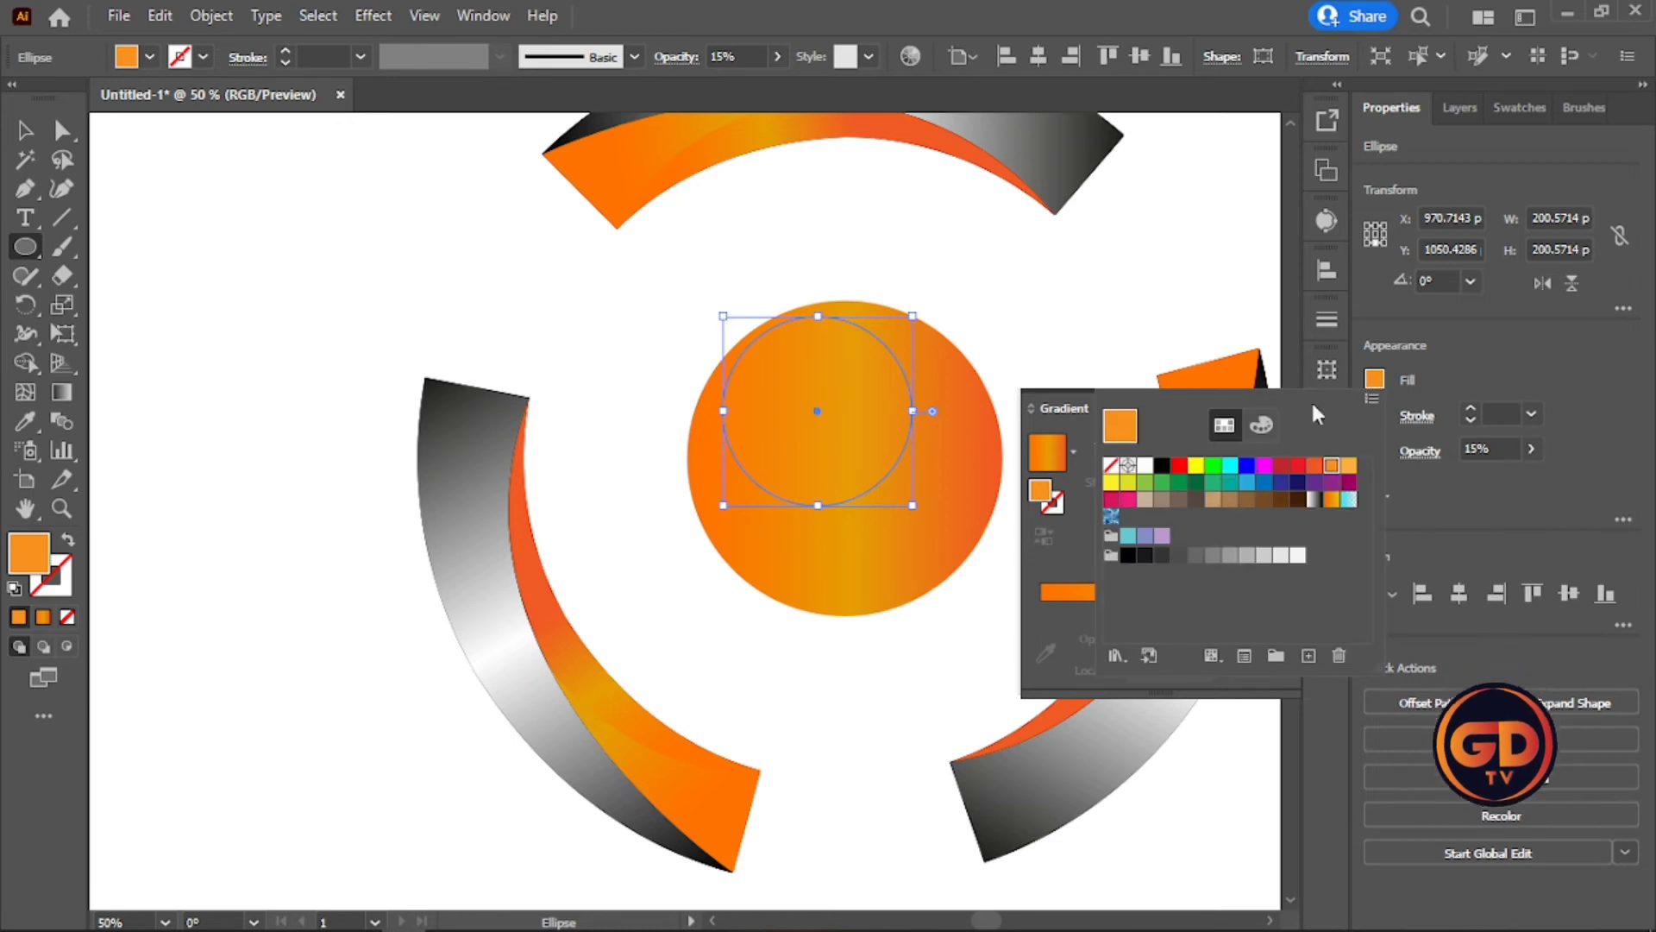
click(1145, 465)
click(1091, 352)
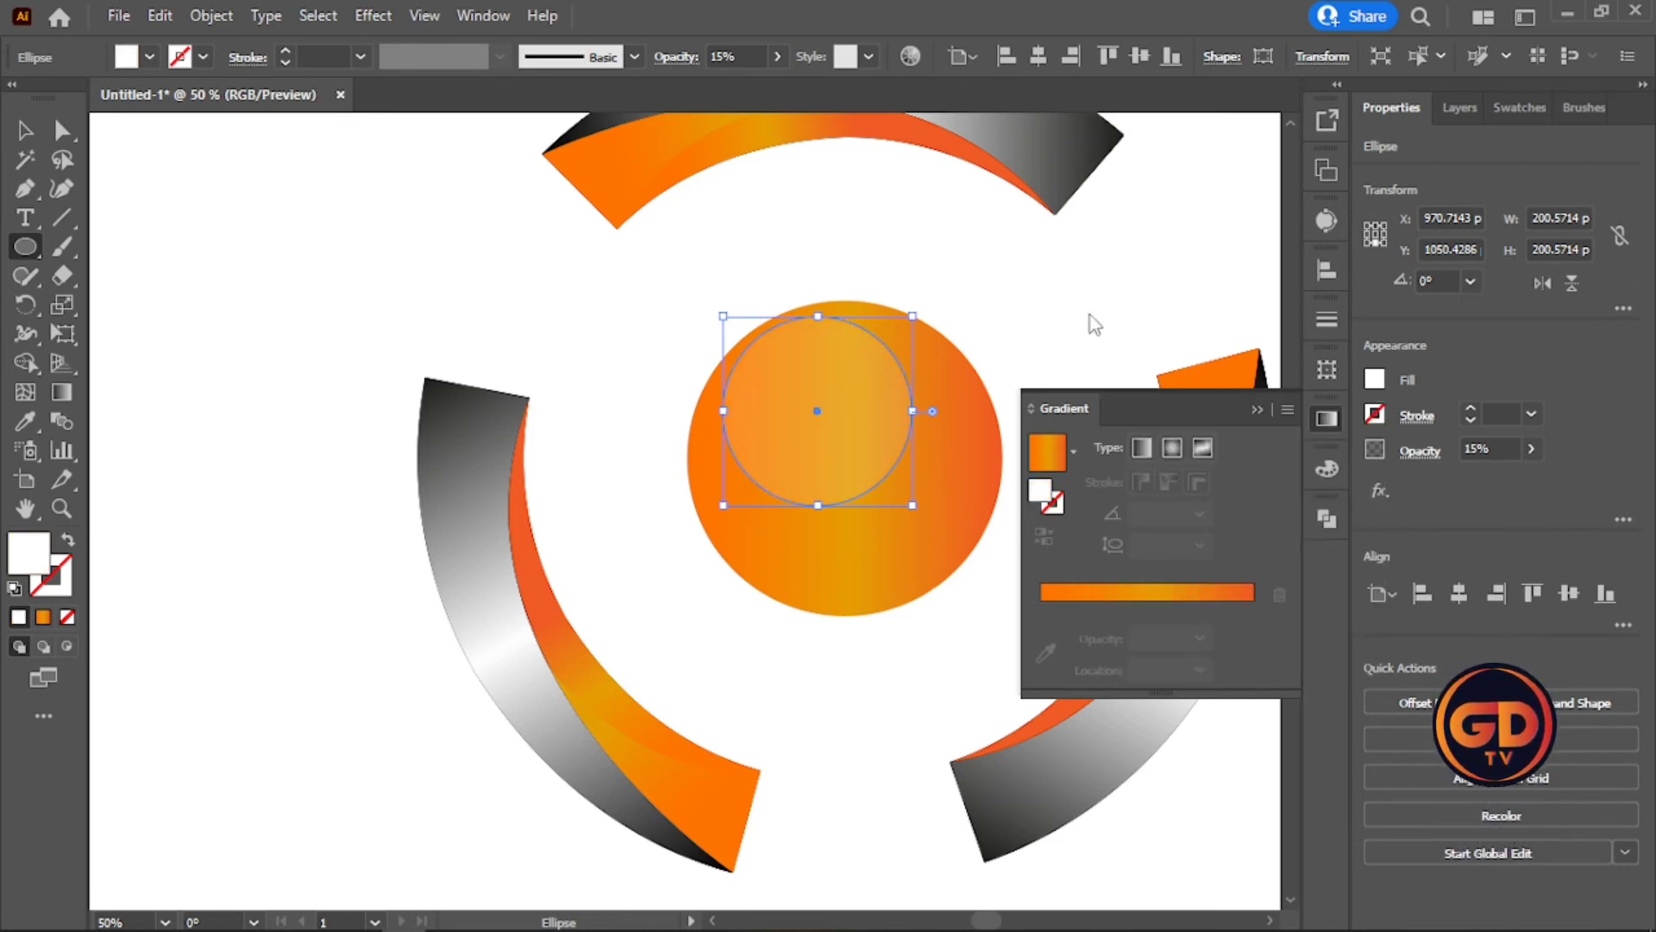
Apply a Gaussian Blur with a radius of about 72 px to the small white highlight circle.
click(24, 136)
click(636, 457)
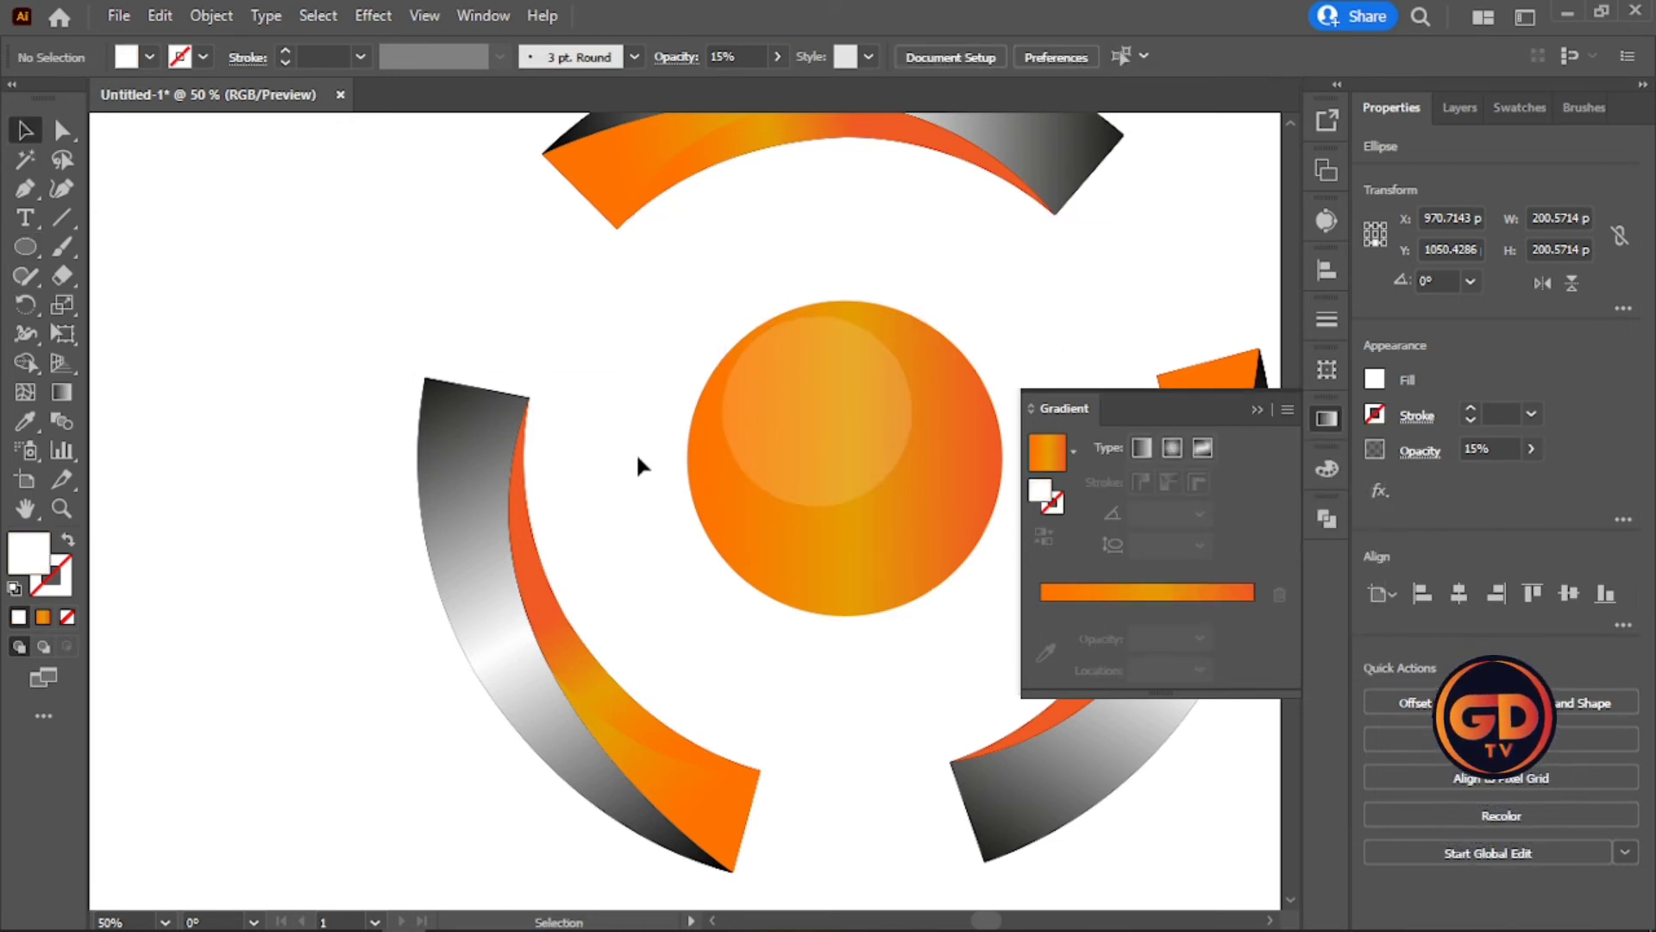
click(737, 360)
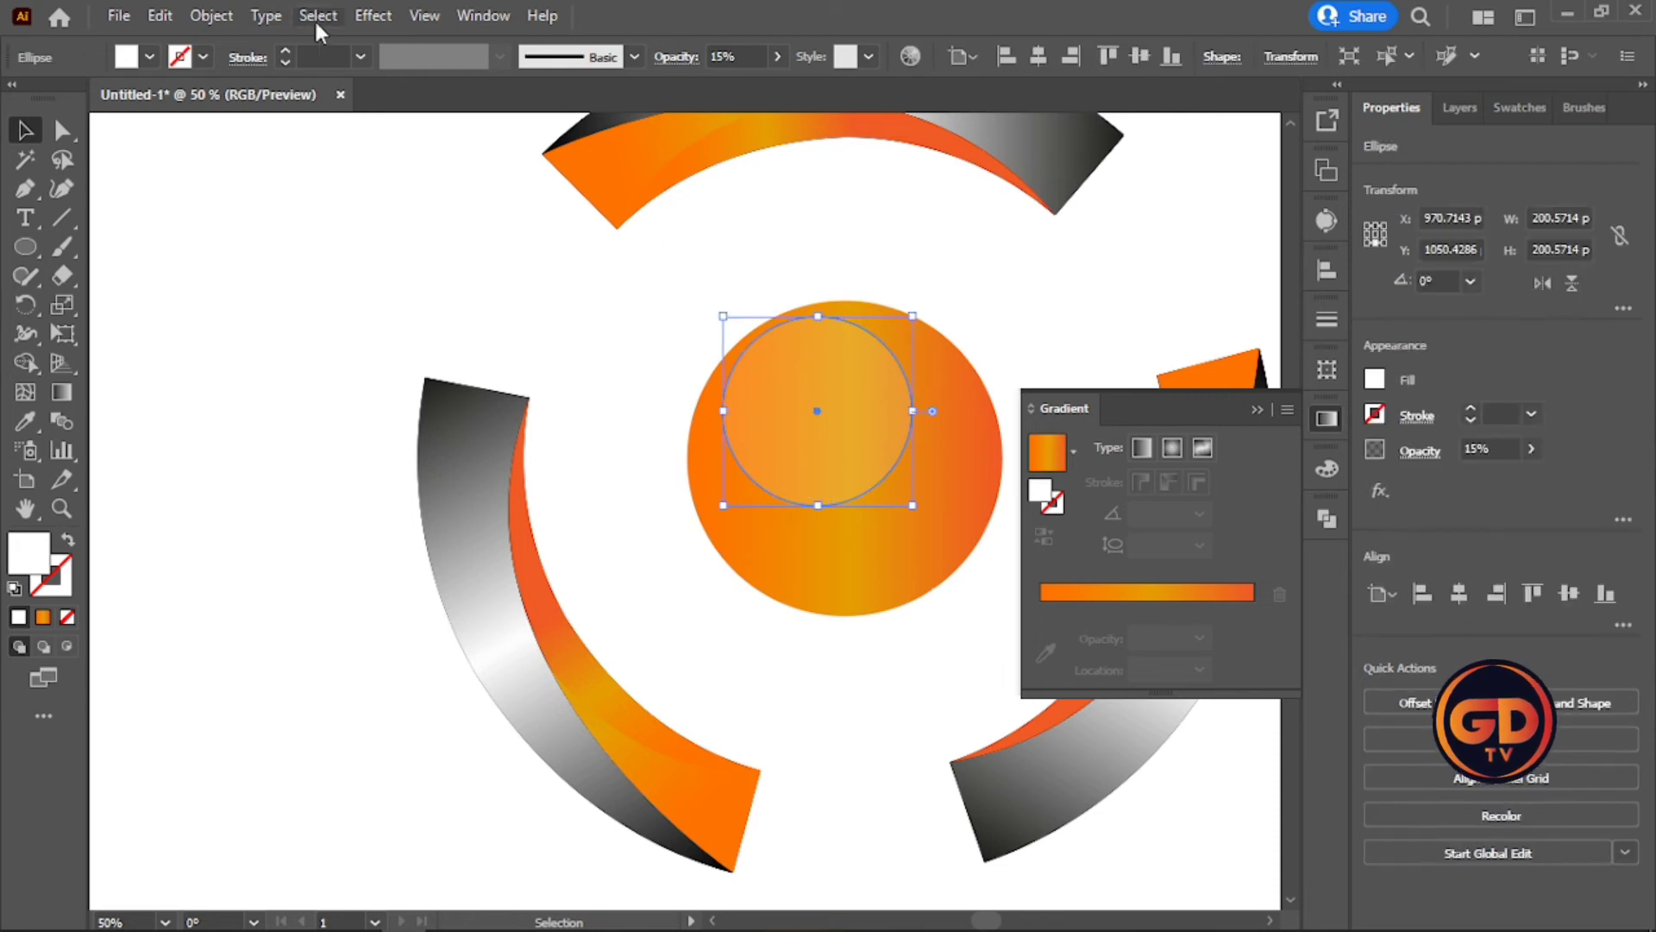
click(373, 16)
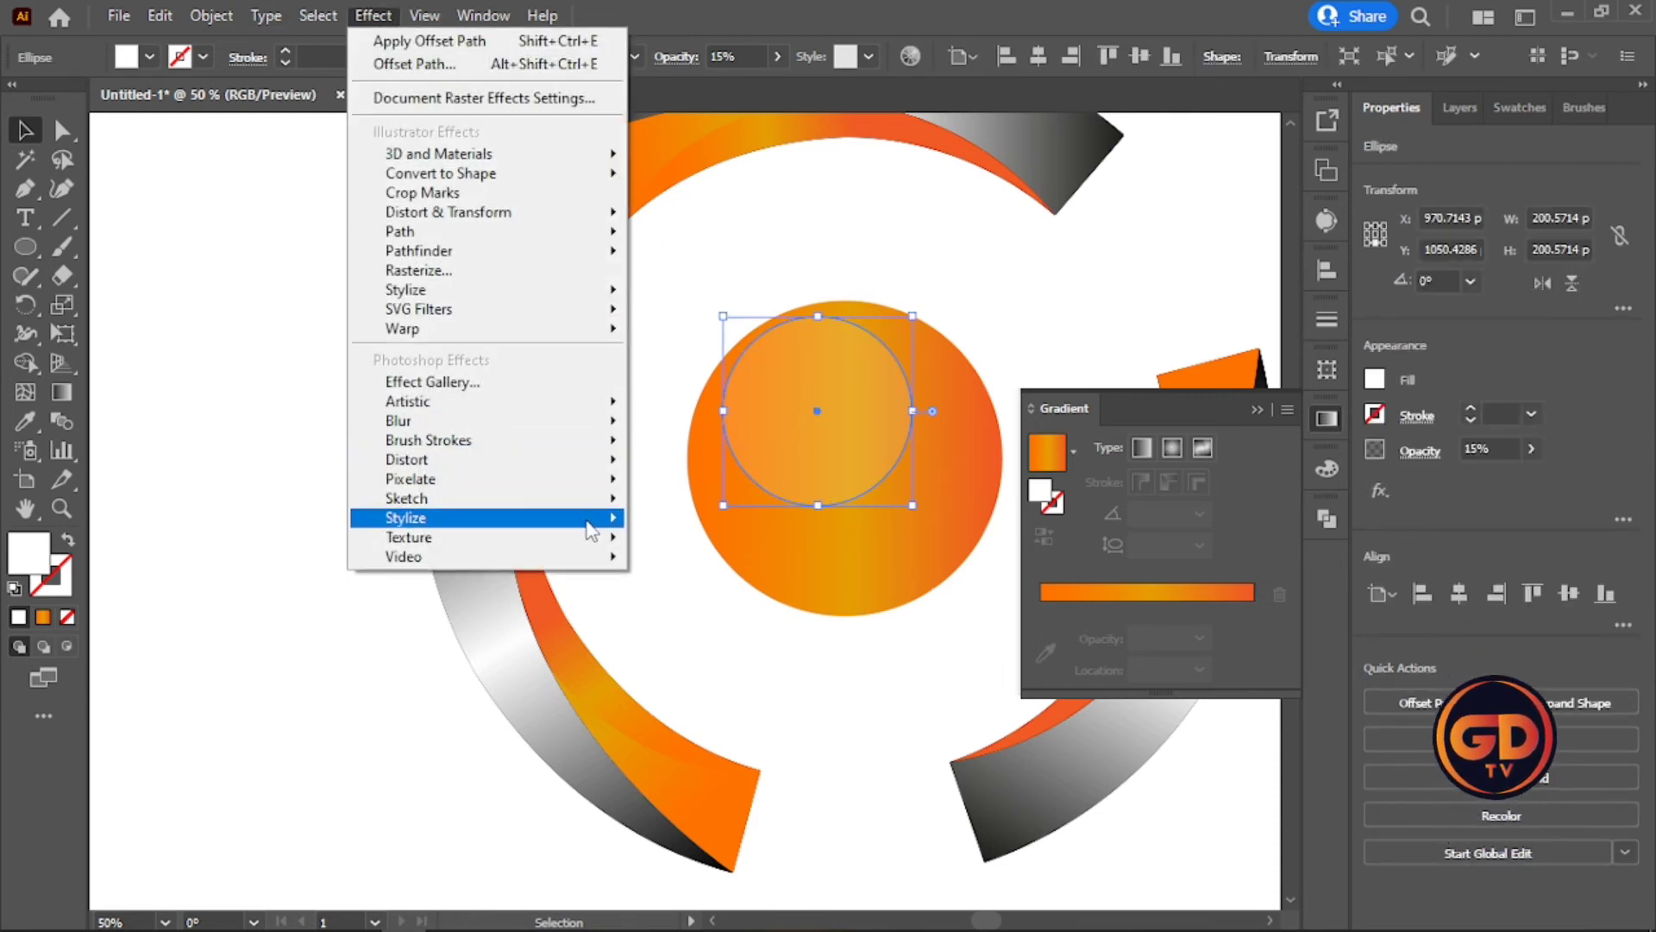
mouse_move(593, 546)
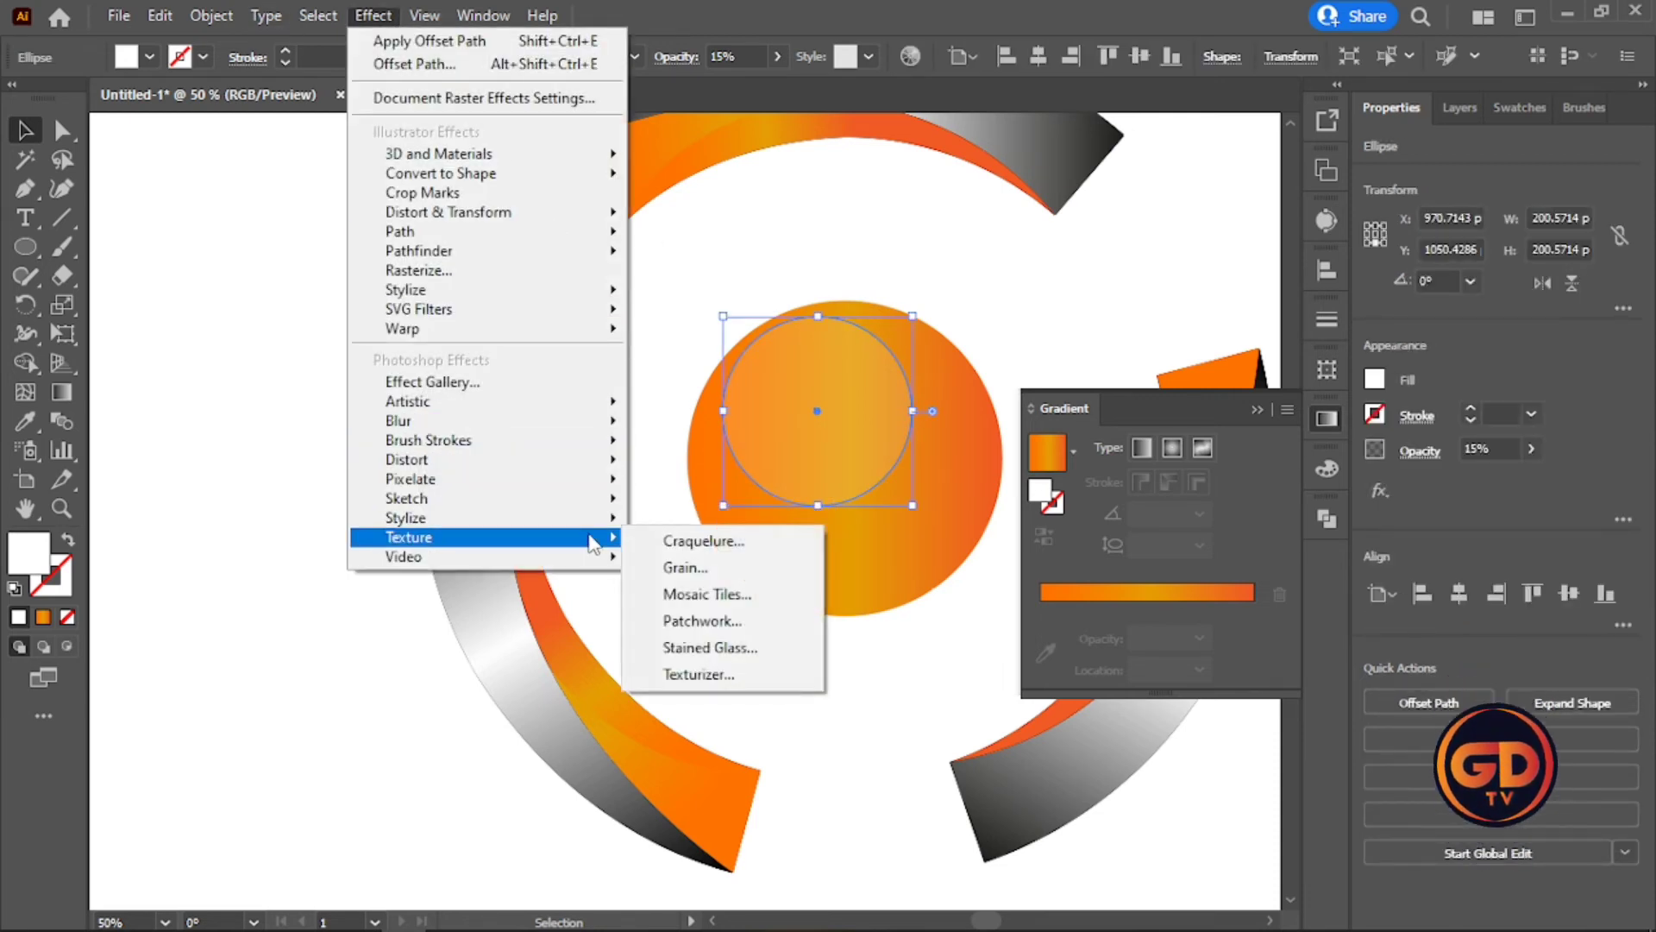
mouse_move(565, 469)
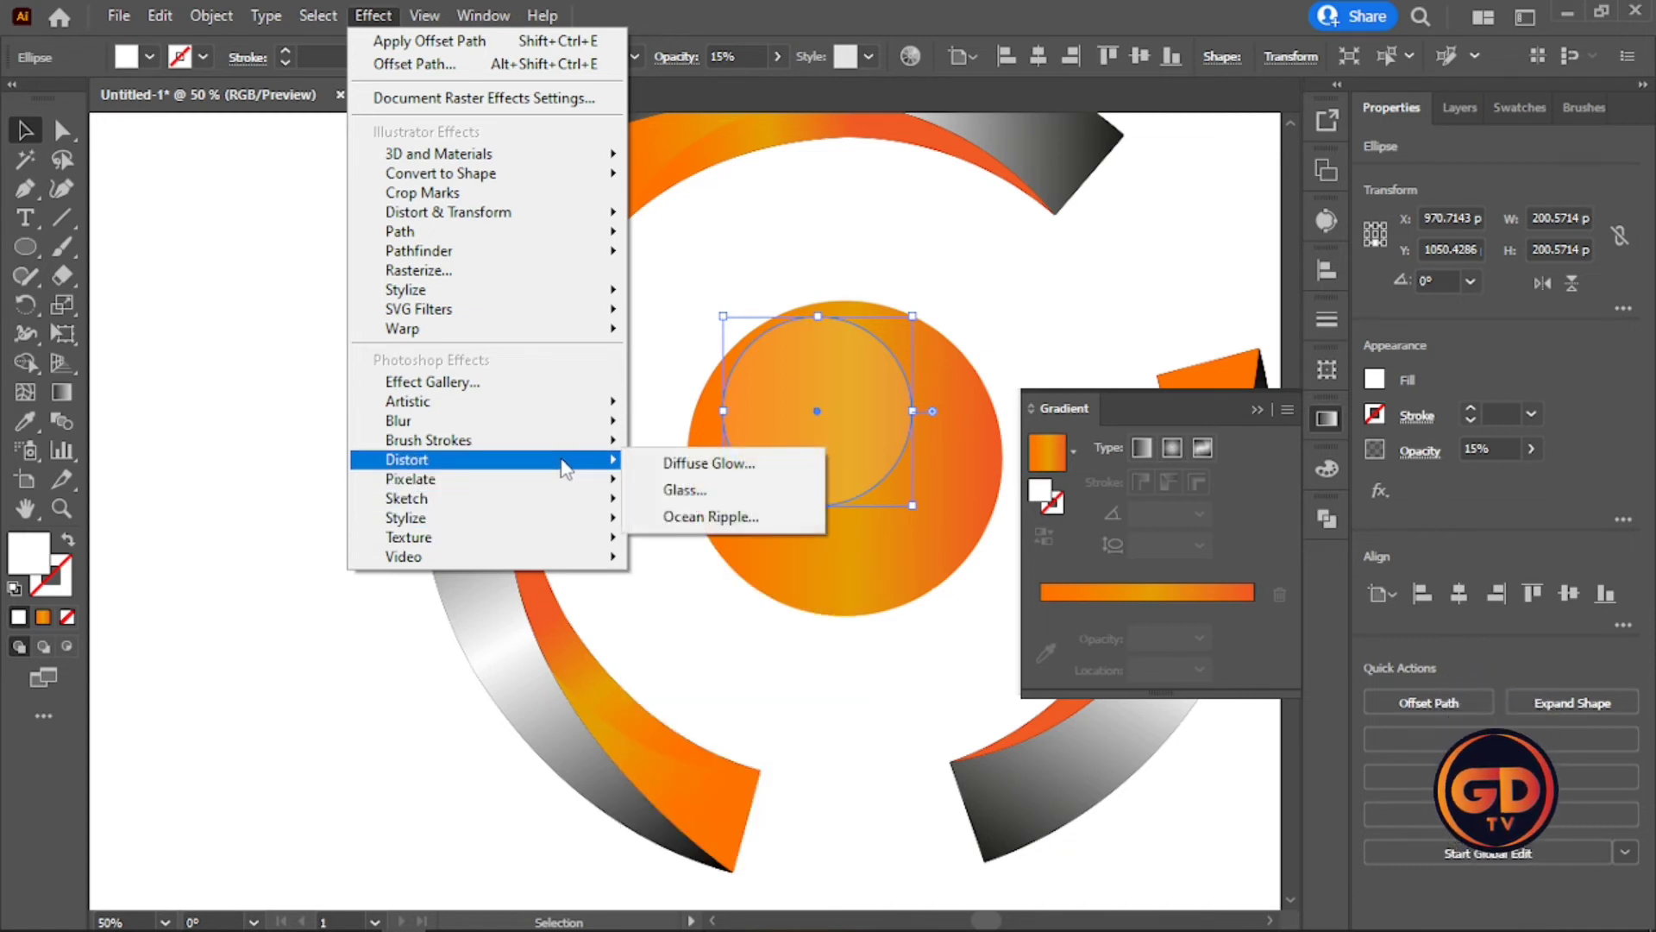
mouse_move(557, 421)
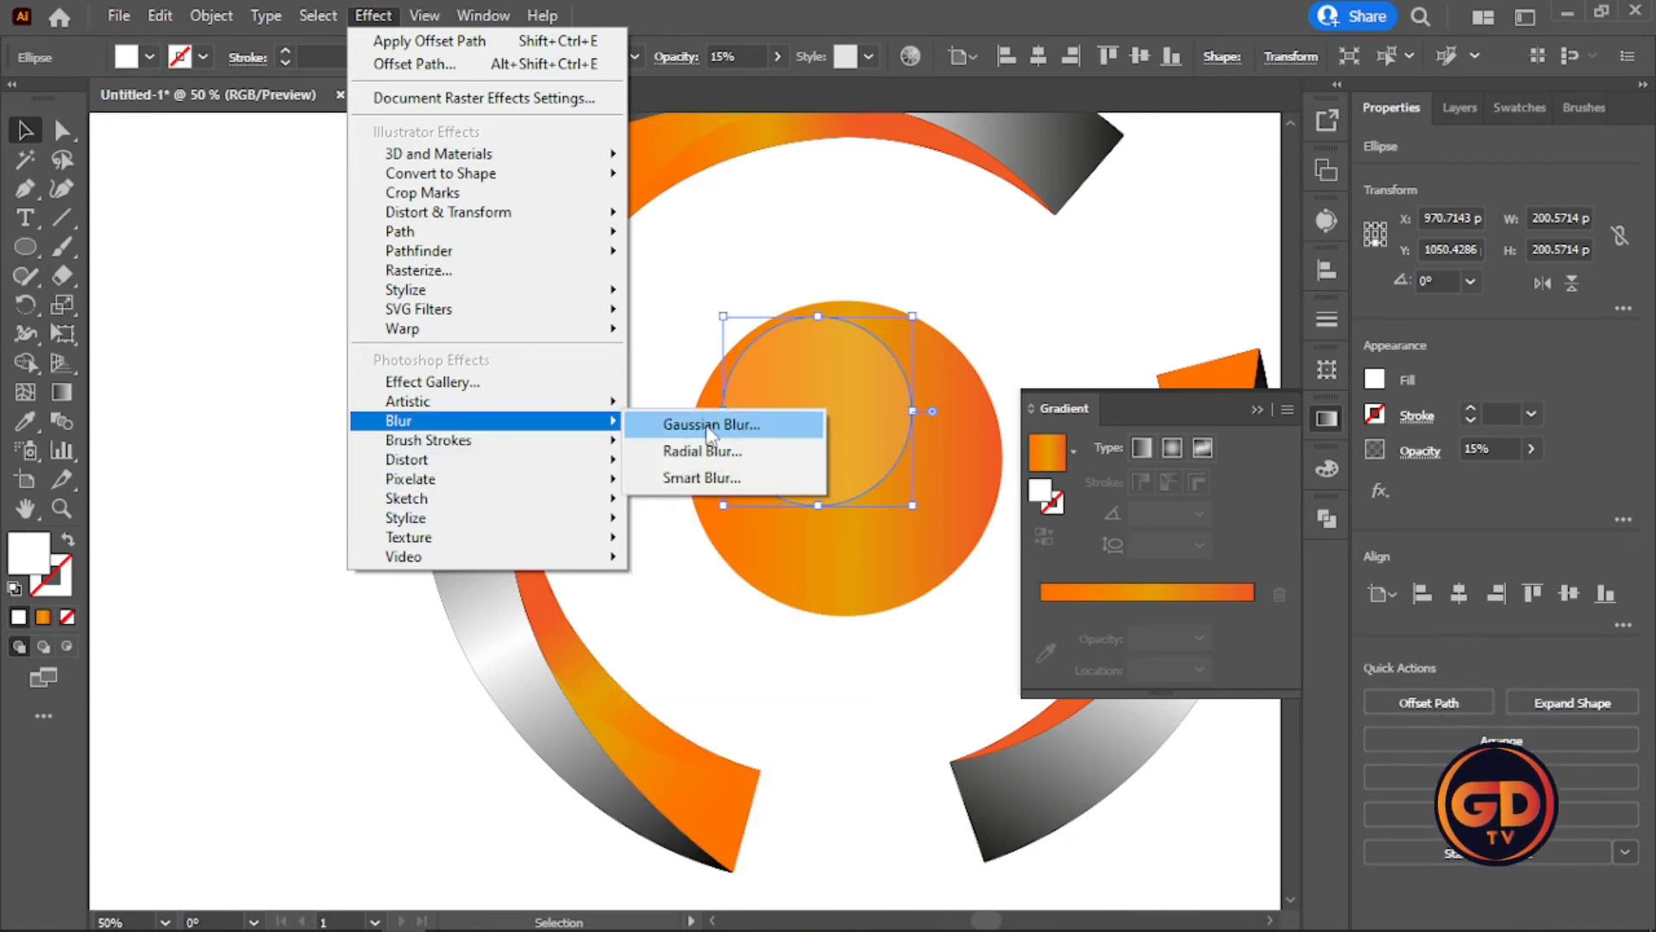
click(707, 425)
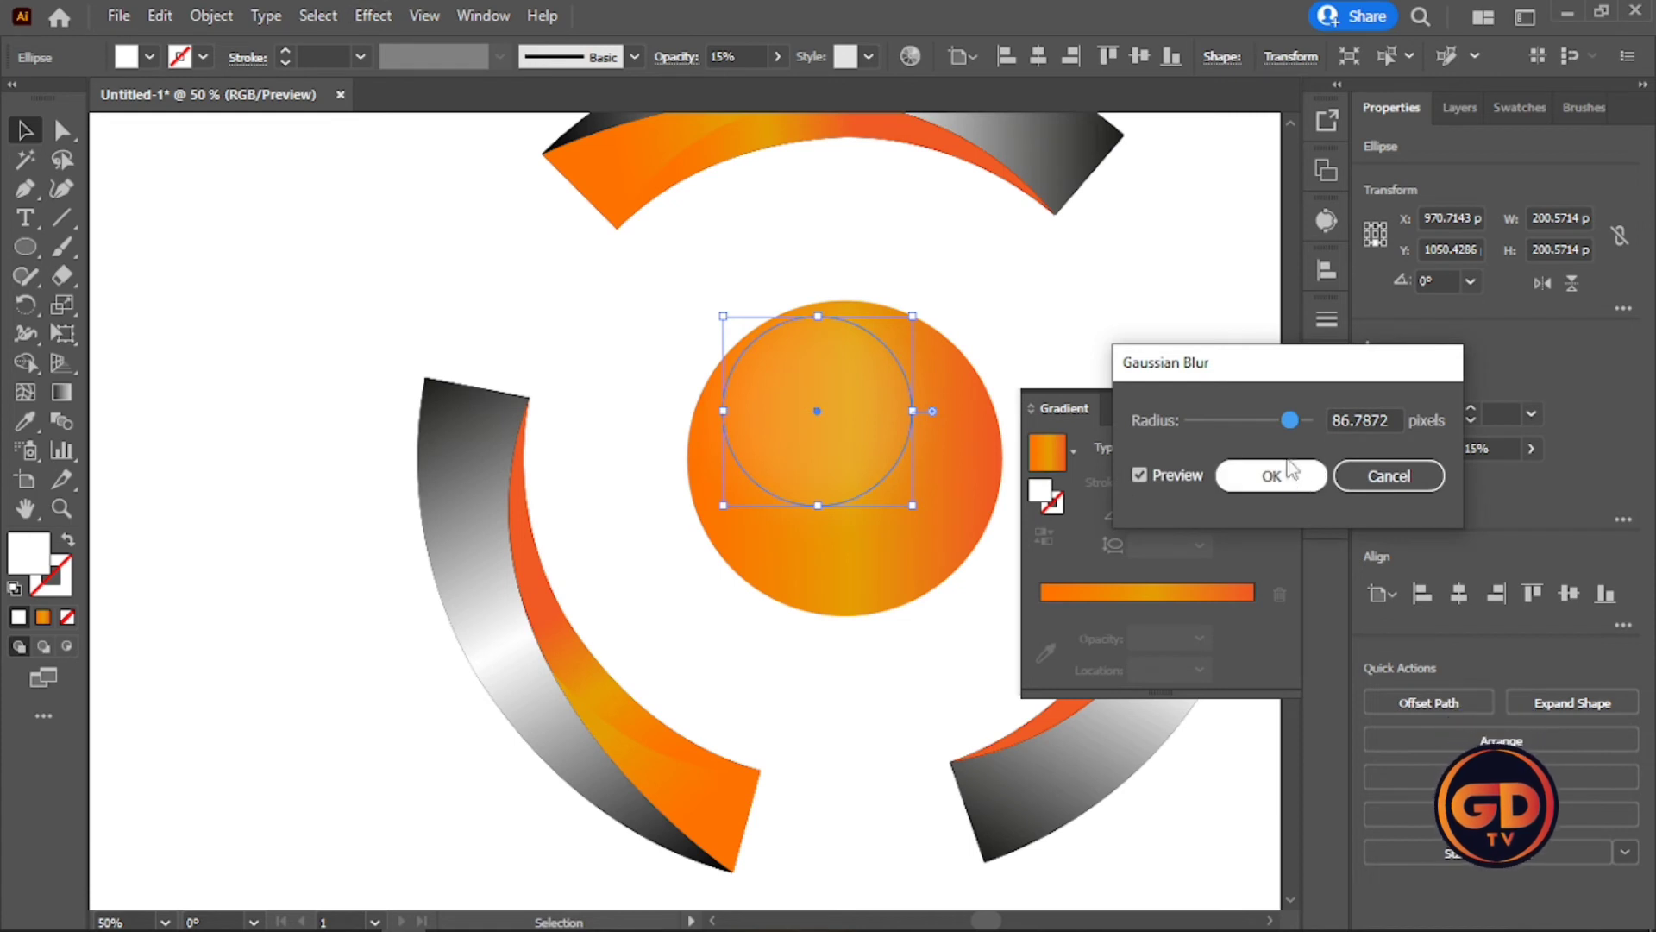
drag(1289, 420, 1315, 425)
click(1206, 420)
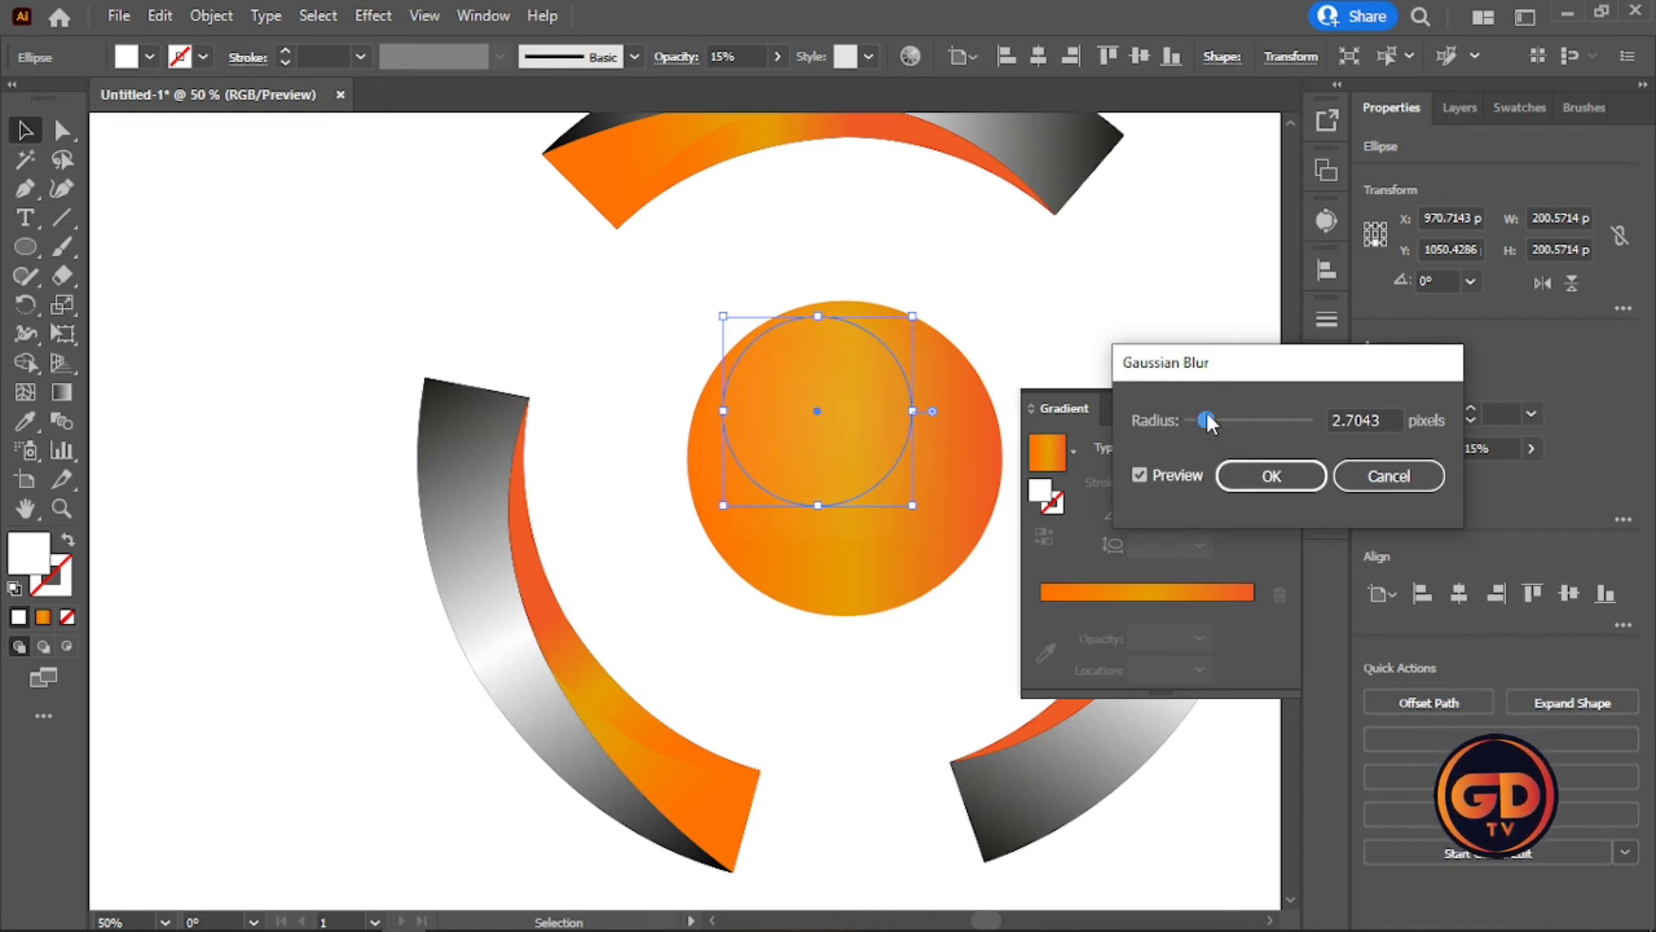
drag(1233, 420, 1289, 423)
click(1291, 475)
click(362, 251)
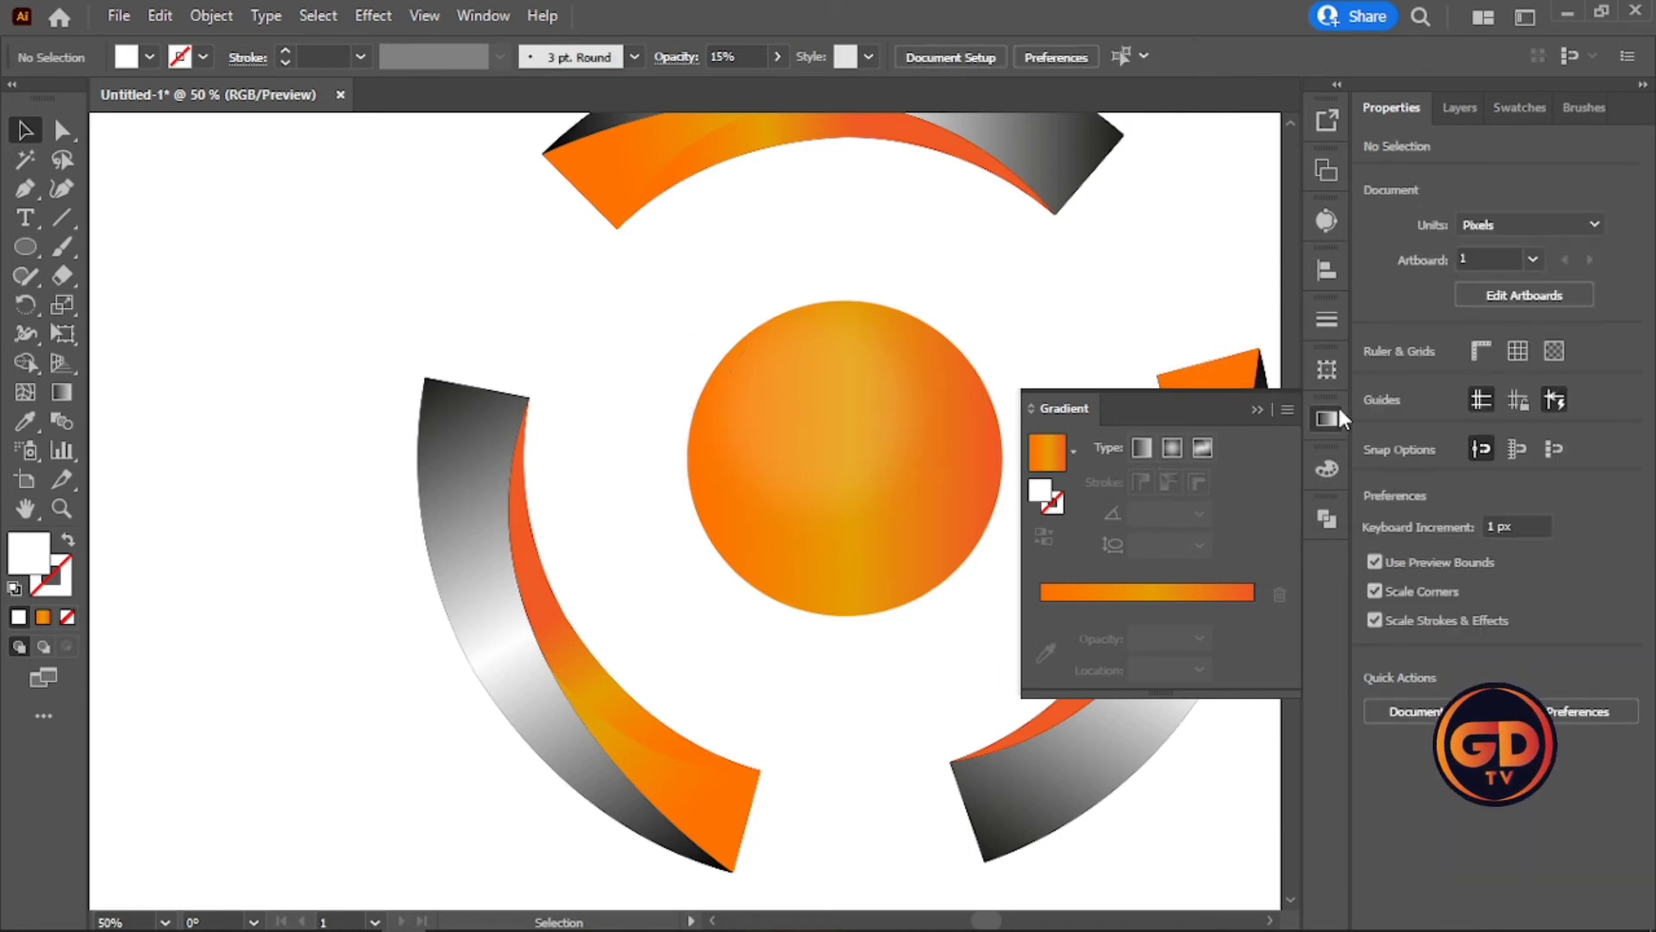
Reduce the highlight circle's Gaussian Blur radius to 0.1 px.
click(1259, 410)
click(877, 414)
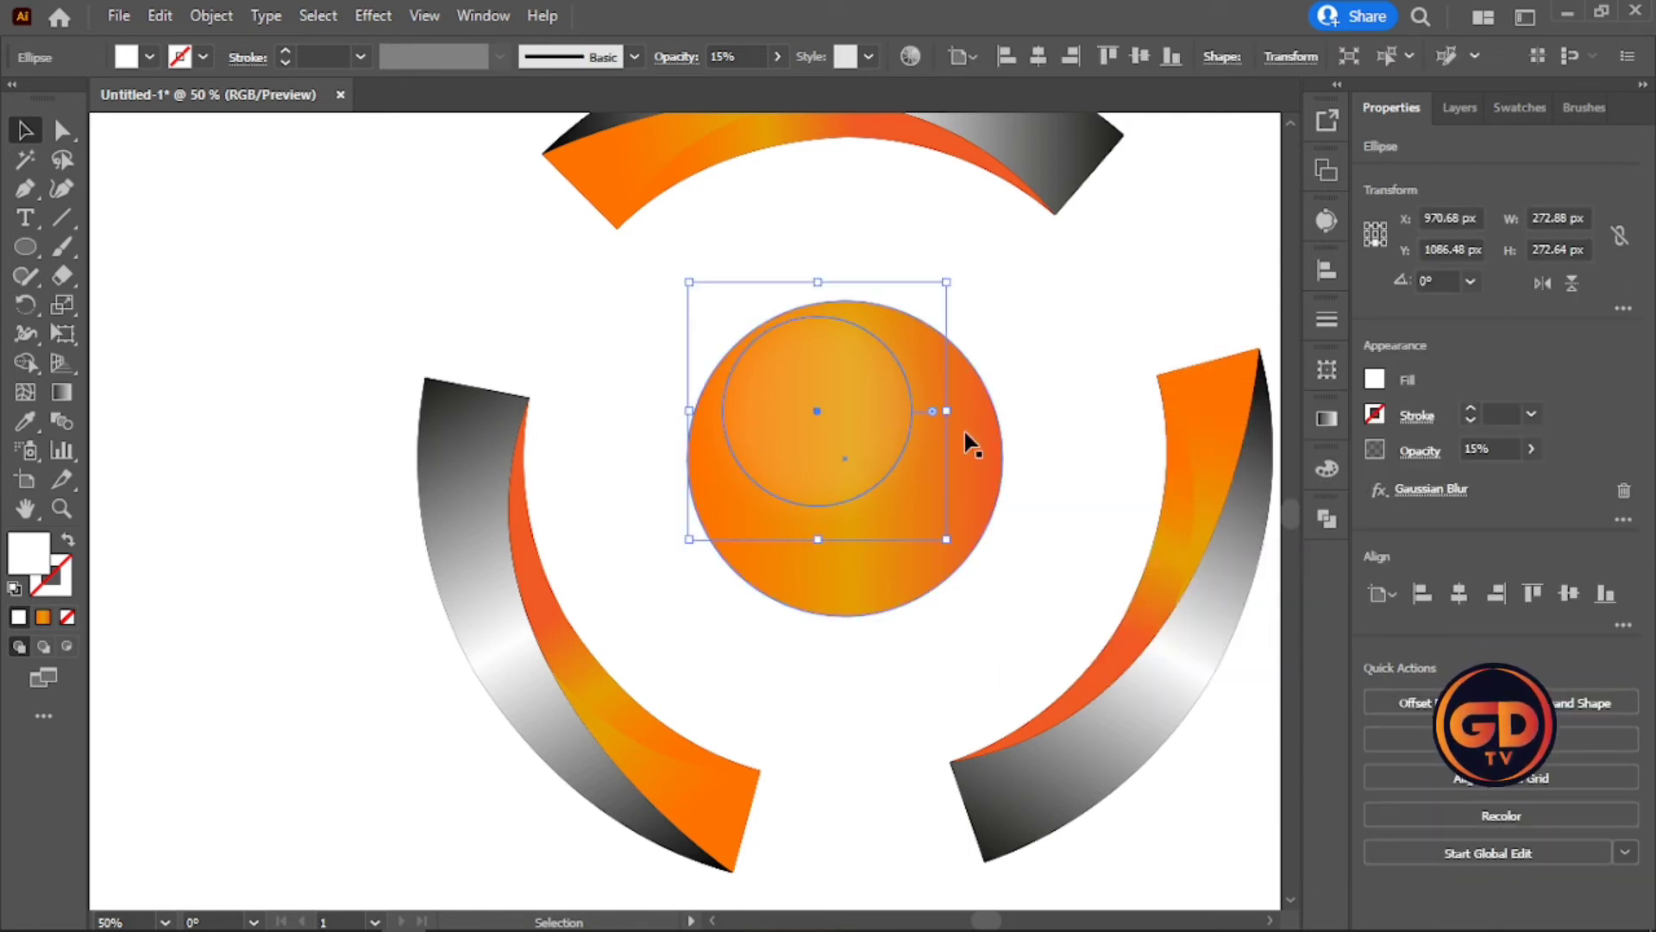
click(1414, 489)
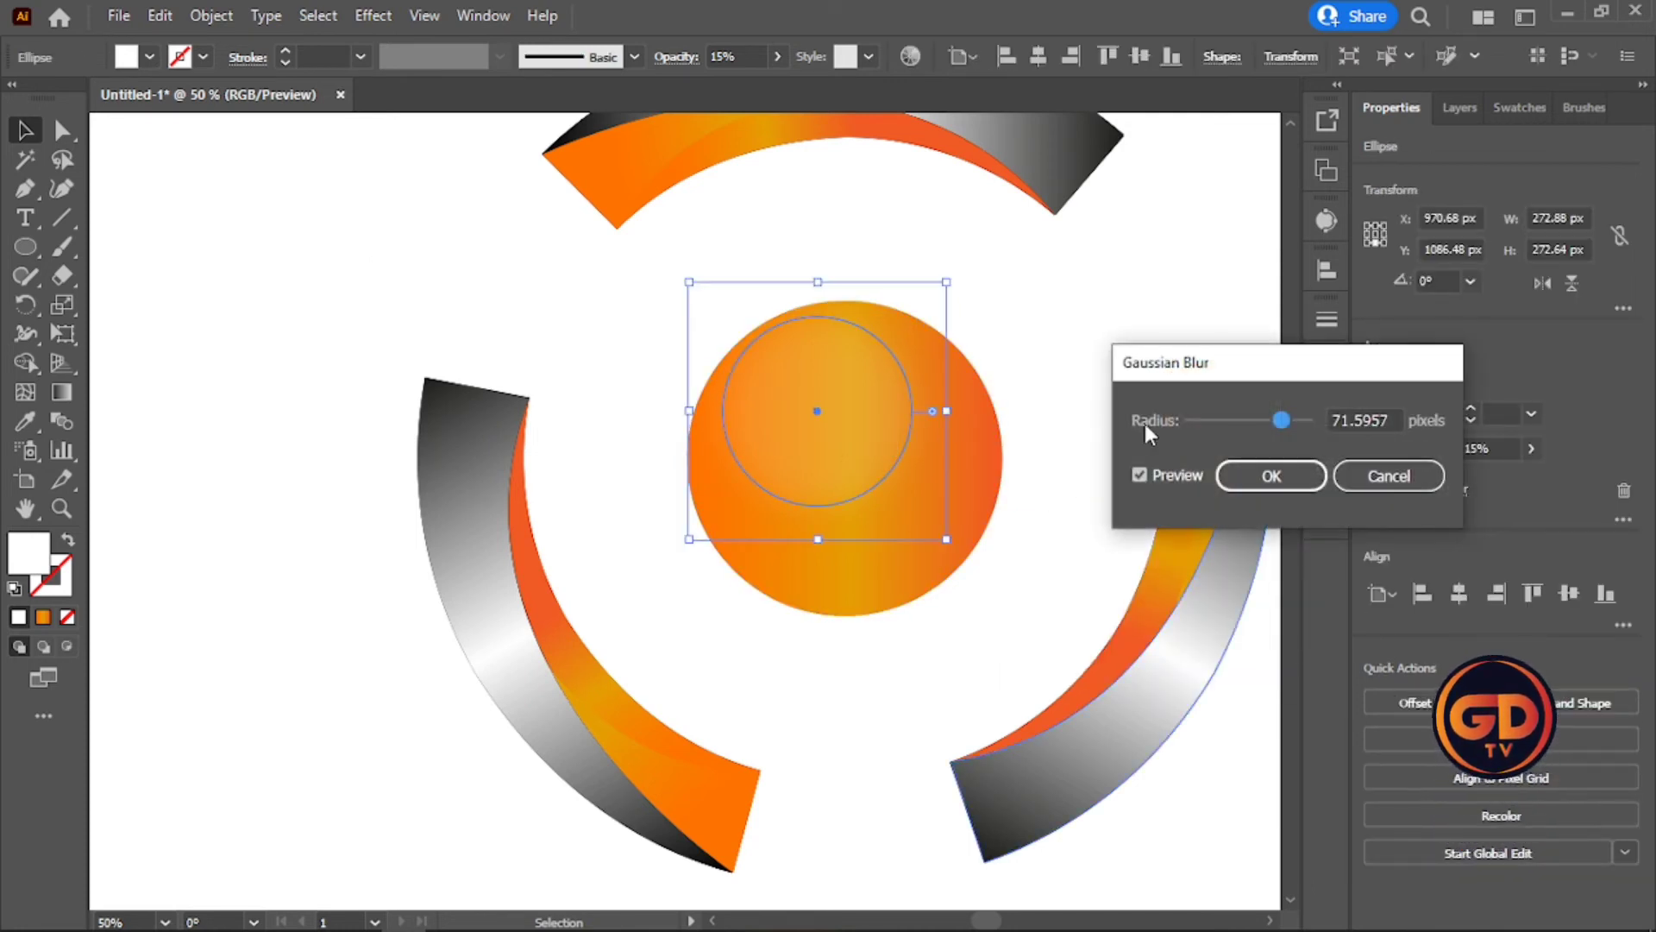
click(1192, 417)
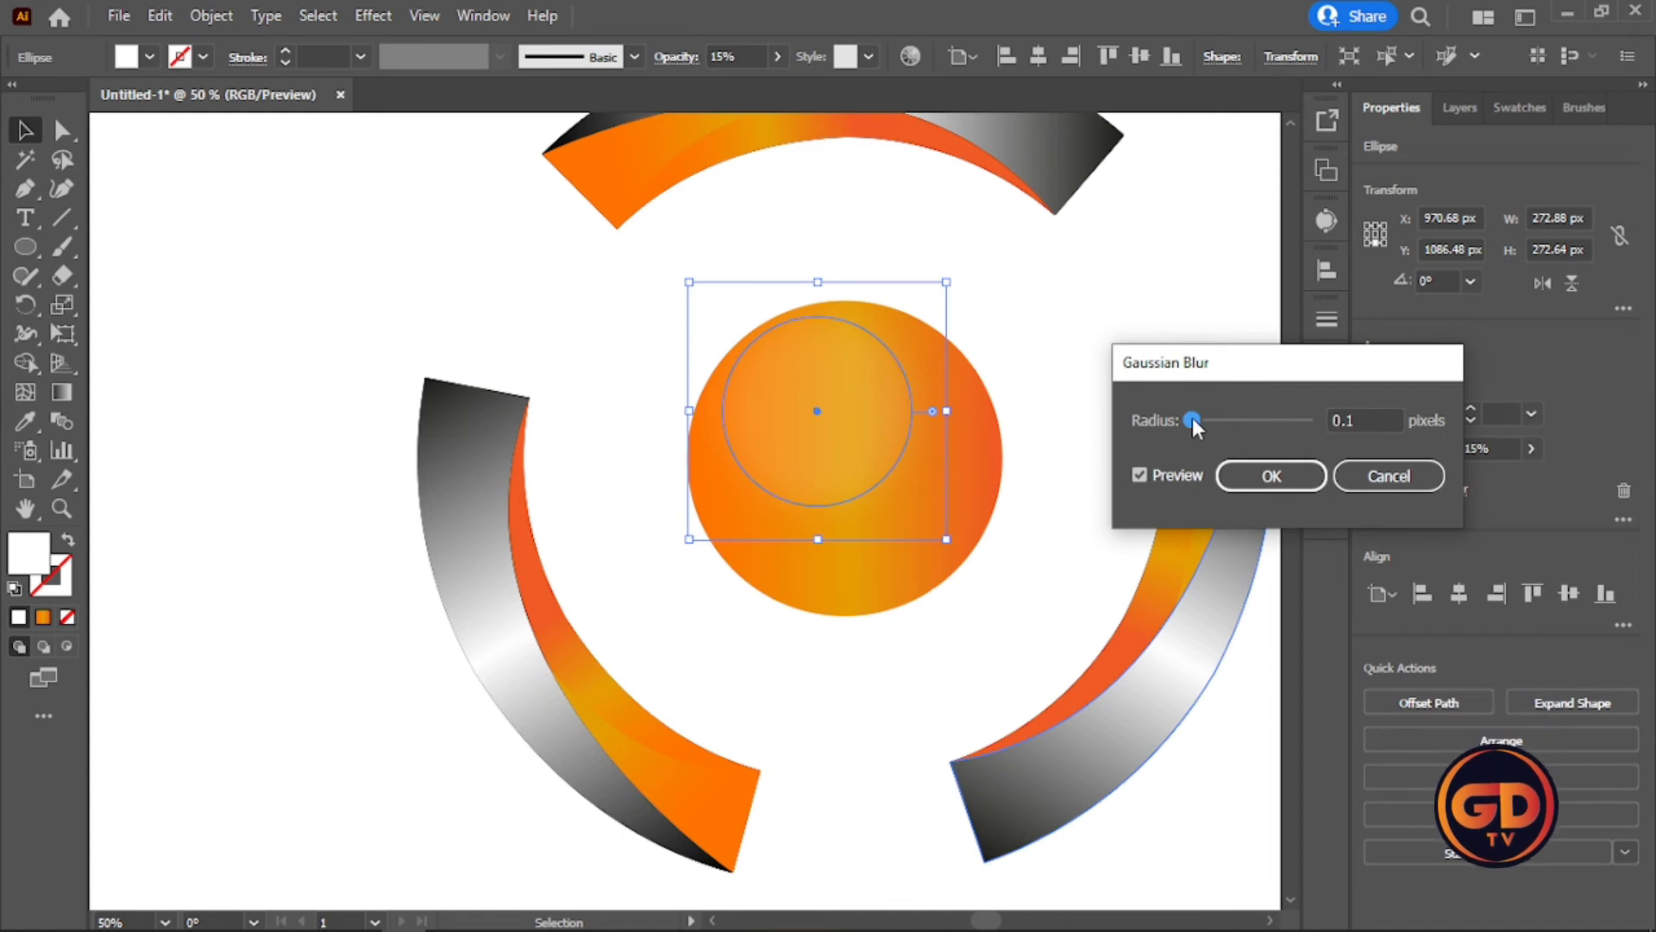
click(1268, 474)
click(485, 279)
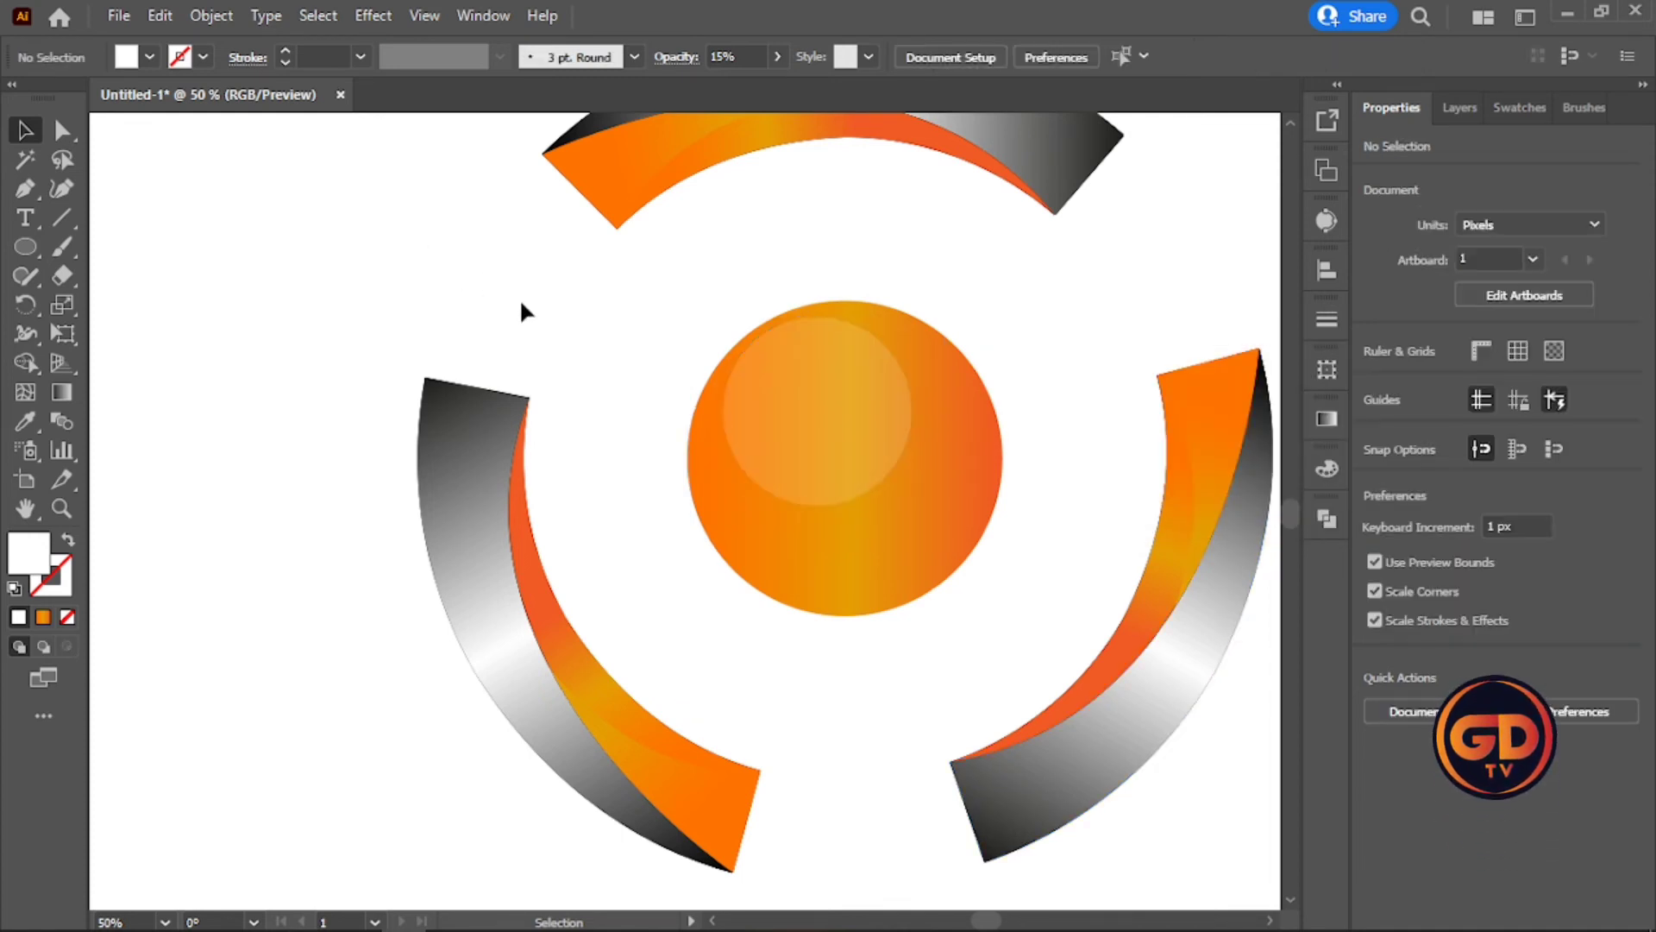
Raise the highlight circle's opacity to 28%.
click(835, 445)
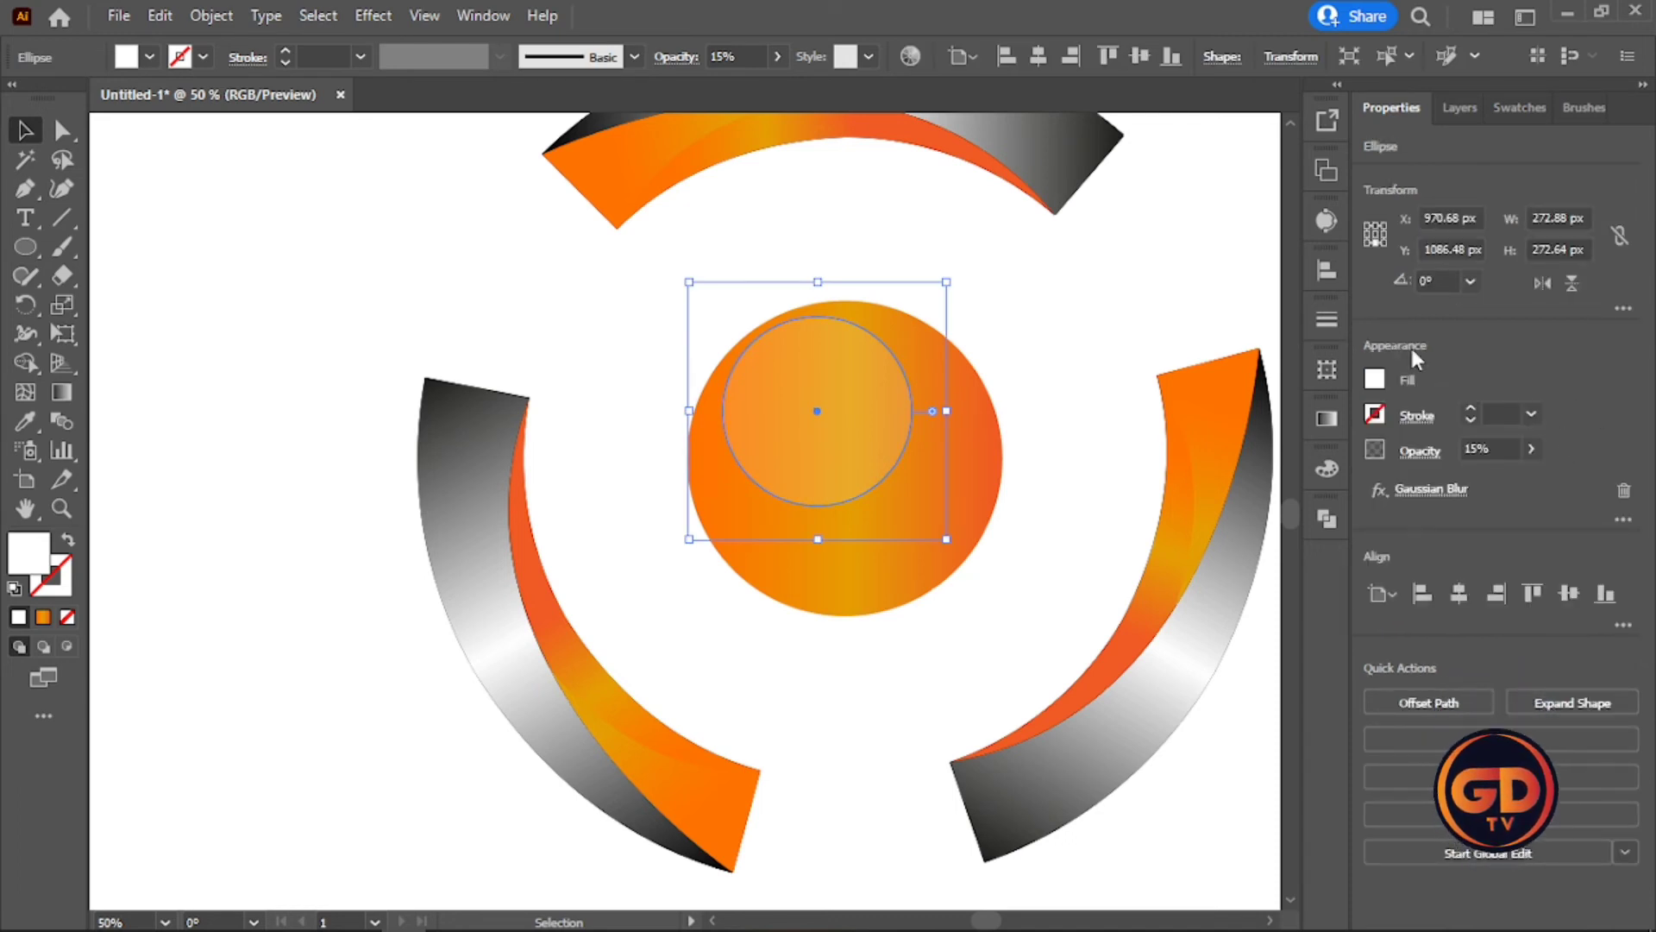
click(1532, 448)
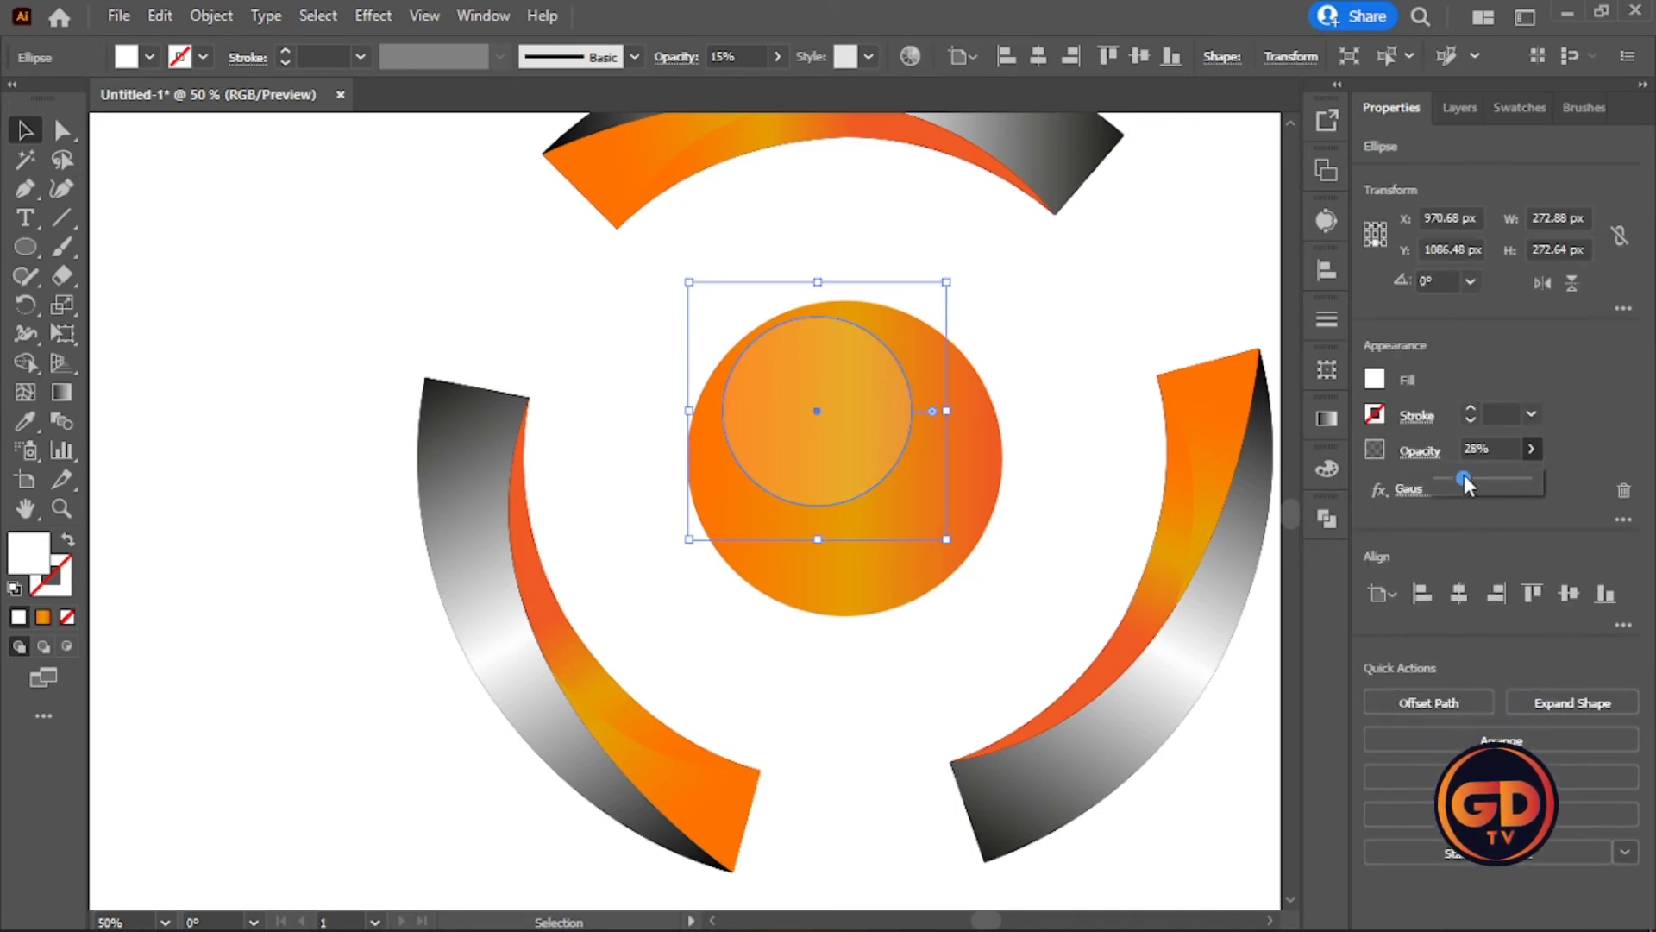
click(1083, 285)
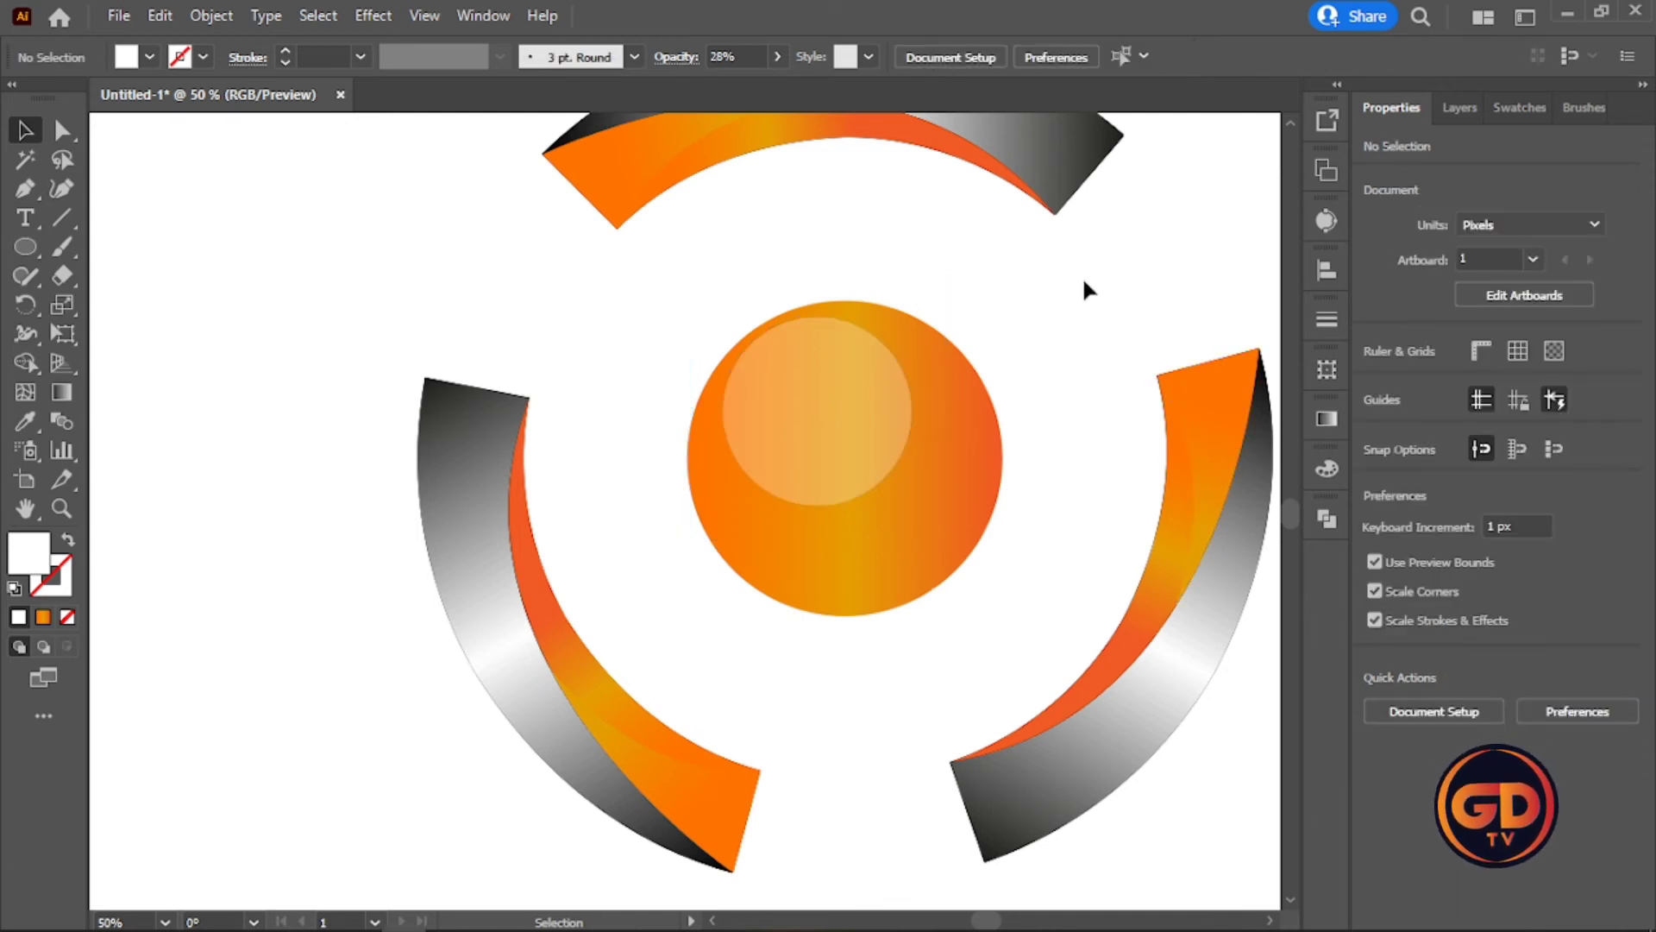
Set the highlight circle's Gaussian Blur radius to about 5.7 px.
click(828, 399)
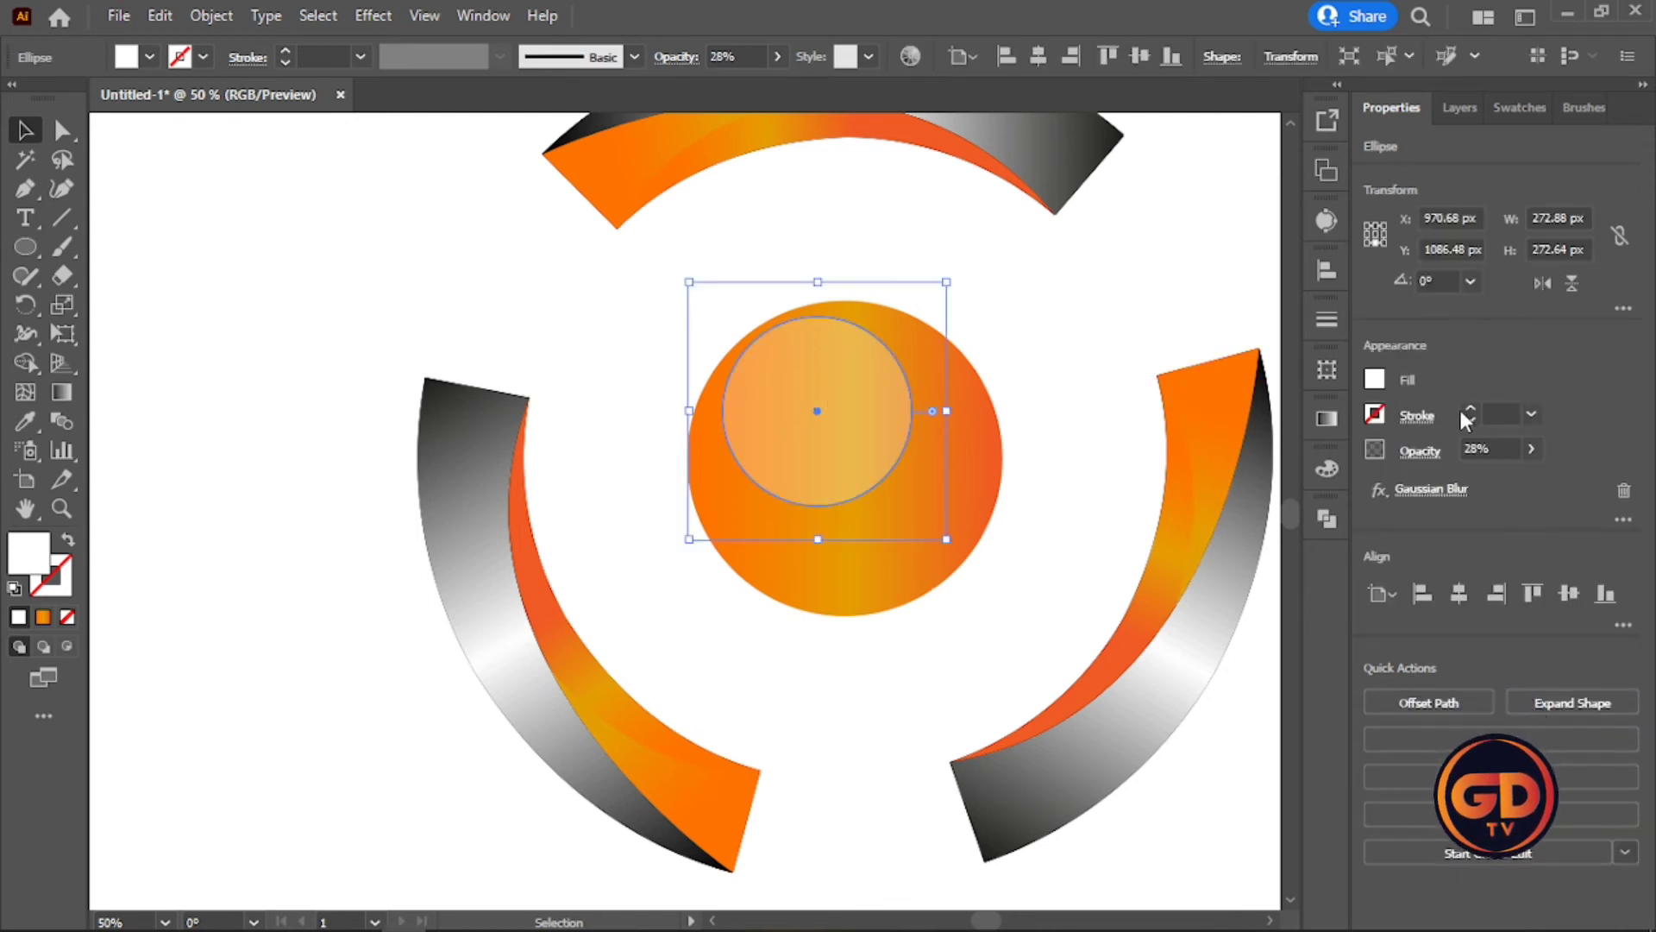
click(1419, 492)
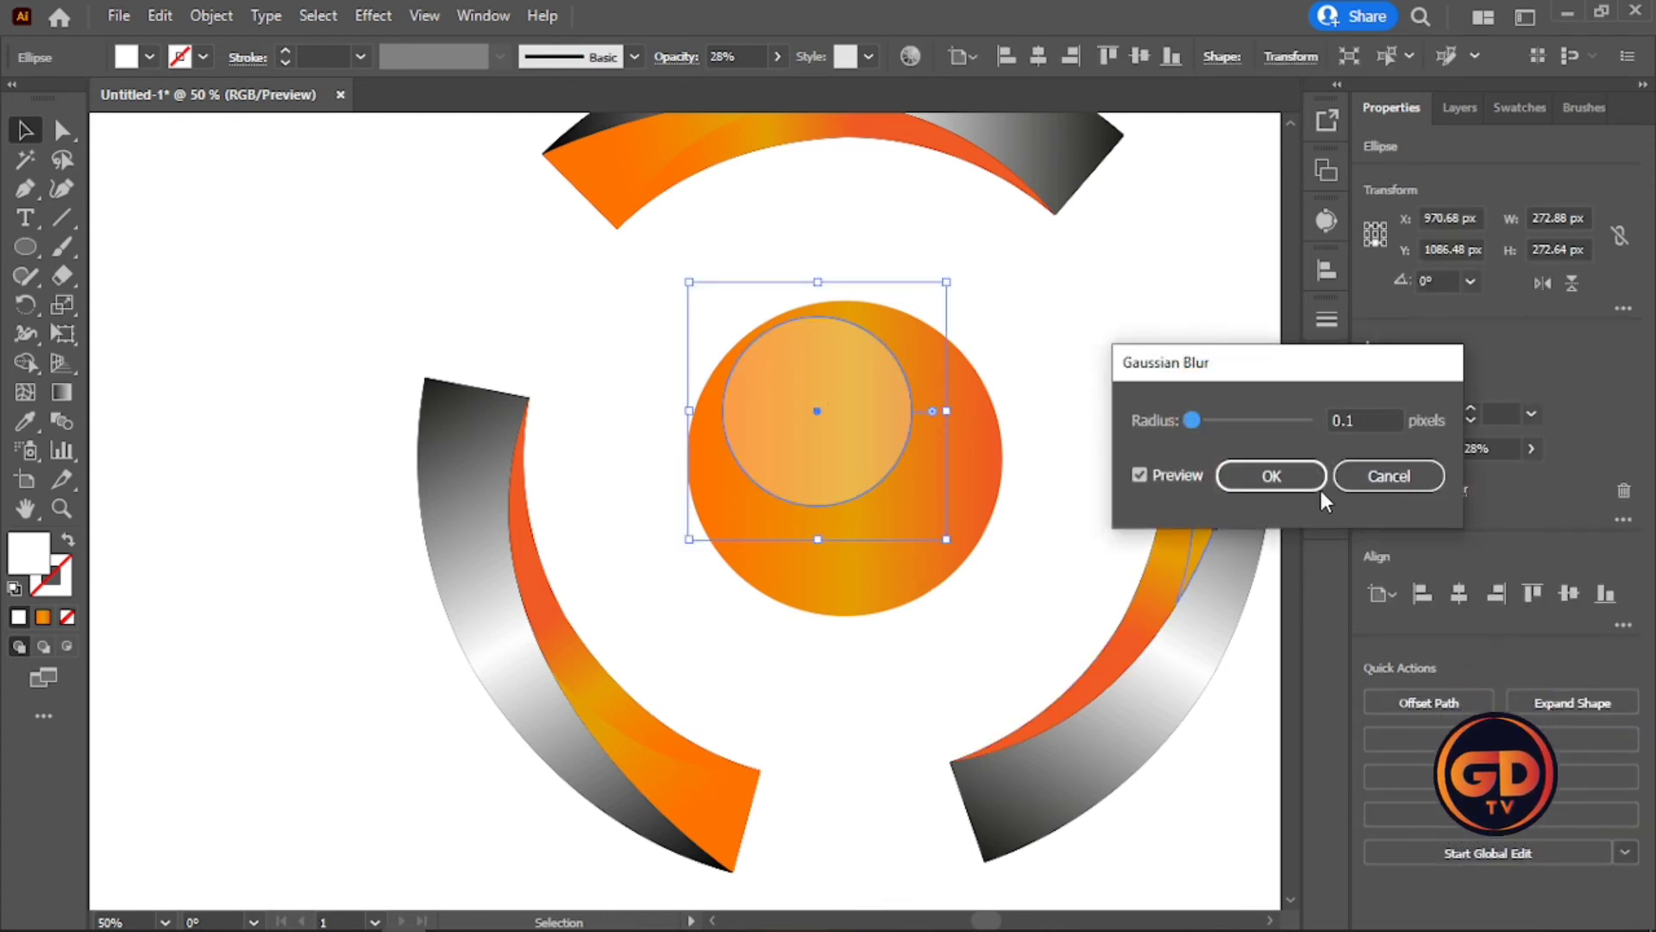
drag(1209, 422, 1225, 423)
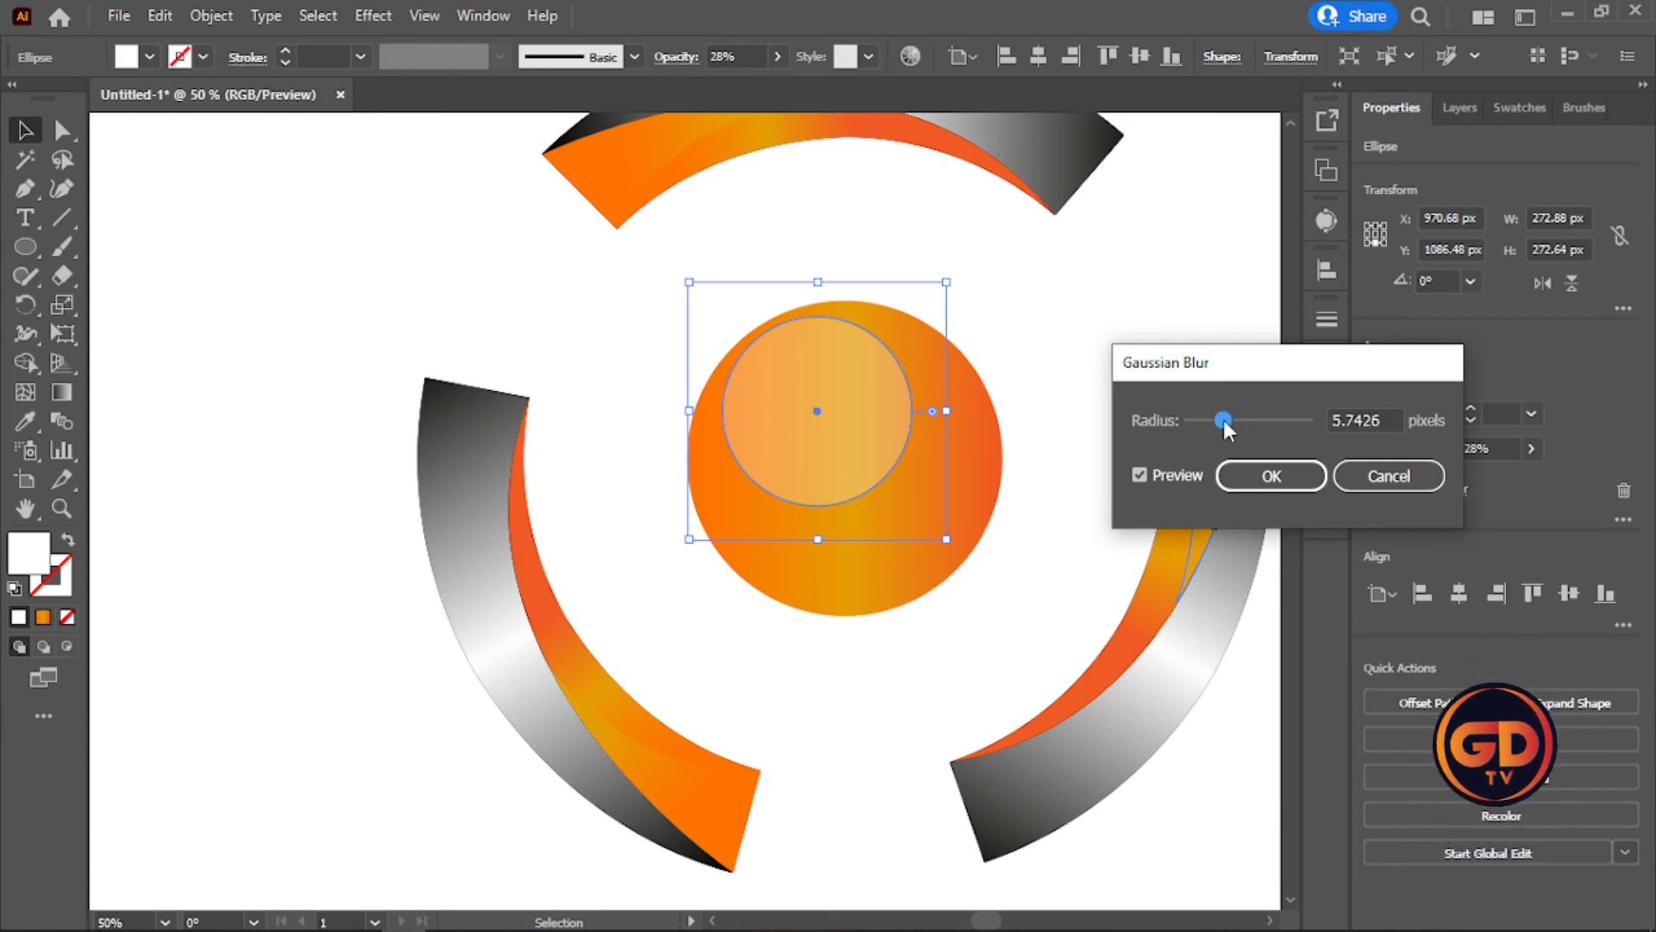
click(1252, 475)
click(982, 318)
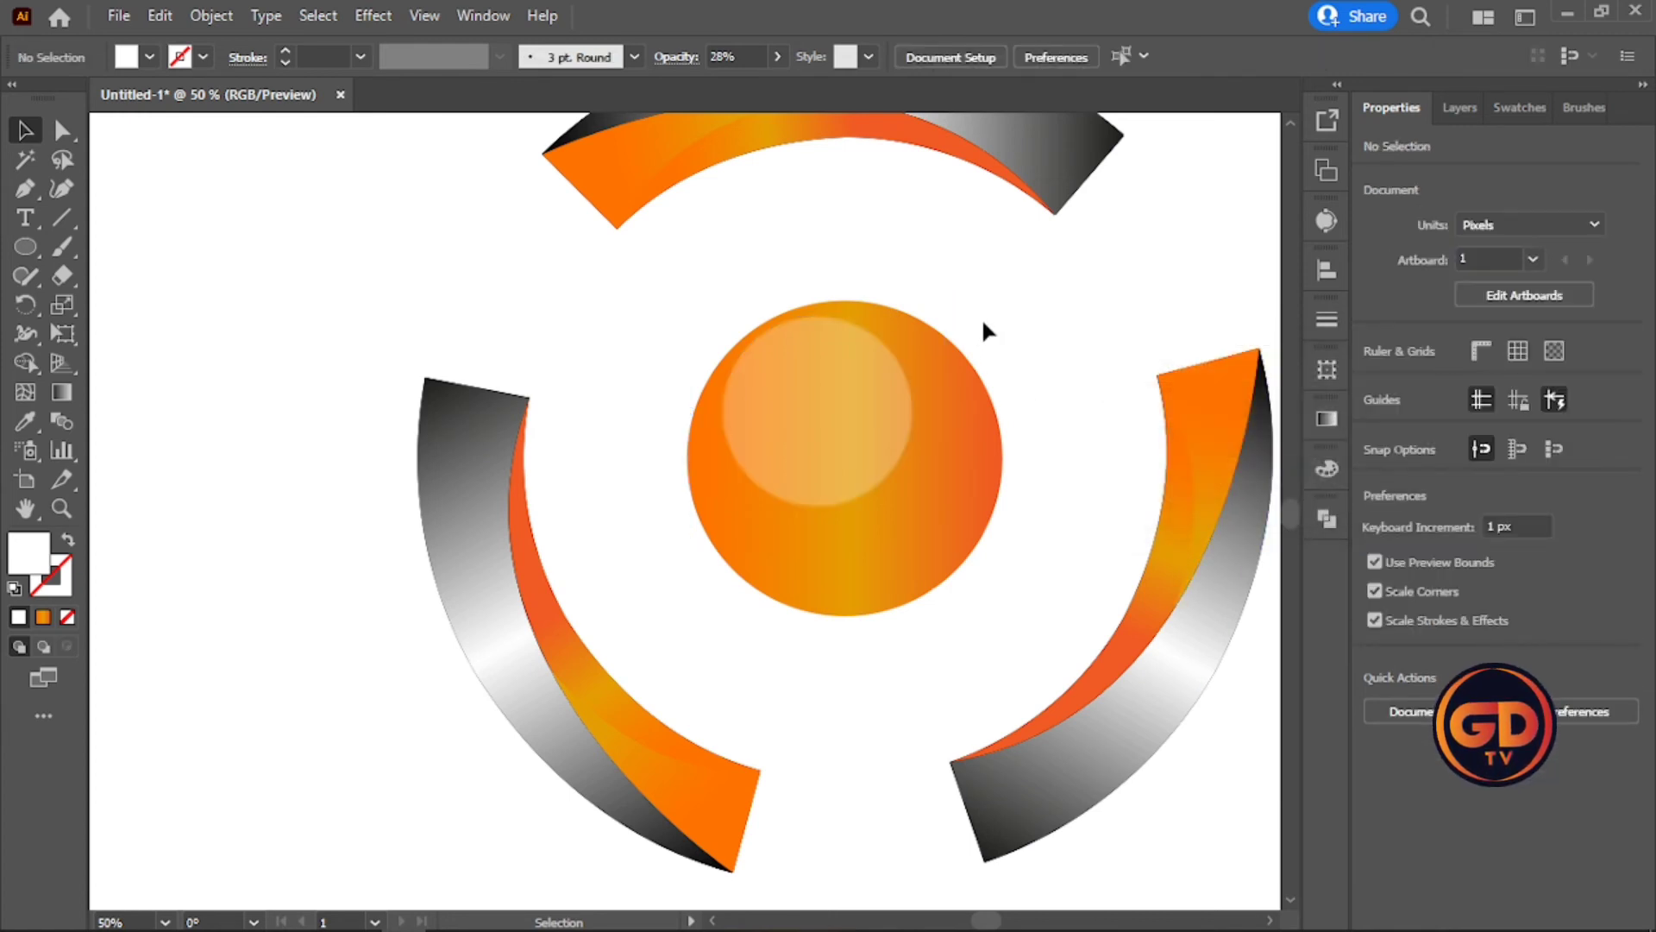
Increase the highlight circle's Gaussian Blur radius to about 33 px.
click(830, 403)
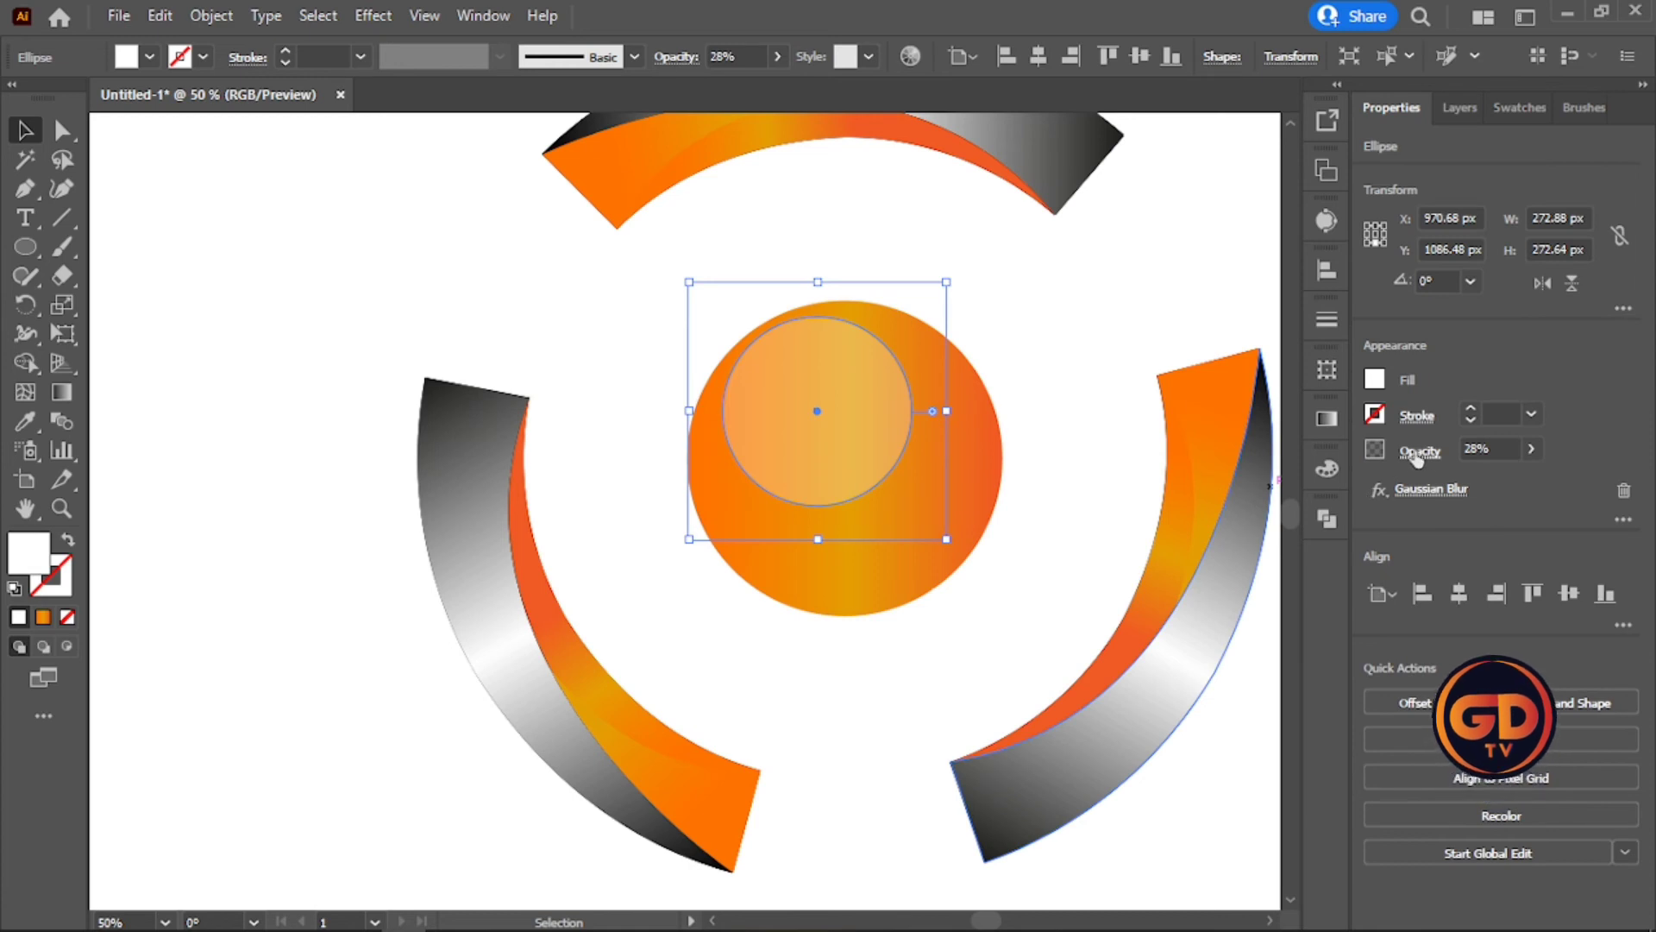
click(1422, 485)
click(1249, 419)
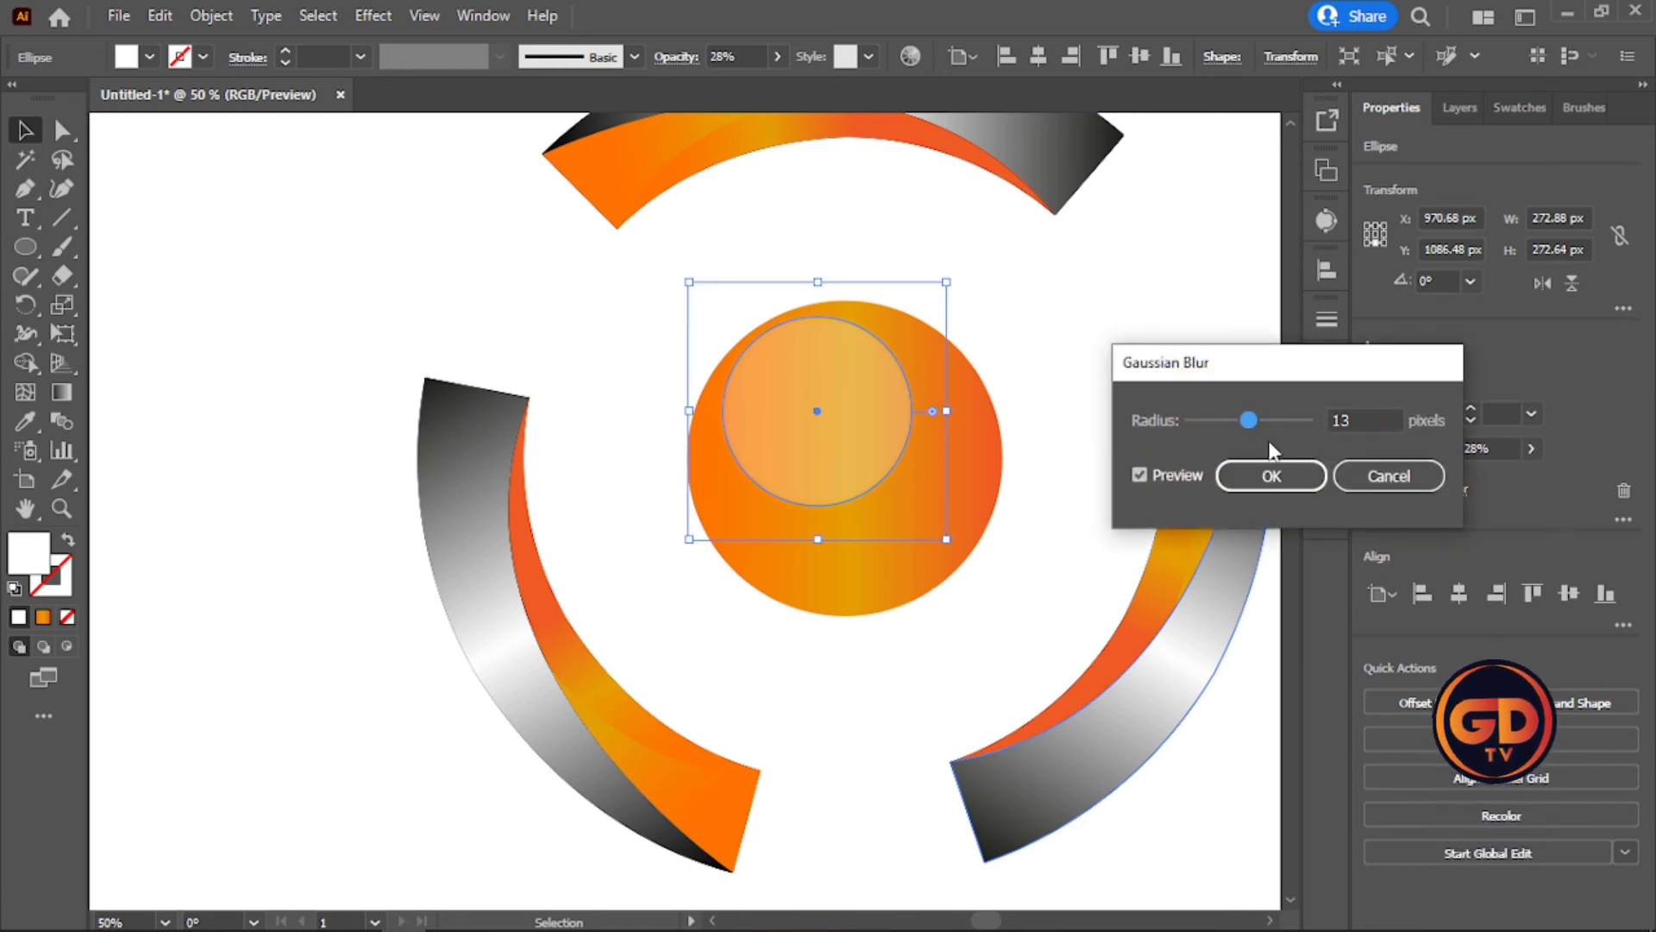
click(1261, 420)
click(1271, 475)
click(1092, 343)
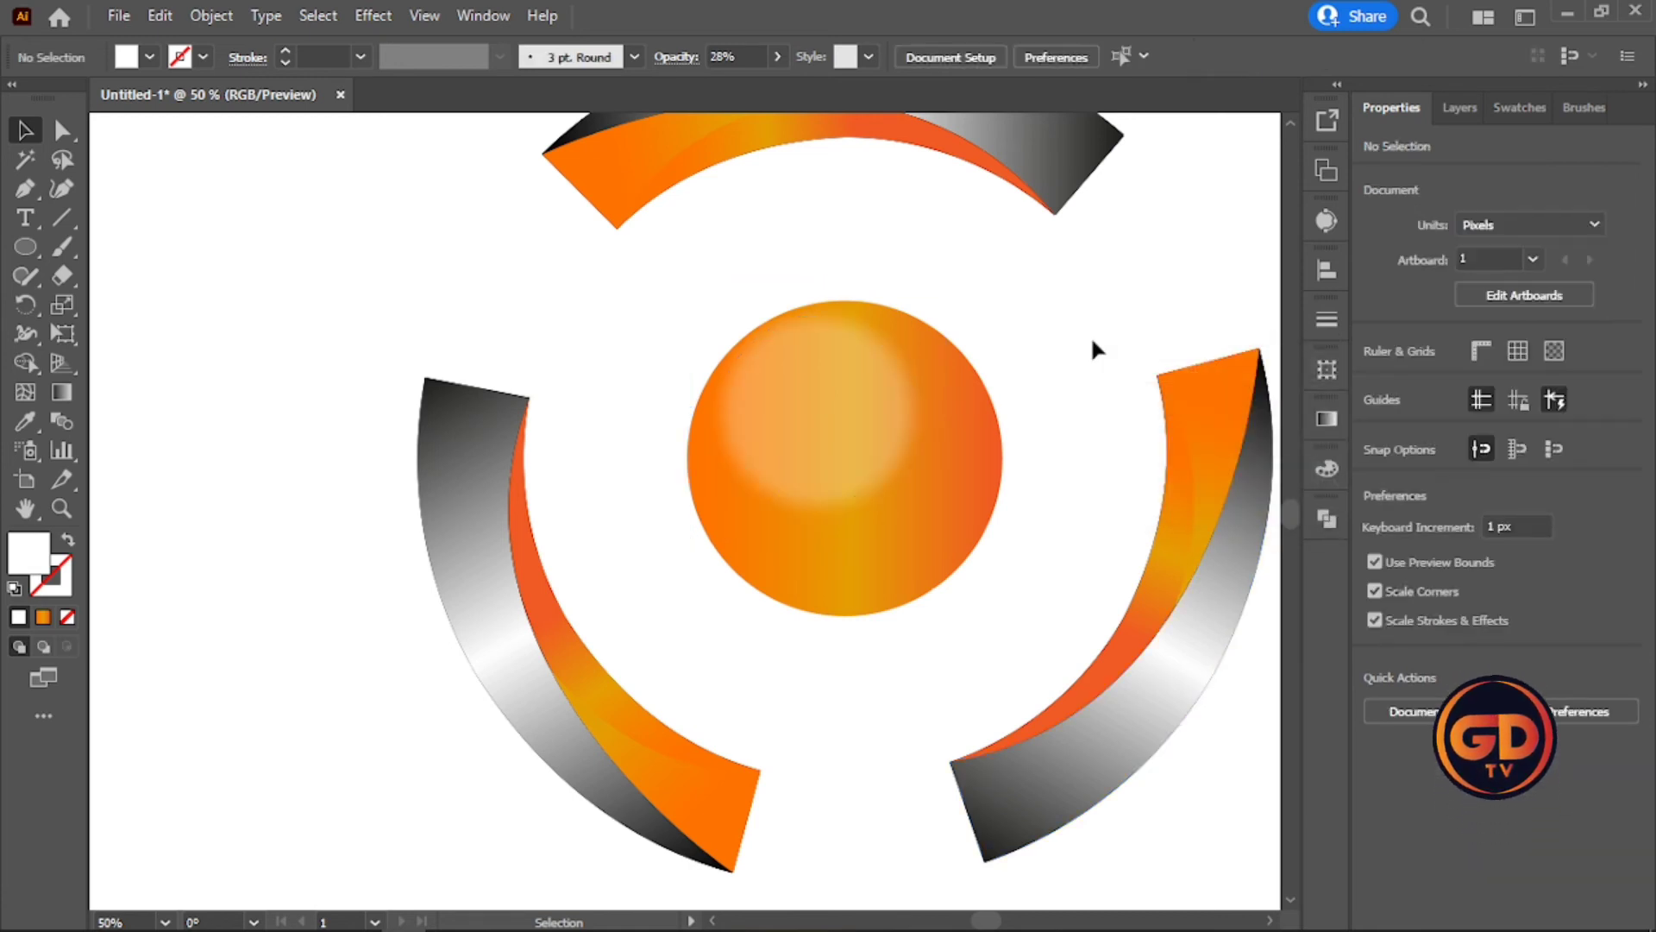
Try a solid red fill on the blurred highlight circle.
click(841, 423)
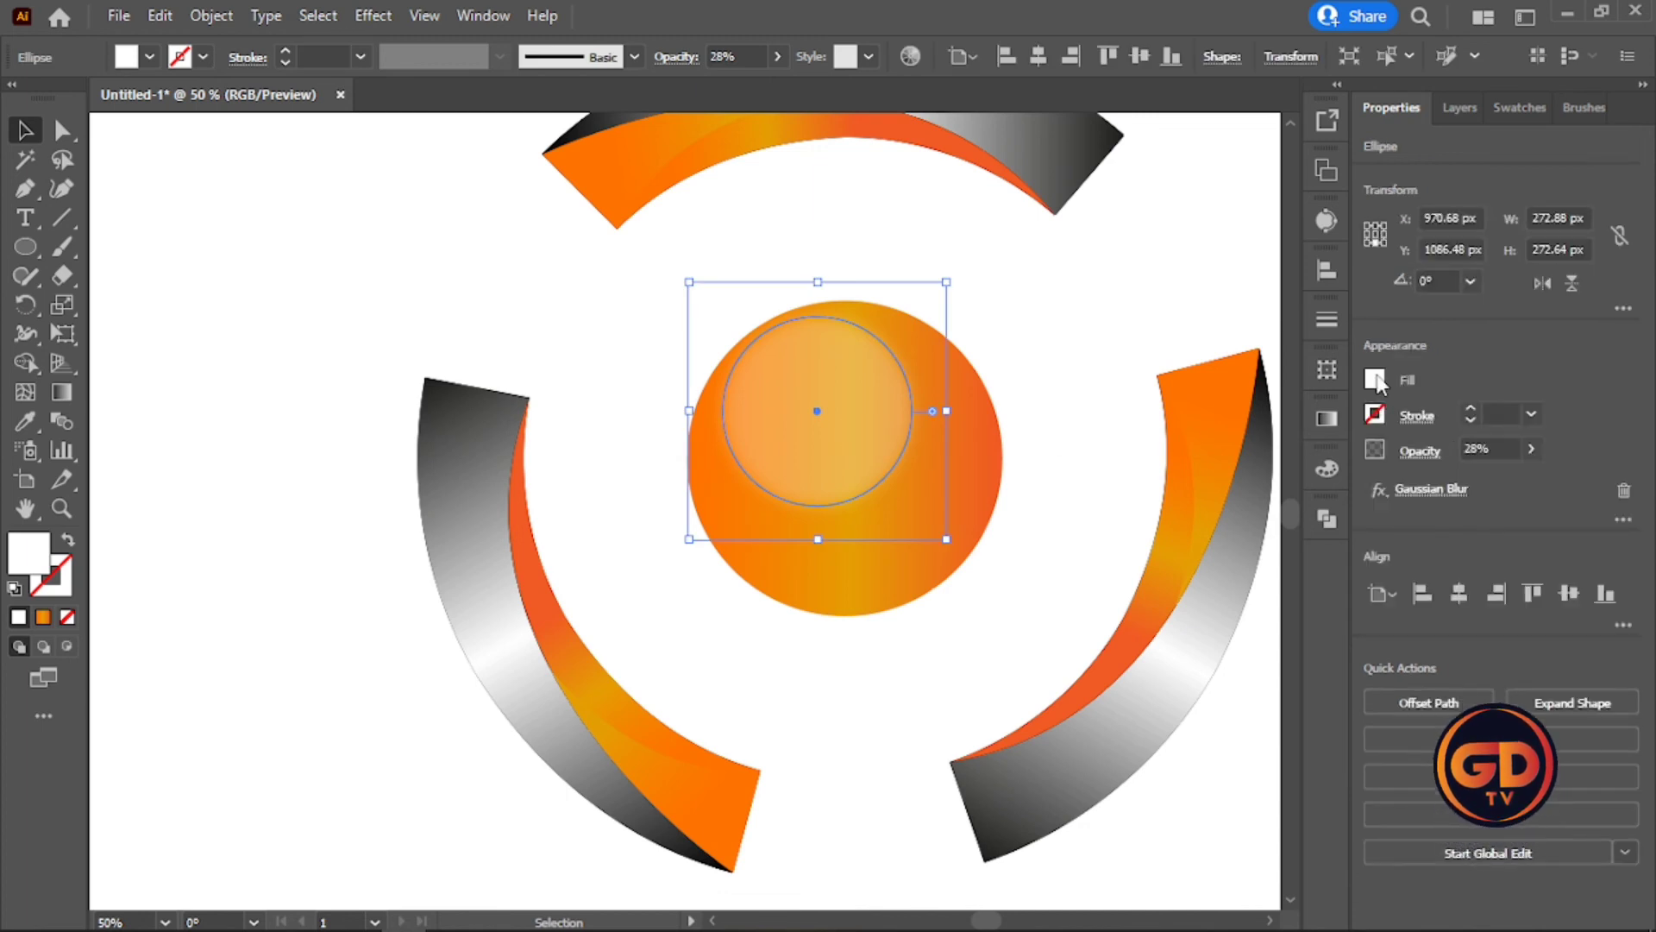
click(1375, 379)
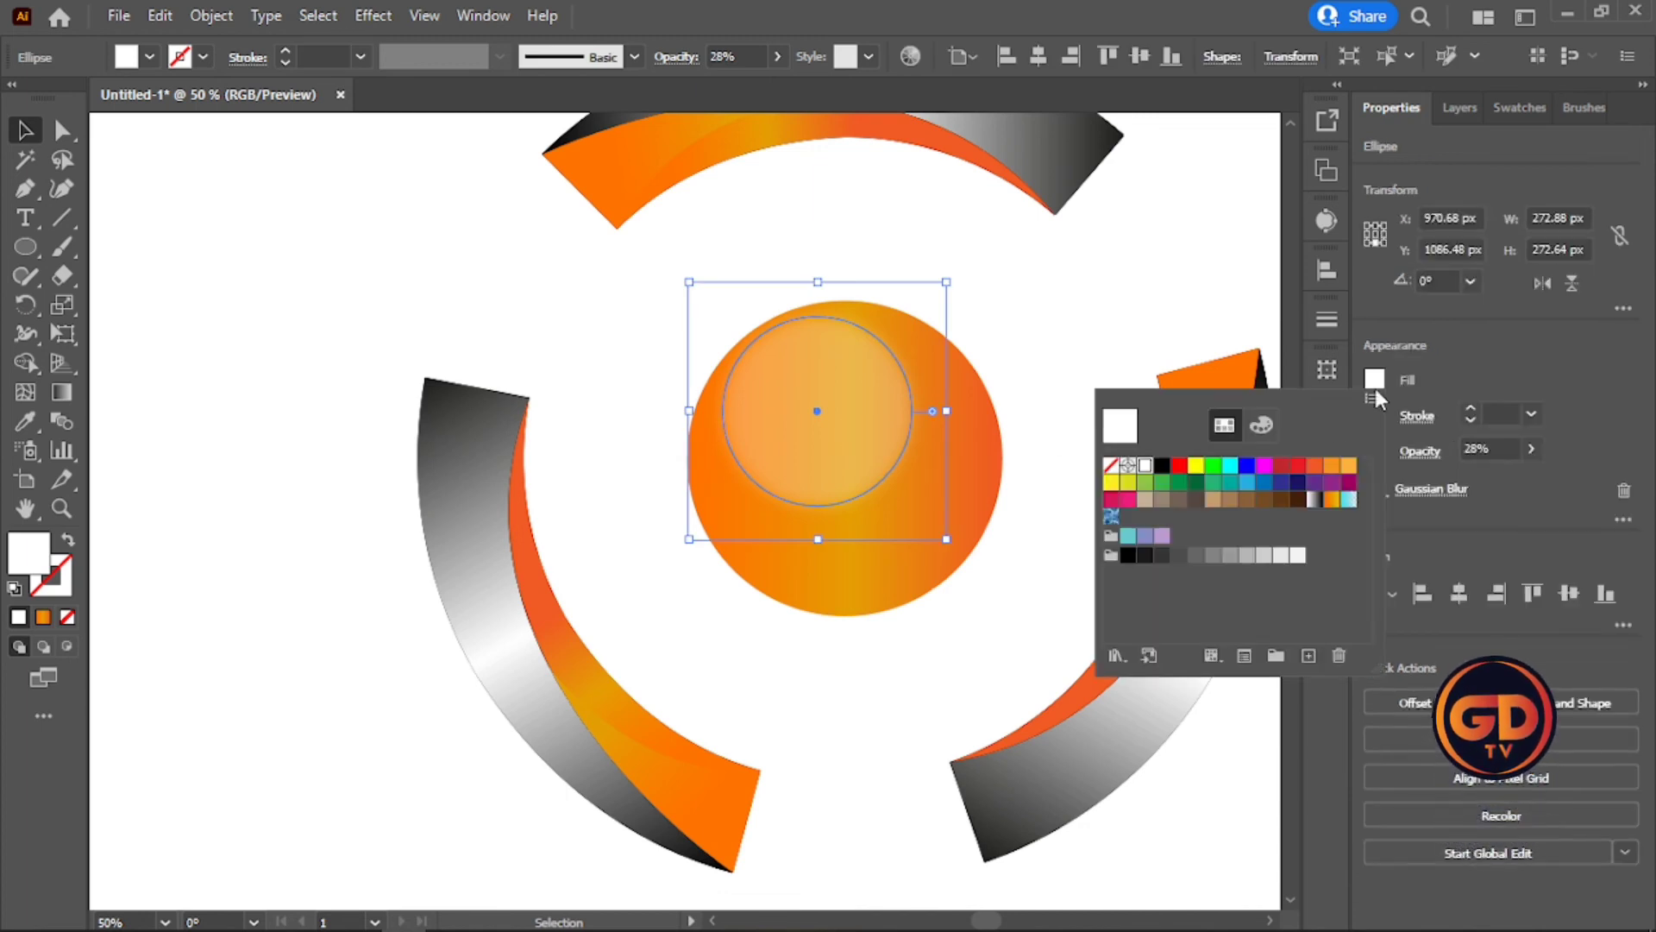
click(1298, 465)
click(1085, 315)
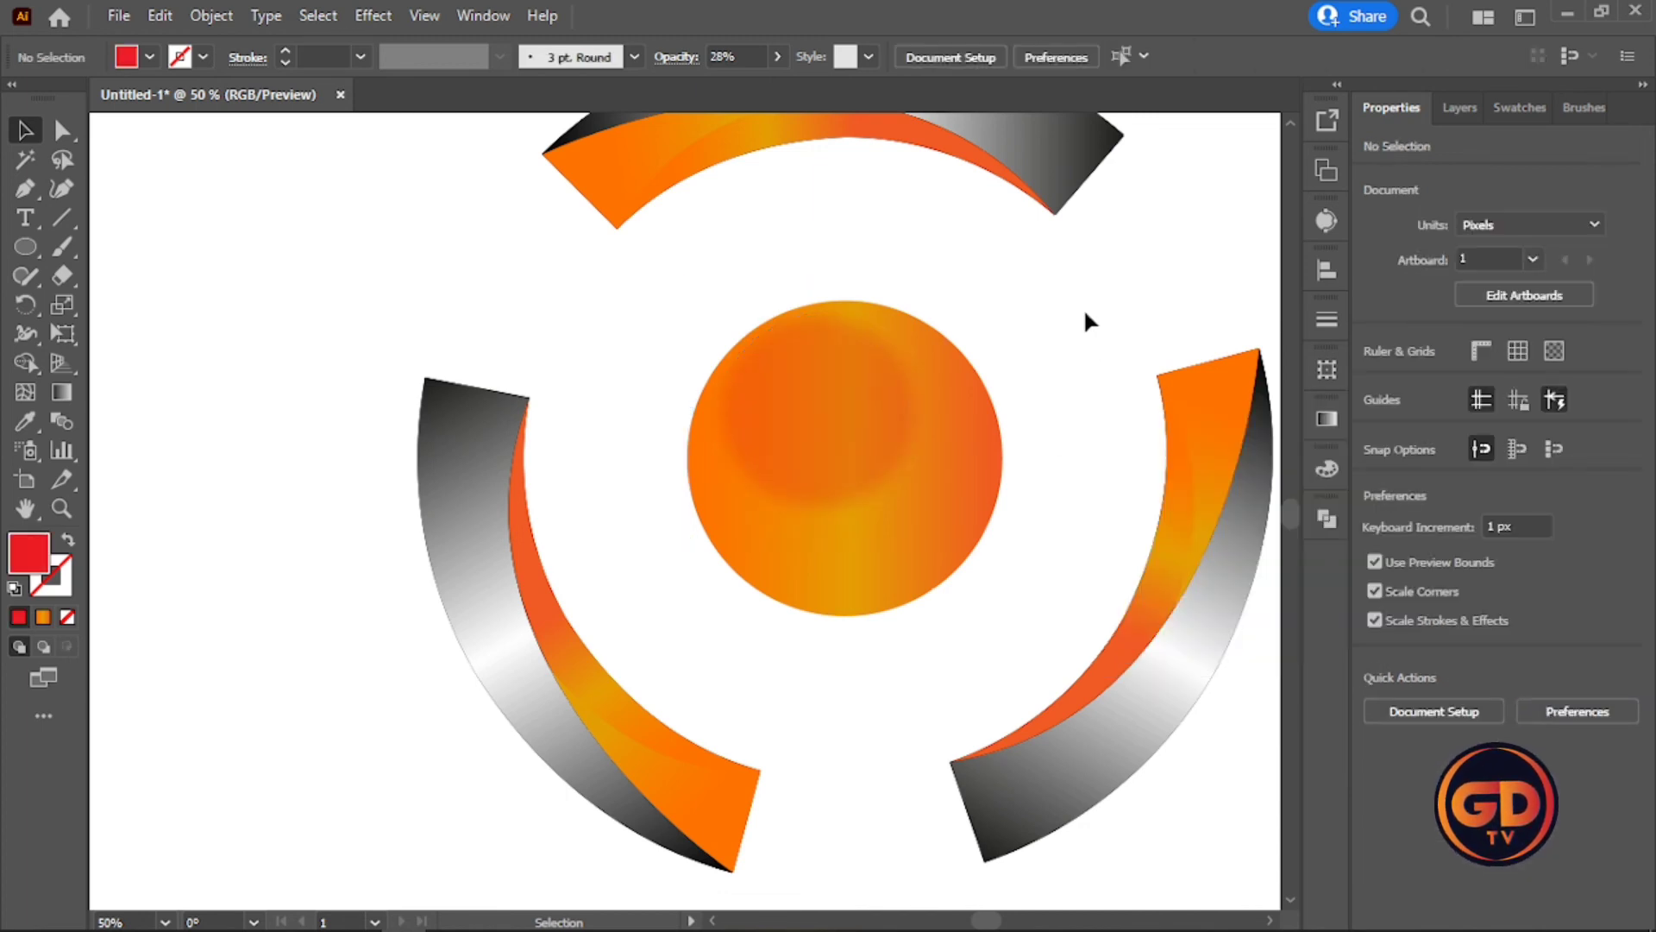
Reduce the Gaussian Blur radius on the red highlight circle for a slightly crisper edge.
click(784, 438)
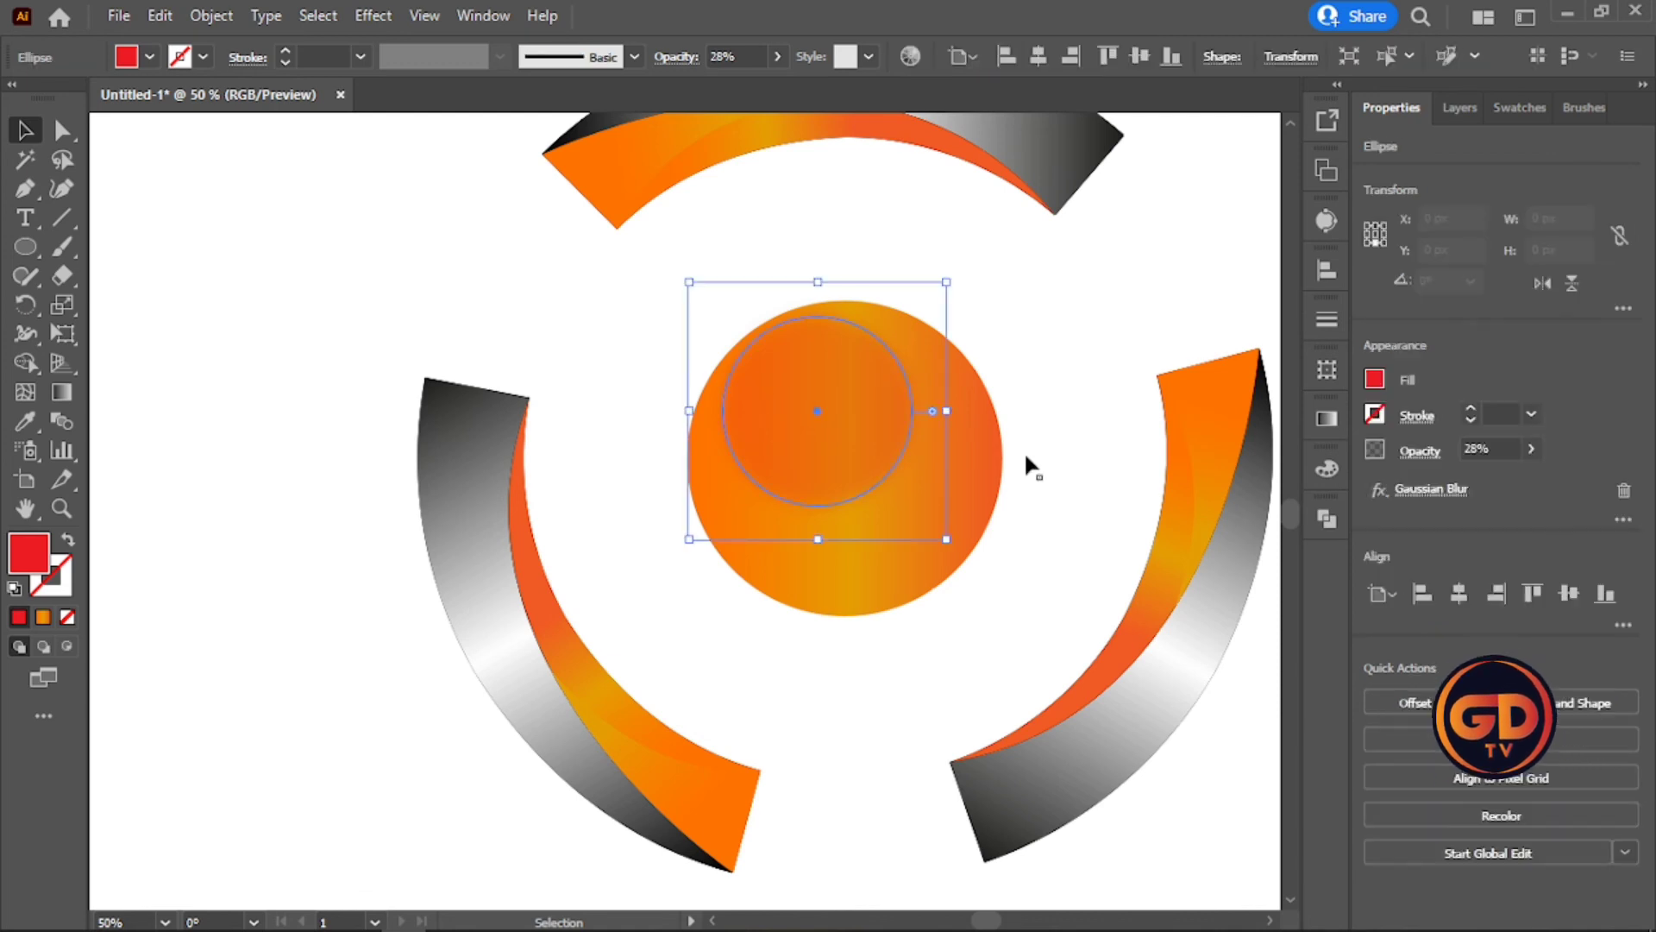
click(1427, 490)
drag(1259, 419, 1245, 419)
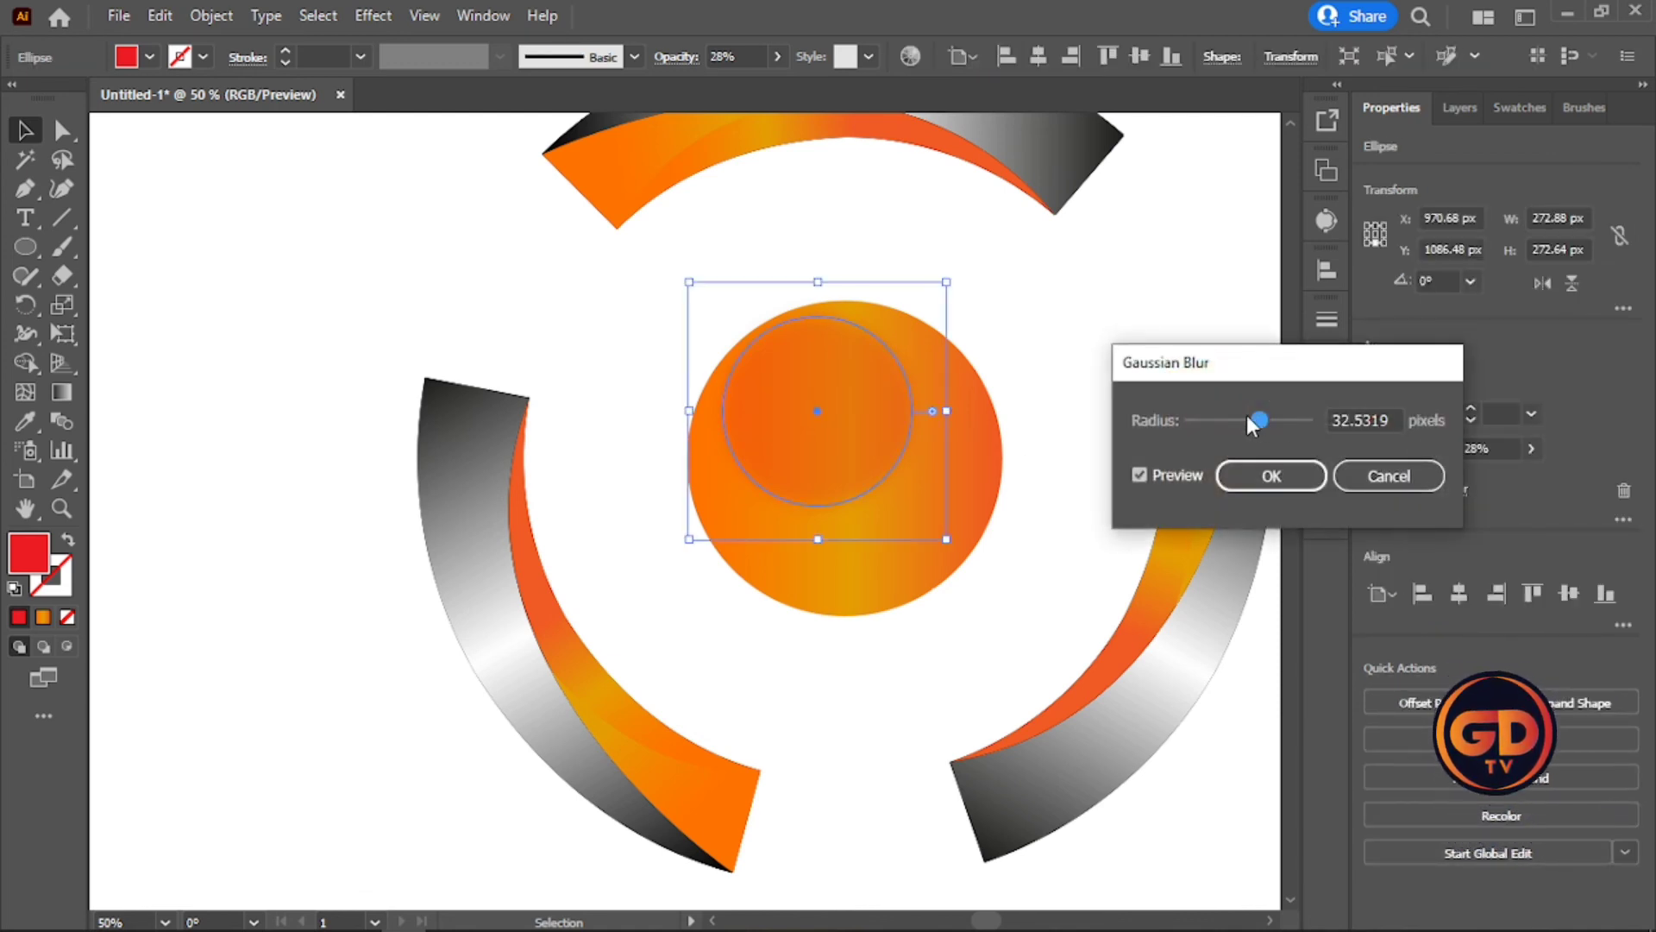
click(1261, 477)
click(1074, 289)
Try red-orange and orange fills on the highlight circle, and settle on the light orange swatch.
click(809, 405)
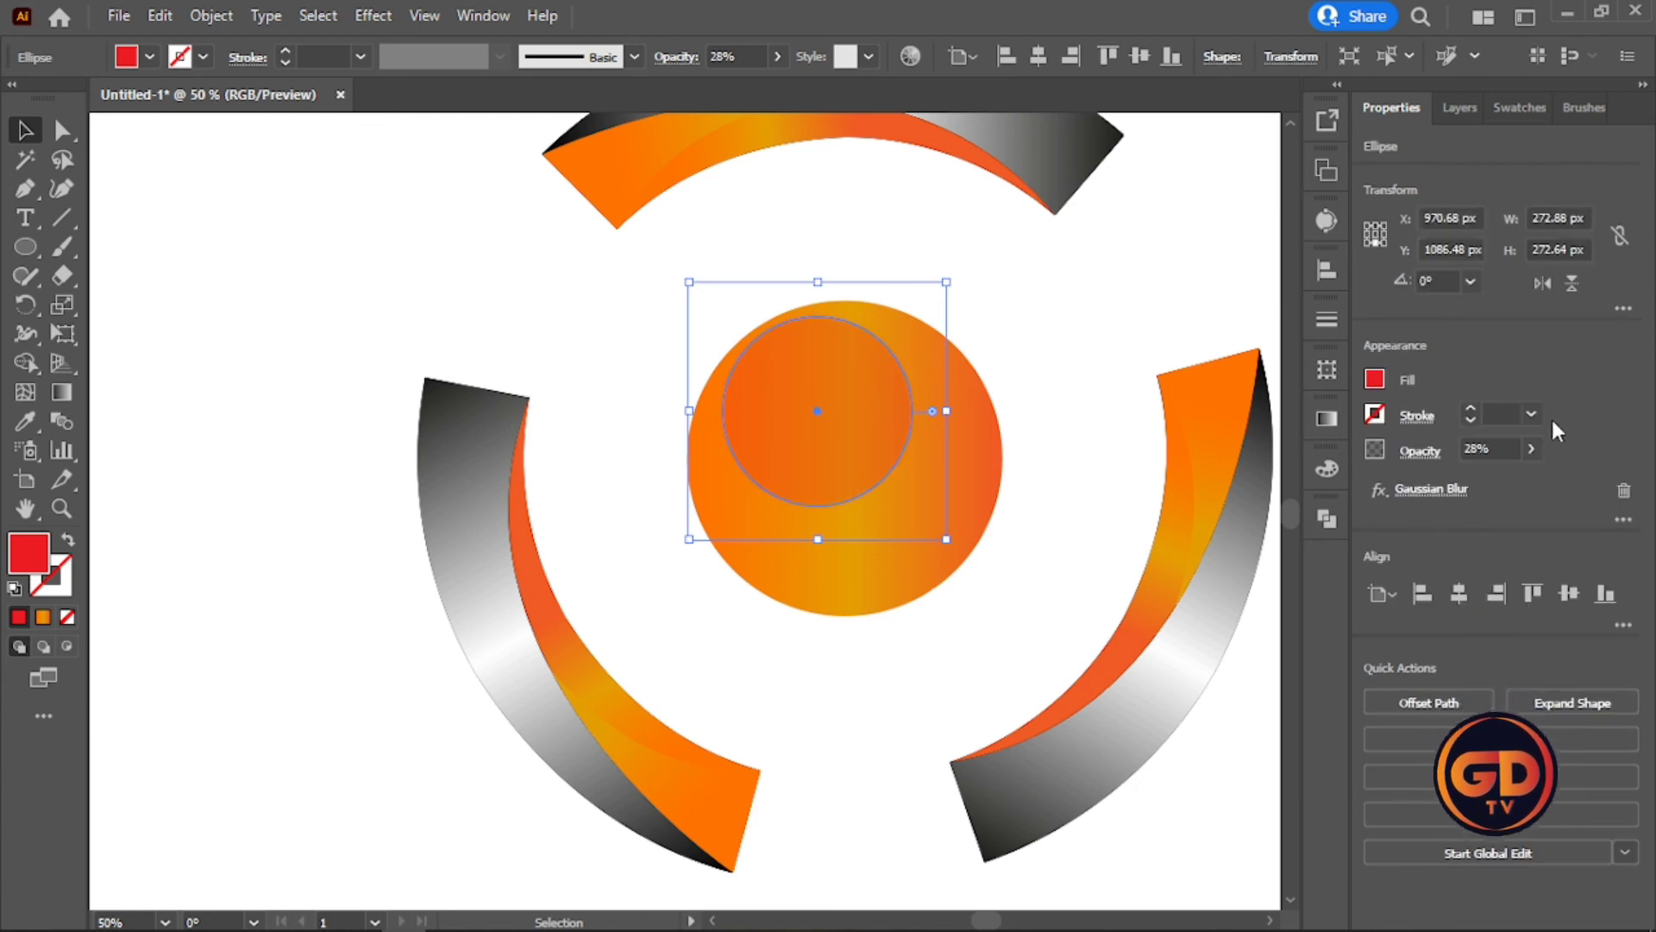
click(1377, 382)
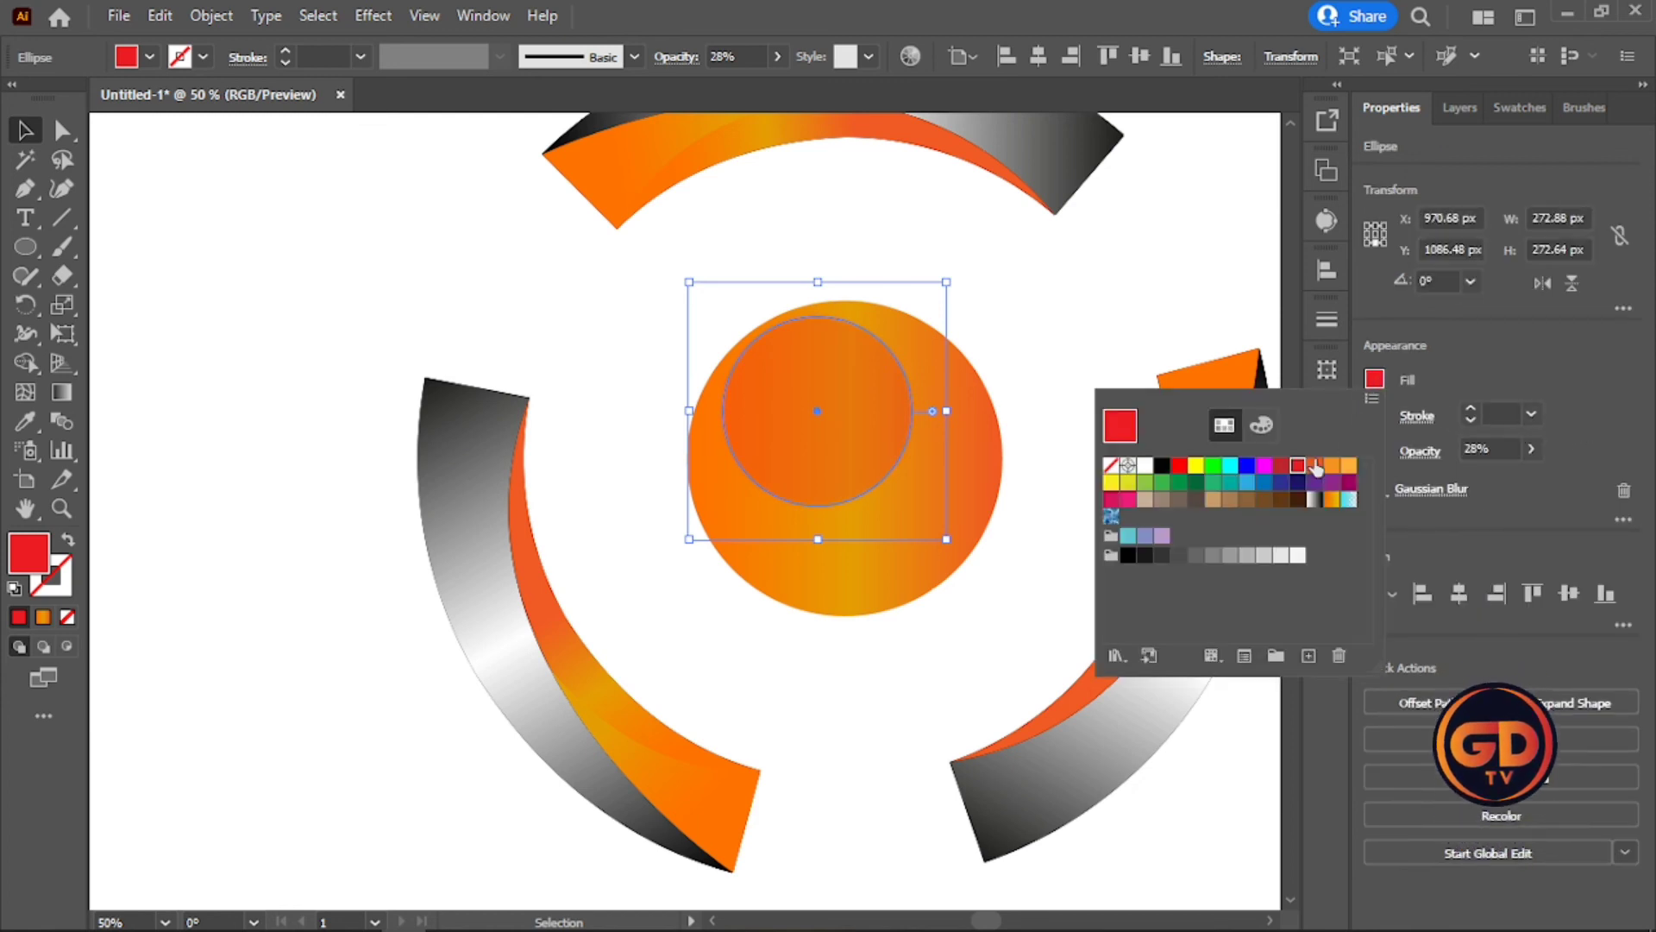
click(1315, 465)
click(1333, 467)
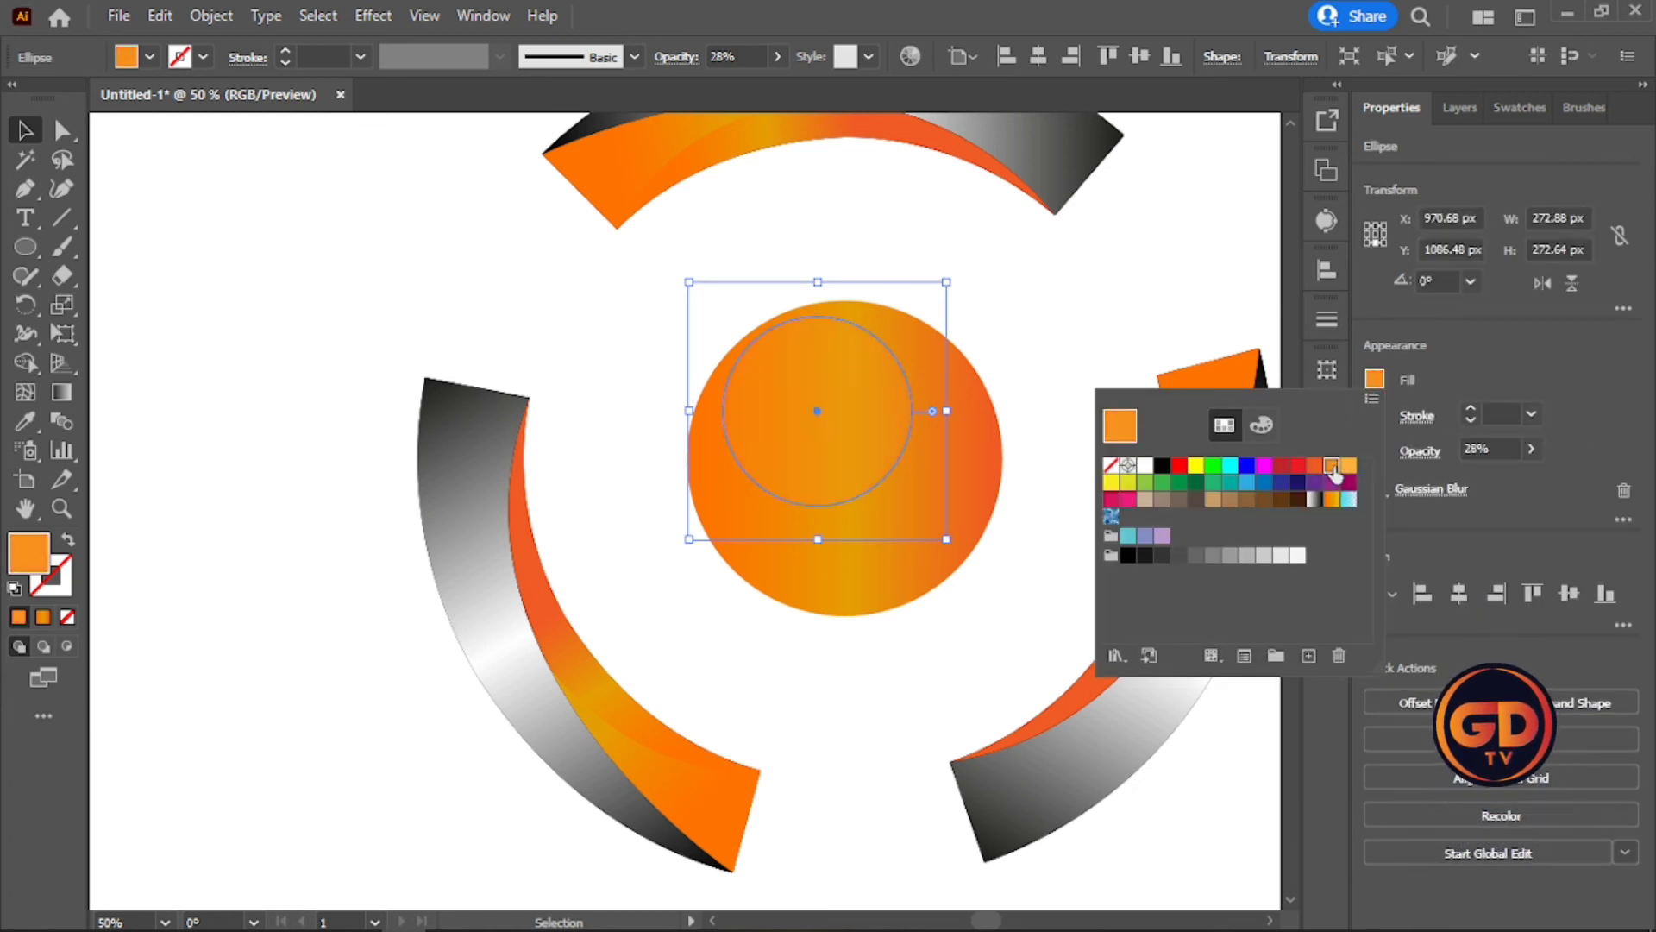
click(1349, 467)
click(1101, 328)
click(1096, 315)
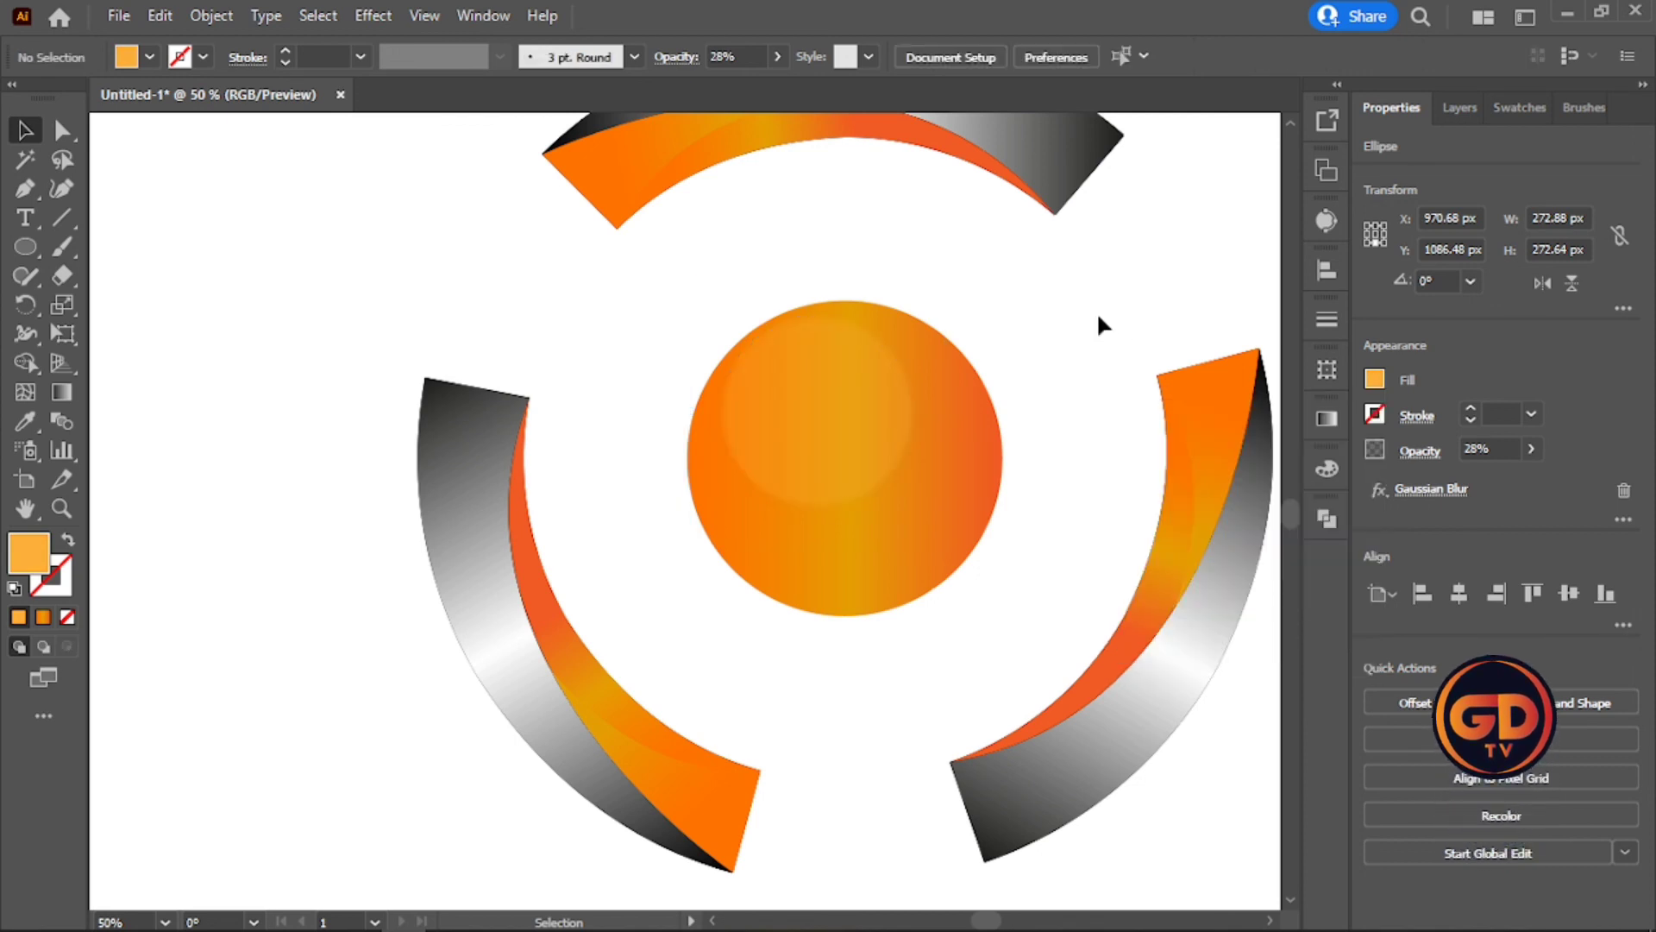
Lower the light orange highlight circle's opacity to 15%.
scroll(862, 473, down, 3)
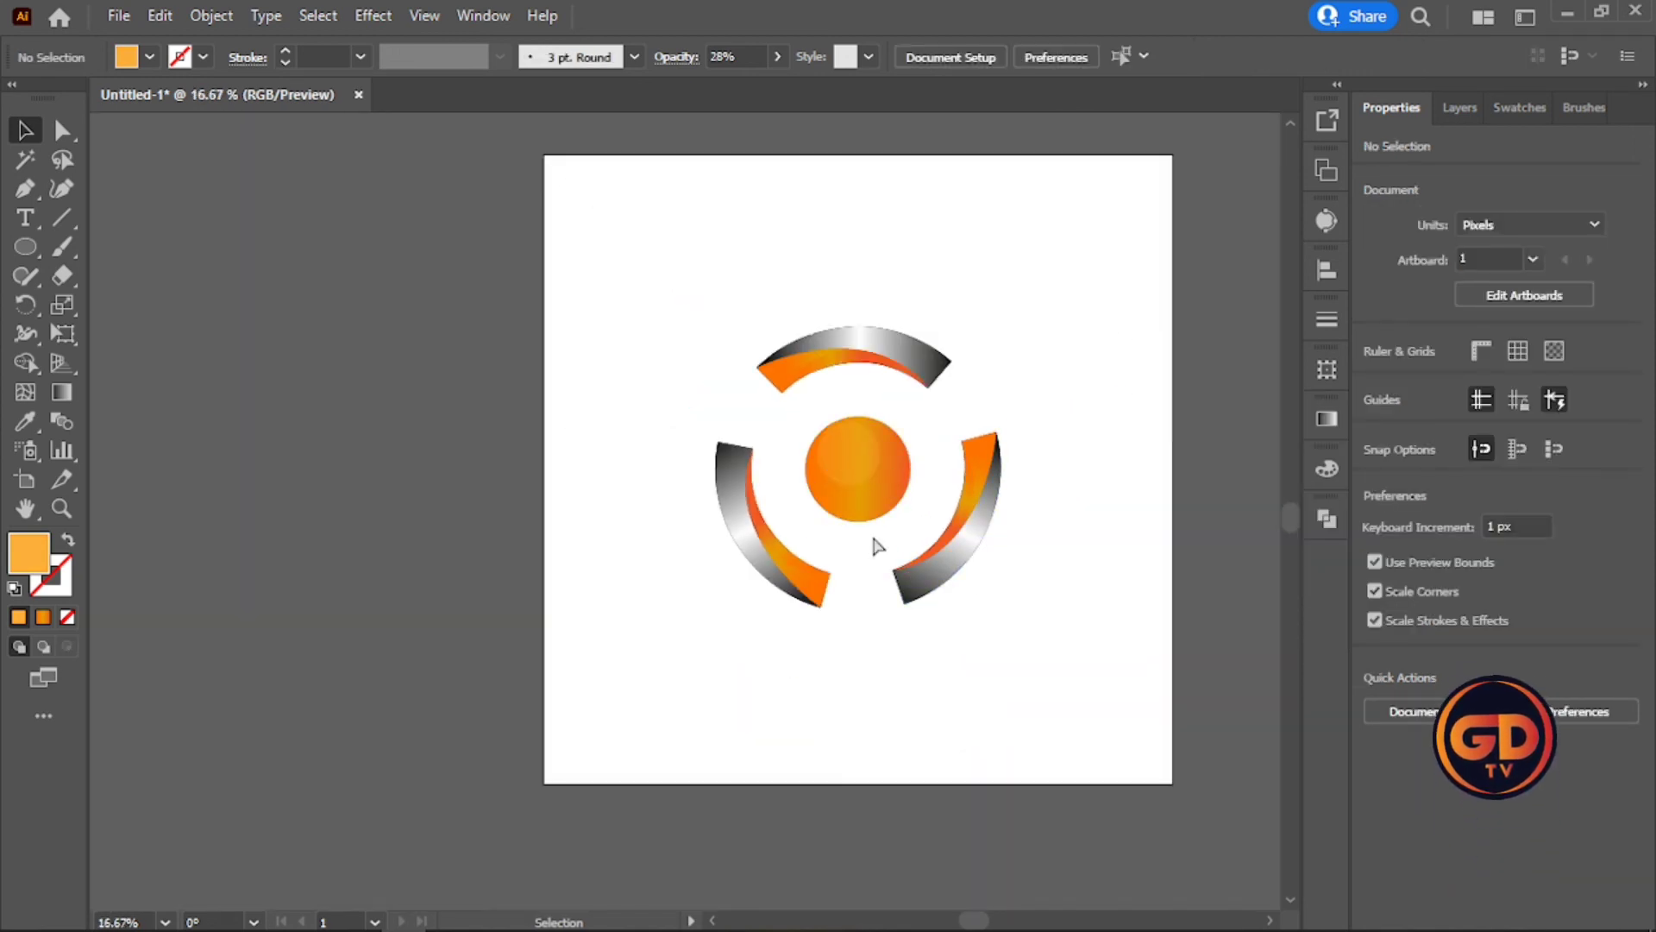
scroll(854, 504, up, 1)
scroll(859, 507, up, 2)
click(851, 407)
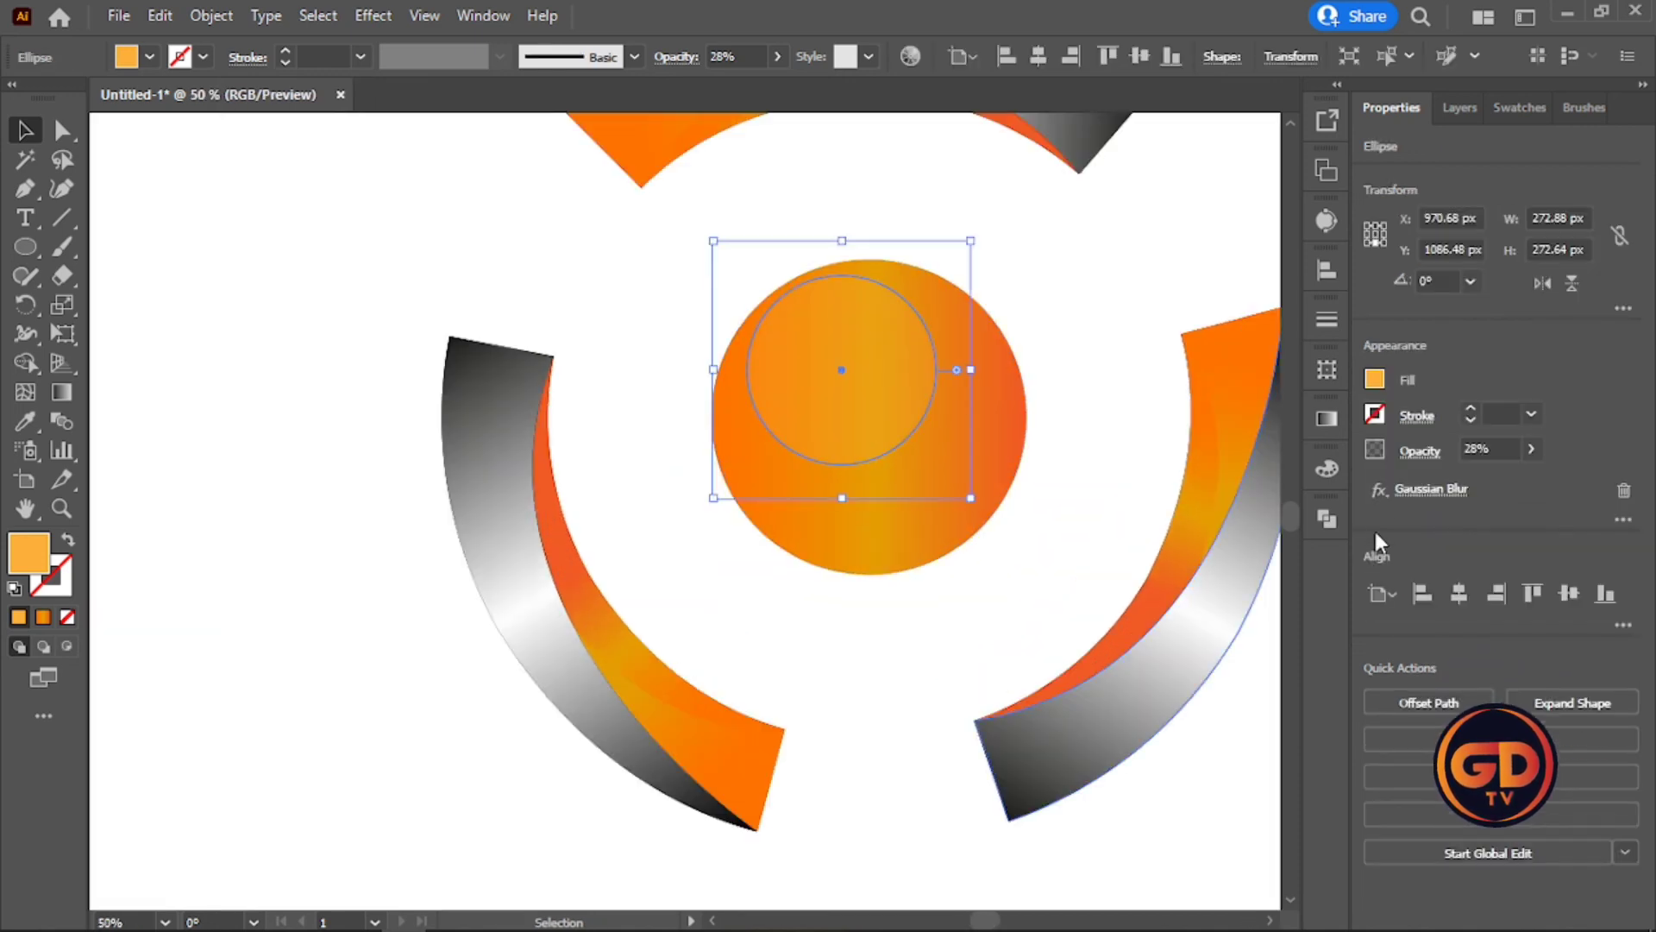
click(1533, 449)
drag(1457, 481, 1395, 464)
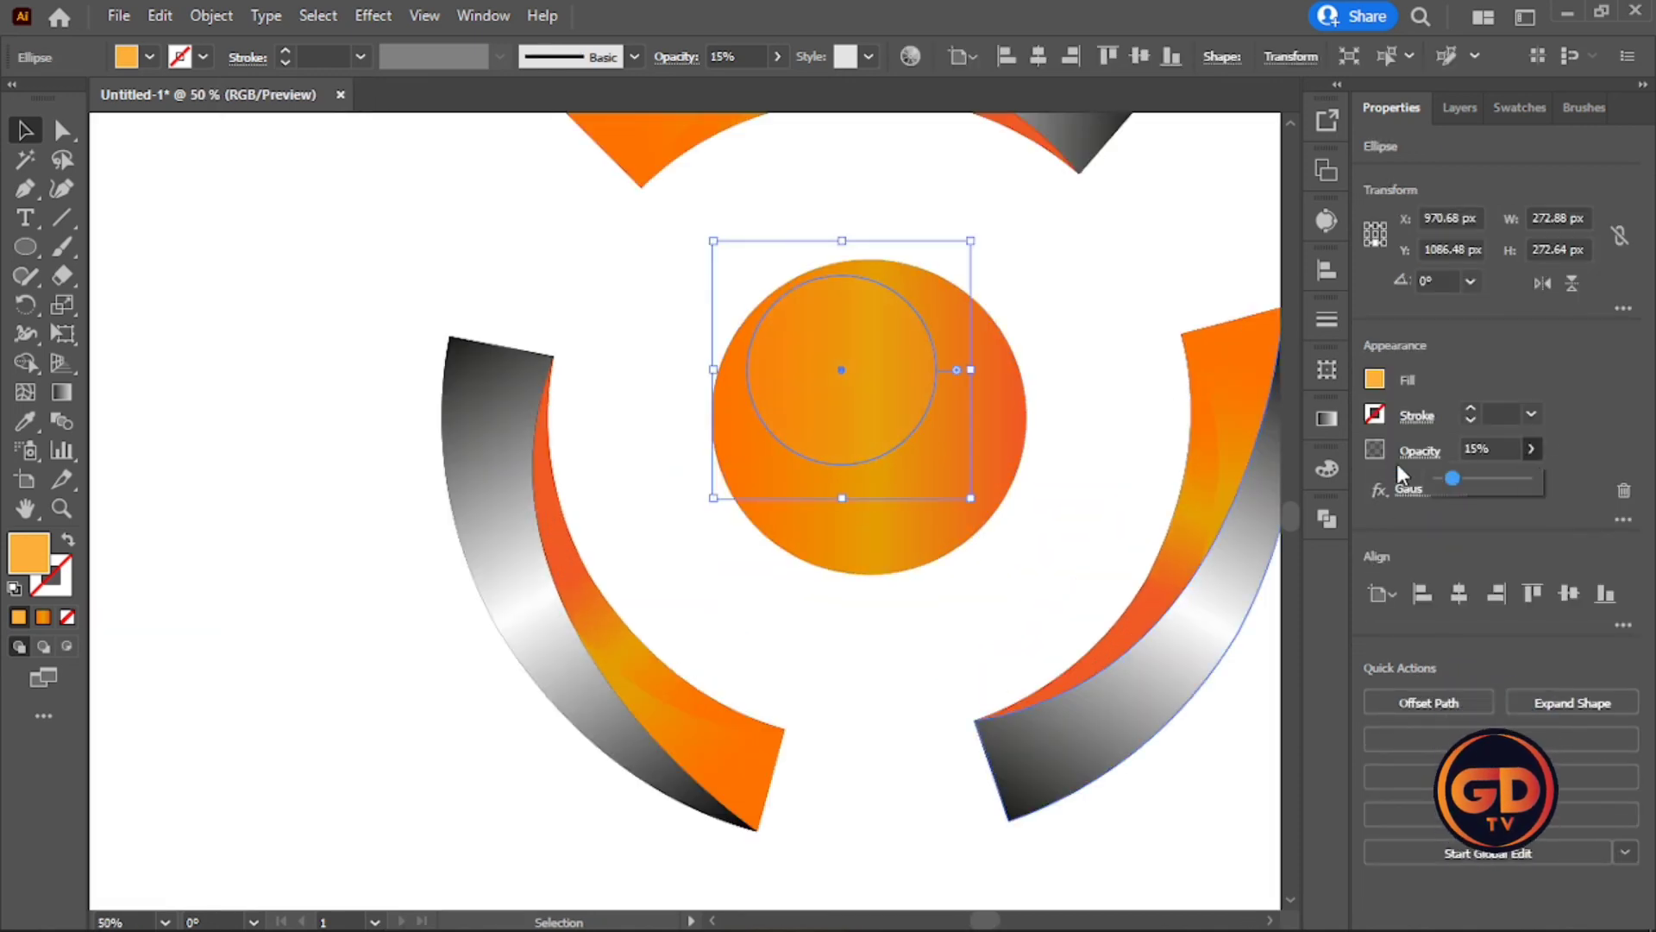
click(1070, 288)
Group the three arc segments, the gradient circle and its highlight into one object.
scroll(979, 438, down, 4)
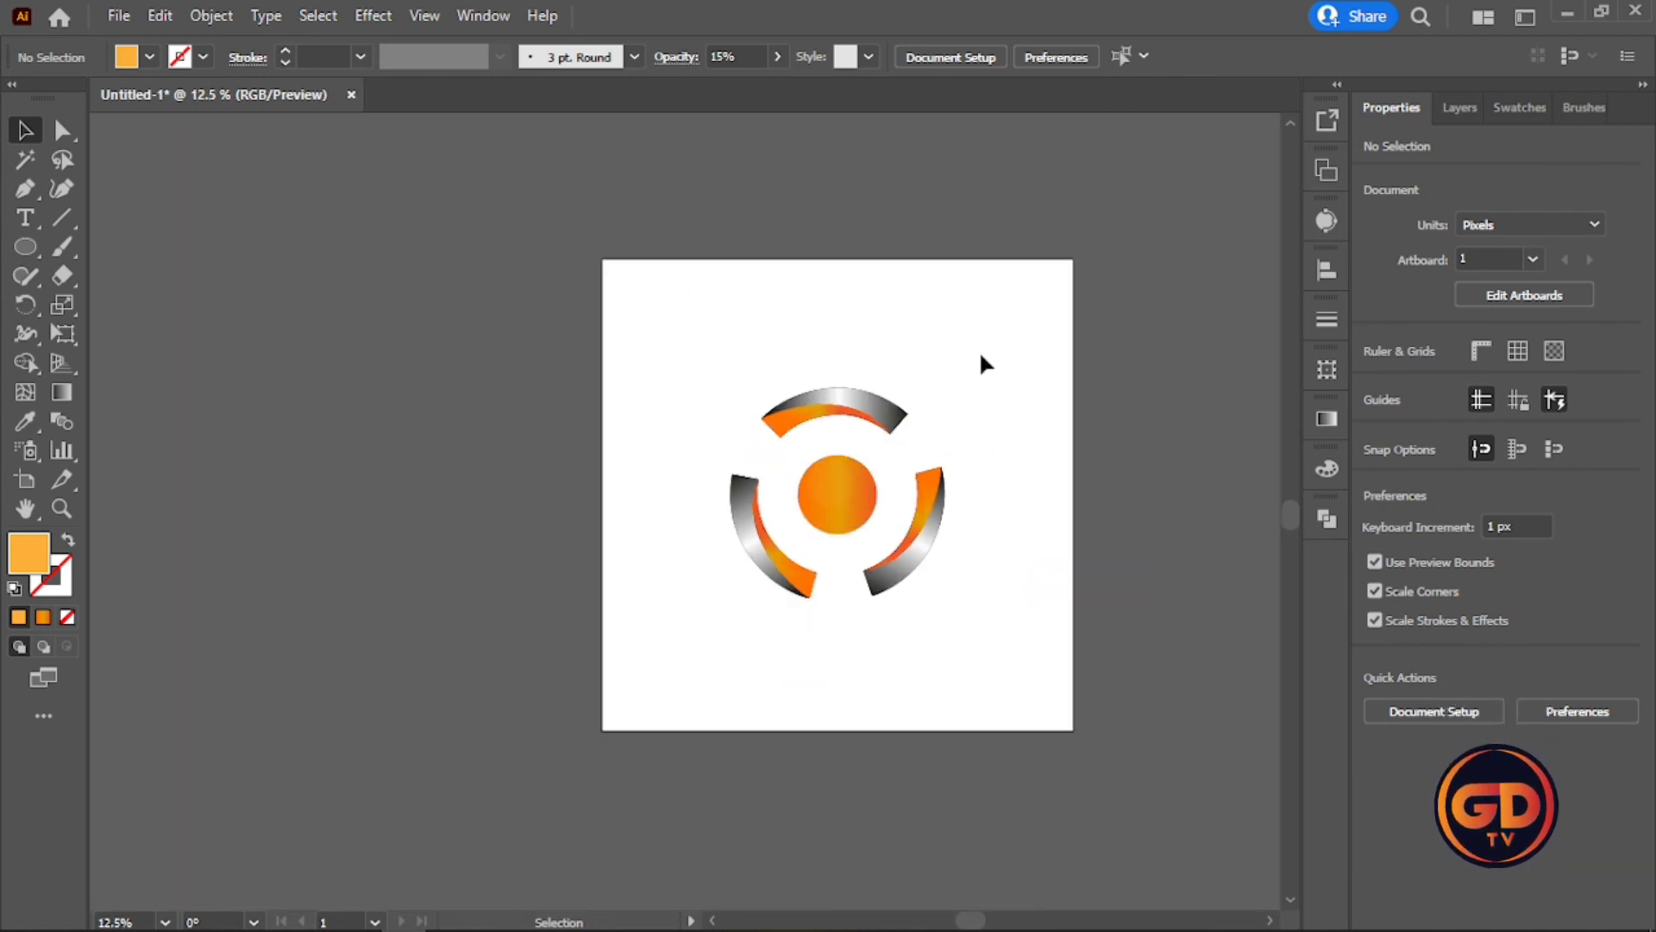
drag(981, 352, 697, 639)
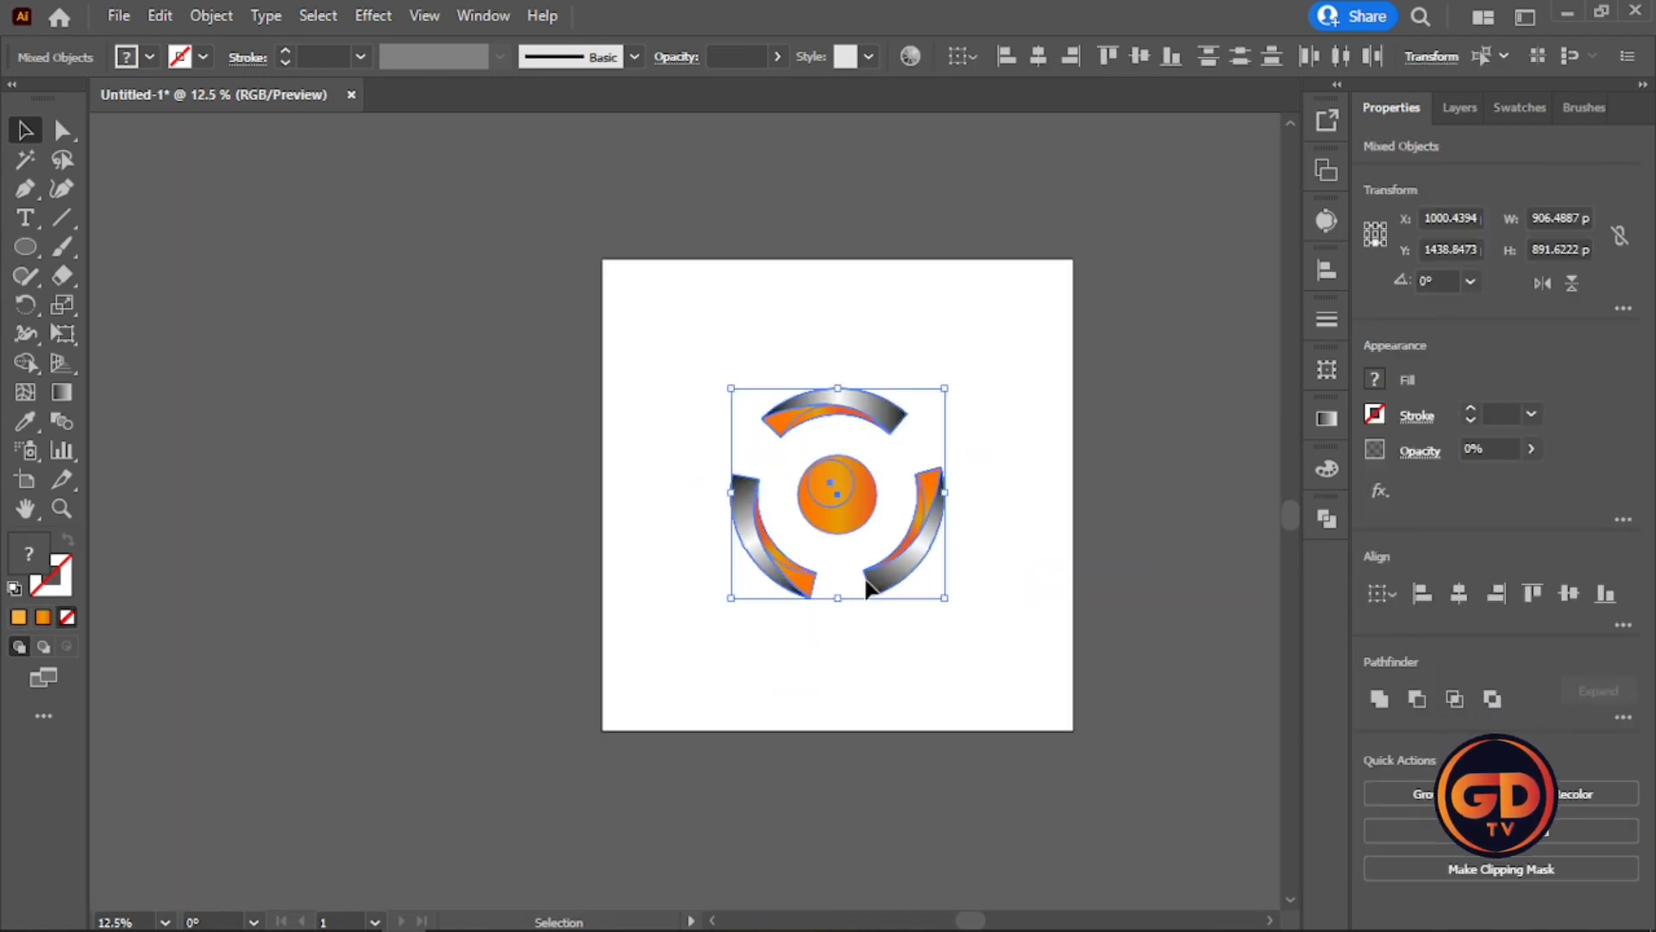
right_click(898, 584)
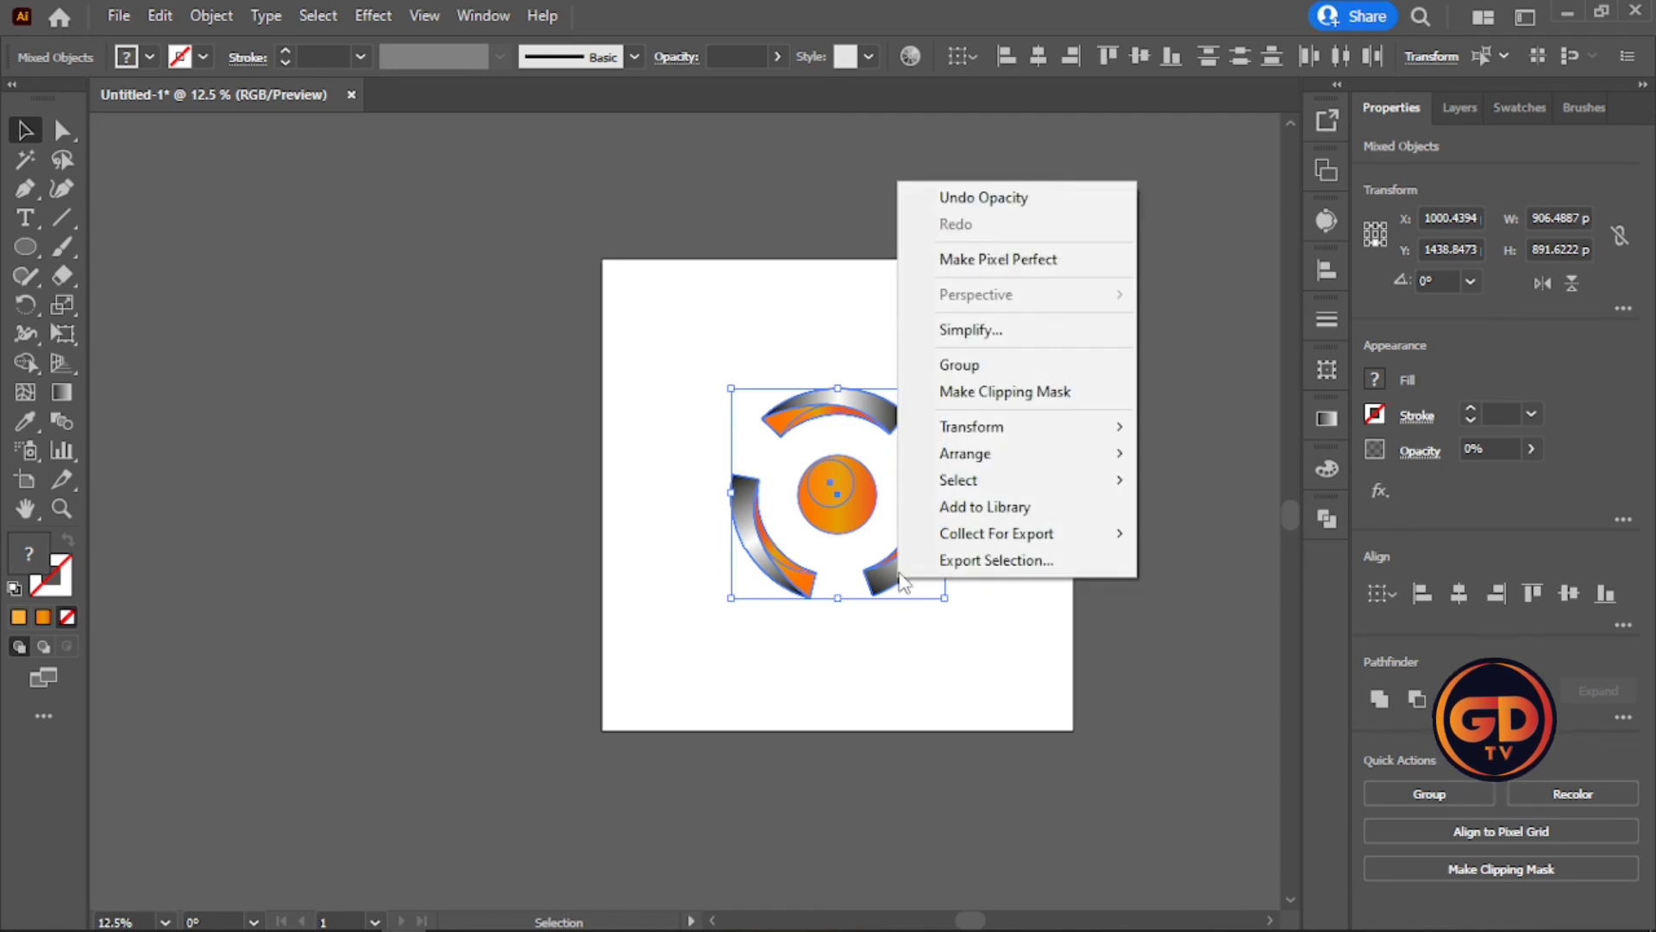
click(944, 380)
click(1098, 517)
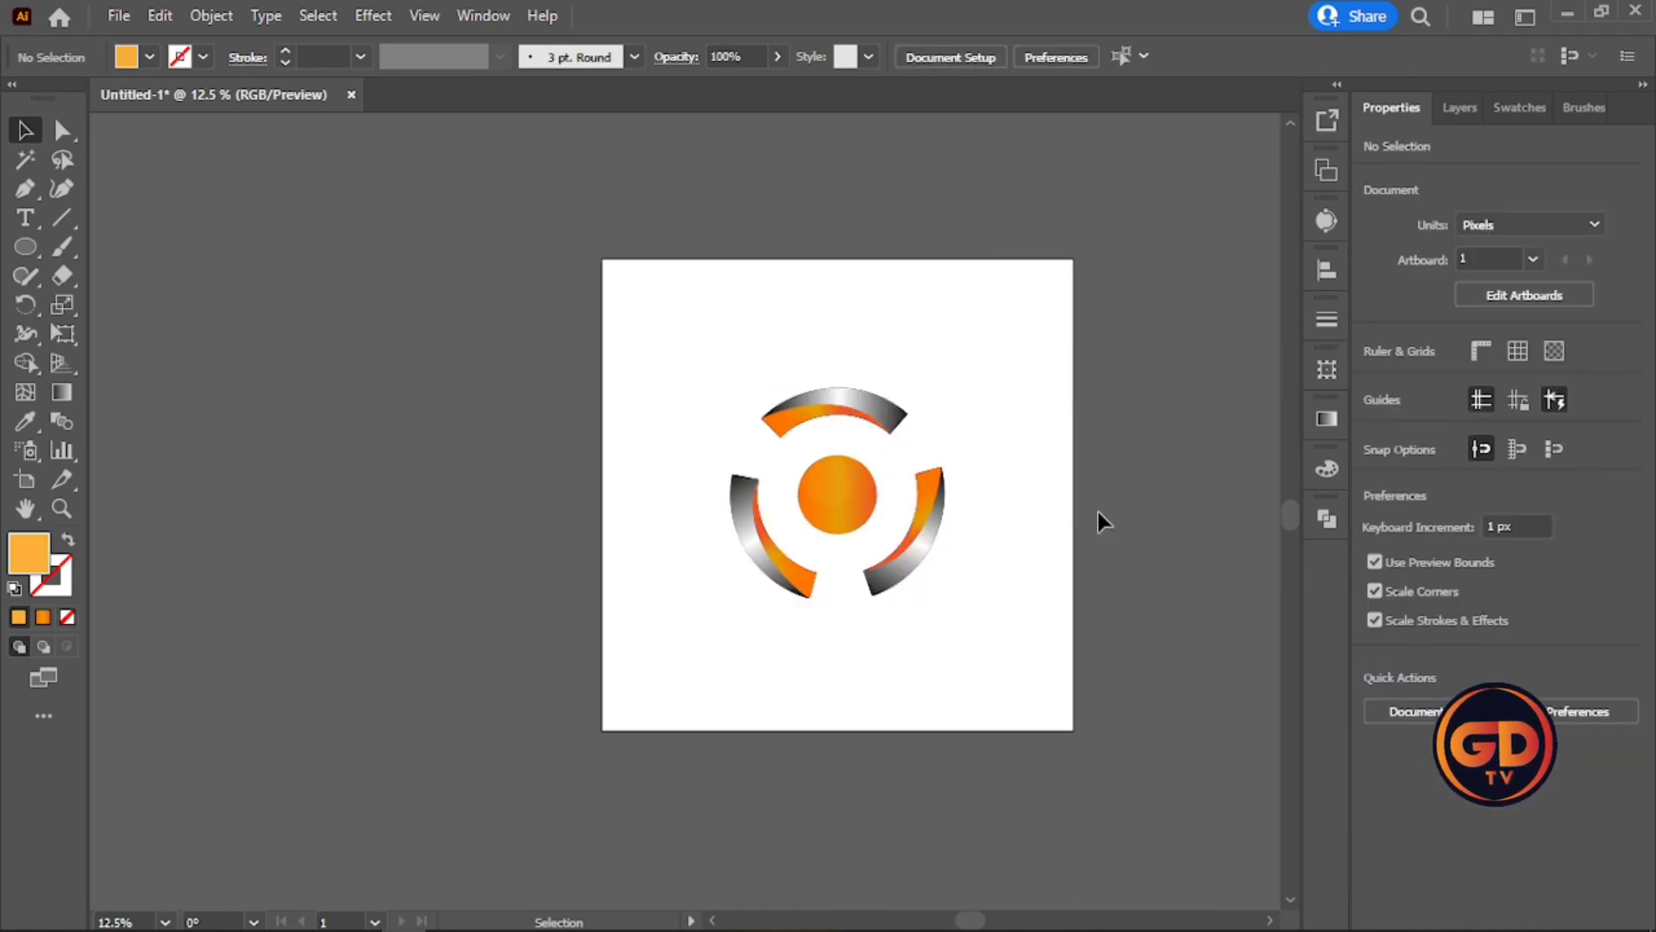